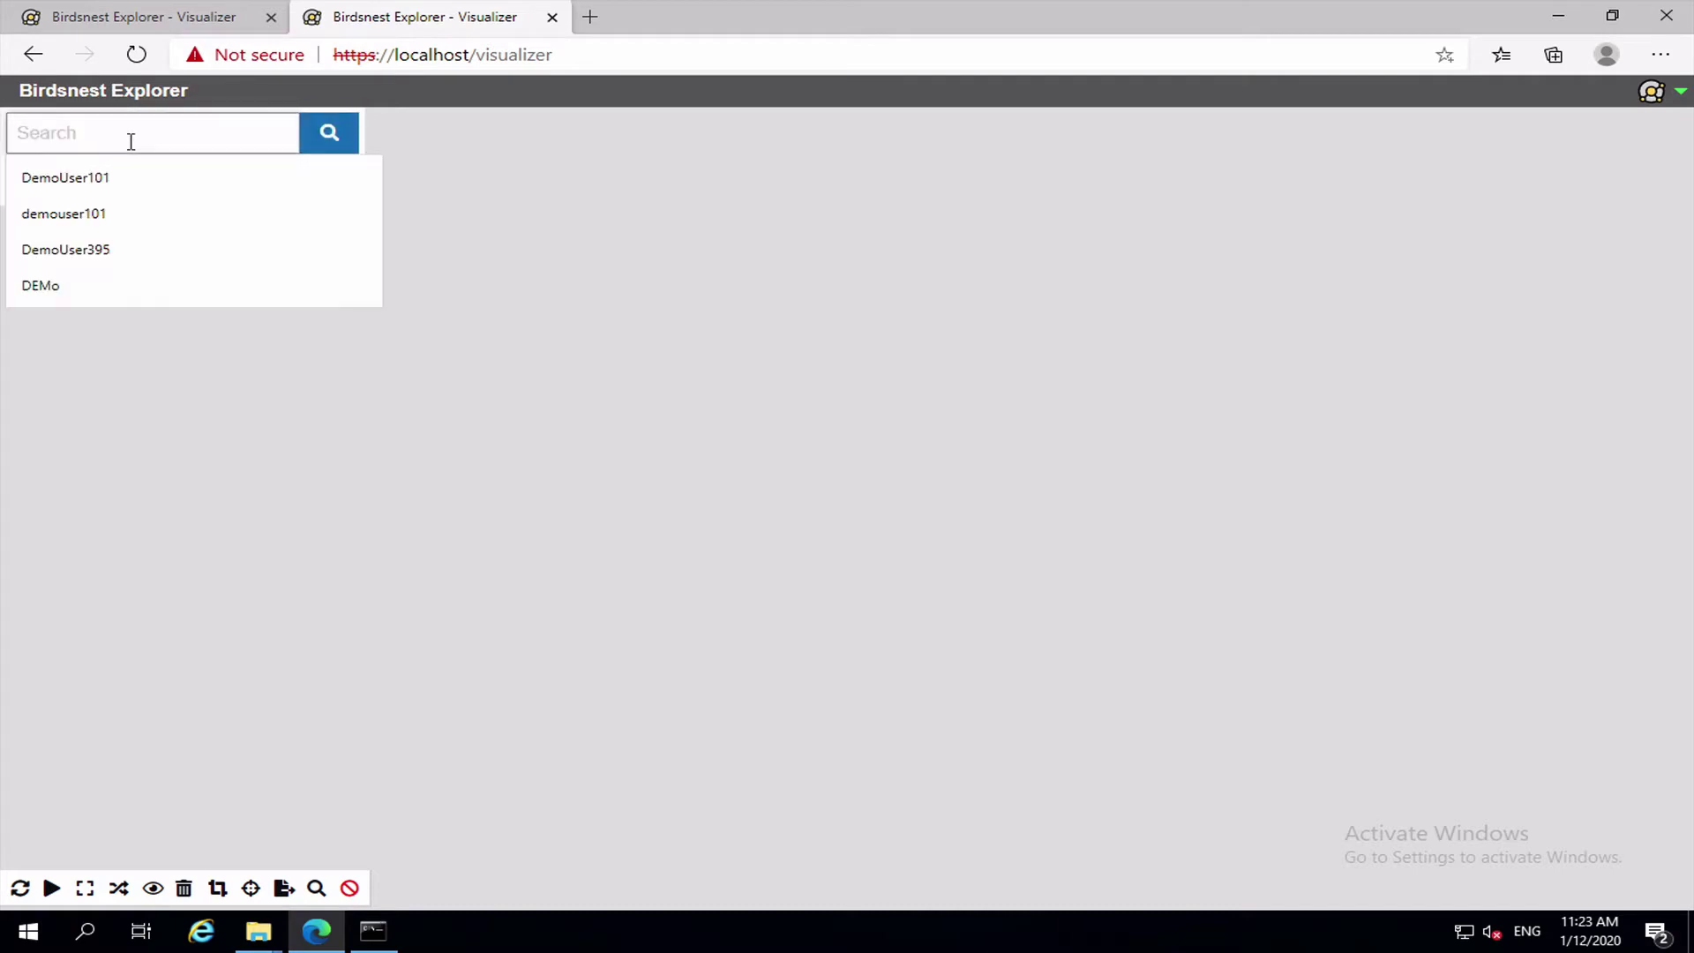
# Step: Search for 'demouser395', pick DemoUser395 from the suggestions and run the search
pyautogui.click(506, 181)
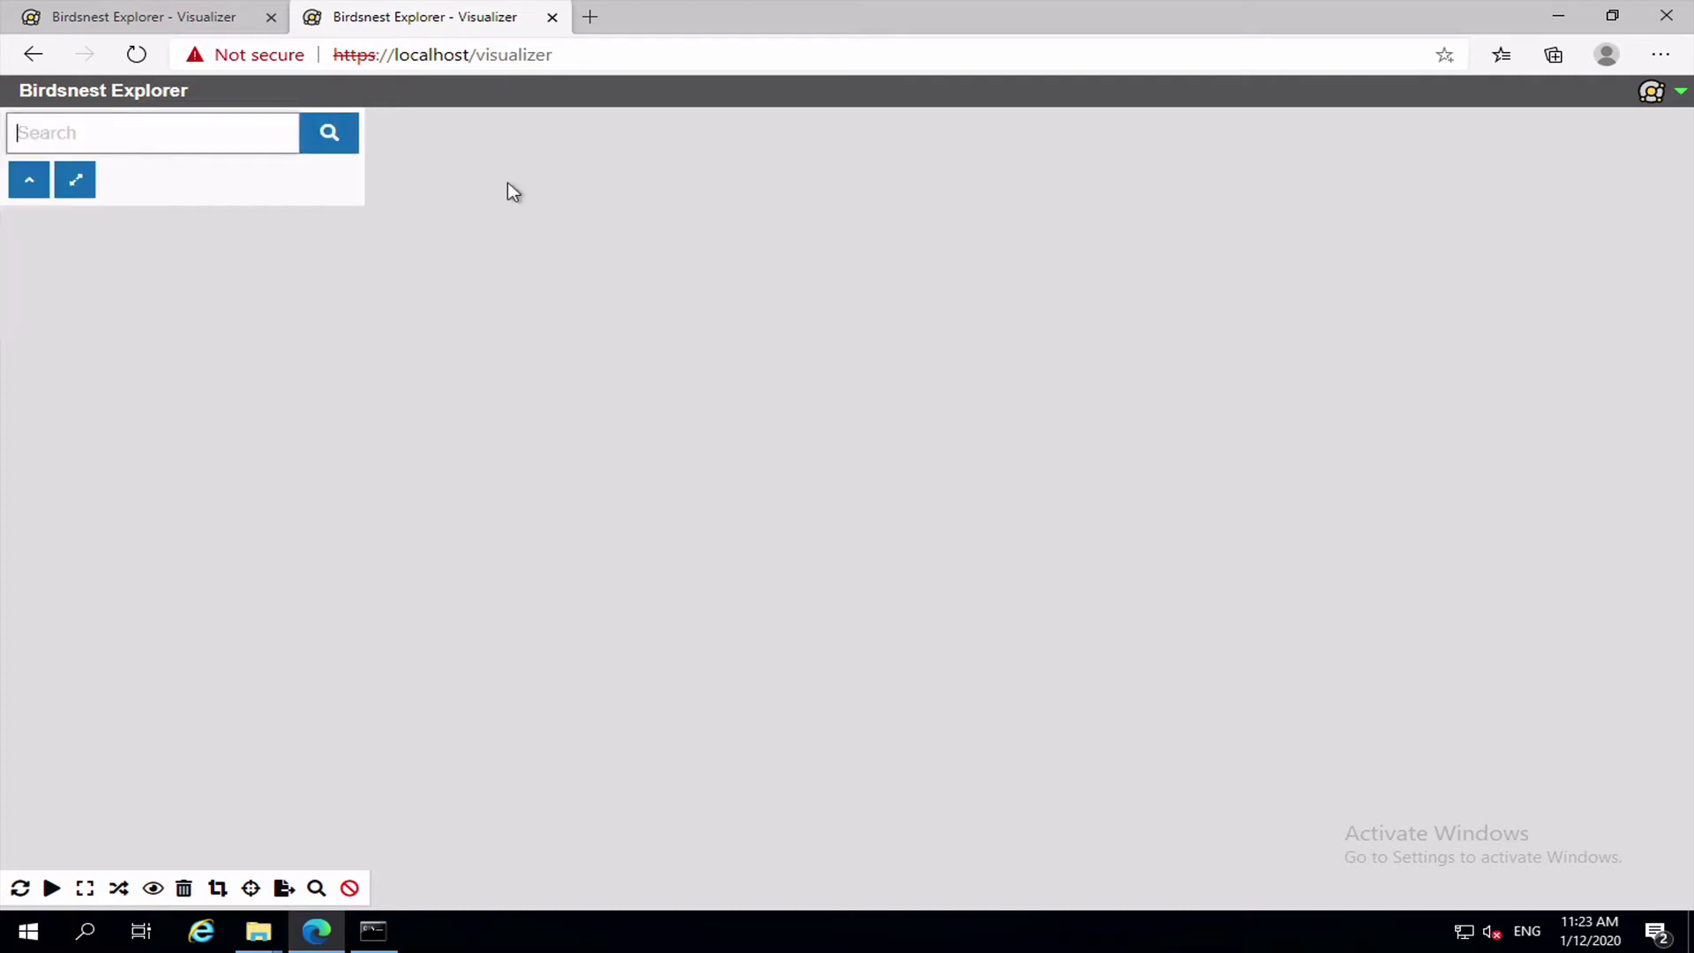
pyautogui.click(114, 135)
pyautogui.write('demo')
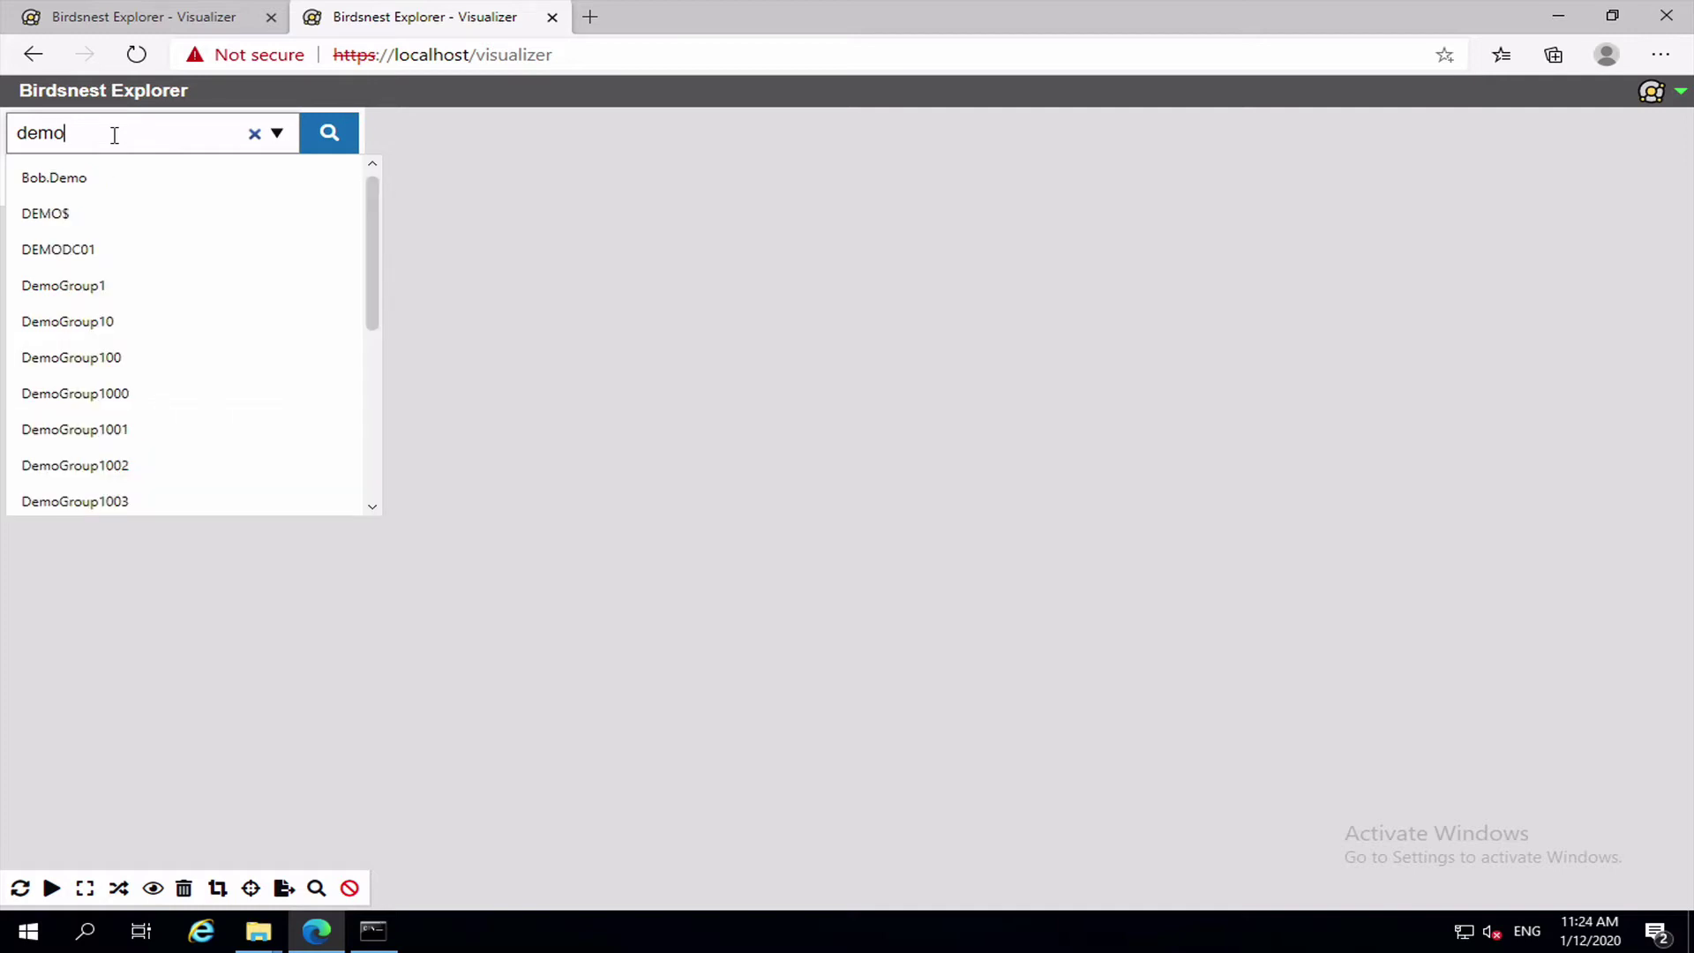
pyautogui.write('user')
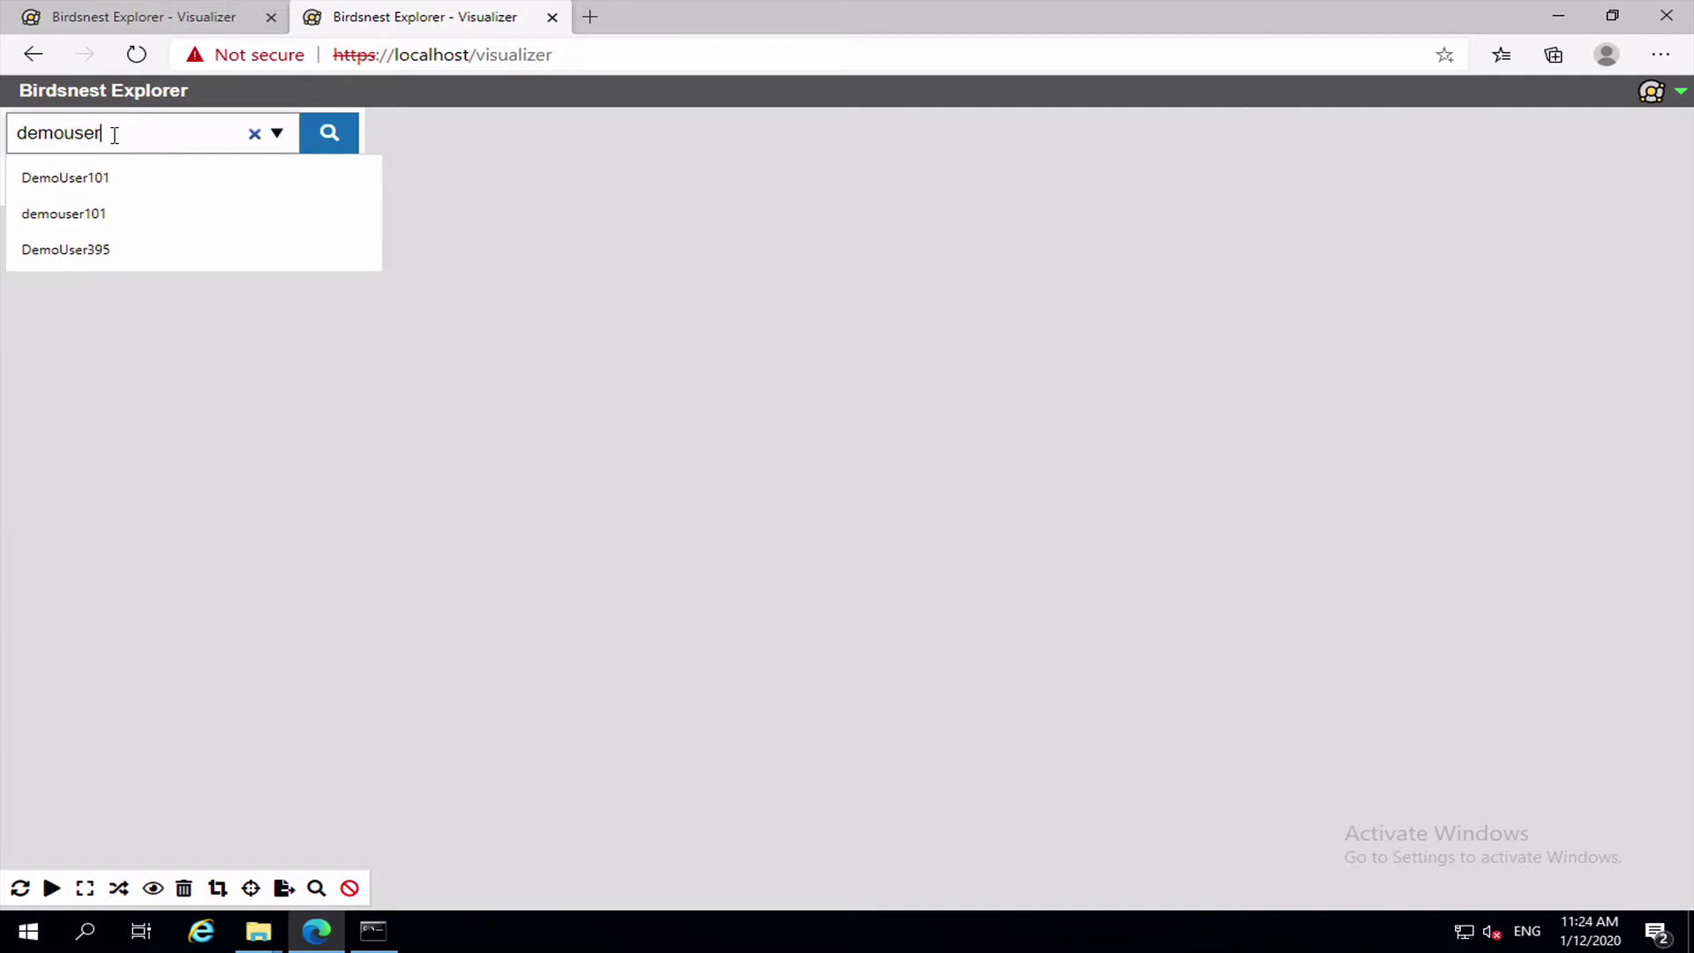
pyautogui.write('39')
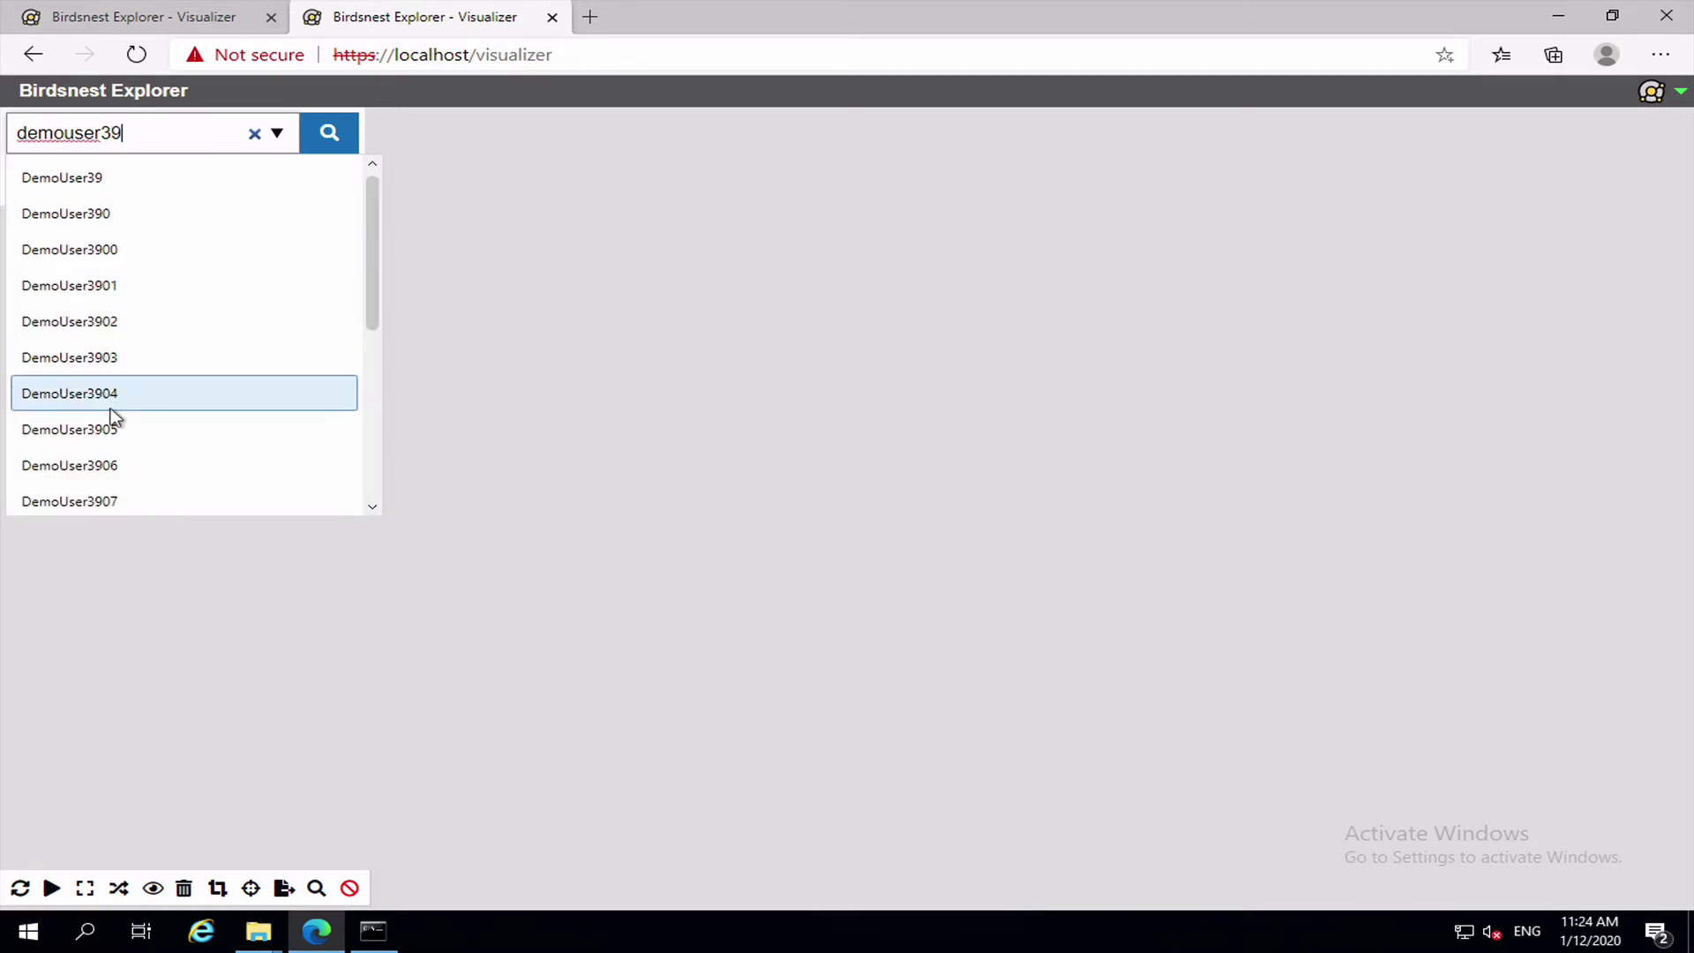
pyautogui.write('5')
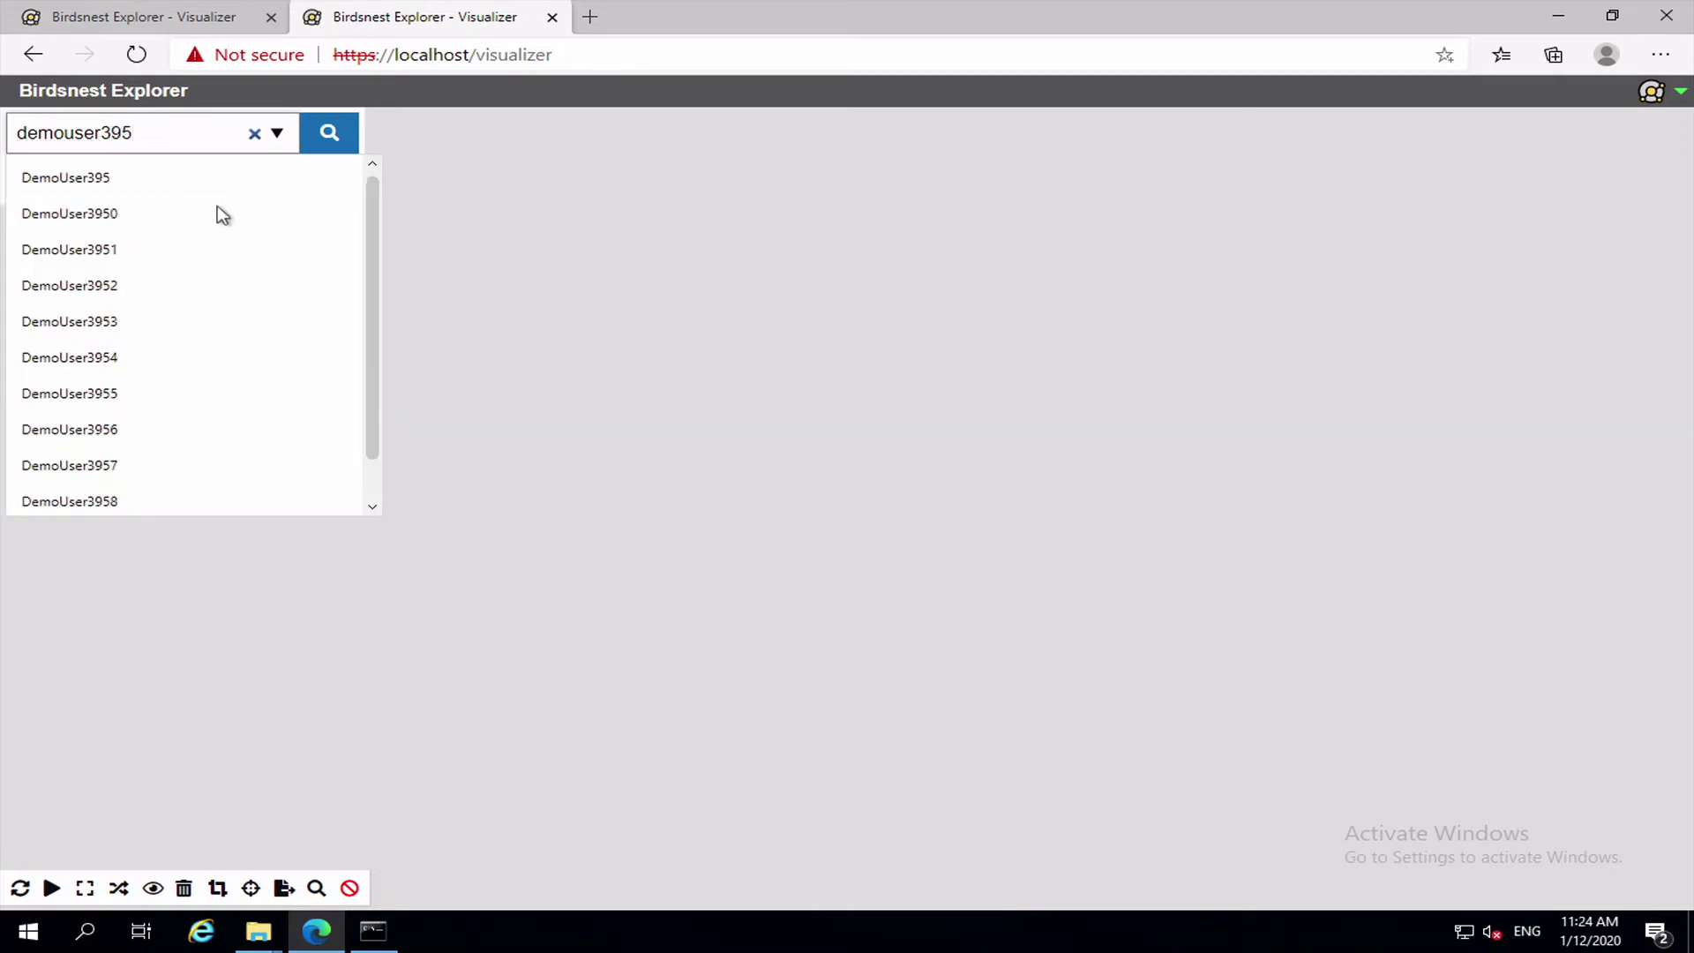
pyautogui.click(134, 180)
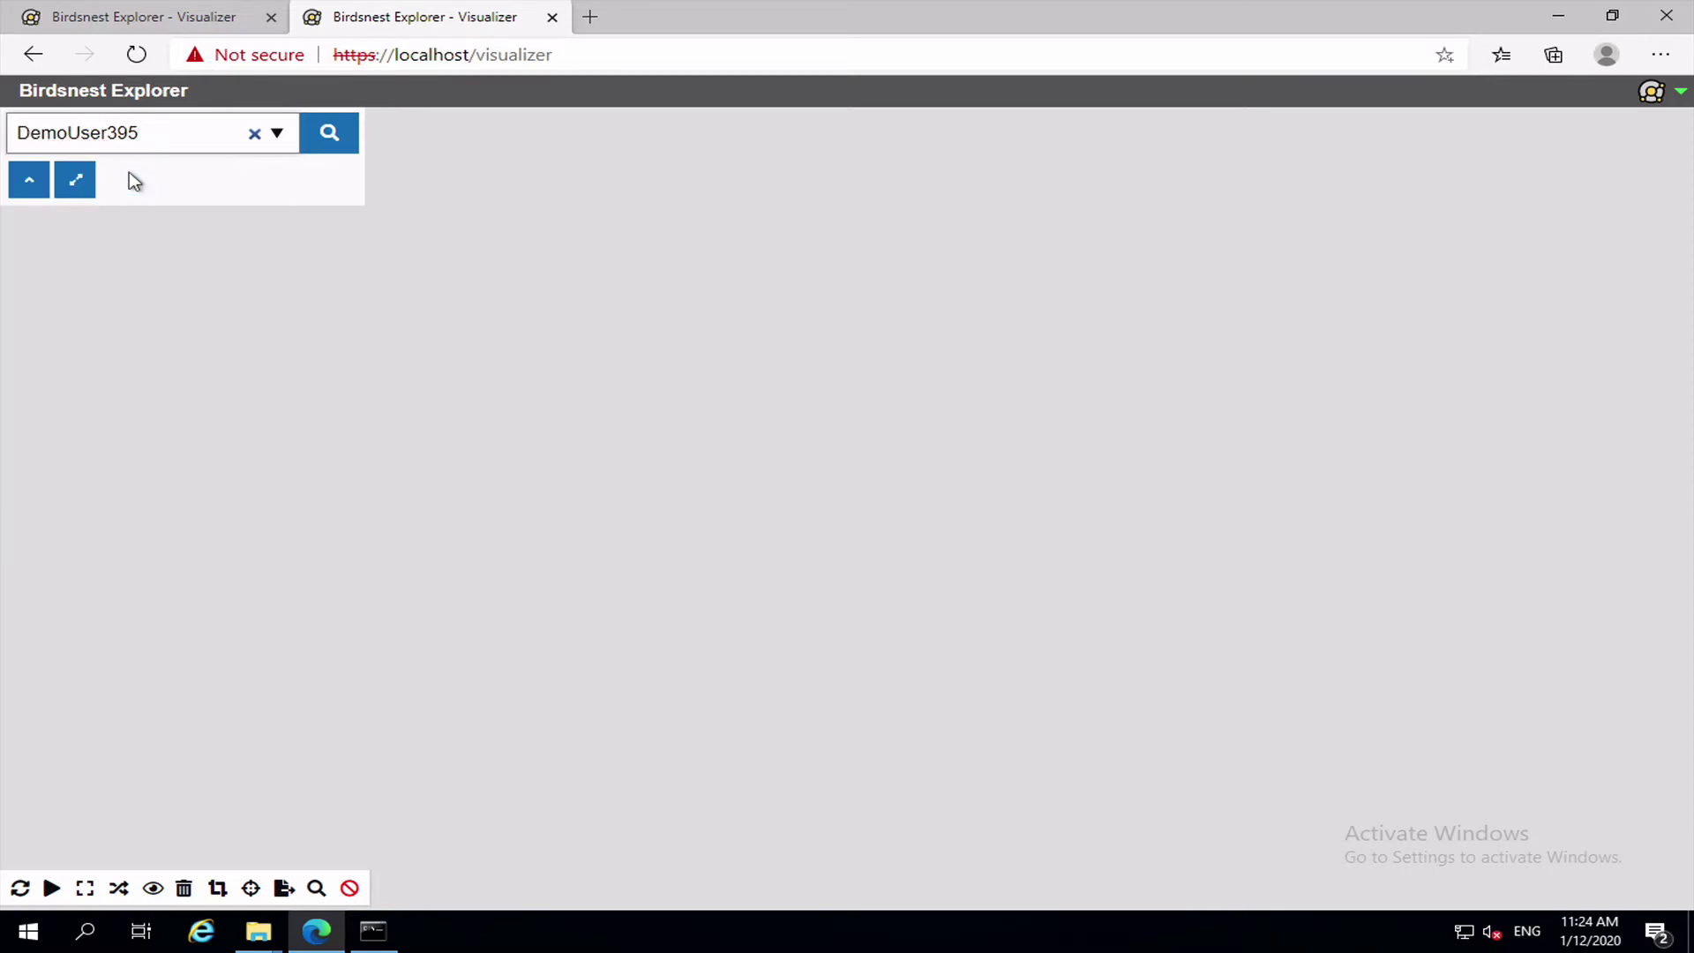
pyautogui.click(327, 142)
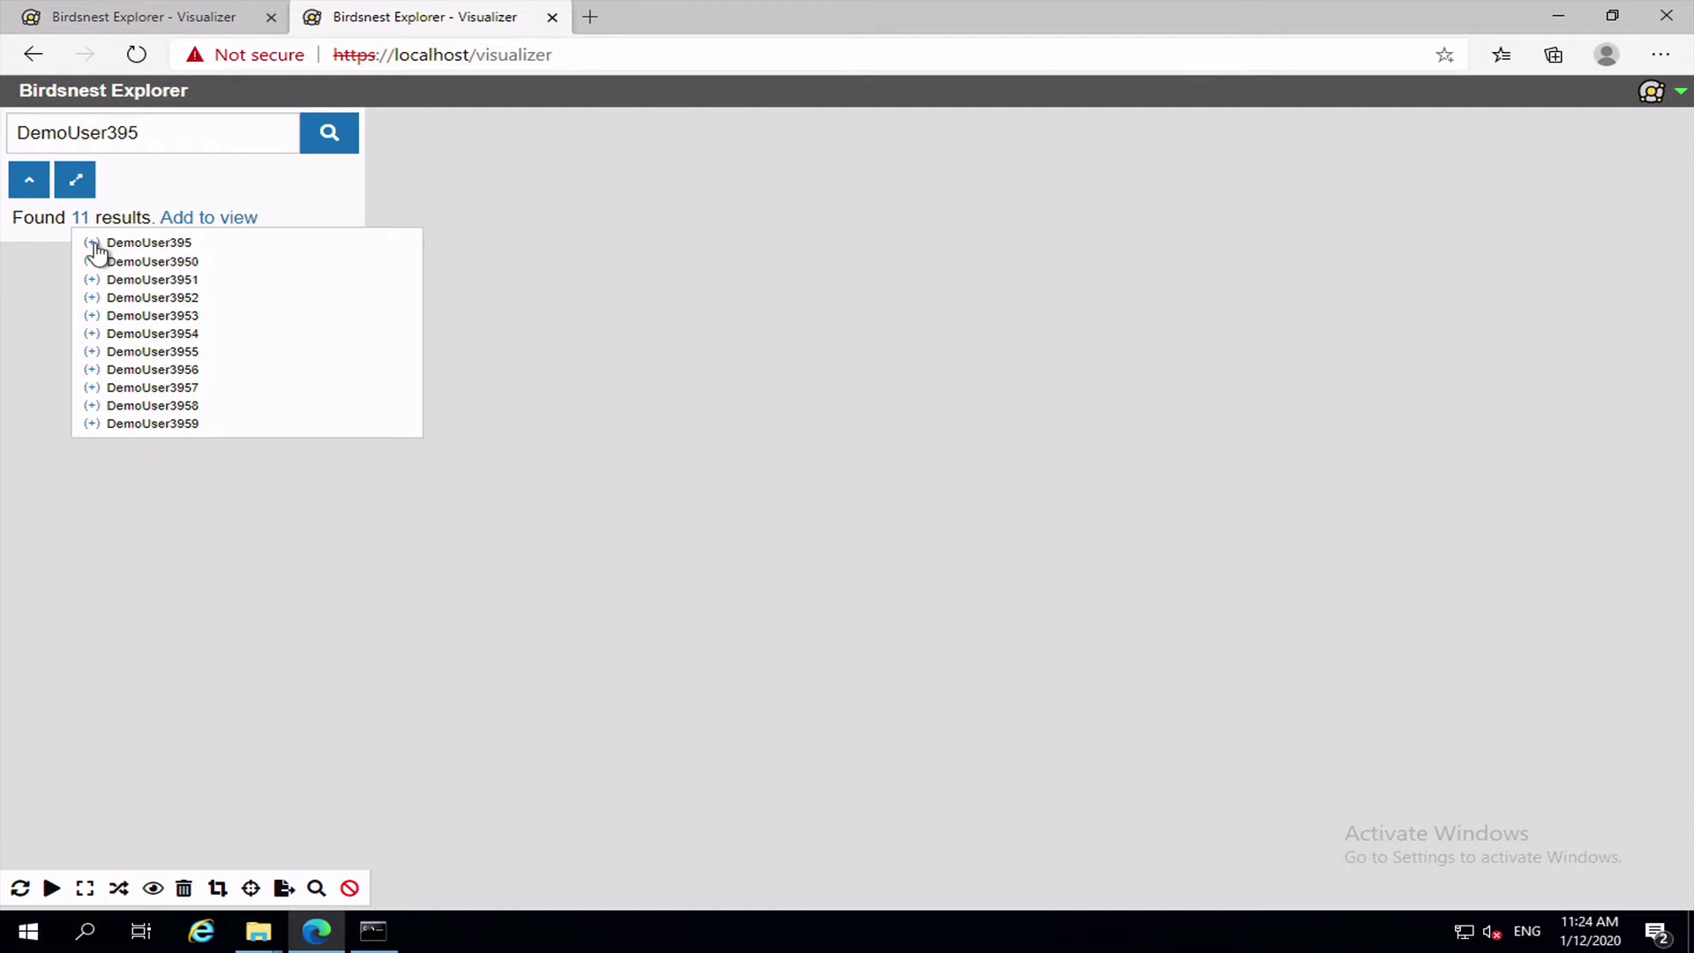
# Step: Add DemoUser395 to the canvas and expand its 16 properties in the Details panel
pyautogui.click(94, 243)
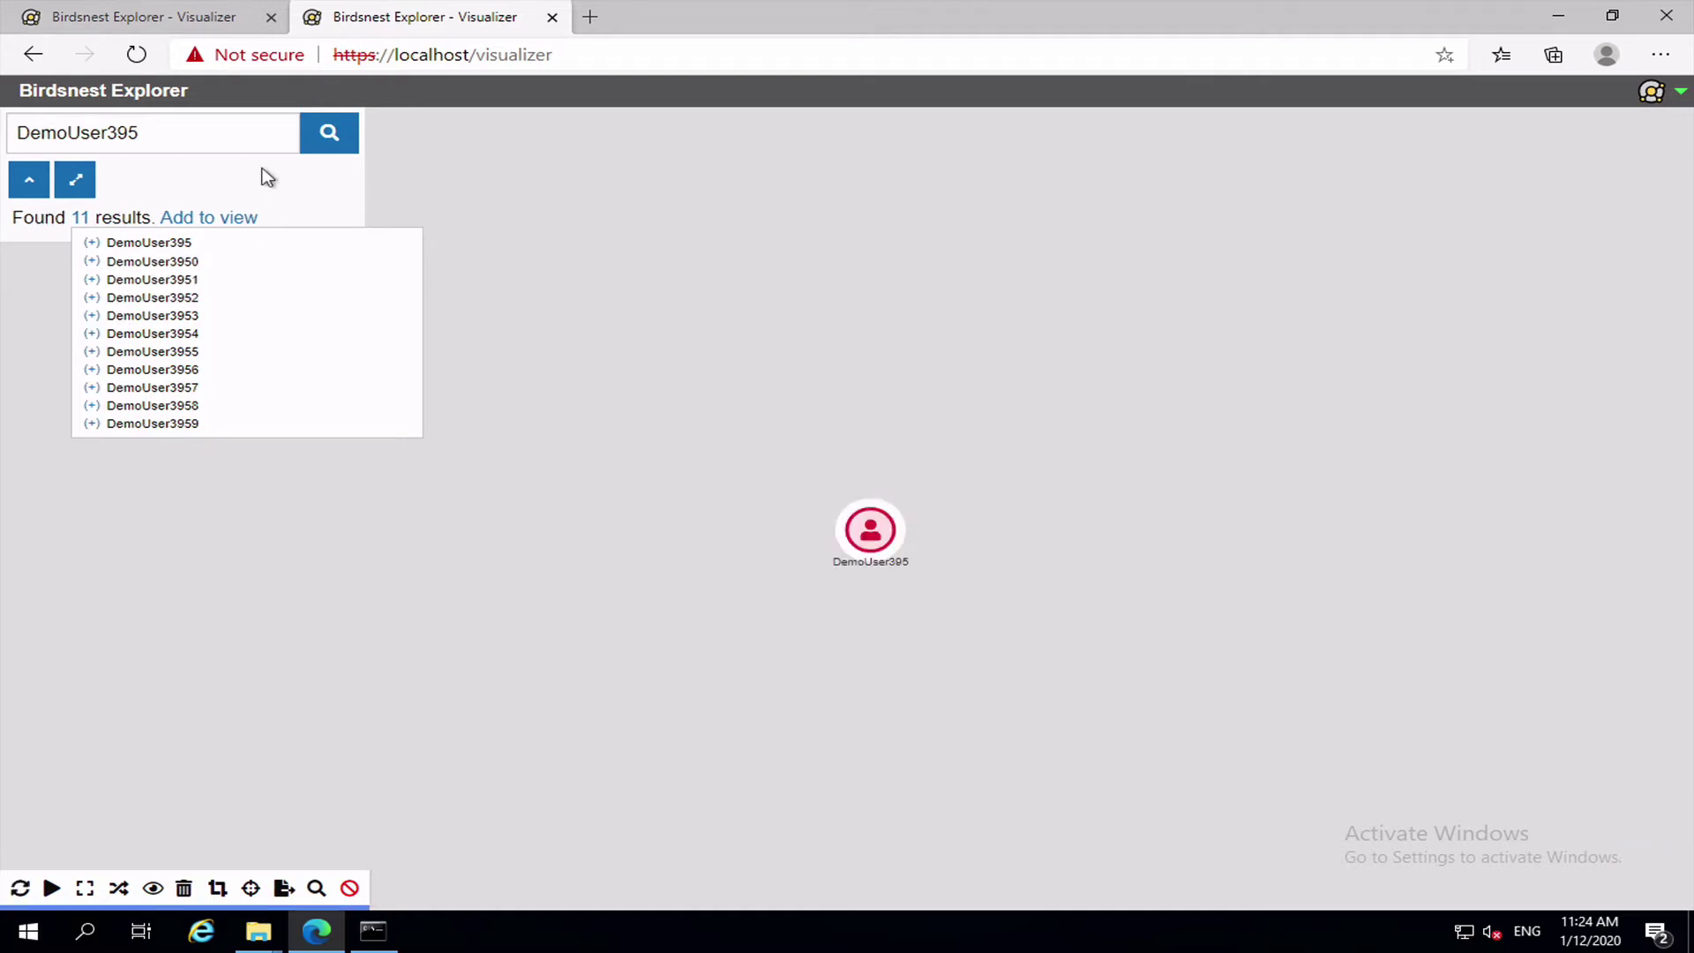
pyautogui.click(264, 176)
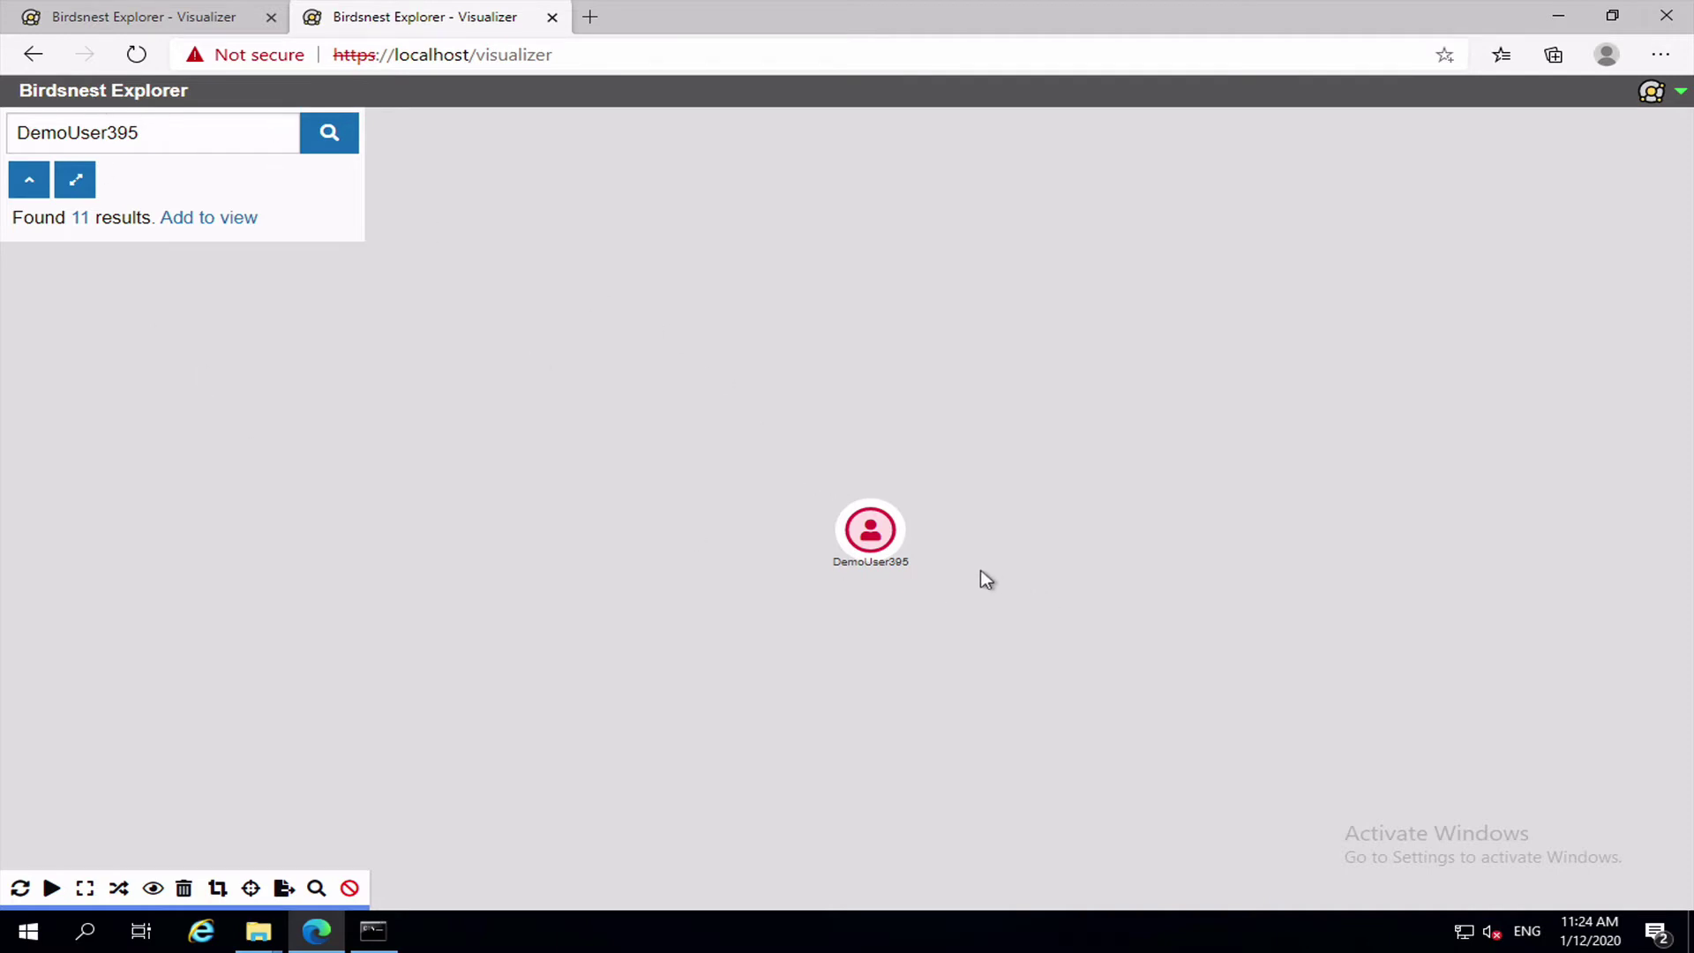
pyautogui.moveTo(844, 575)
pyautogui.click(870, 530)
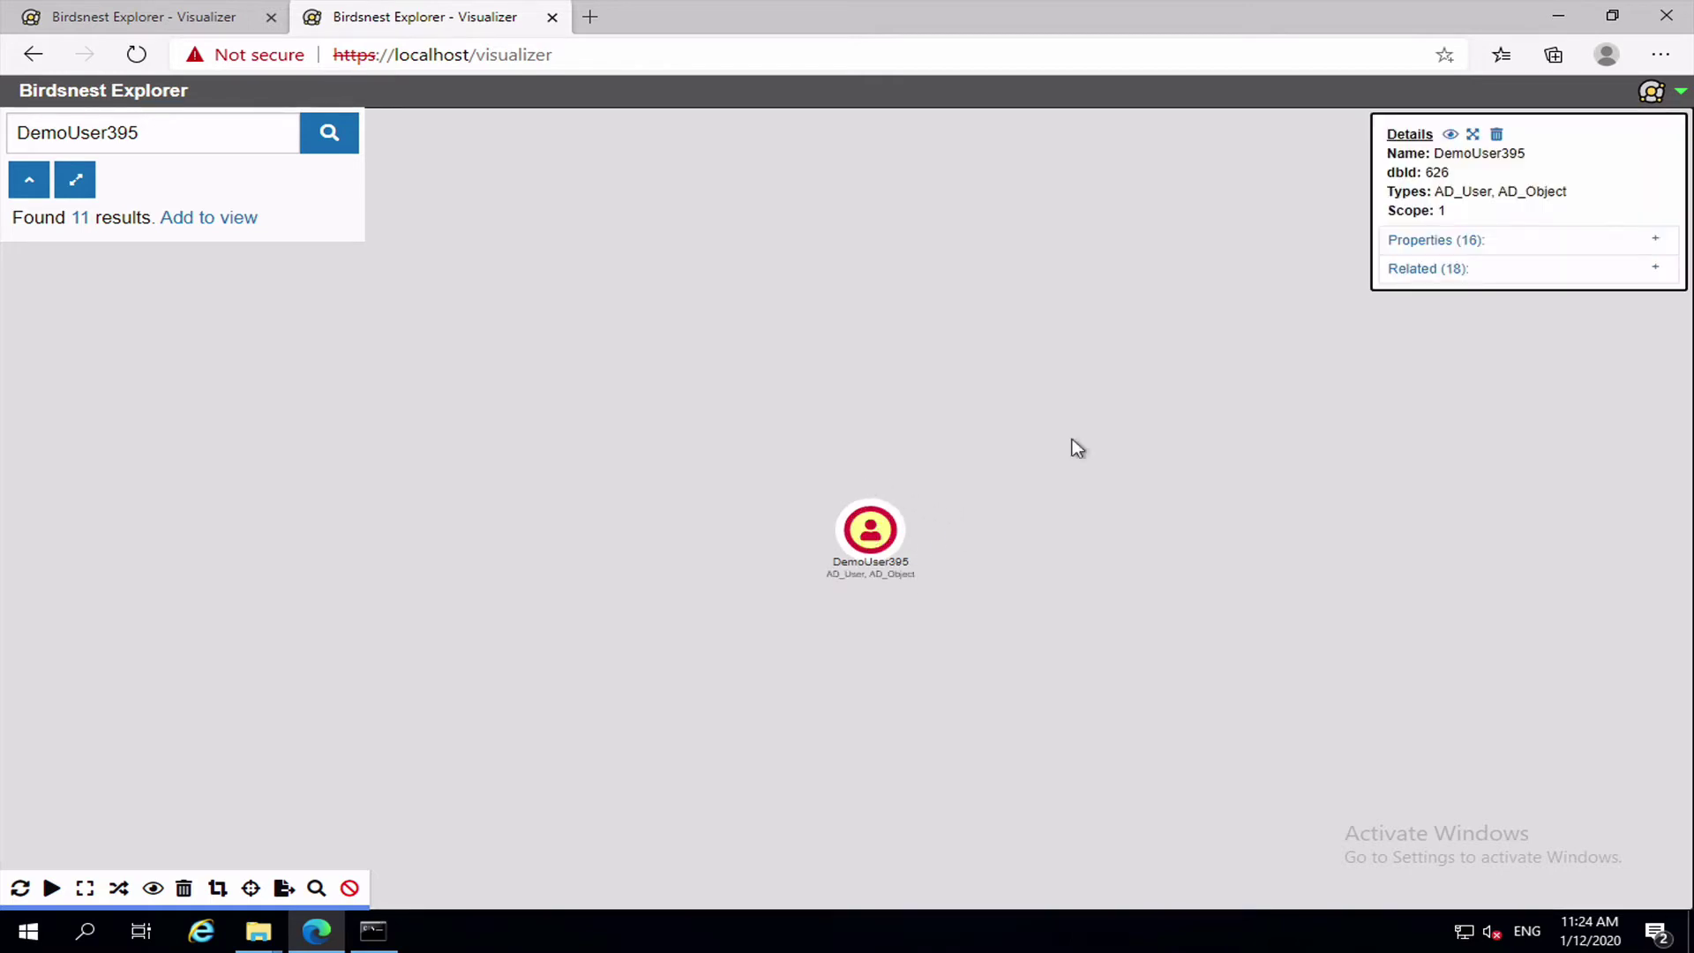
pyautogui.doubleClick(1478, 155)
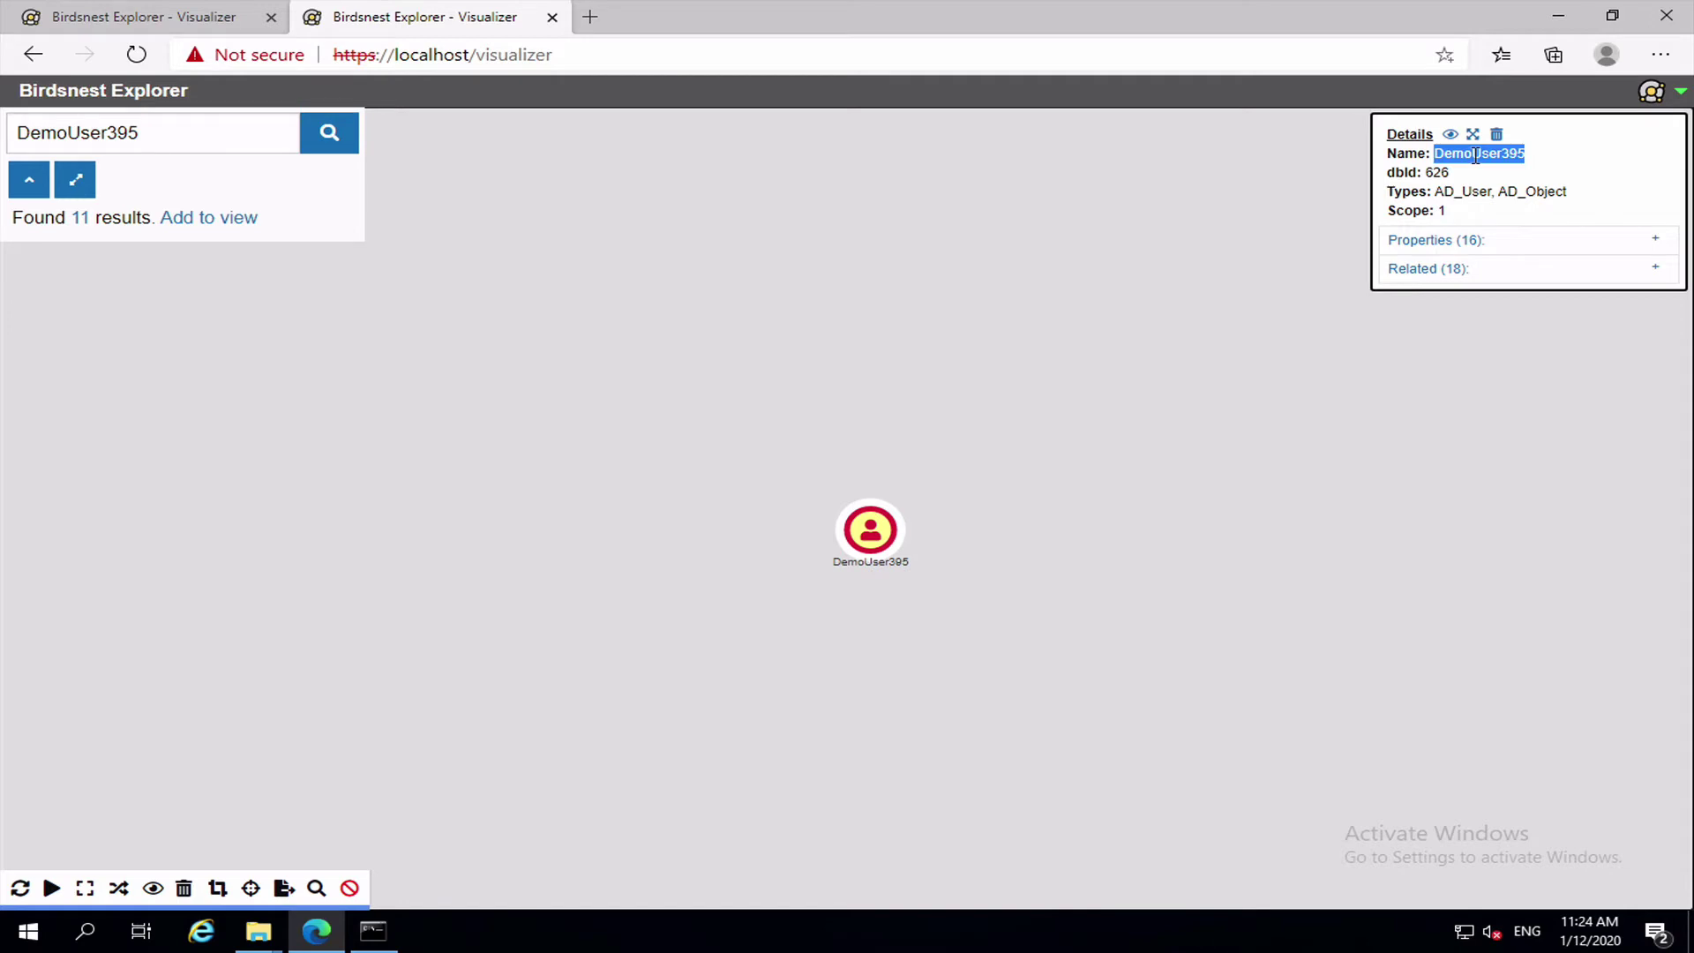
pyautogui.click(1456, 240)
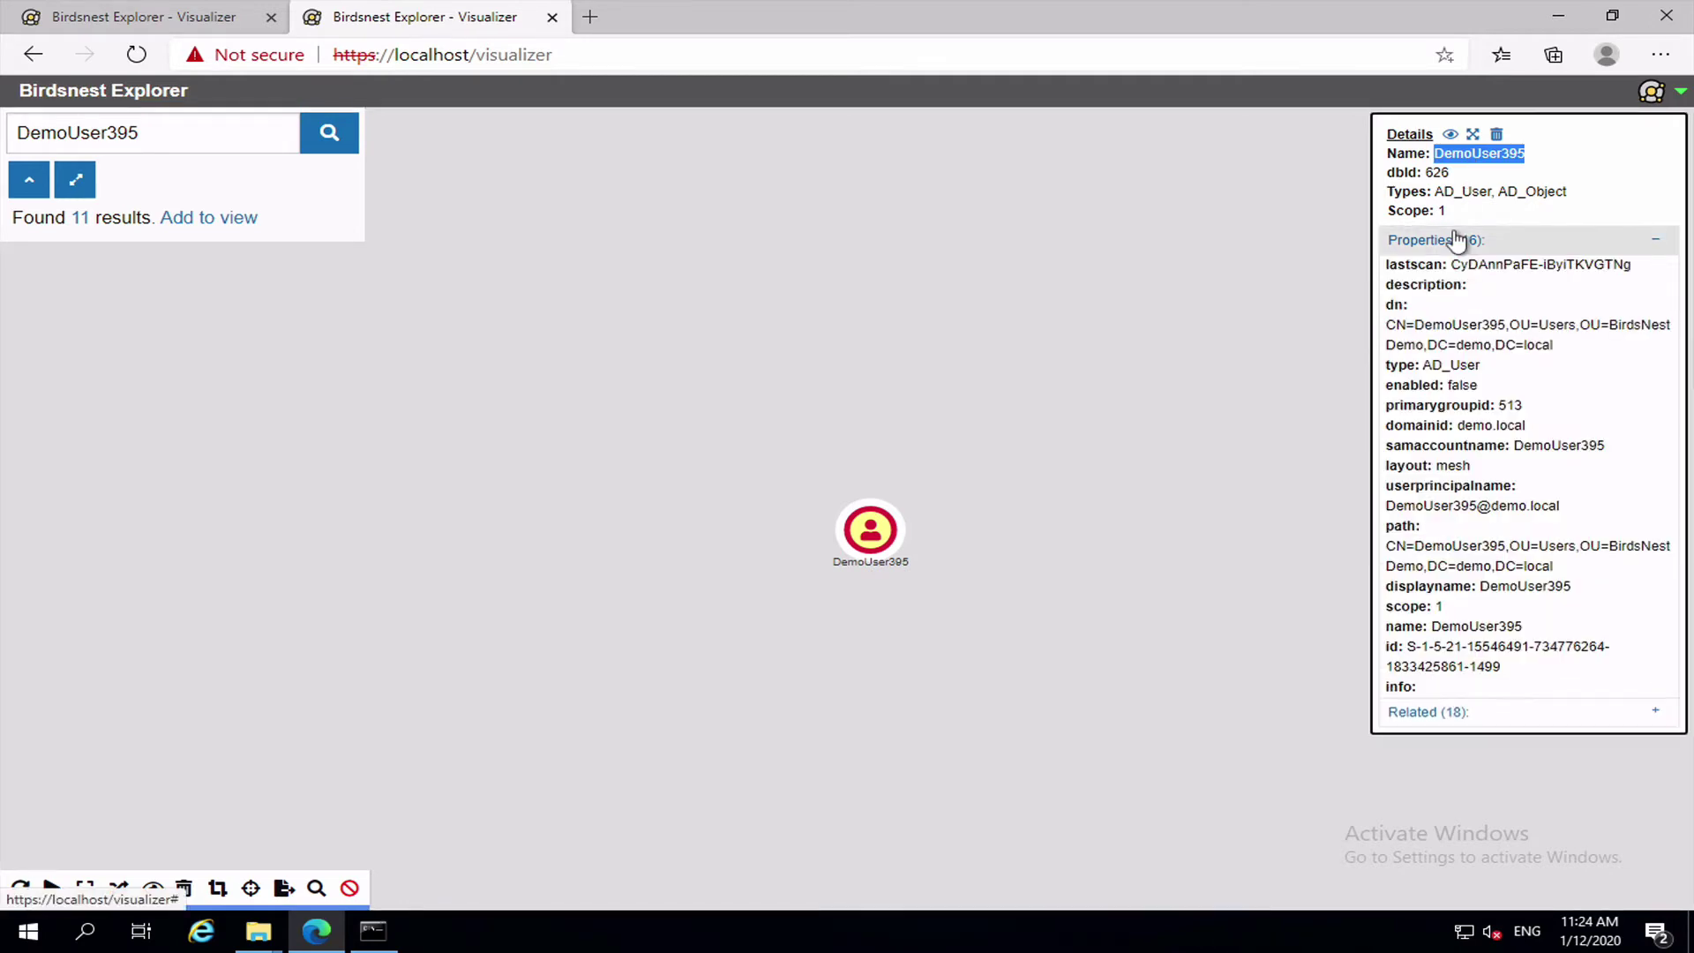
pyautogui.doubleClick(1481, 627)
pyautogui.click(1498, 567)
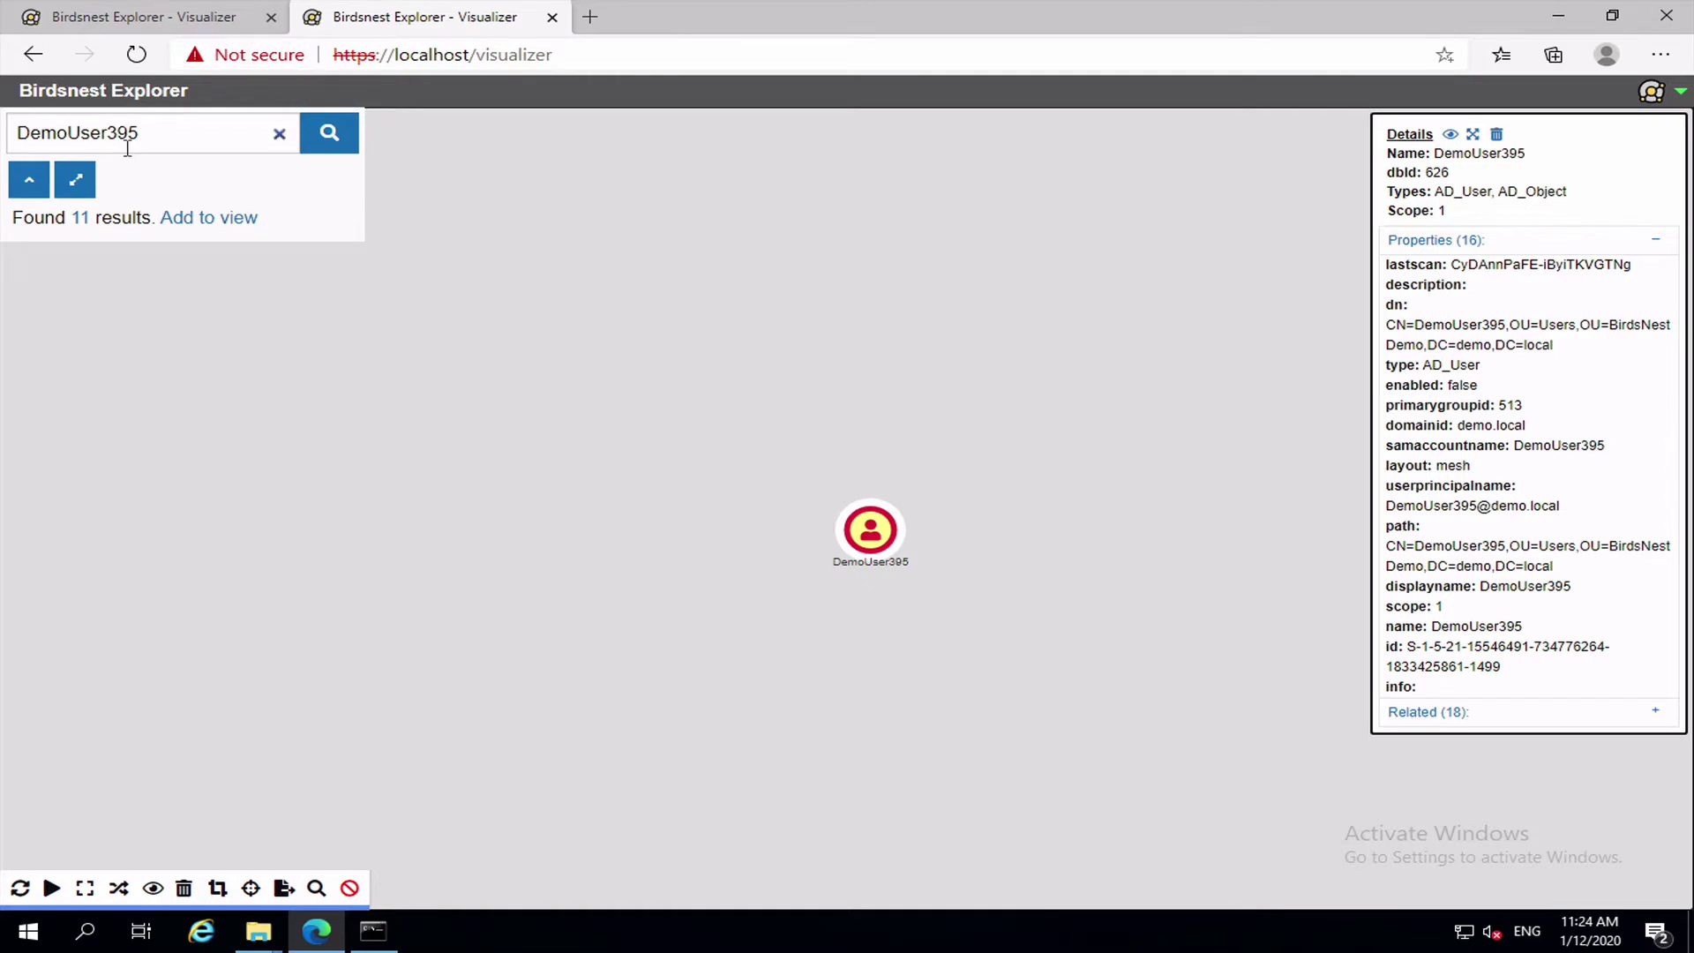
# Step: Add DemoGroup117 from DemoUser395's outbound AD_Group relations to the graph and recentre it
pyautogui.click(77, 182)
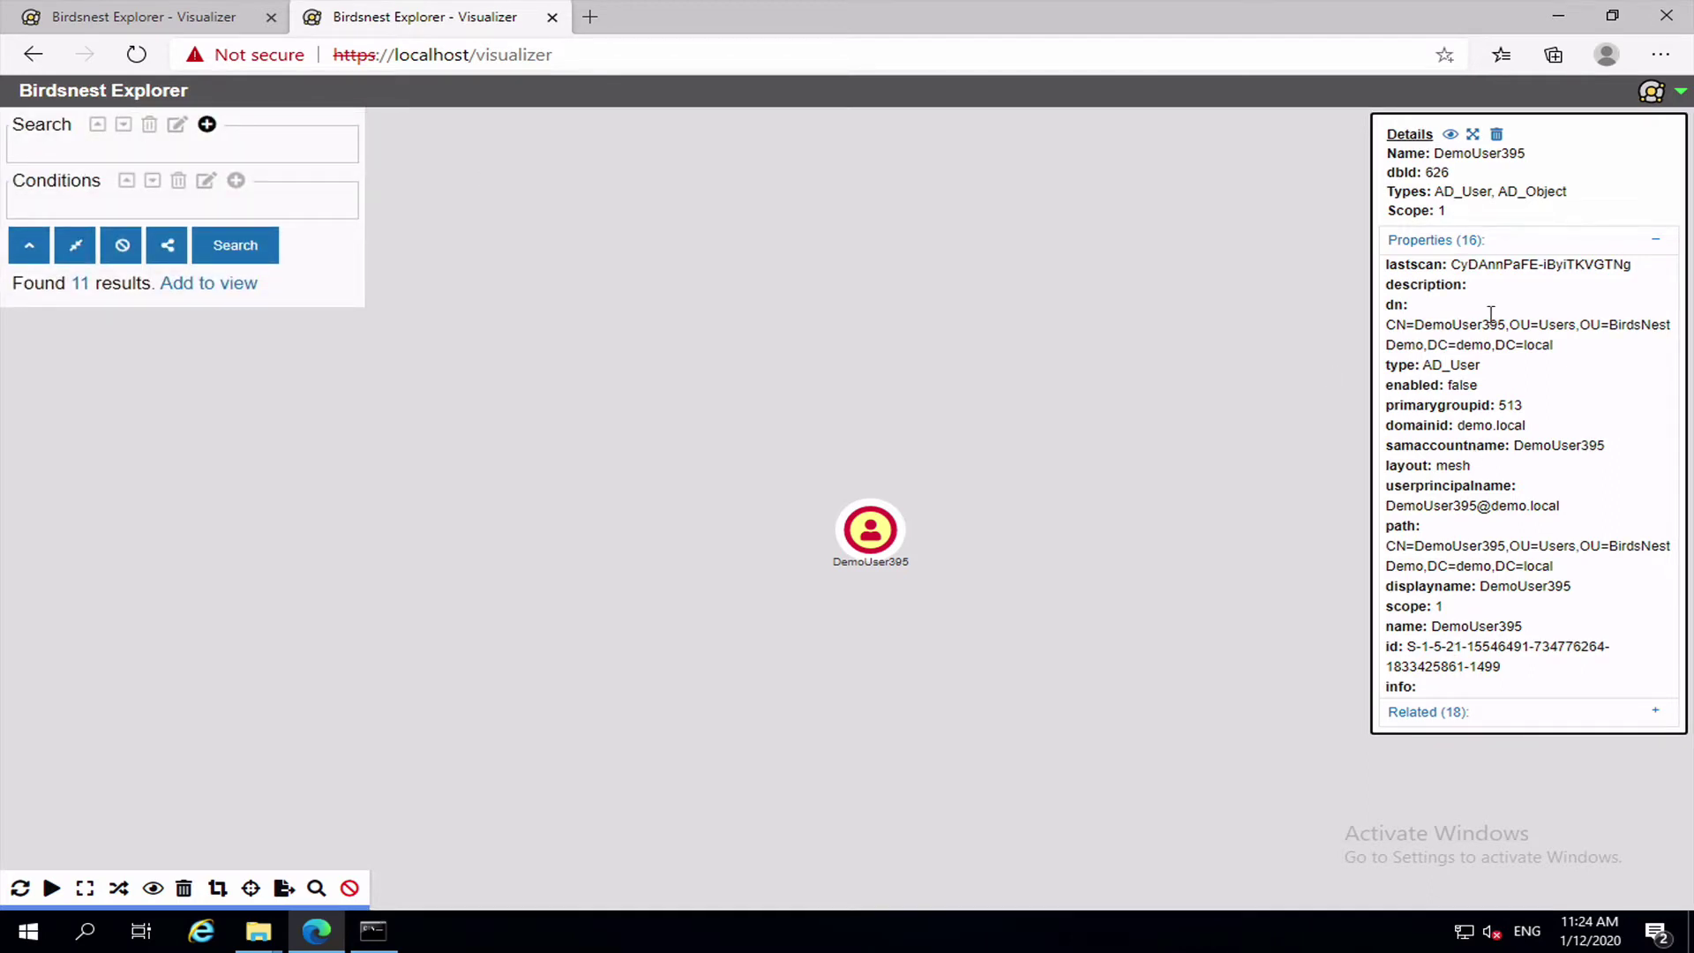
pyautogui.click(1453, 235)
pyautogui.click(1451, 268)
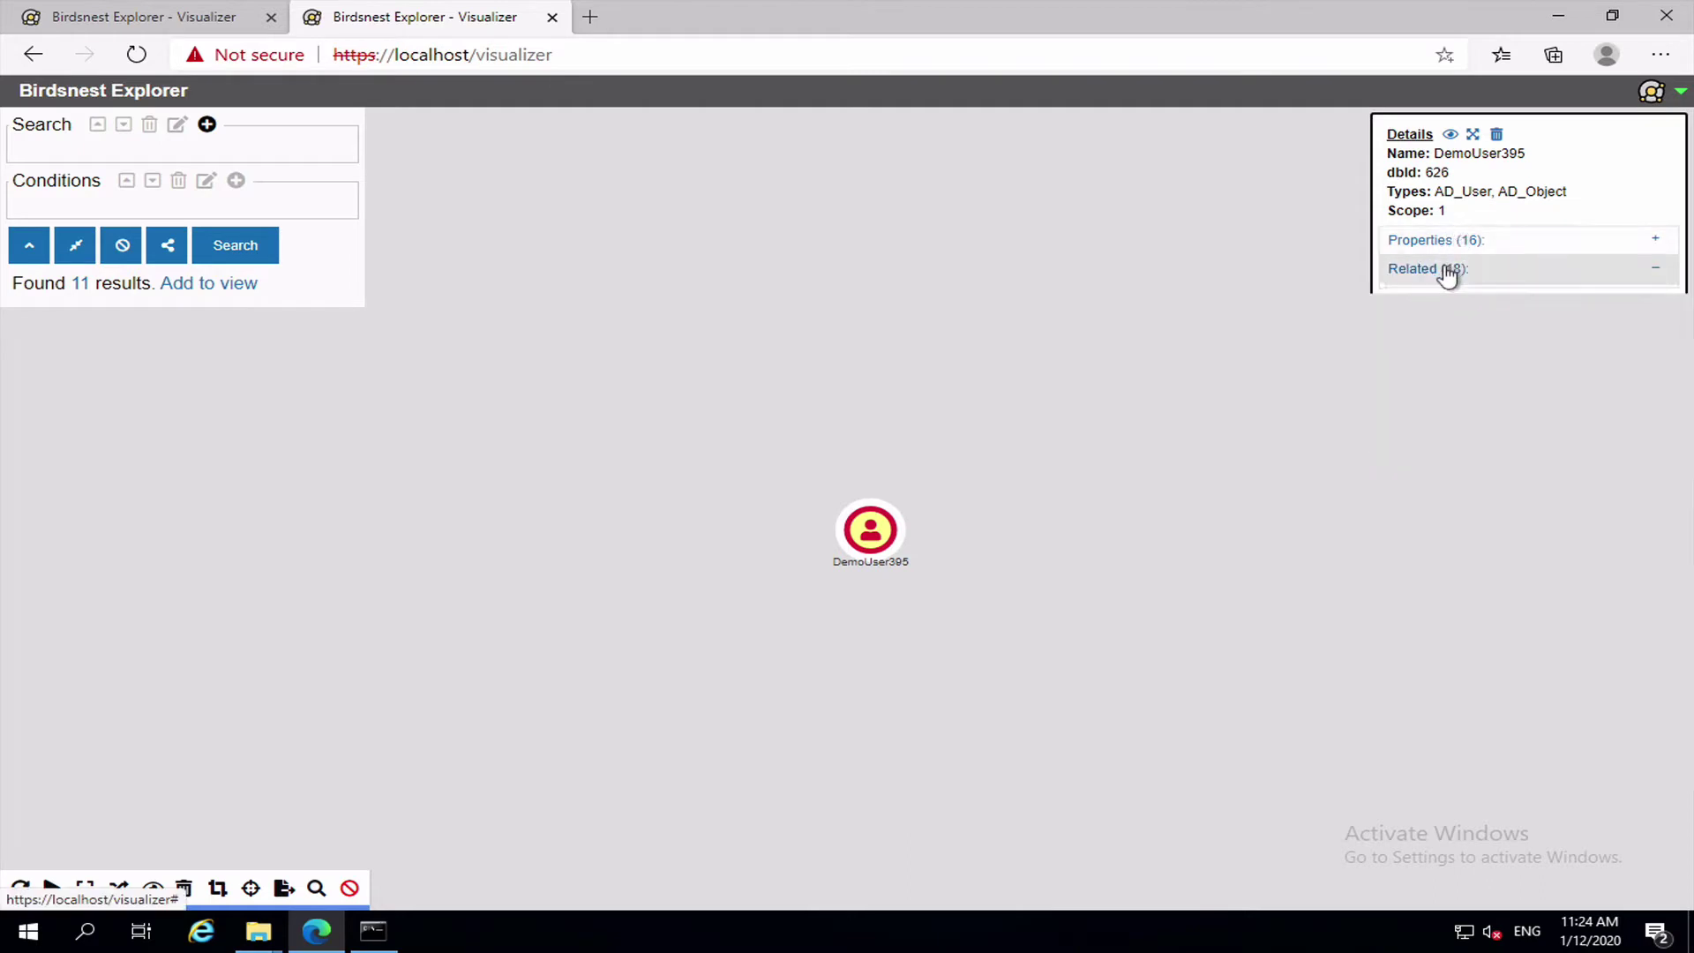
pyautogui.click(1438, 298)
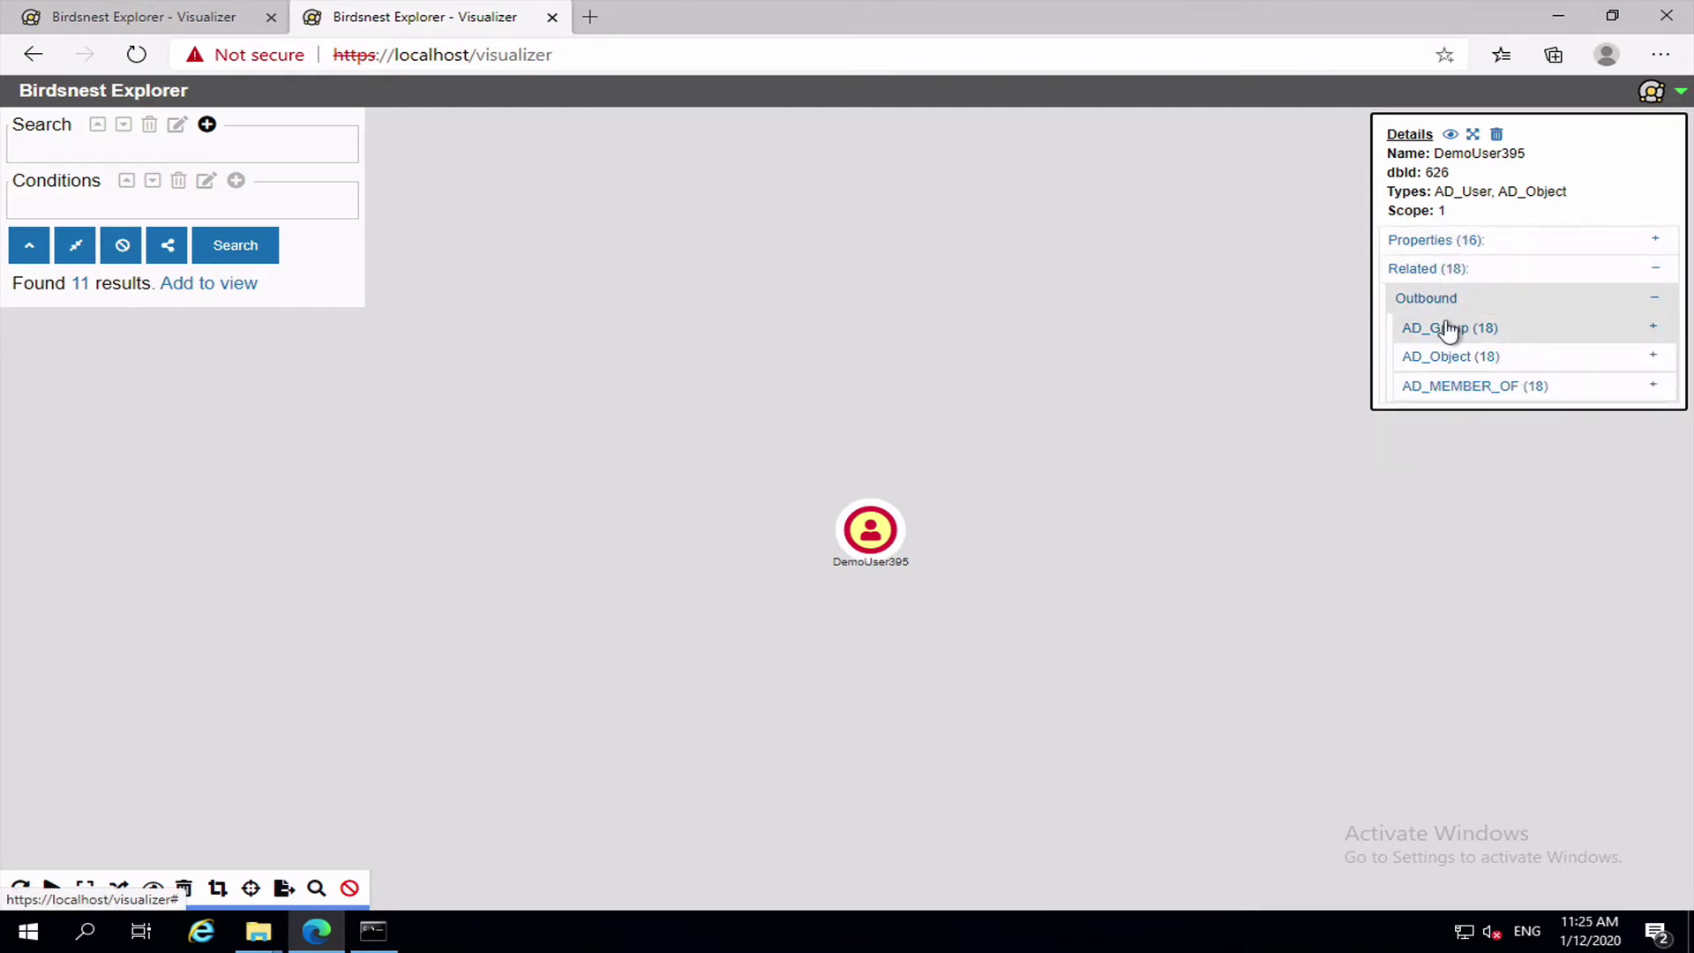
pyautogui.click(1448, 328)
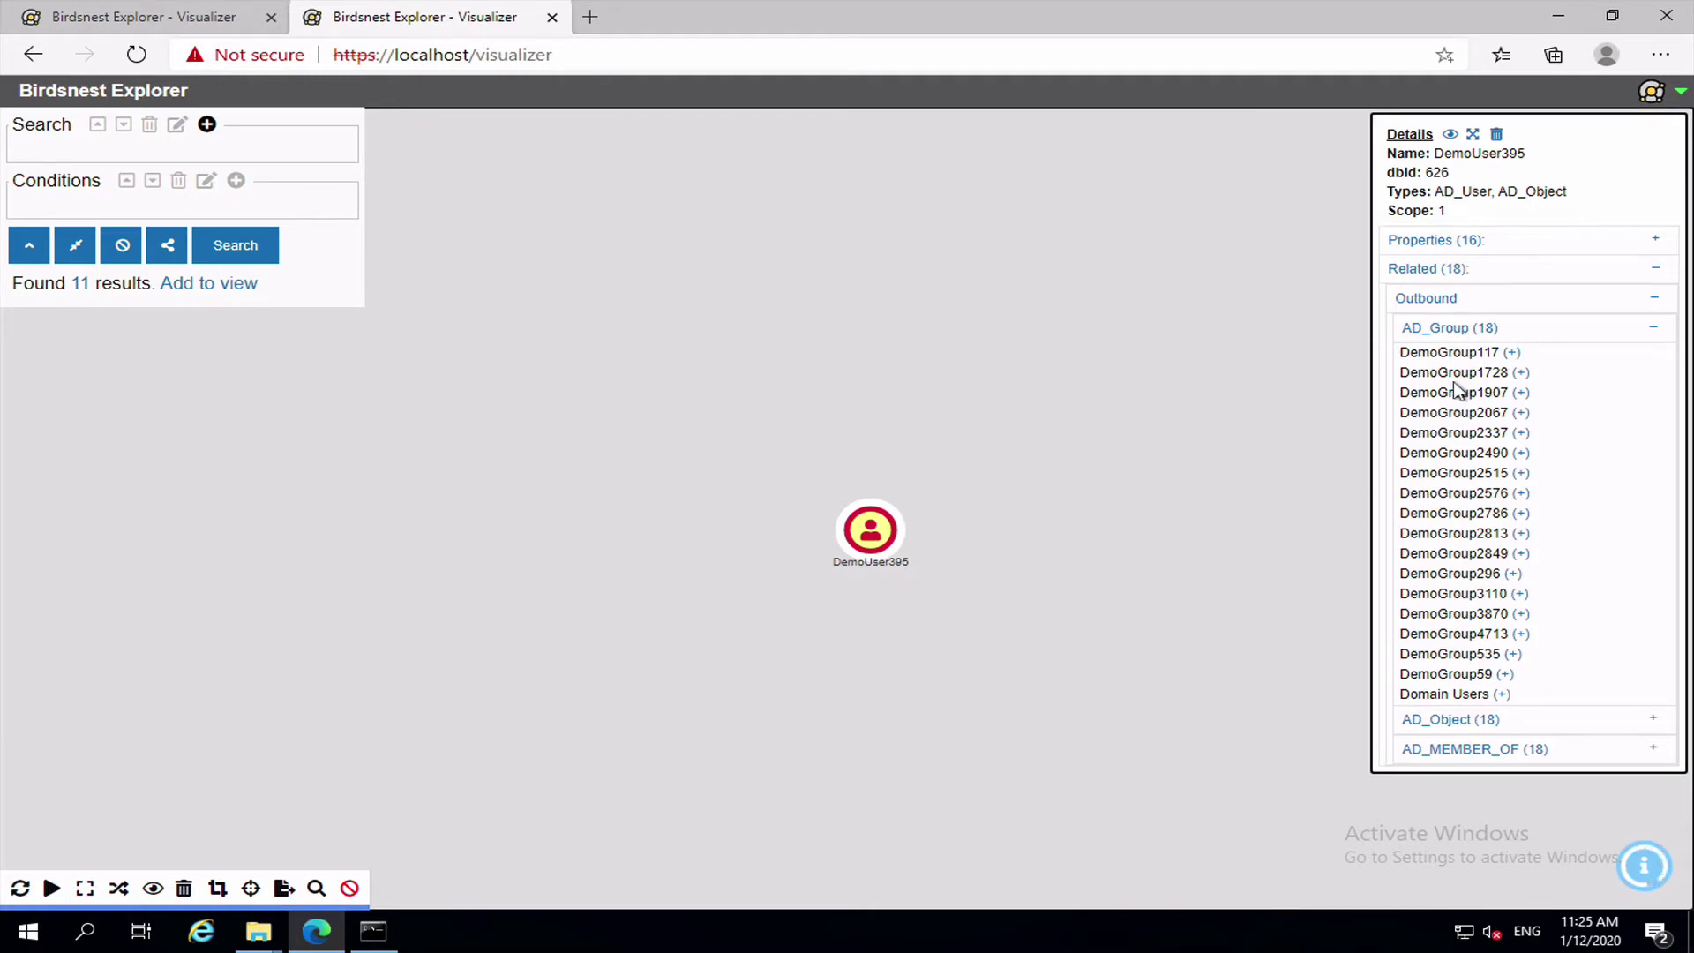
pyautogui.click(1454, 353)
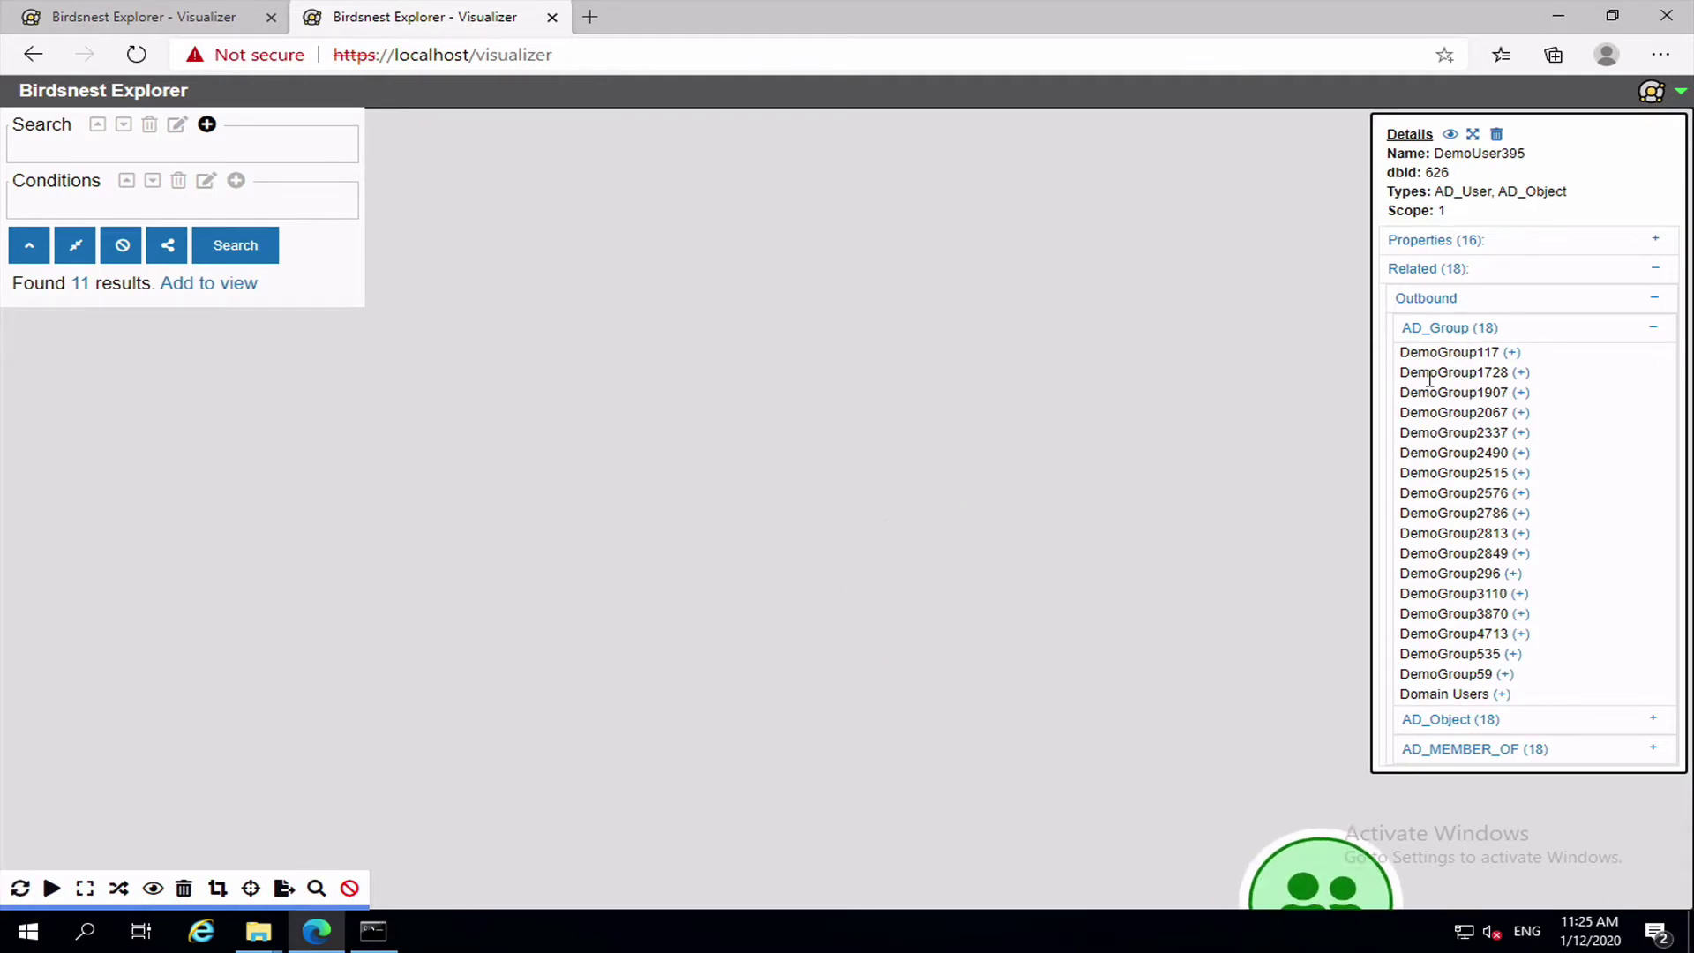
pyautogui.click(250, 890)
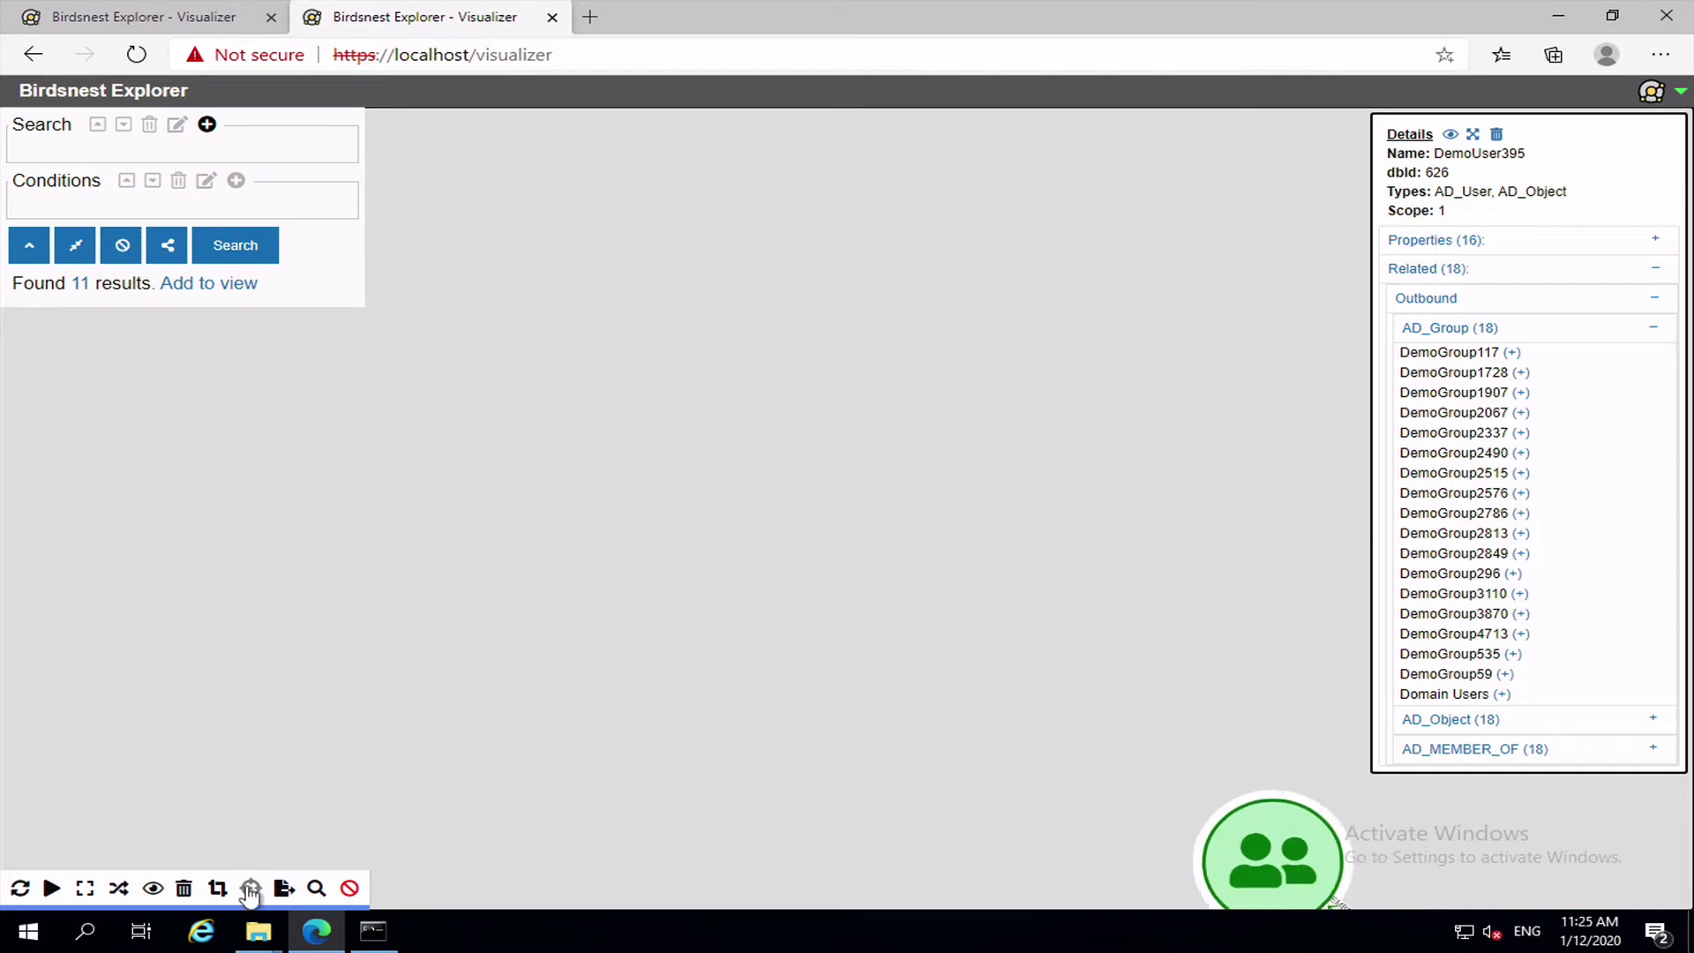
pyautogui.click(1235, 521)
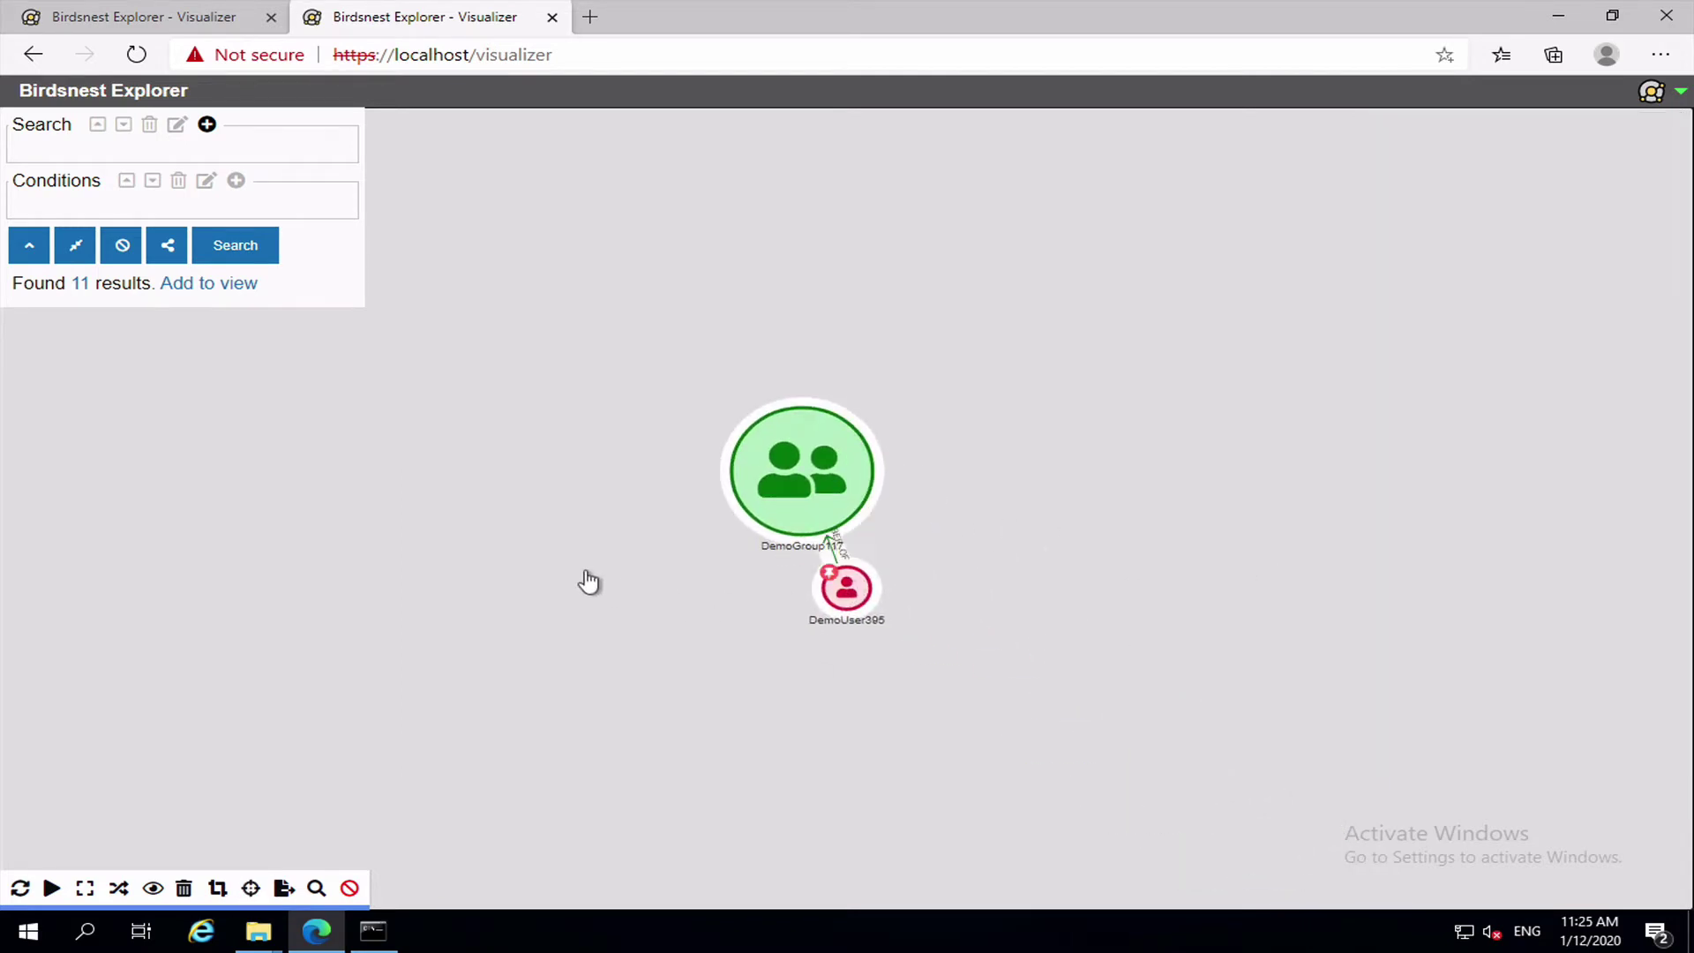
# Step: Unpin both nodes and inspect DemoGroup117, the AD_MEMBER_OF edge and DemoUser395
pyautogui.moveTo(812, 486); pyautogui.dragTo(918, 535)
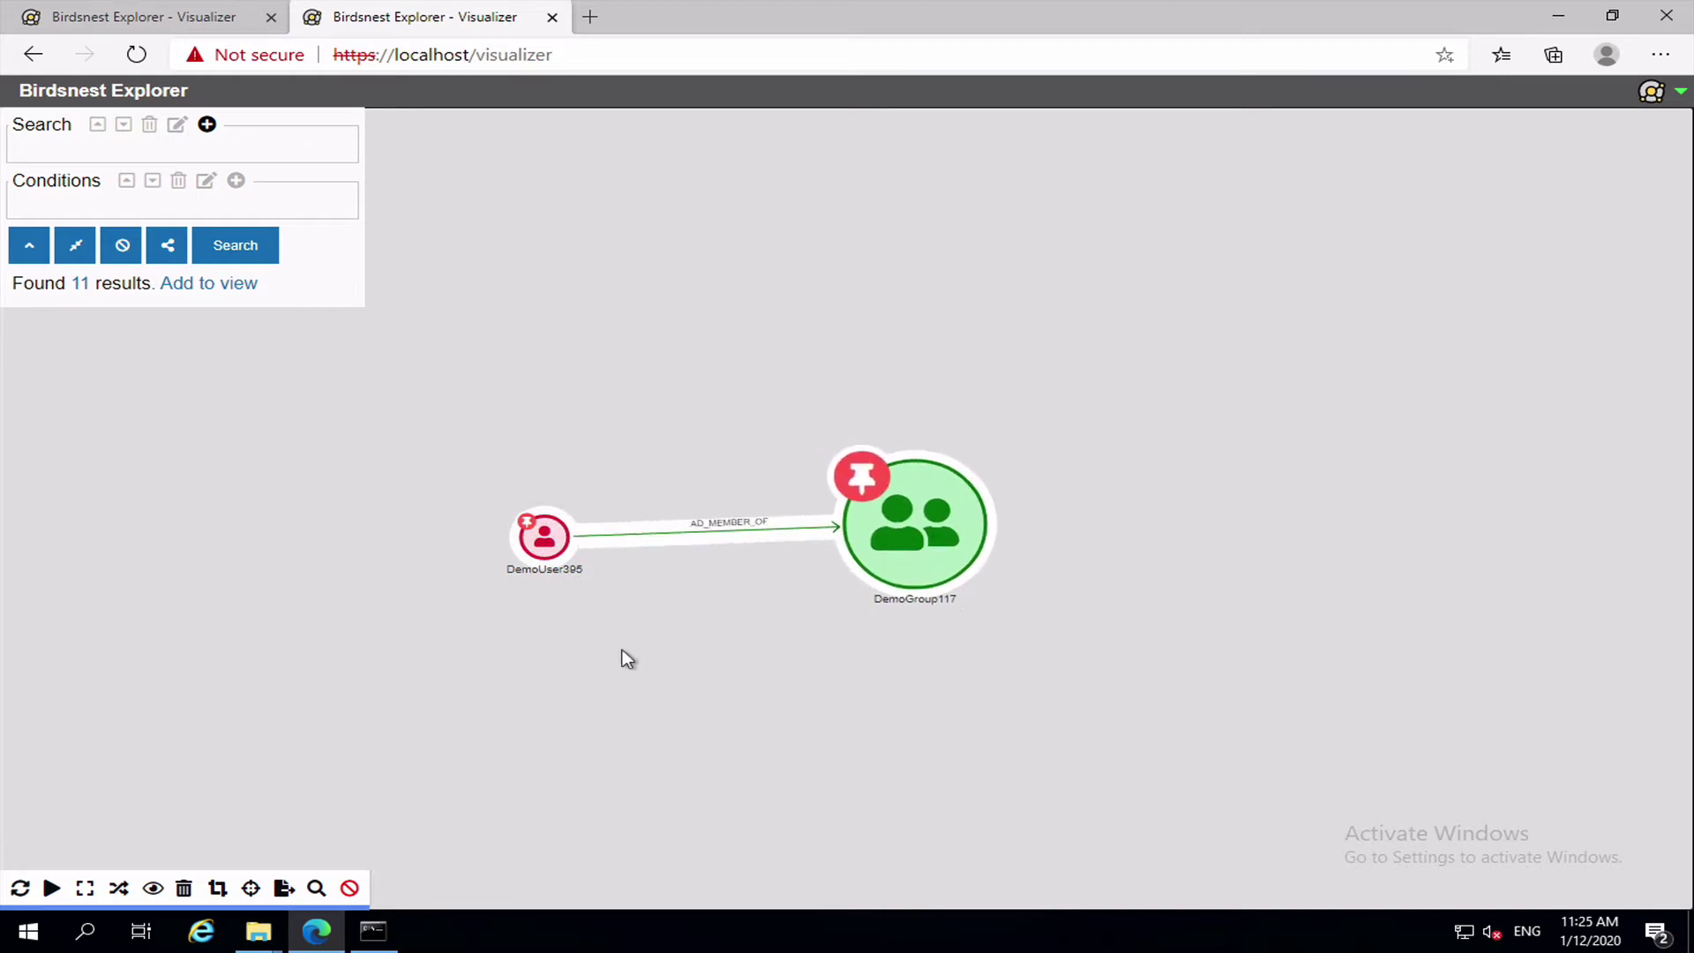
pyautogui.click(528, 522)
pyautogui.click(849, 489)
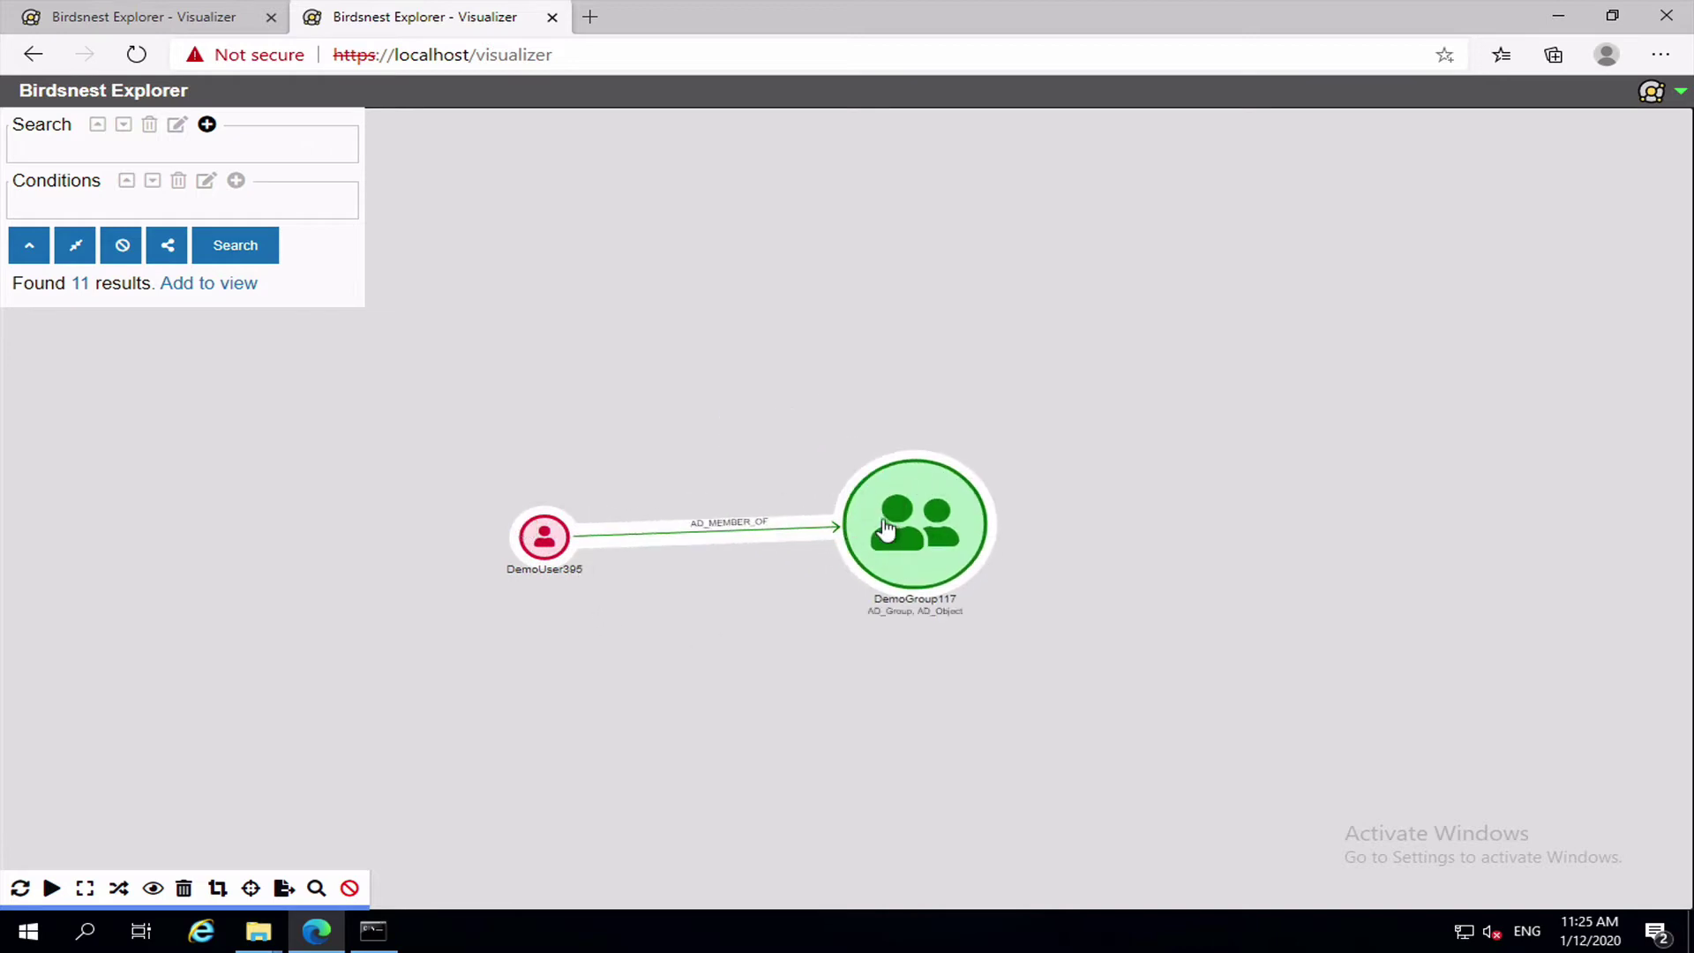
pyautogui.click(901, 509)
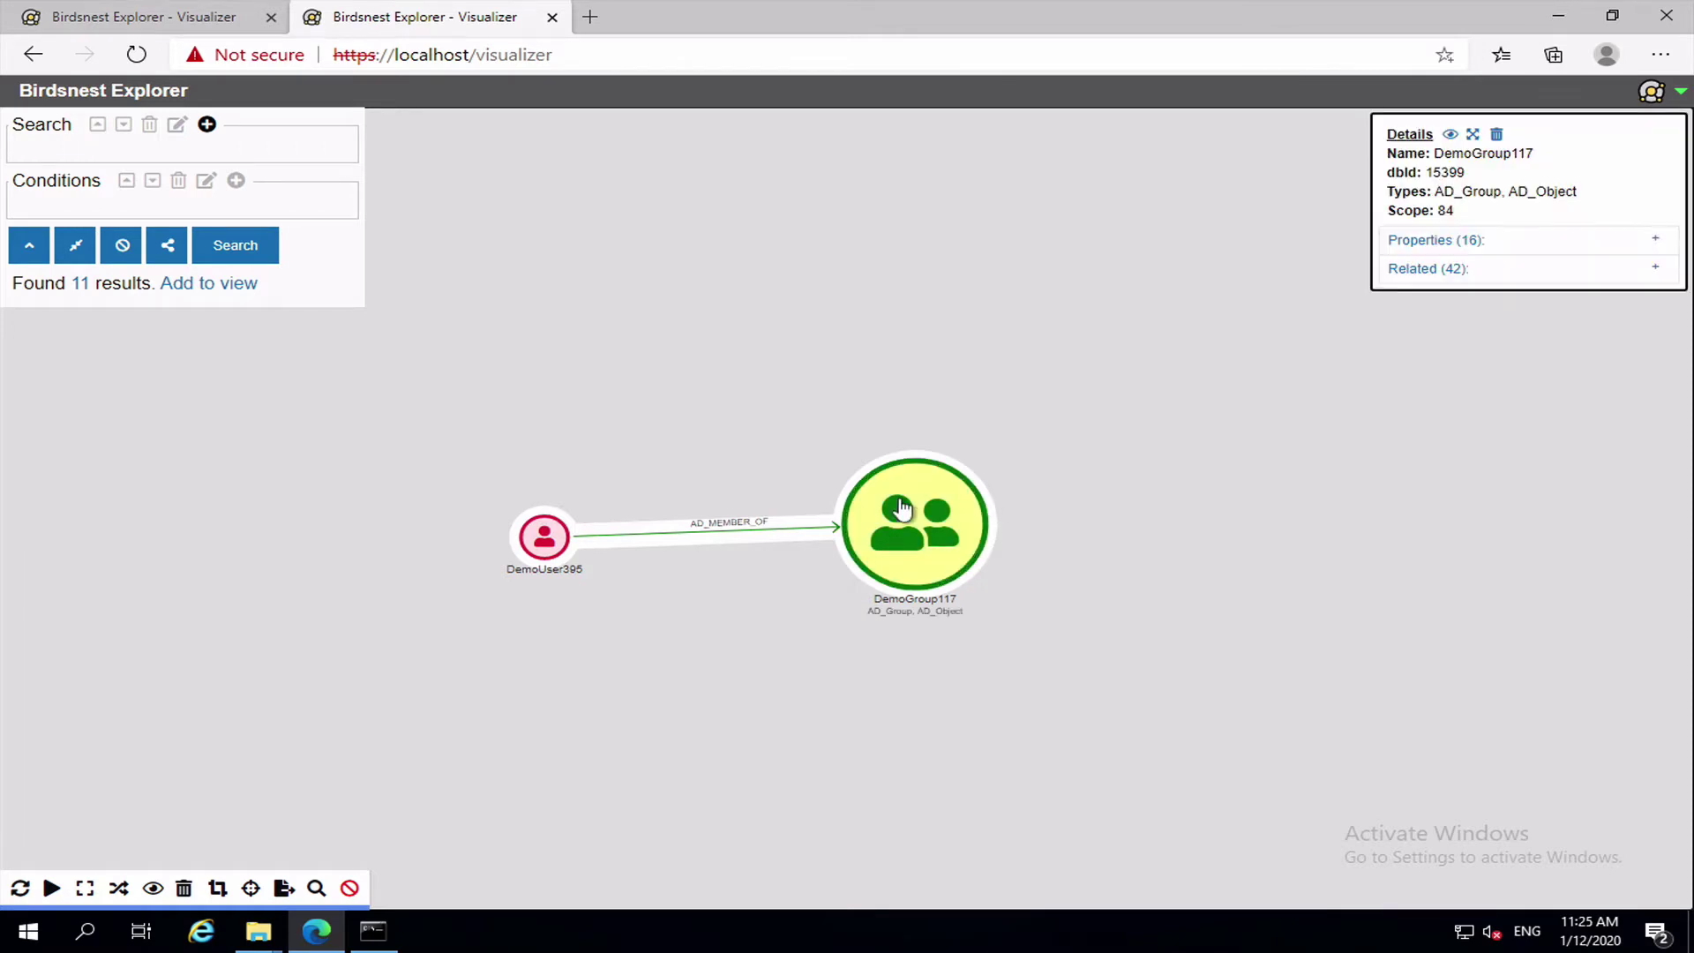
pyautogui.click(626, 533)
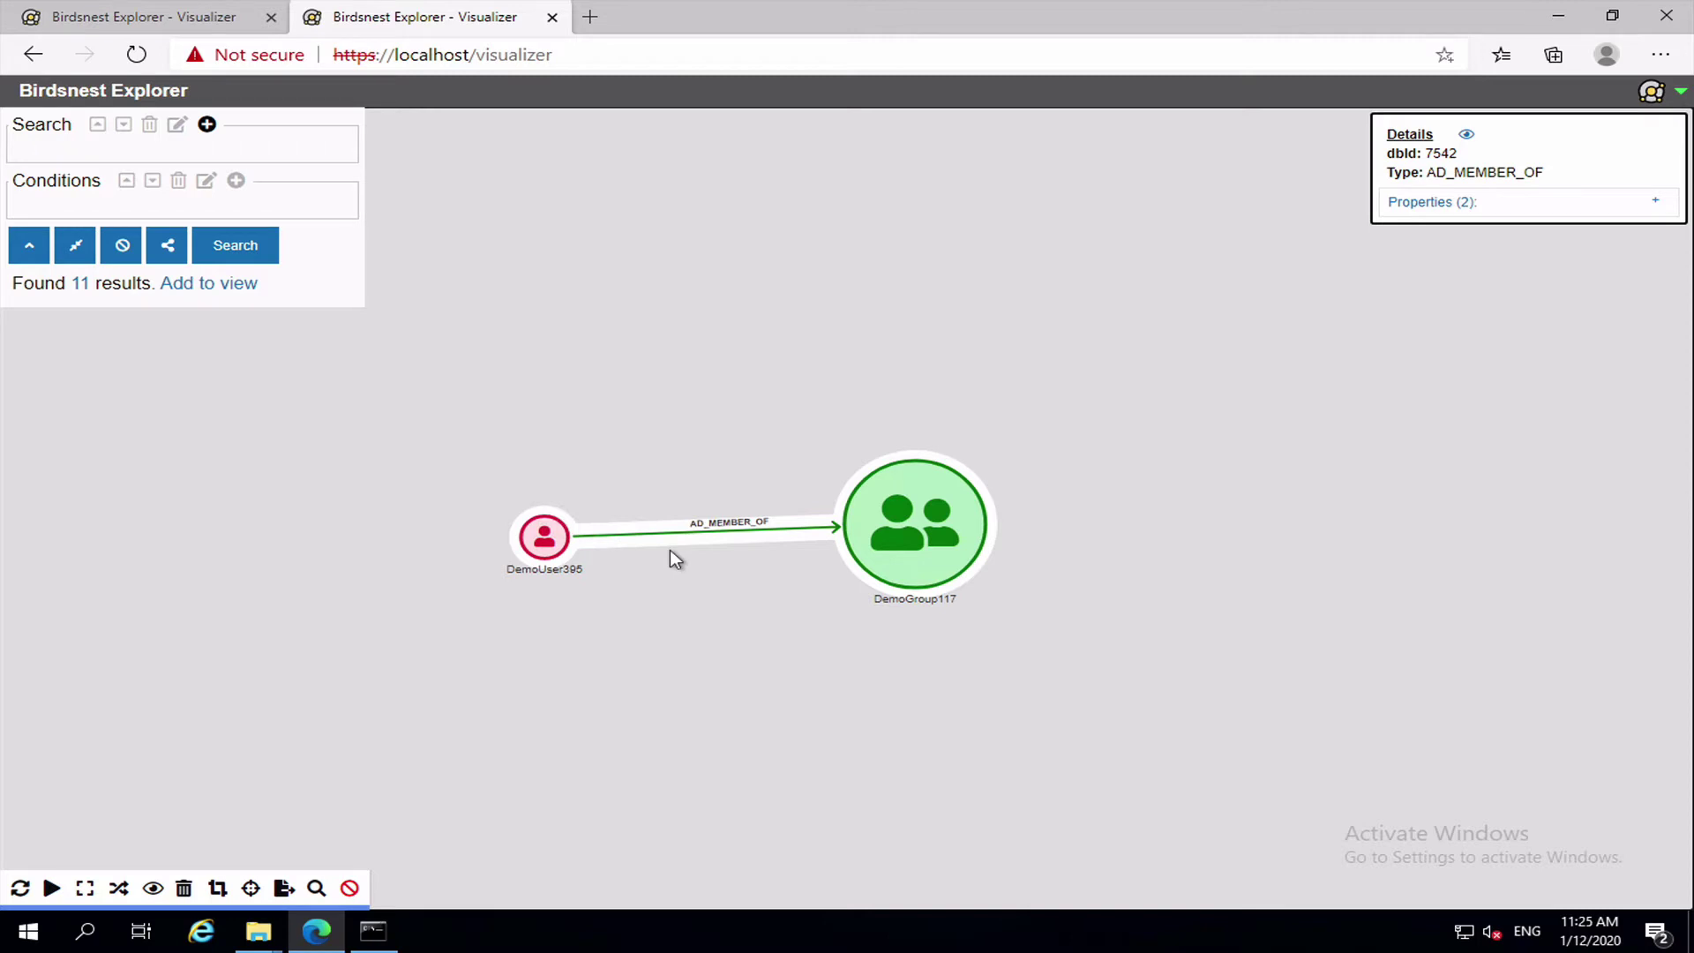
pyautogui.click(545, 540)
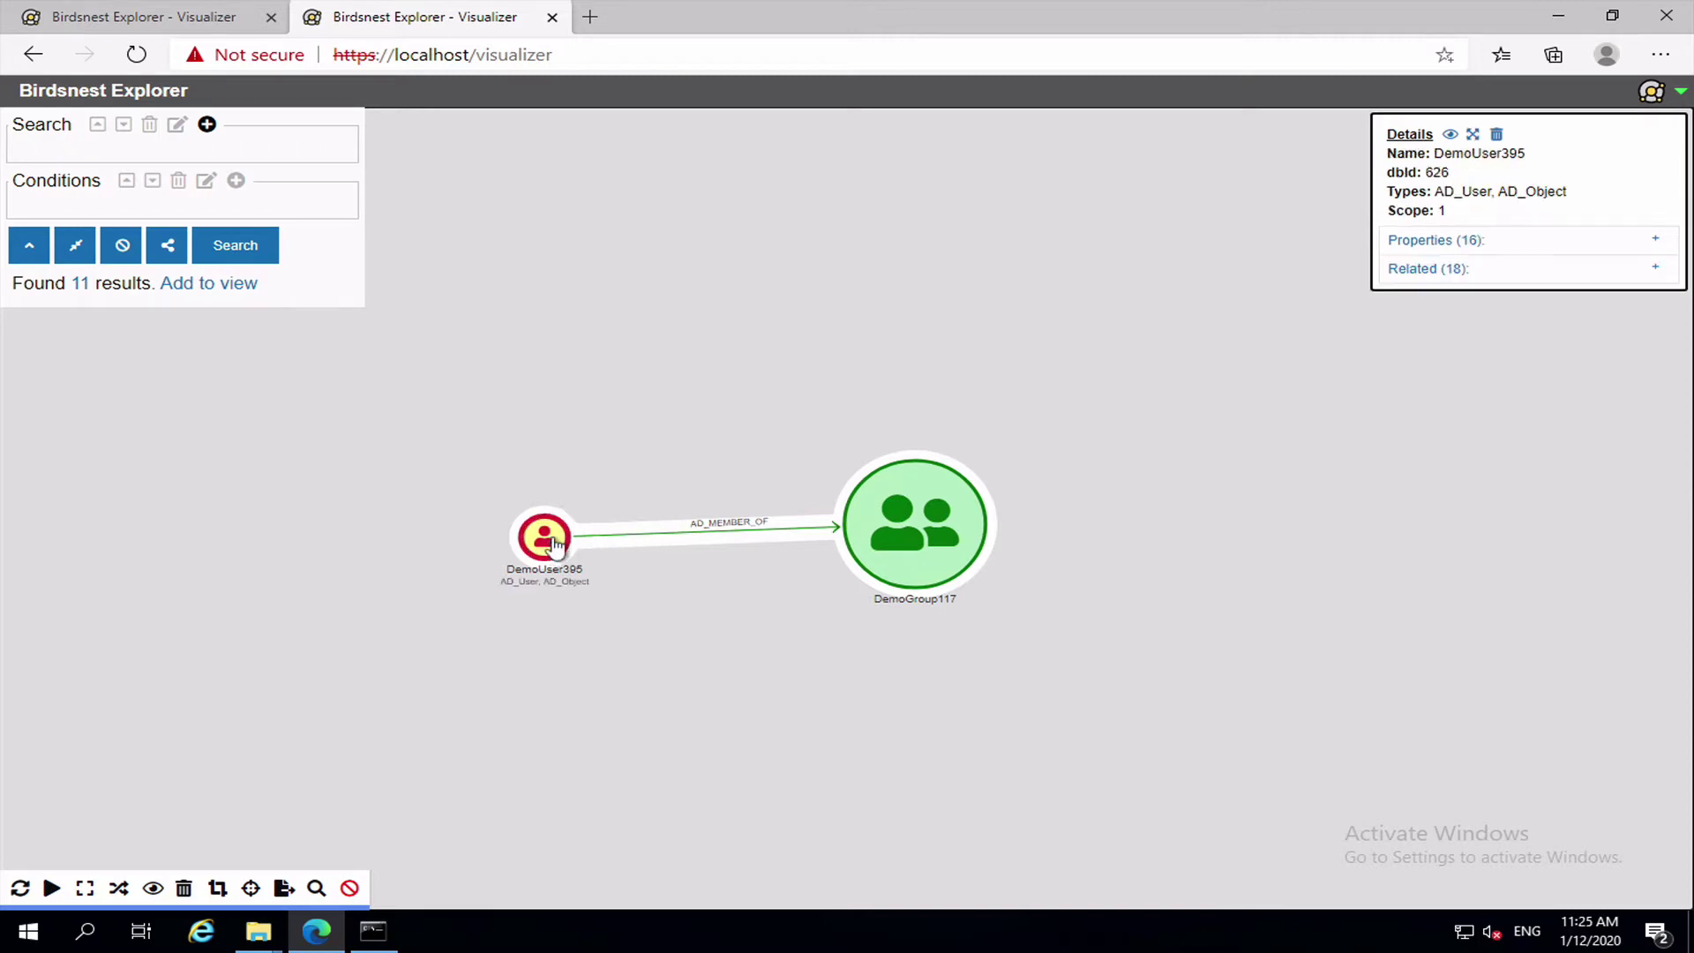
pyautogui.click(944, 558)
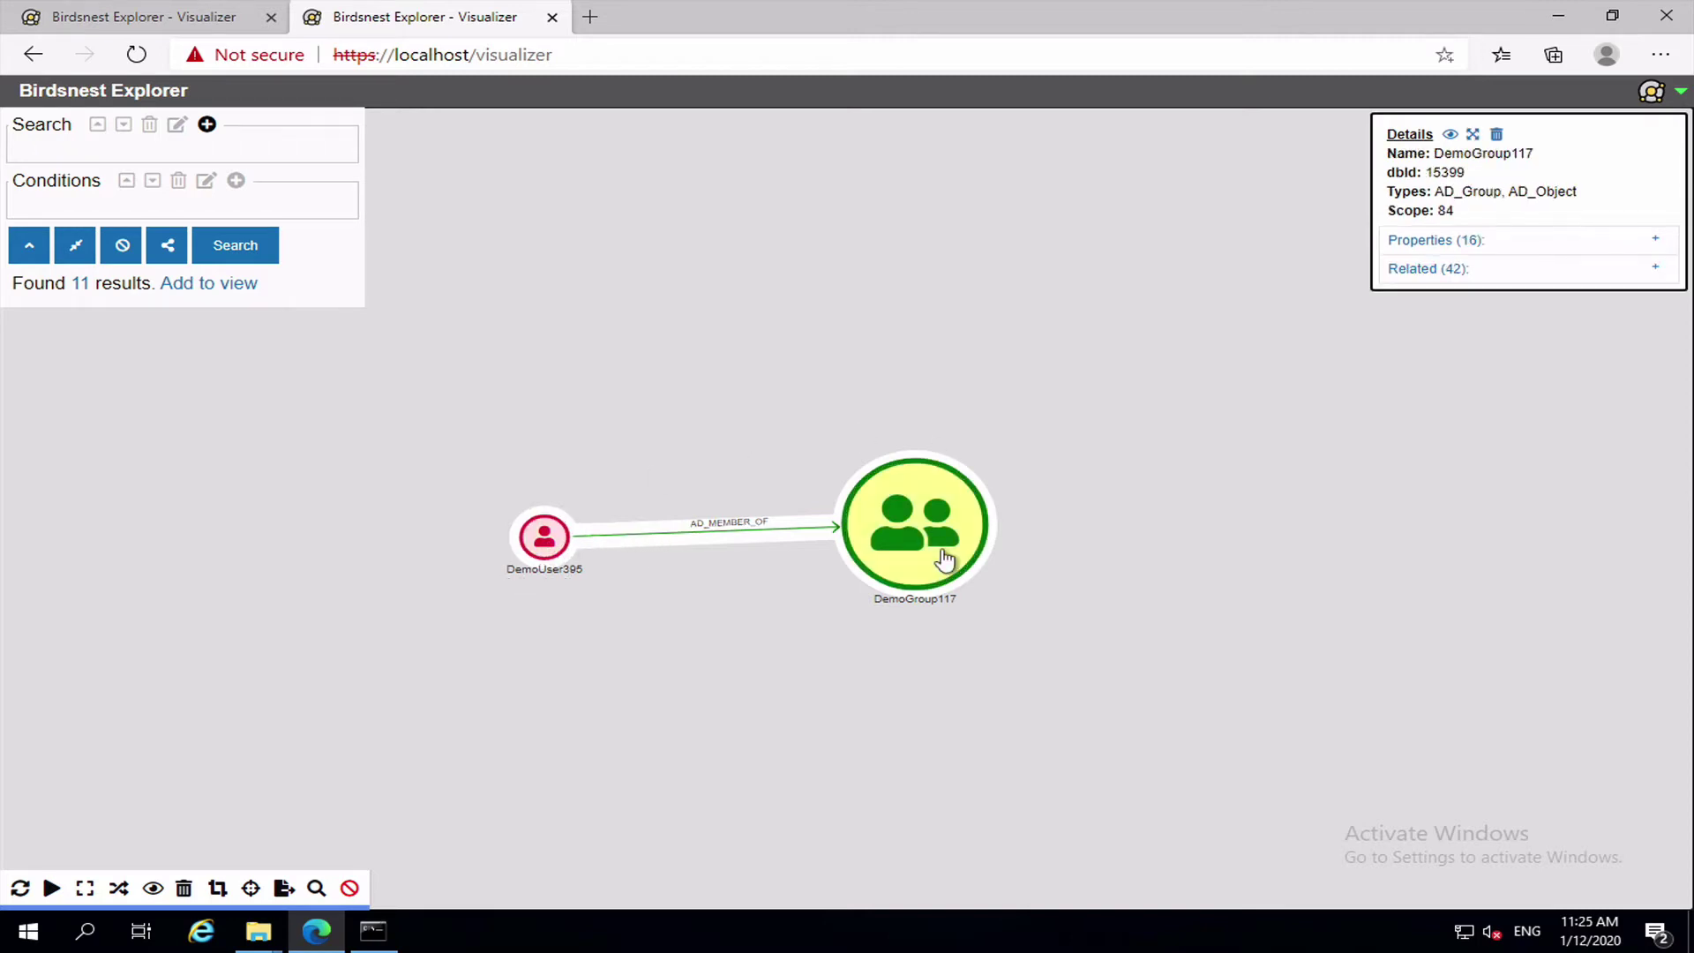
# Step: Place DemoUser395 directly above DemoGroup117 so the membership link runs vertically
pyautogui.click(756, 684)
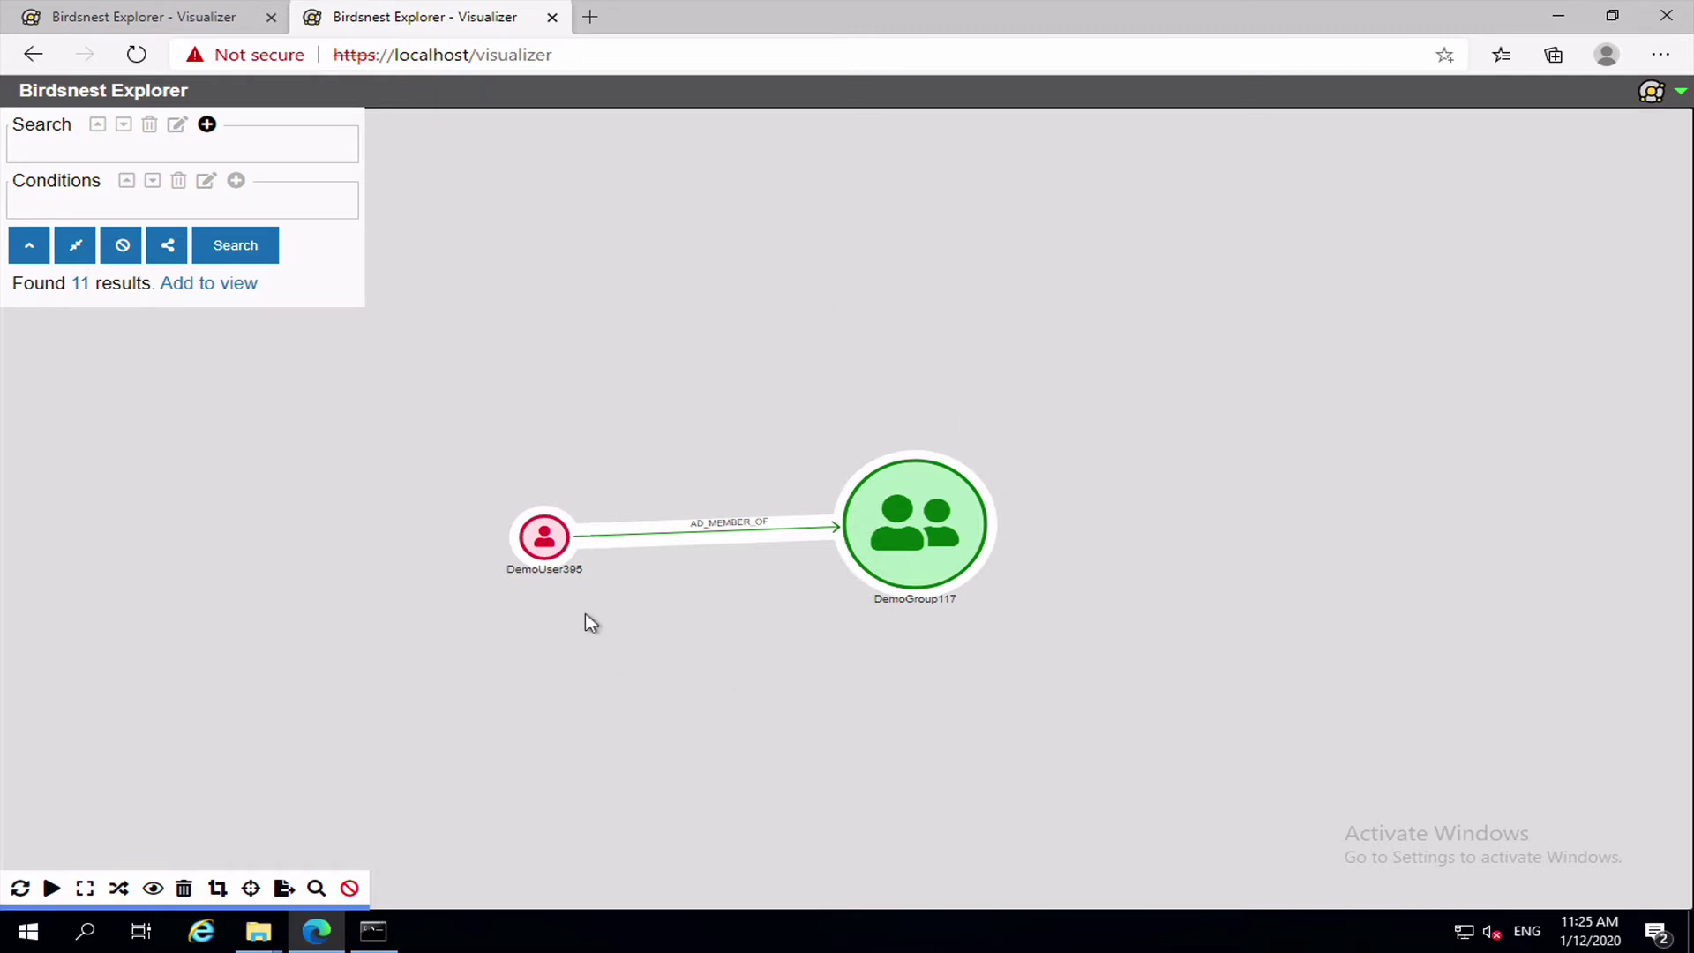
pyautogui.moveTo(544, 545); pyautogui.dragTo(805, 275)
pyautogui.moveTo(896, 547); pyautogui.dragTo(790, 597)
# Step: Unpin both nodes and build a node1–hop1–node2 search pattern
pyautogui.click(755, 523)
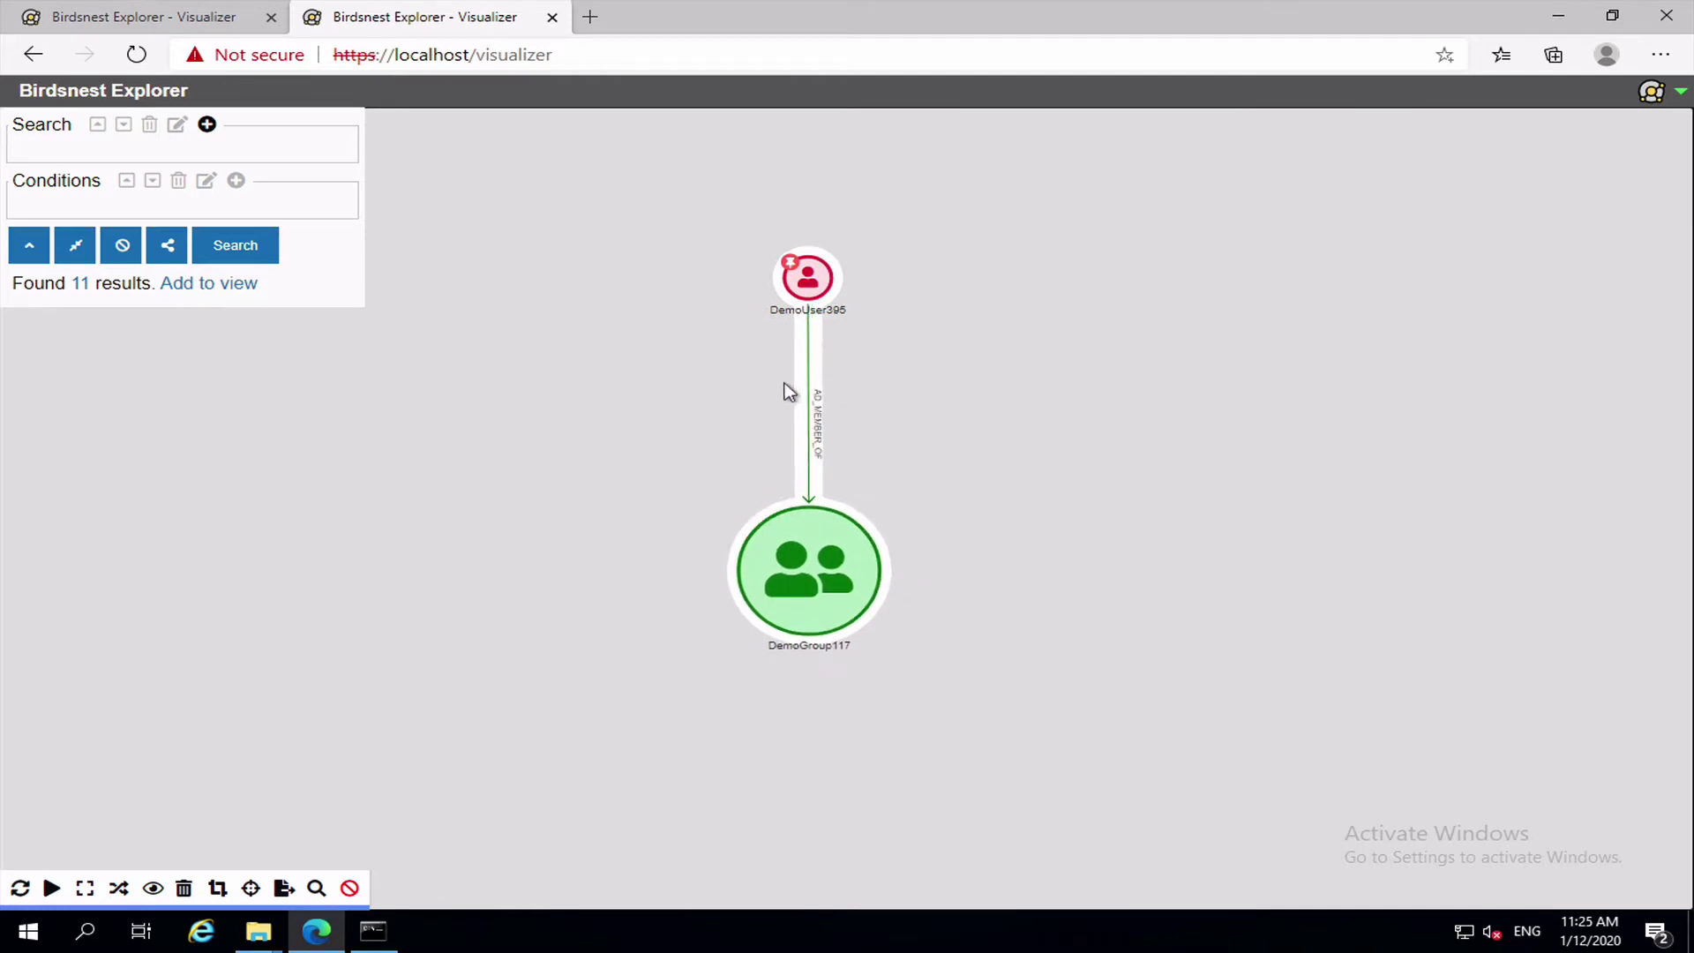
pyautogui.click(789, 263)
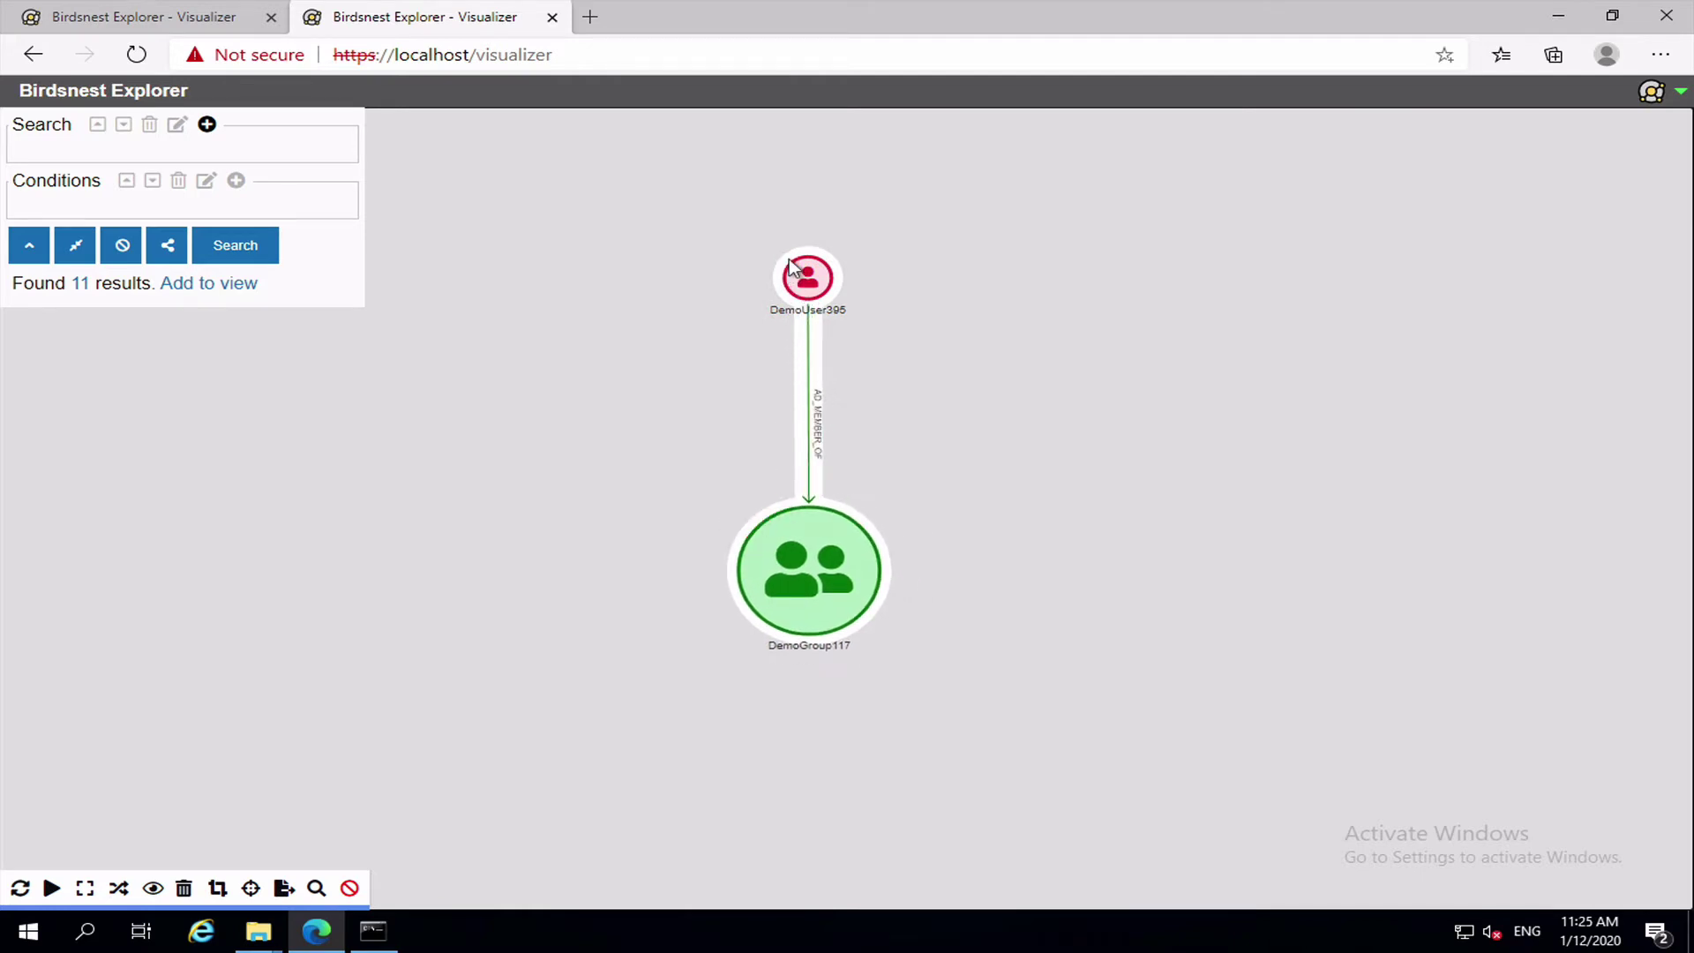
pyautogui.click(207, 126)
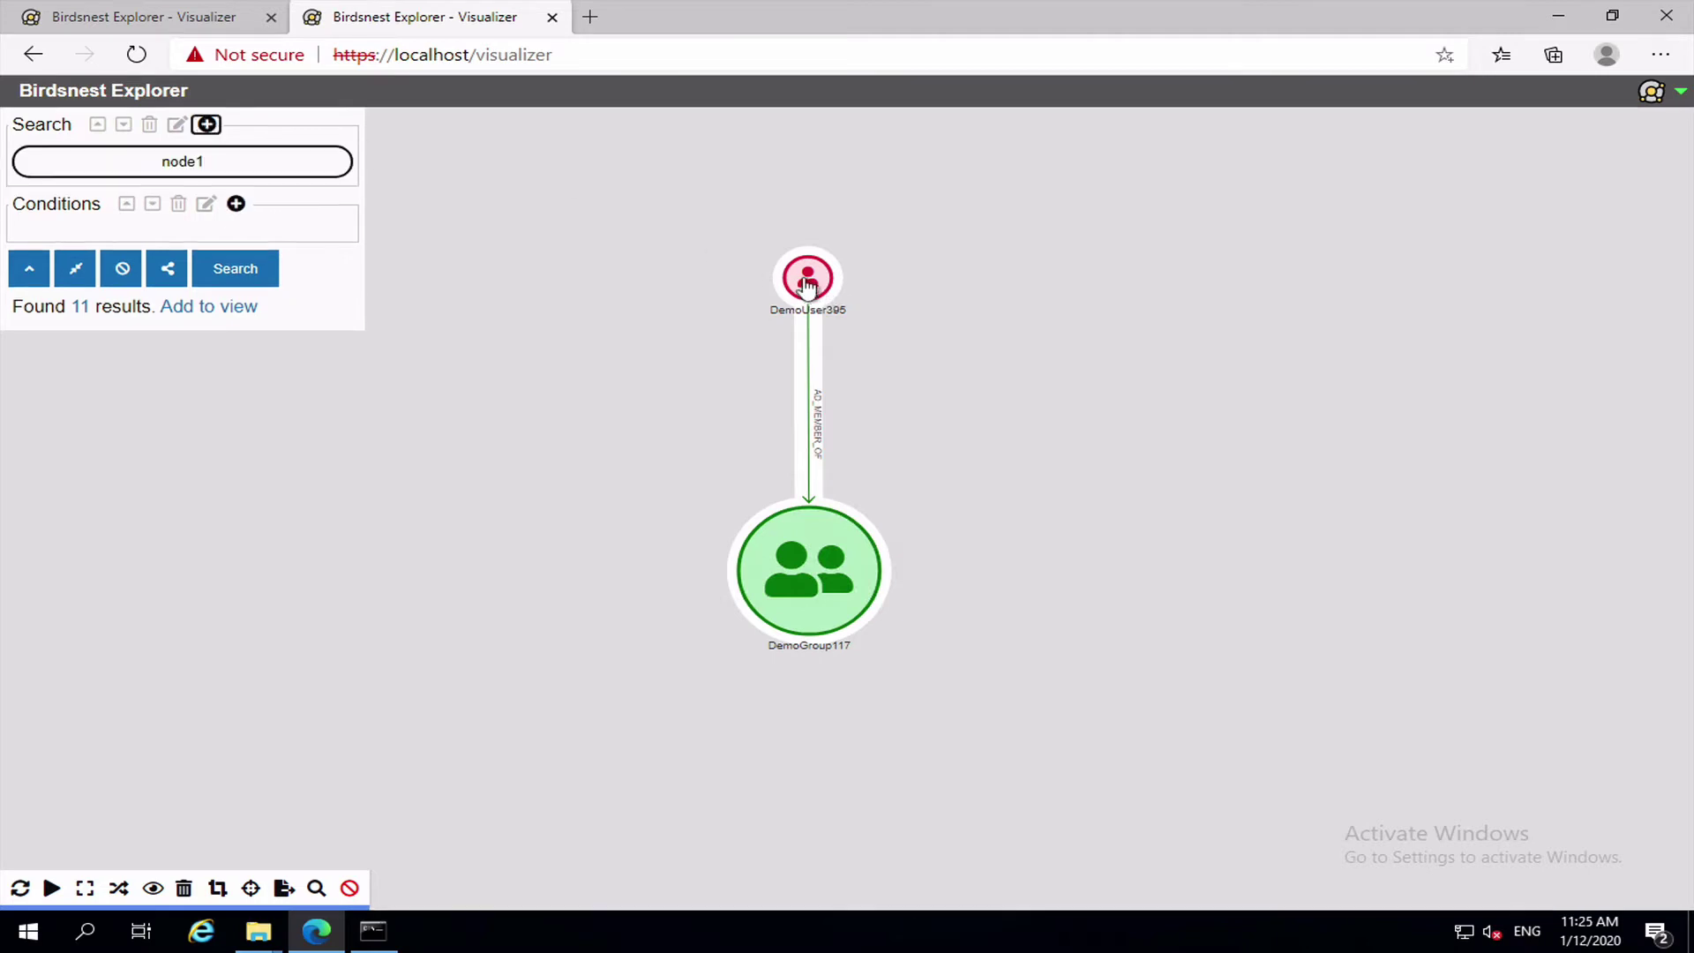
pyautogui.click(209, 126)
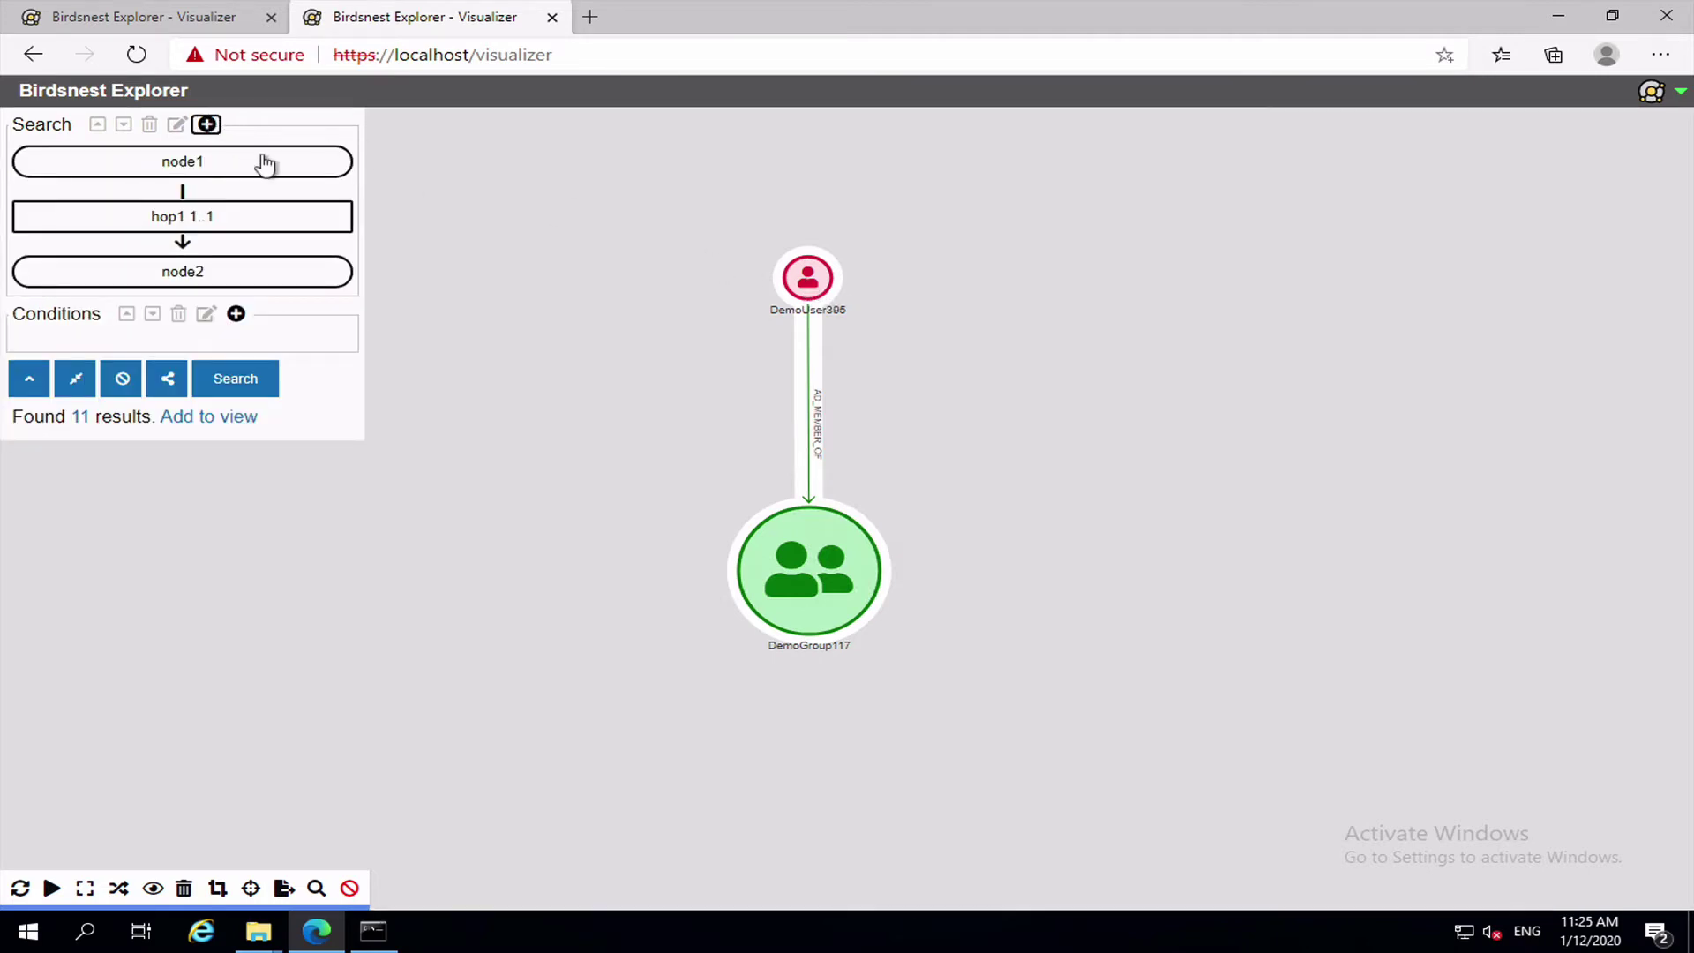
pyautogui.click(344, 176)
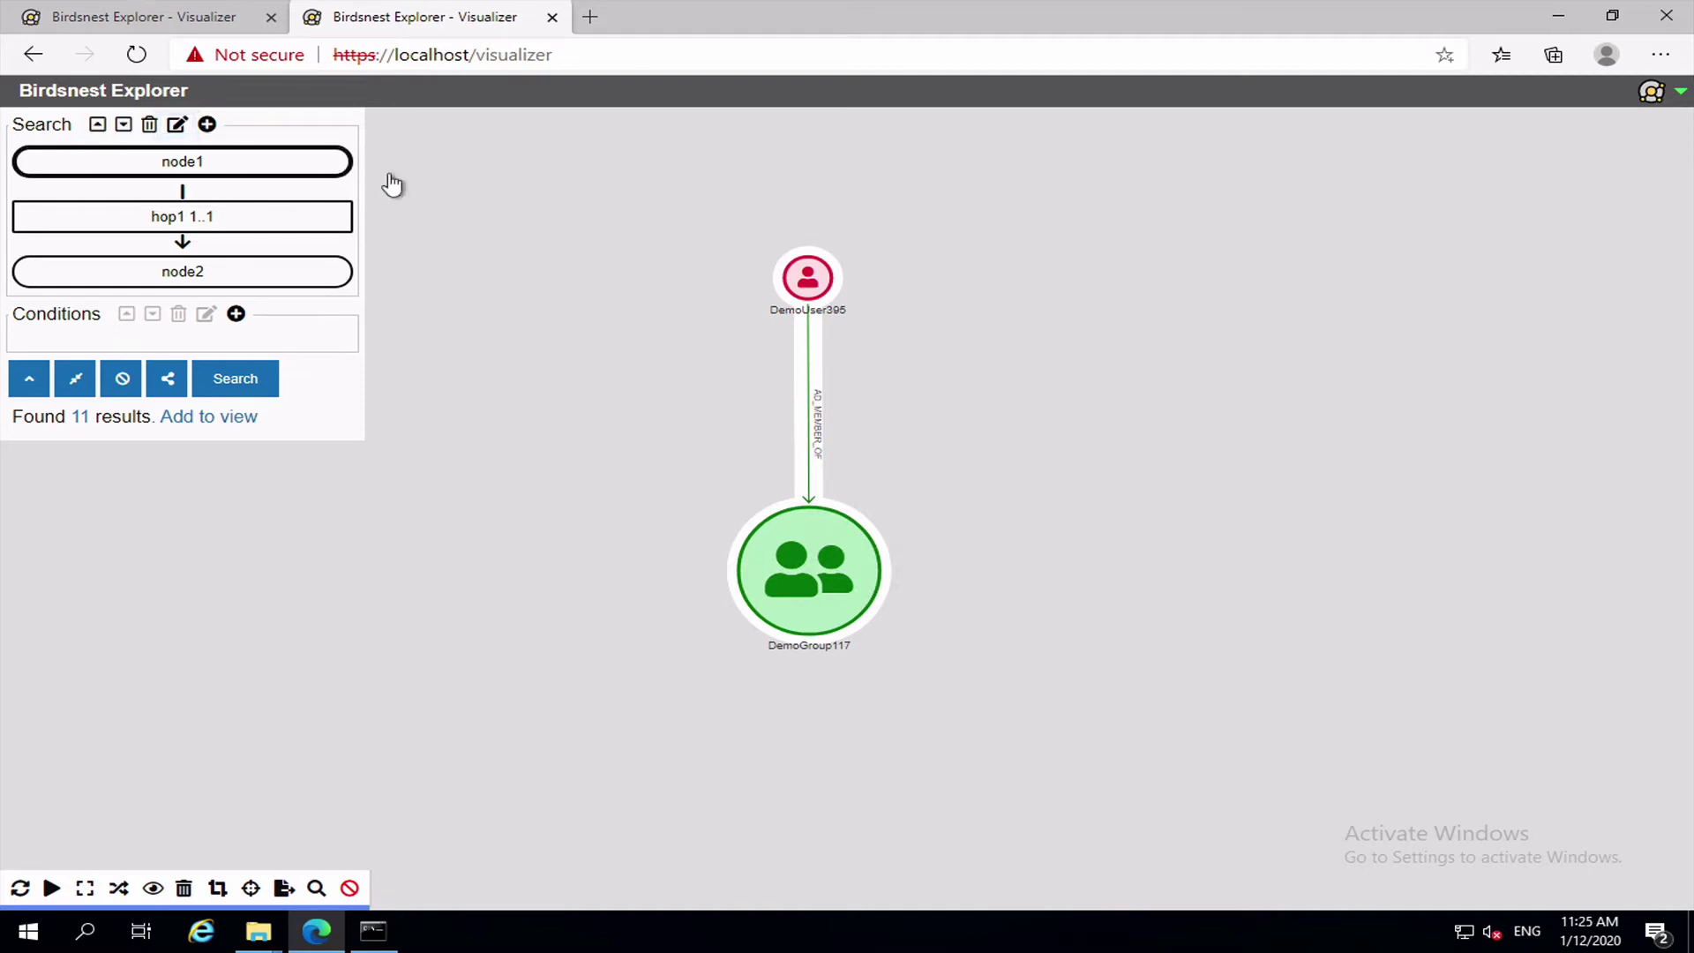
# Step: Show DemoUser395's details (dbId 626, AD_User) and select its name, then node1
pyautogui.click(816, 292)
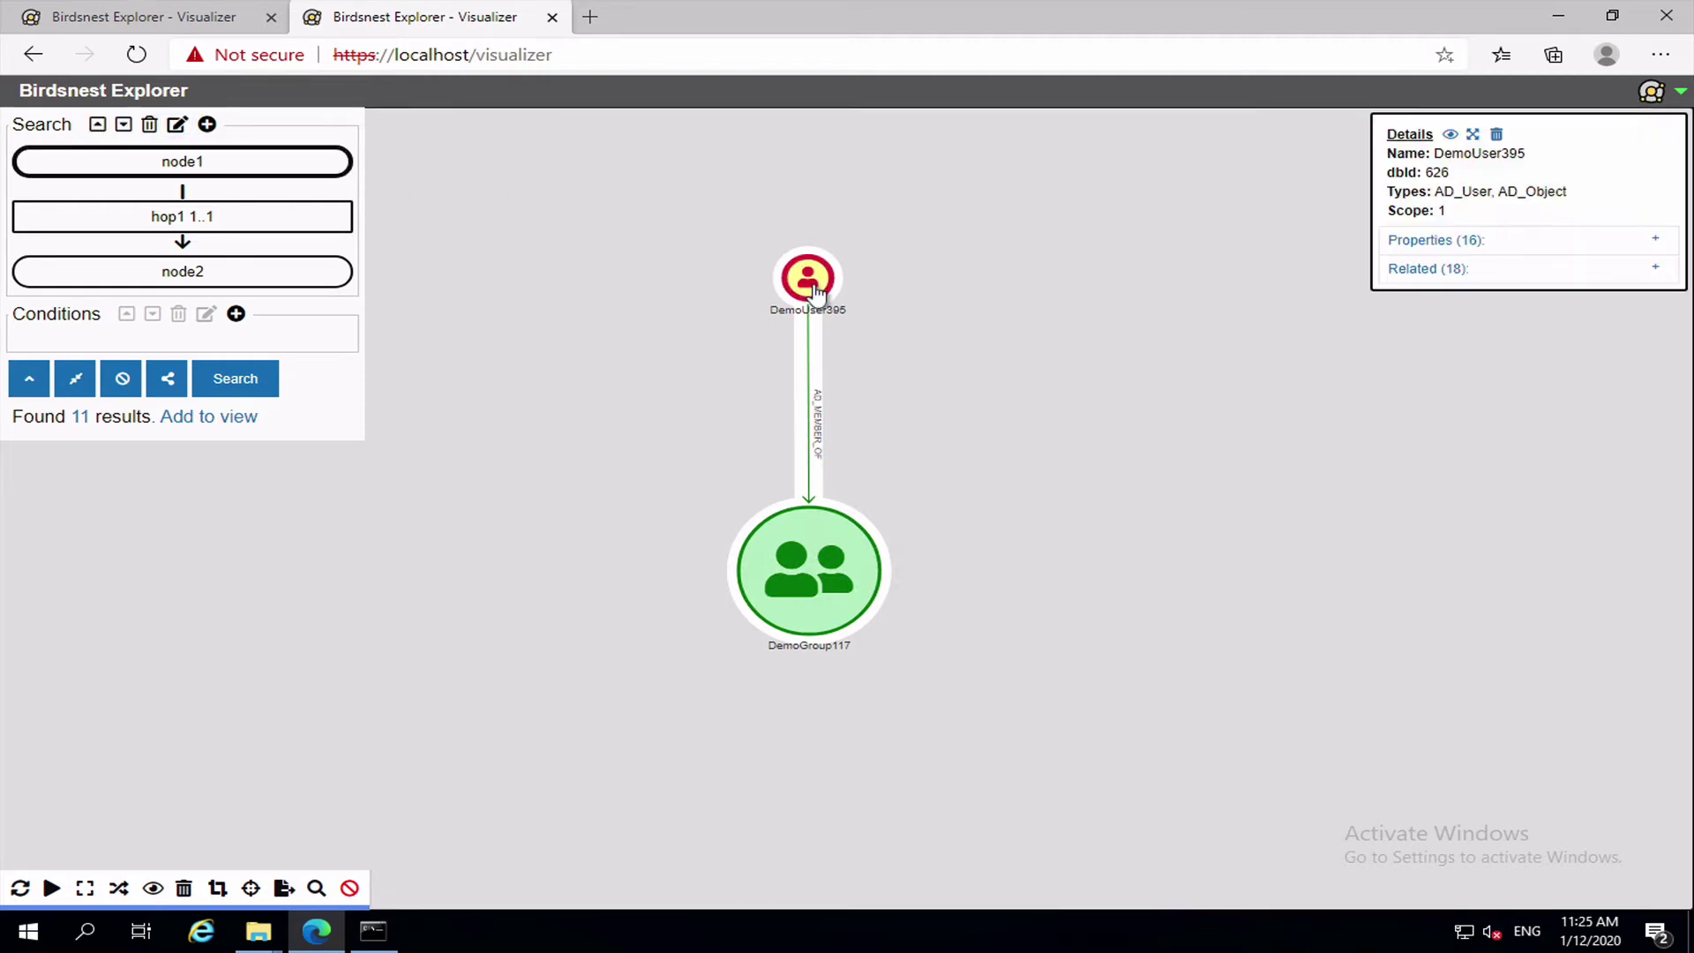
pyautogui.click(240, 227)
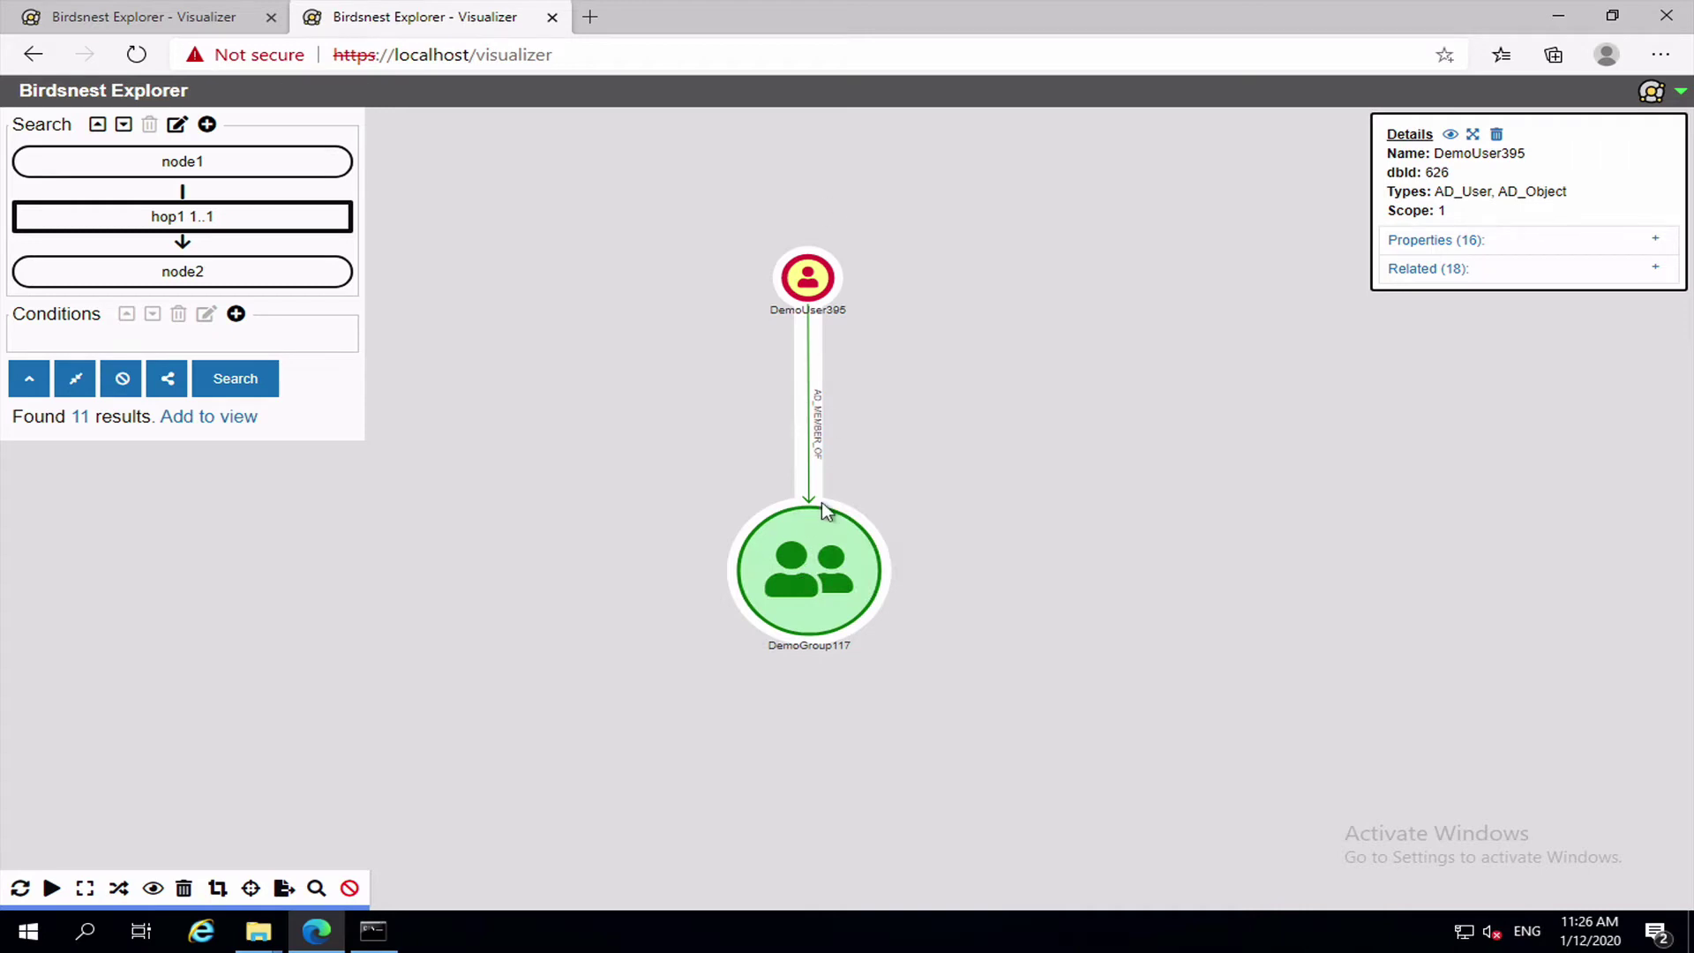
pyautogui.doubleClick(1494, 156)
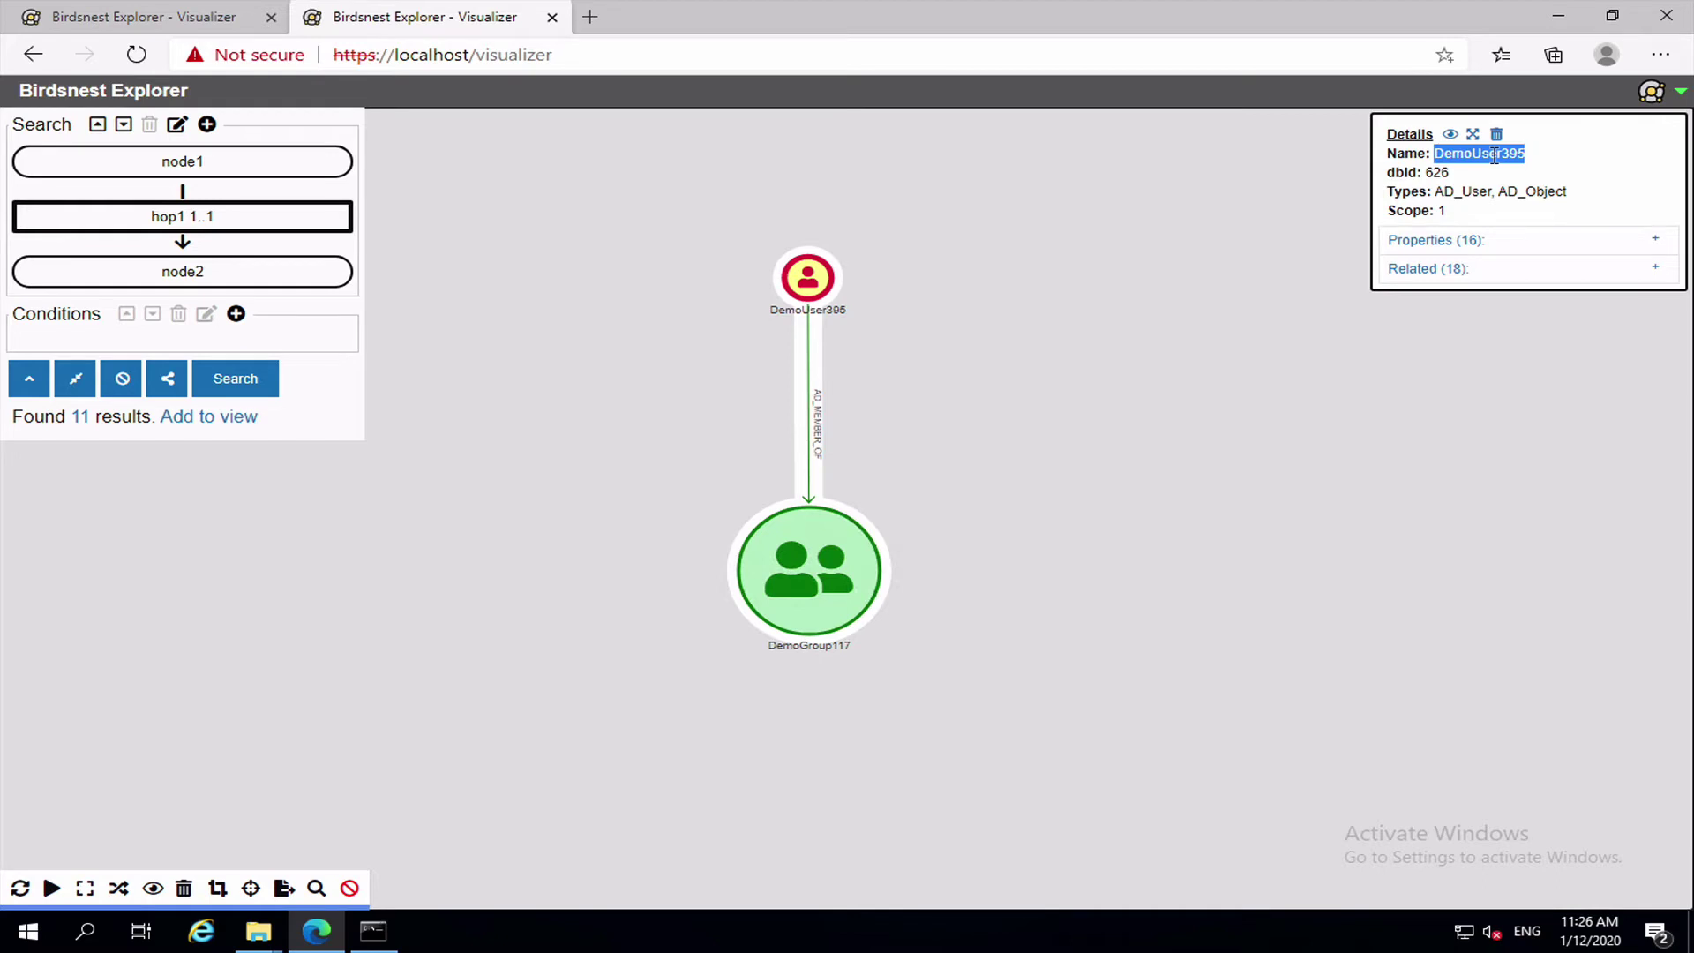
pyautogui.click(324, 162)
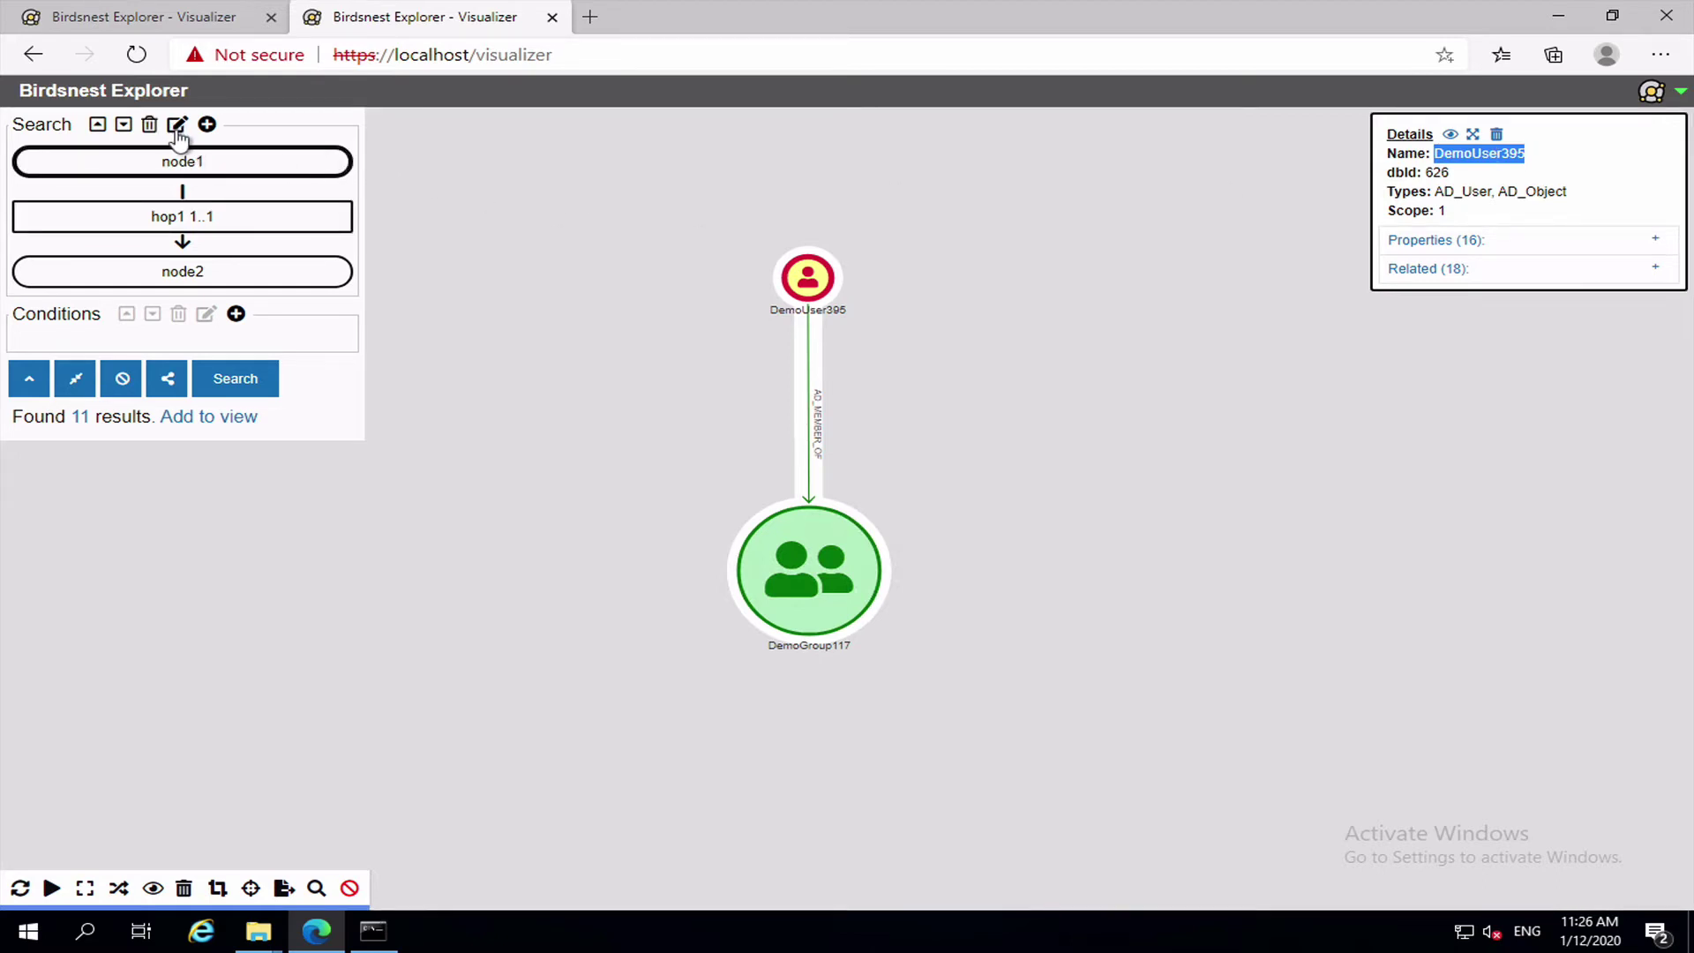
# Step: Set node1's Type to AD User in the Node dialog
pyautogui.doubleClick(248, 166)
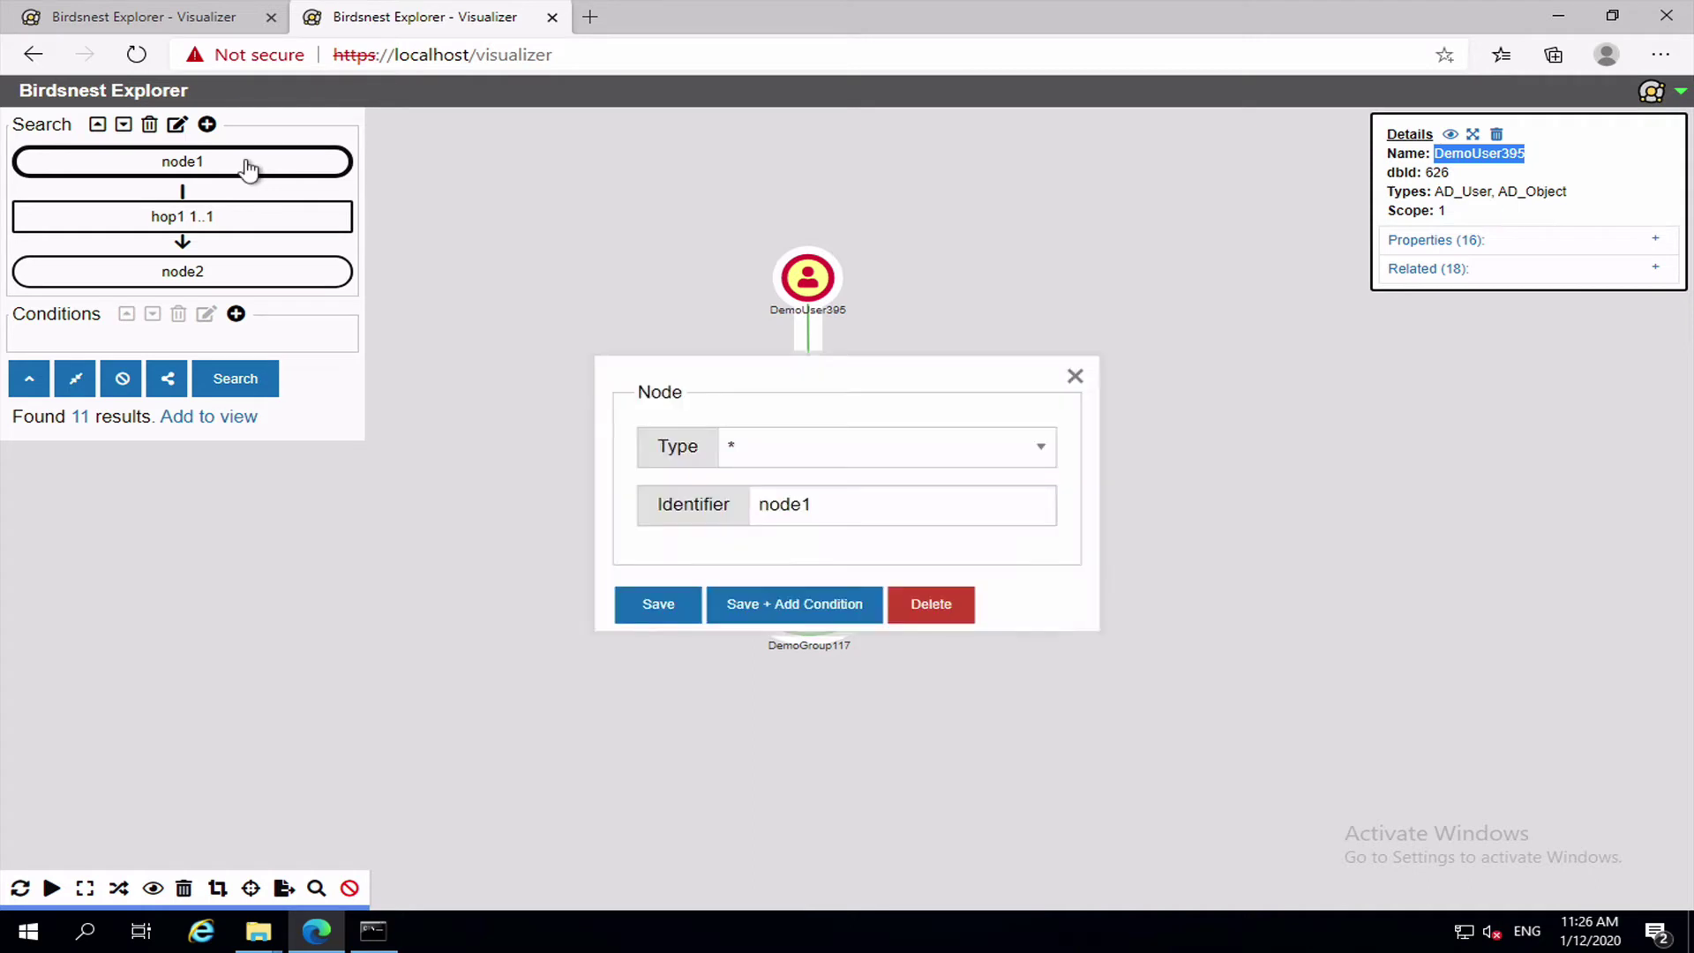
pyautogui.click(855, 452)
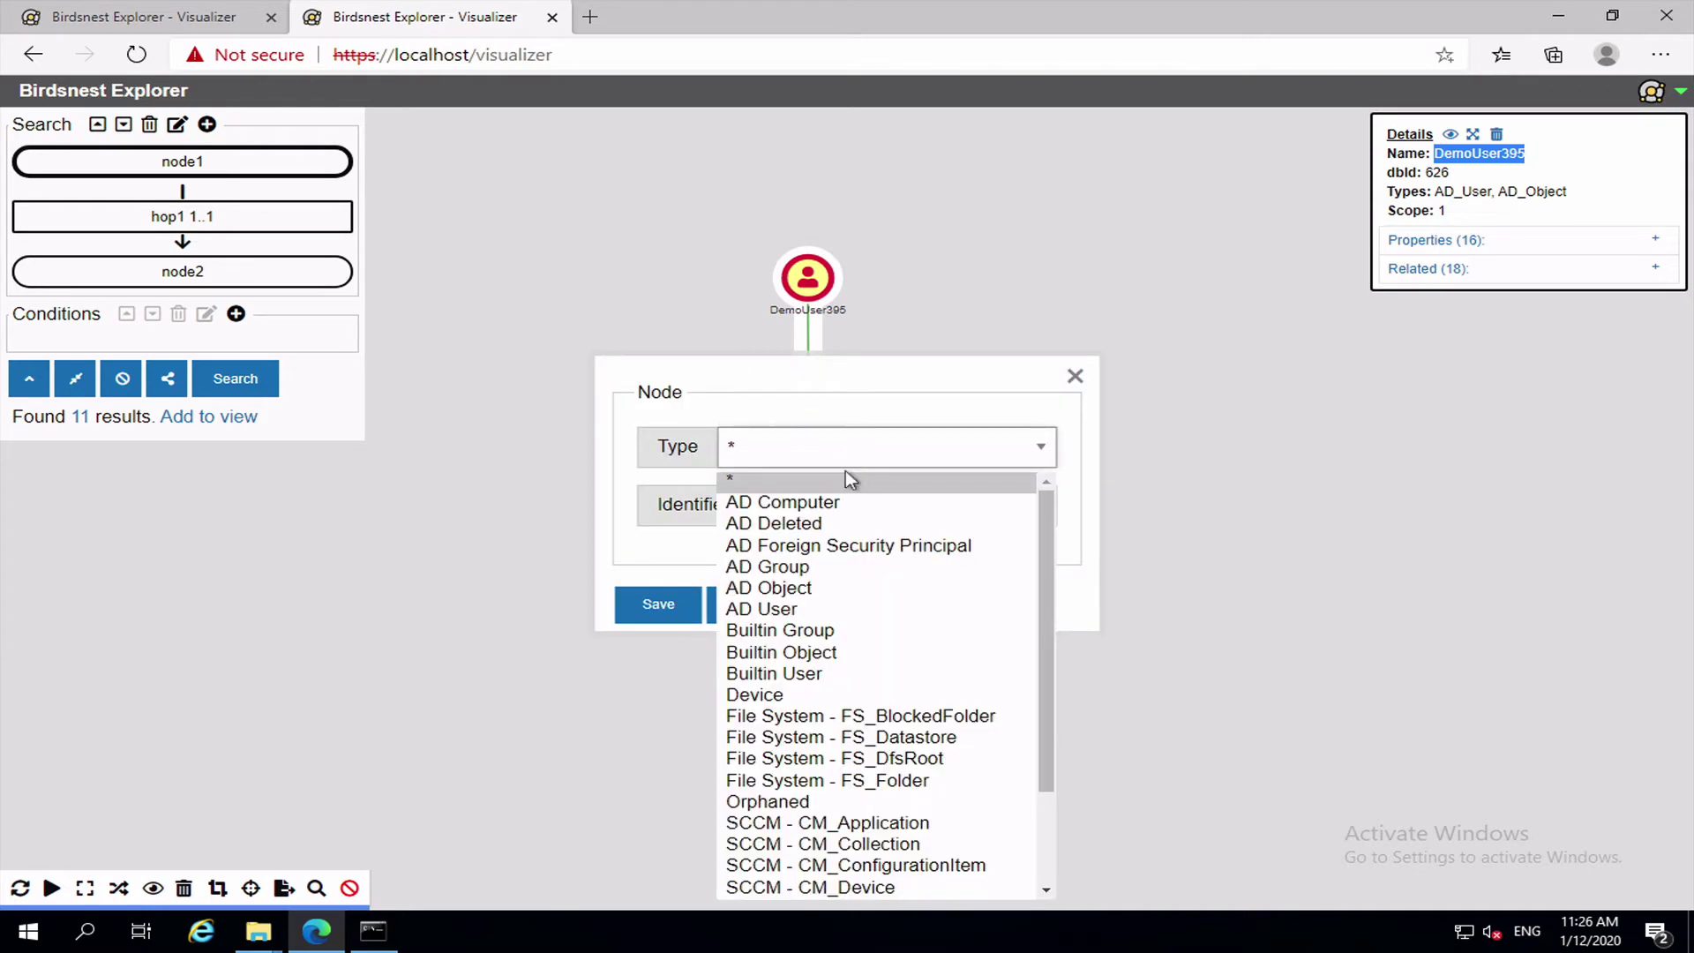
pyautogui.click(807, 609)
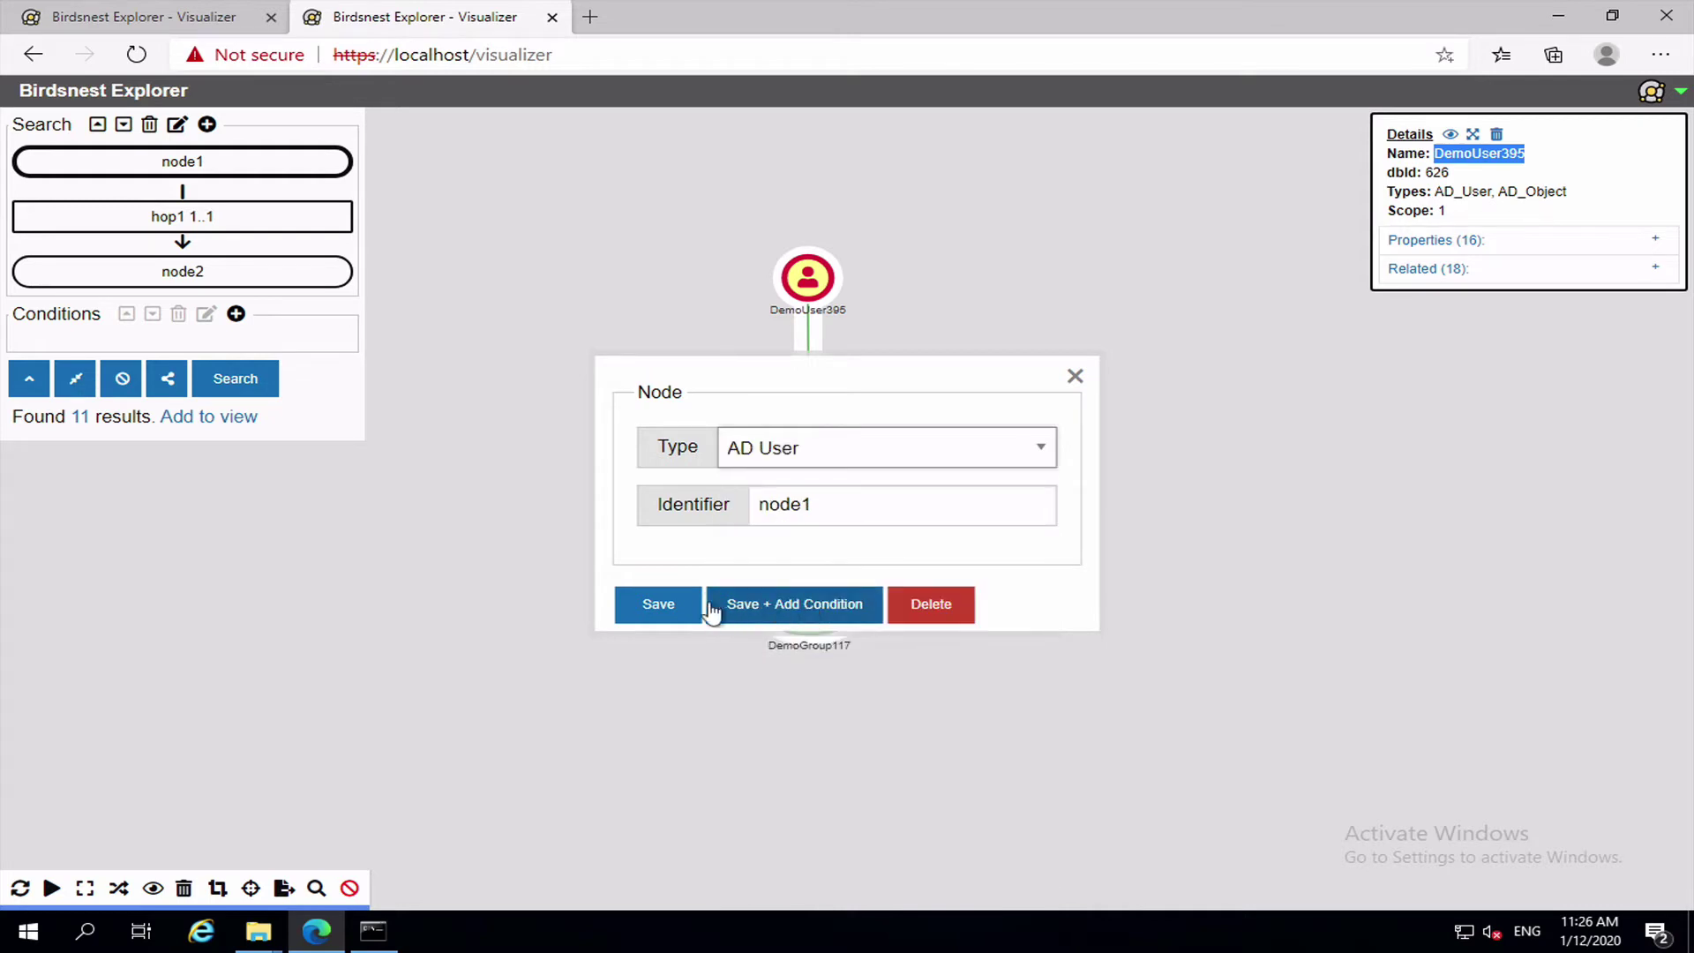
# Step: Save node1 and copy DemoUser395's user principal name from its property list
pyautogui.click(757, 609)
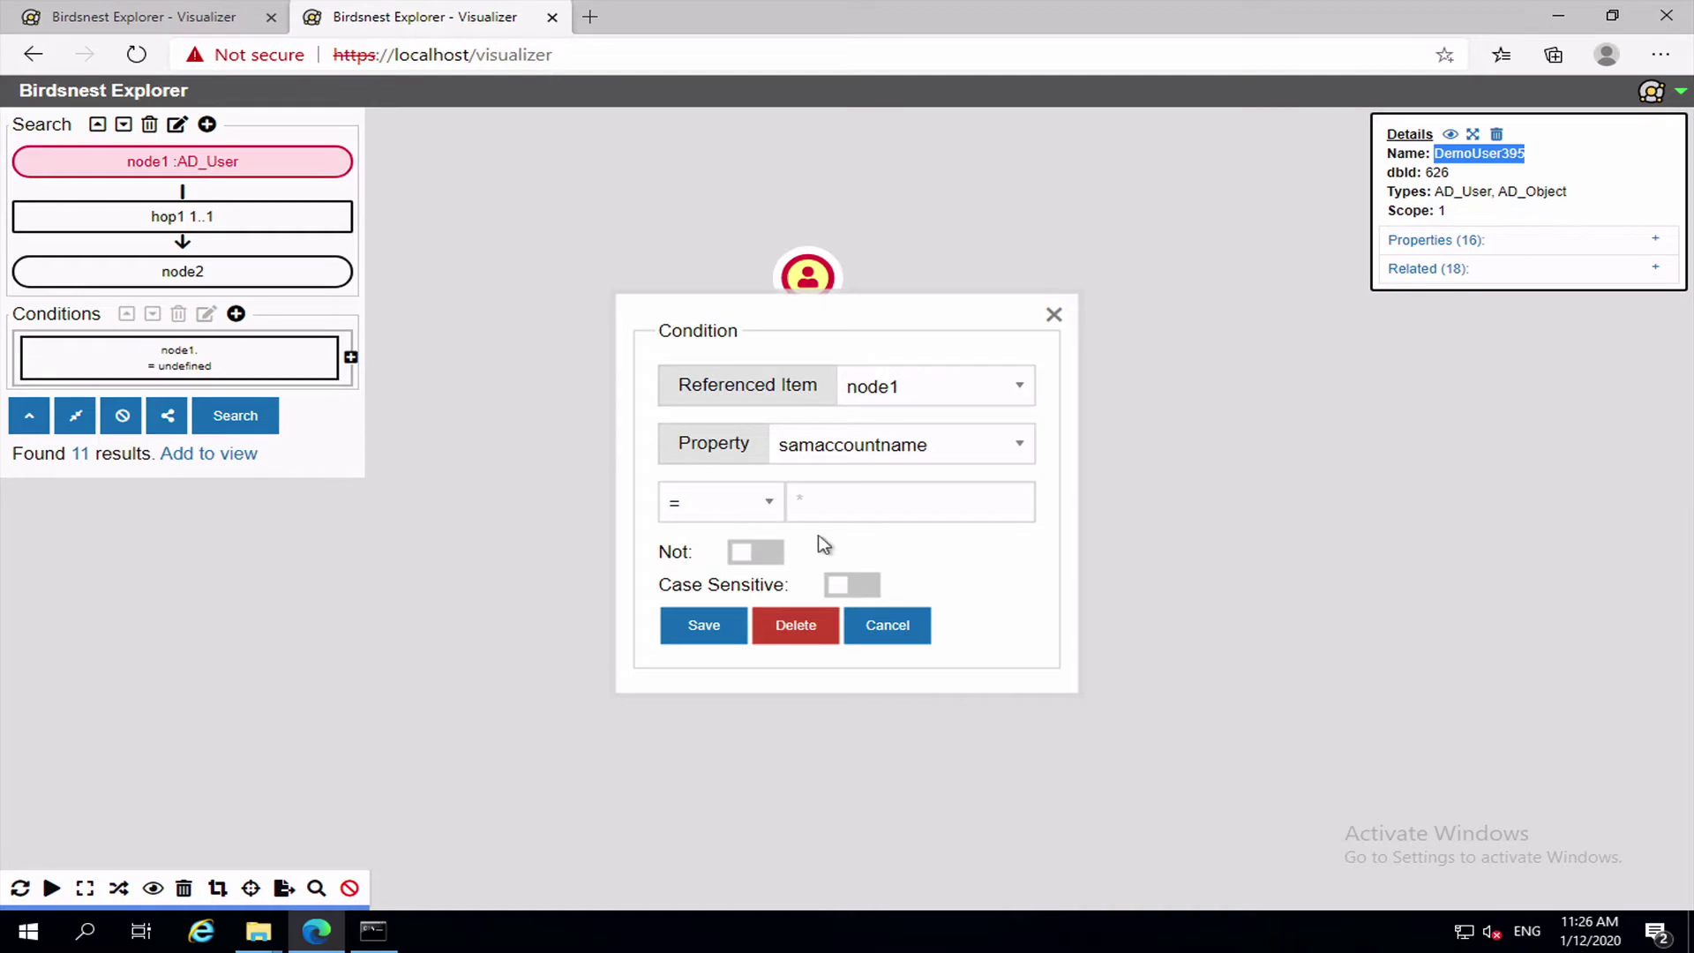
pyautogui.click(1457, 242)
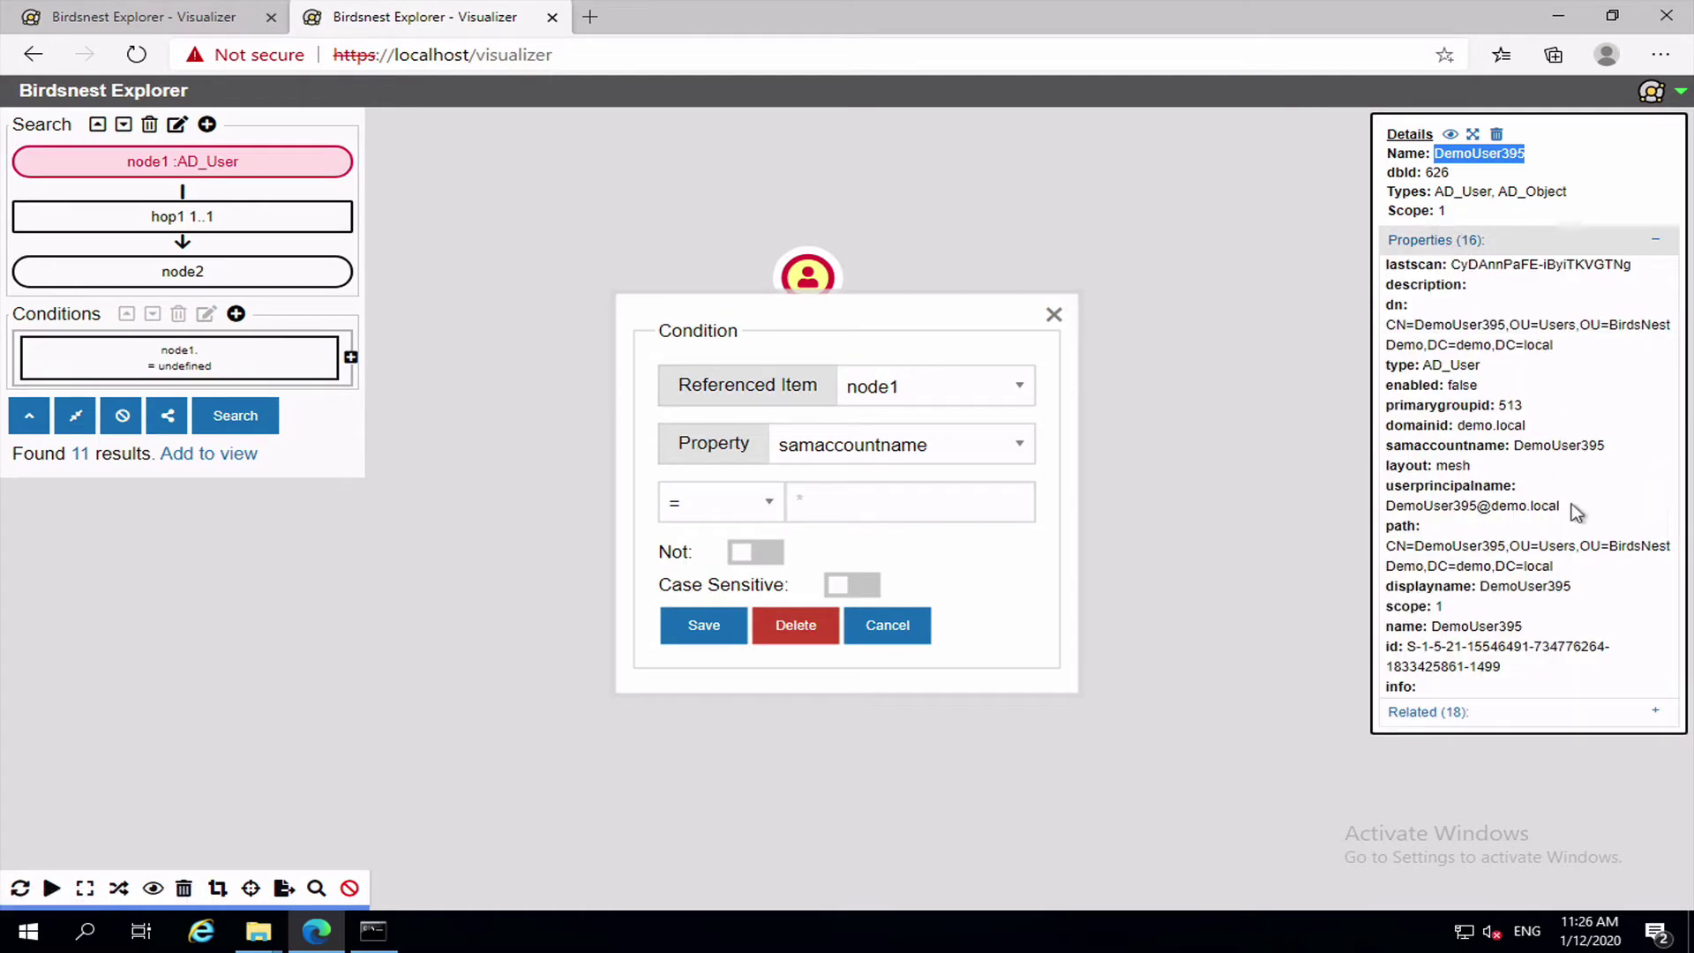
pyautogui.moveTo(1560, 506); pyautogui.dragTo(1388, 506)
pyautogui.hotkey('ctrl', 'c')
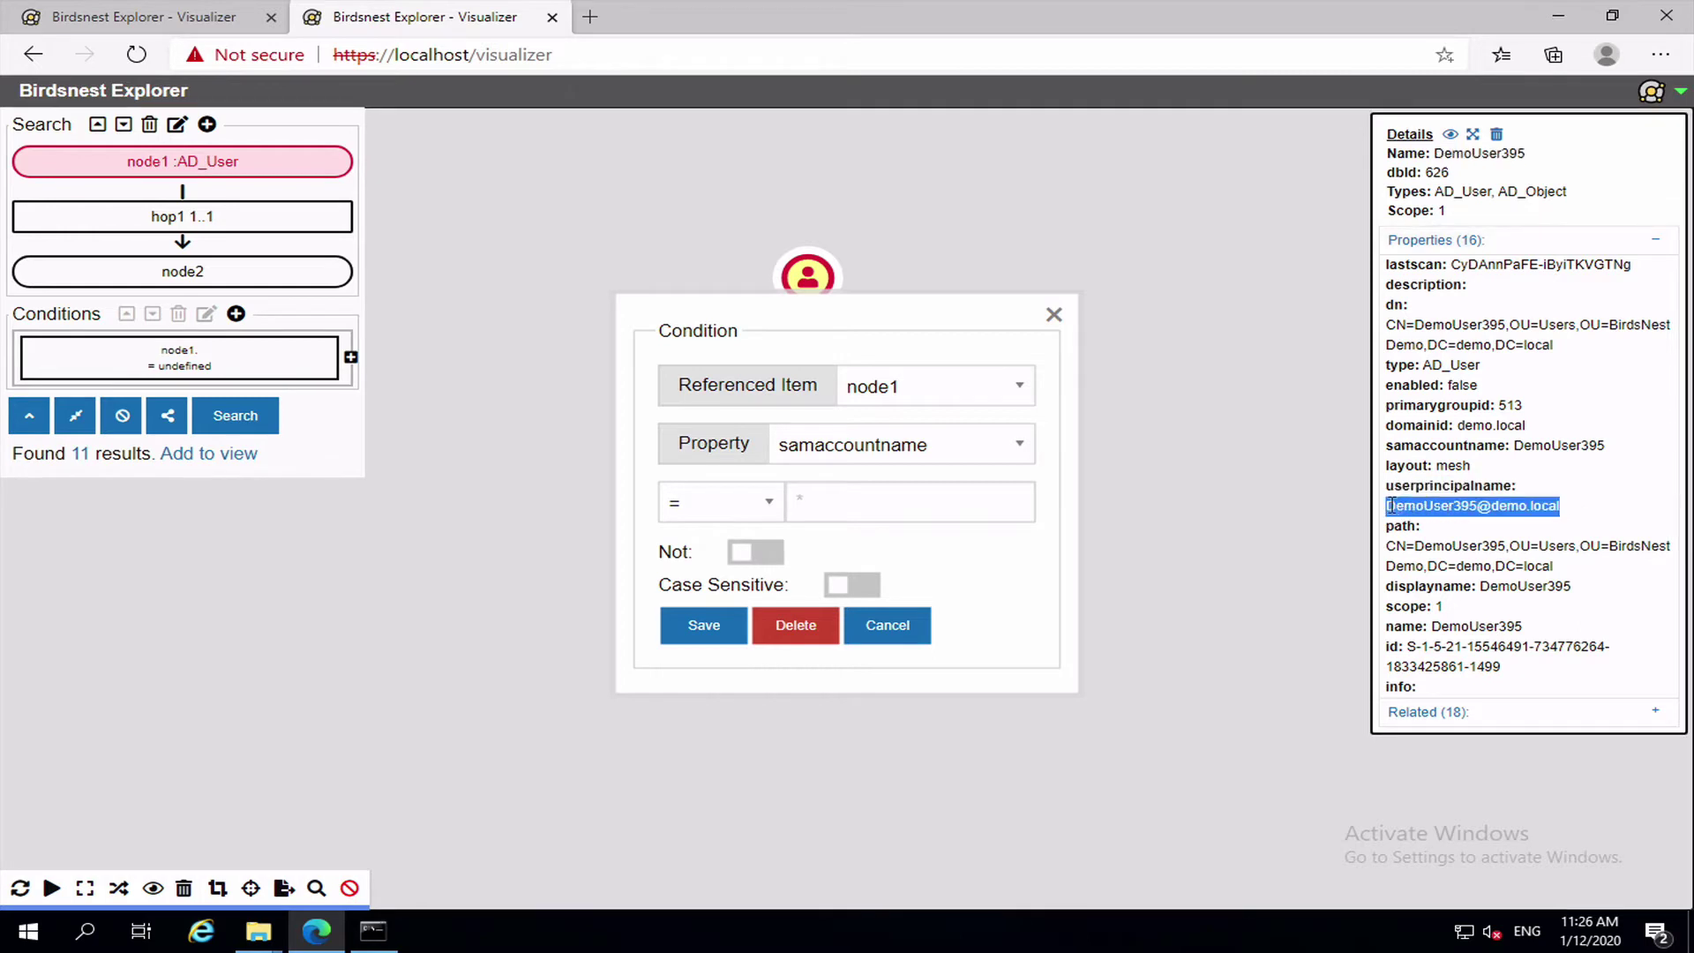
# Step: Configure the condition as userprincipalname = the pasted principal name, case sensitive
pyautogui.click(922, 446)
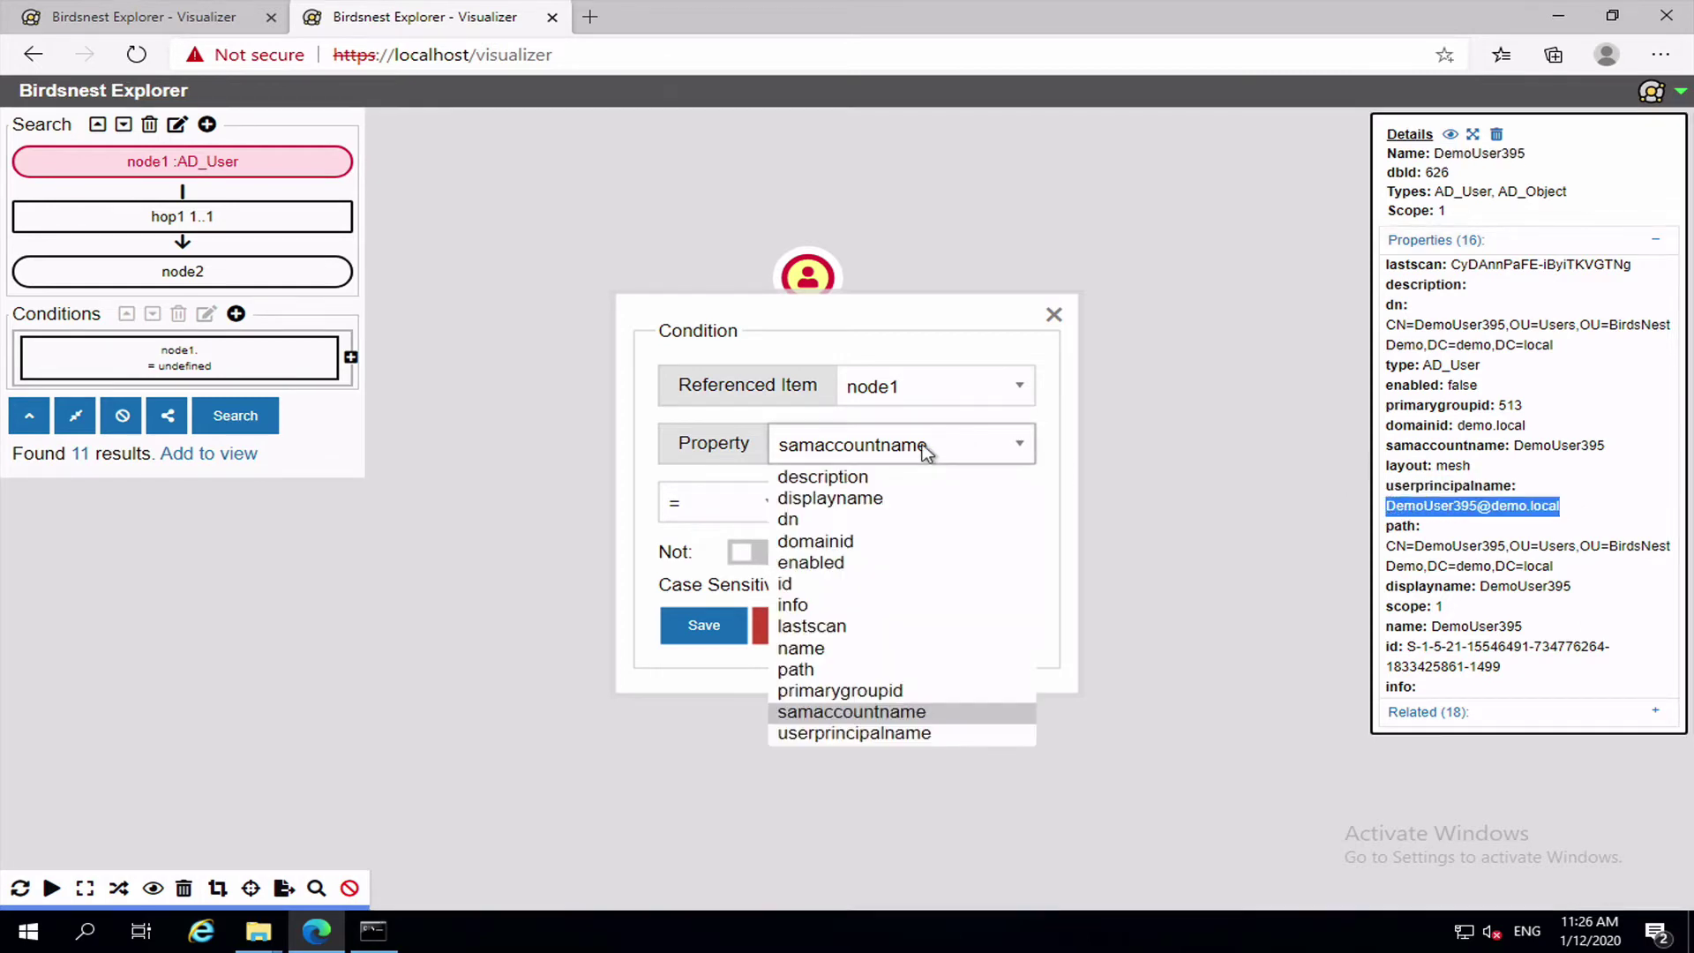
pyautogui.click(845, 734)
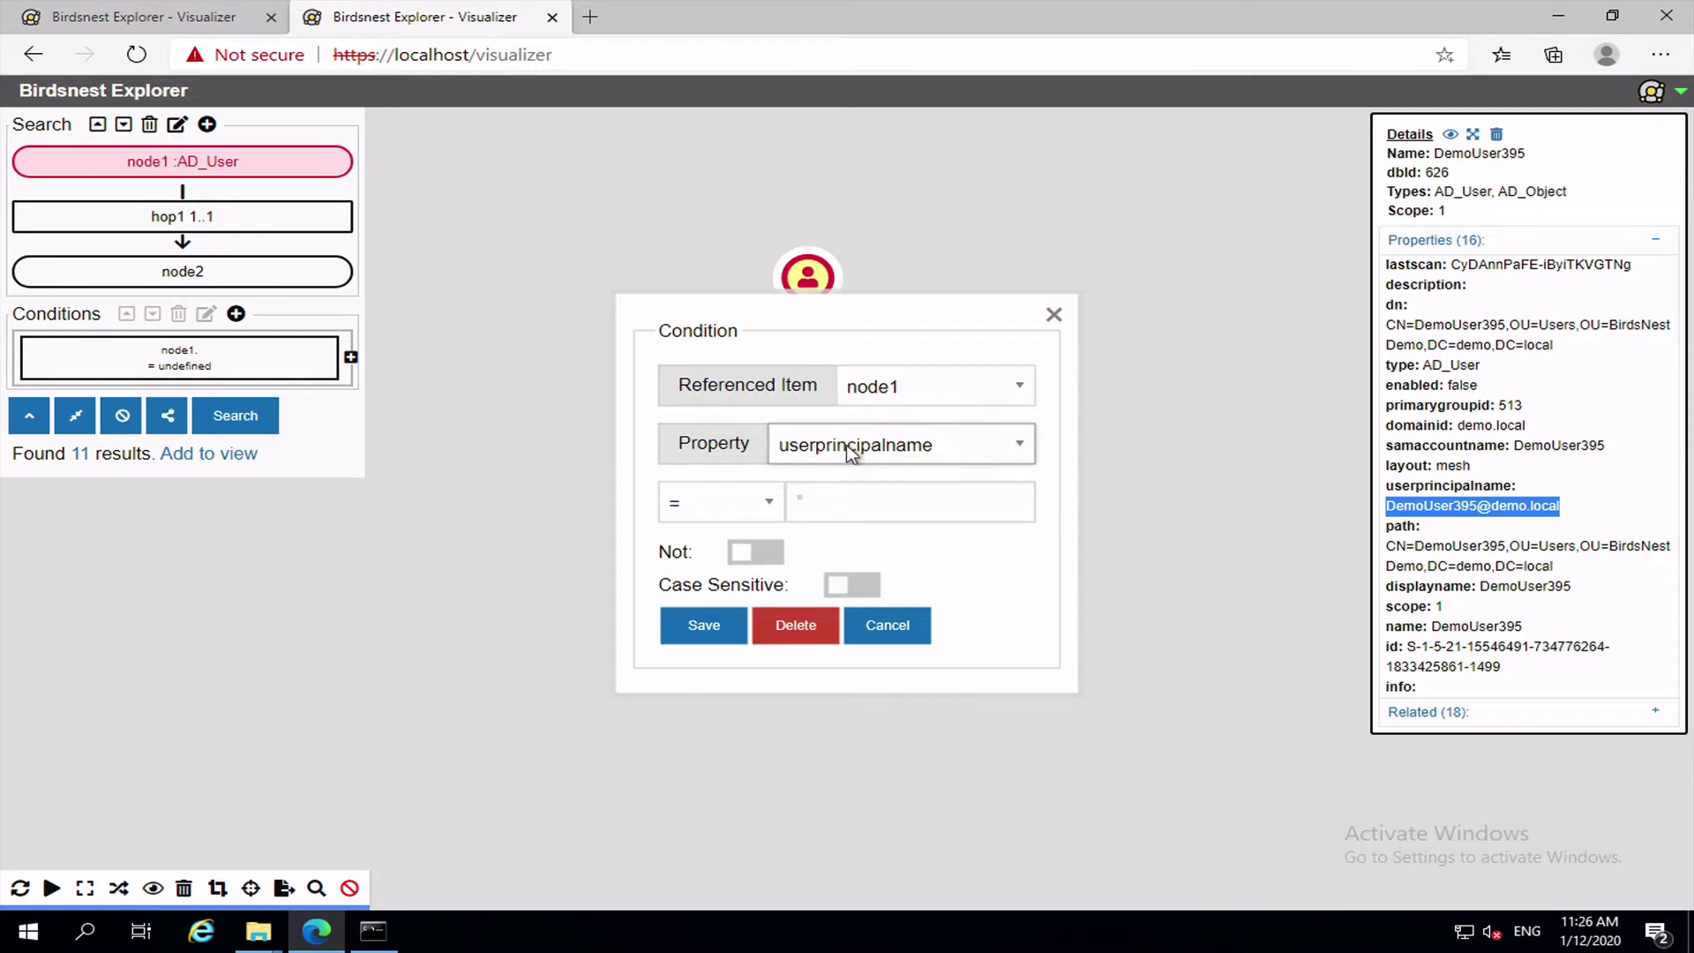
pyautogui.click(851, 509)
pyautogui.hotkey('ctrl', 'v')
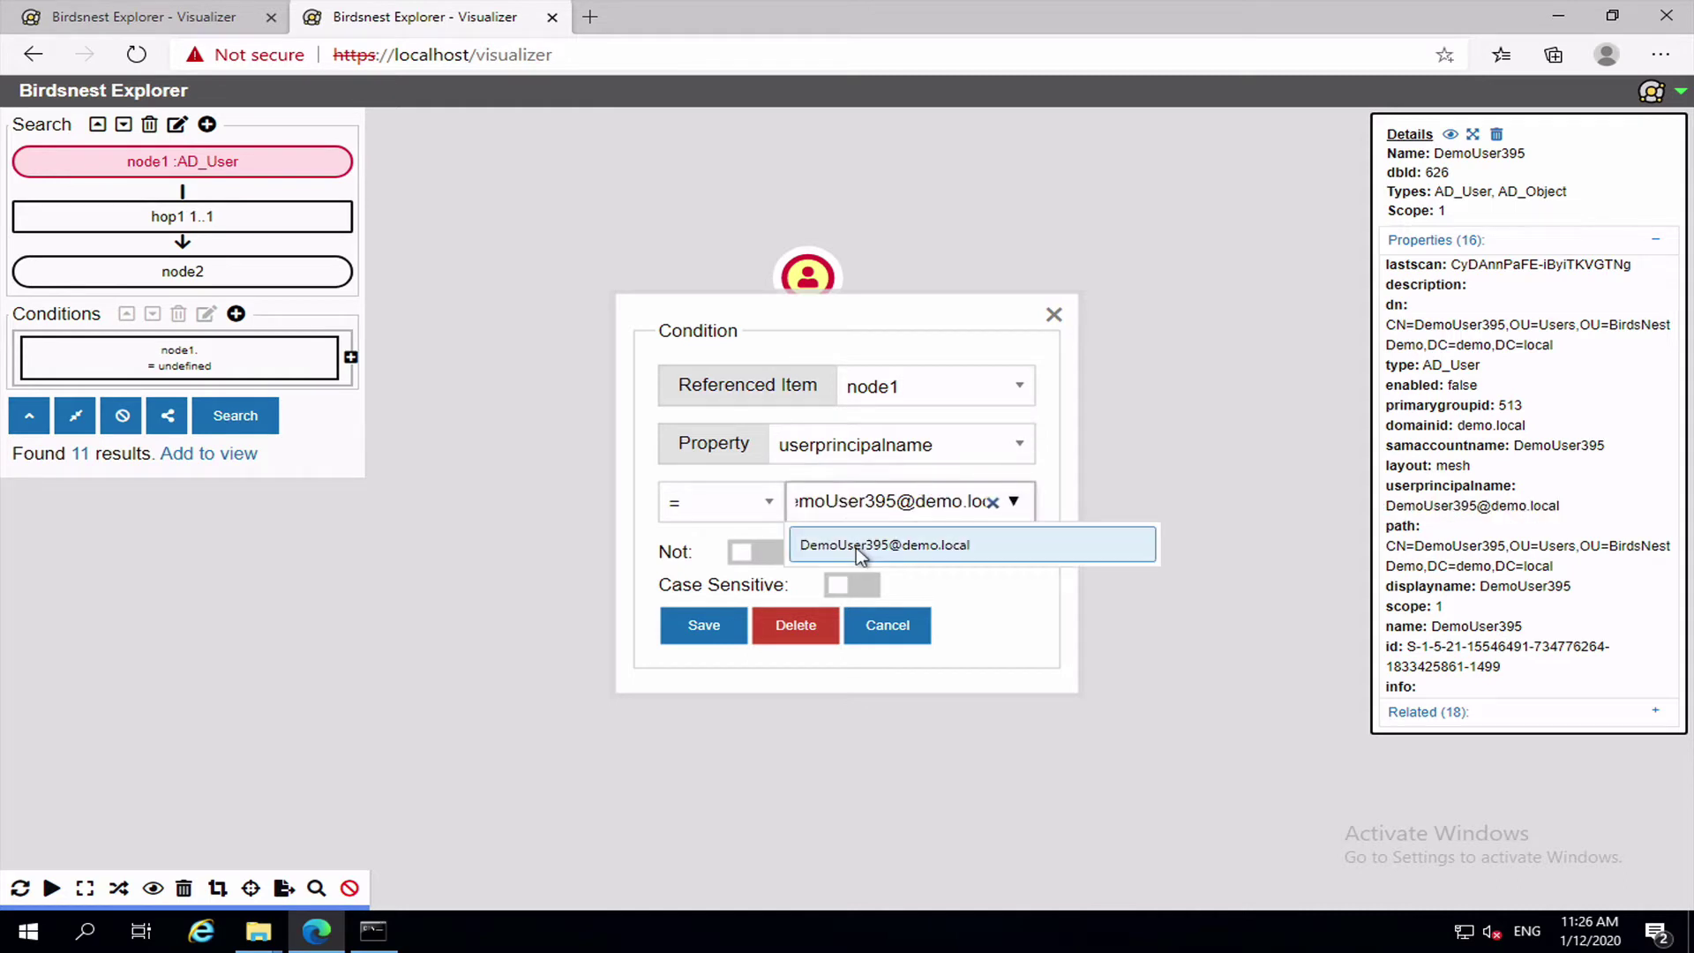
pyautogui.click(856, 547)
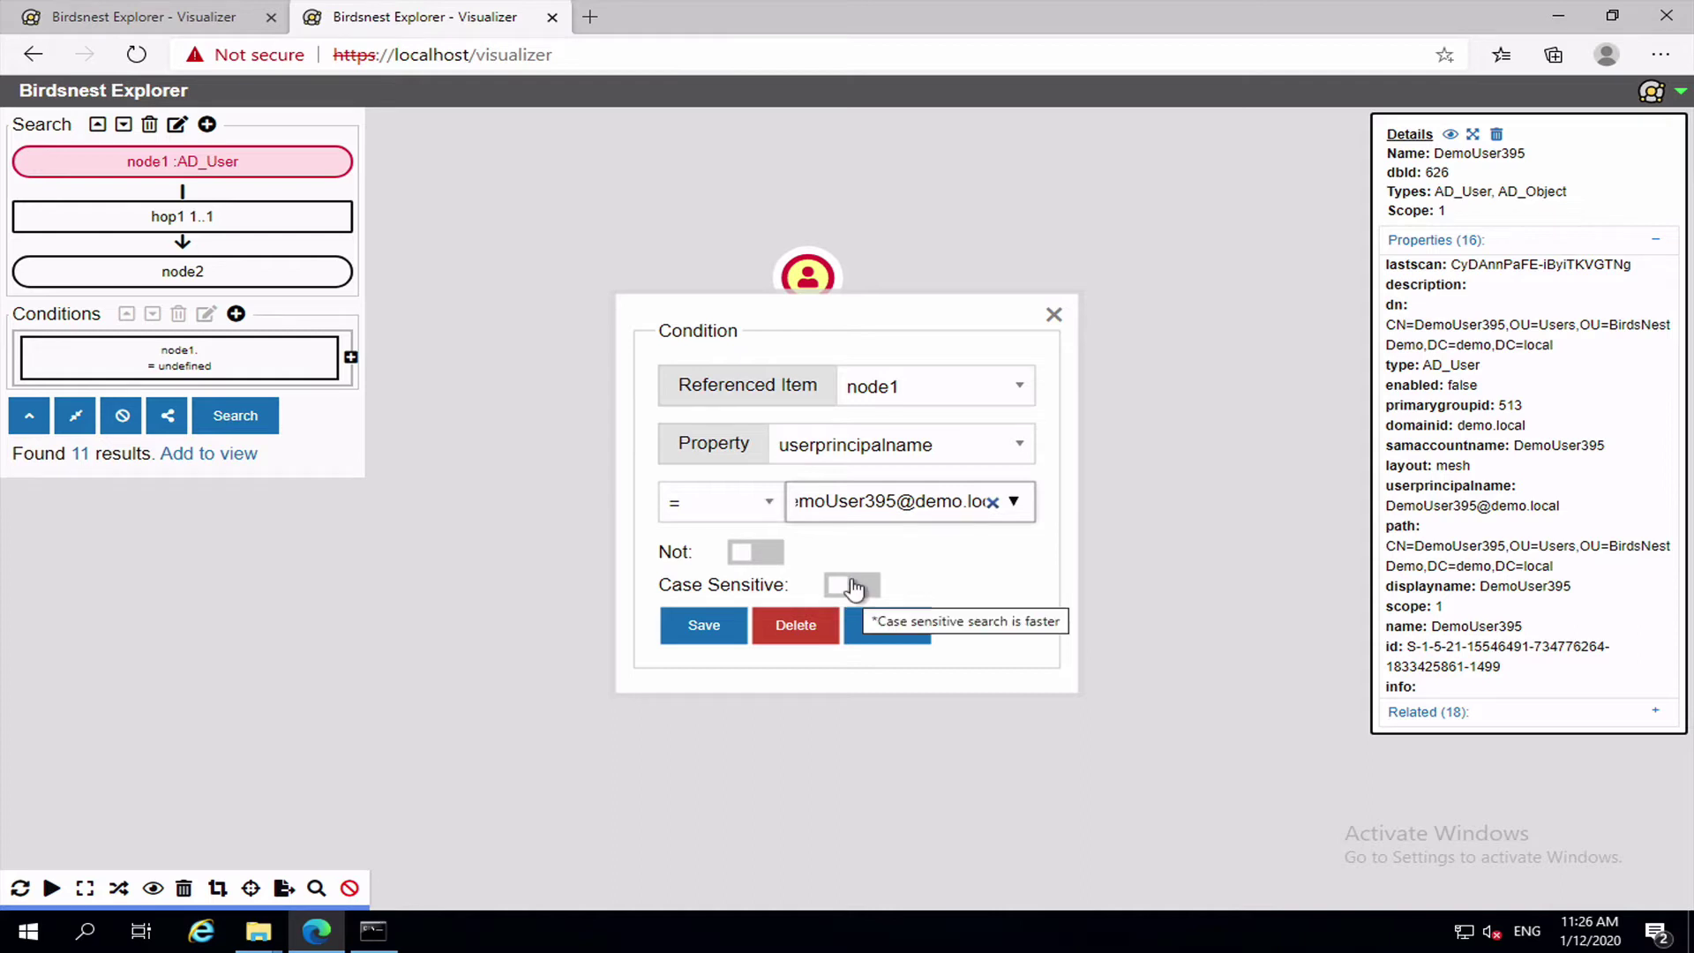
pyautogui.click(851, 586)
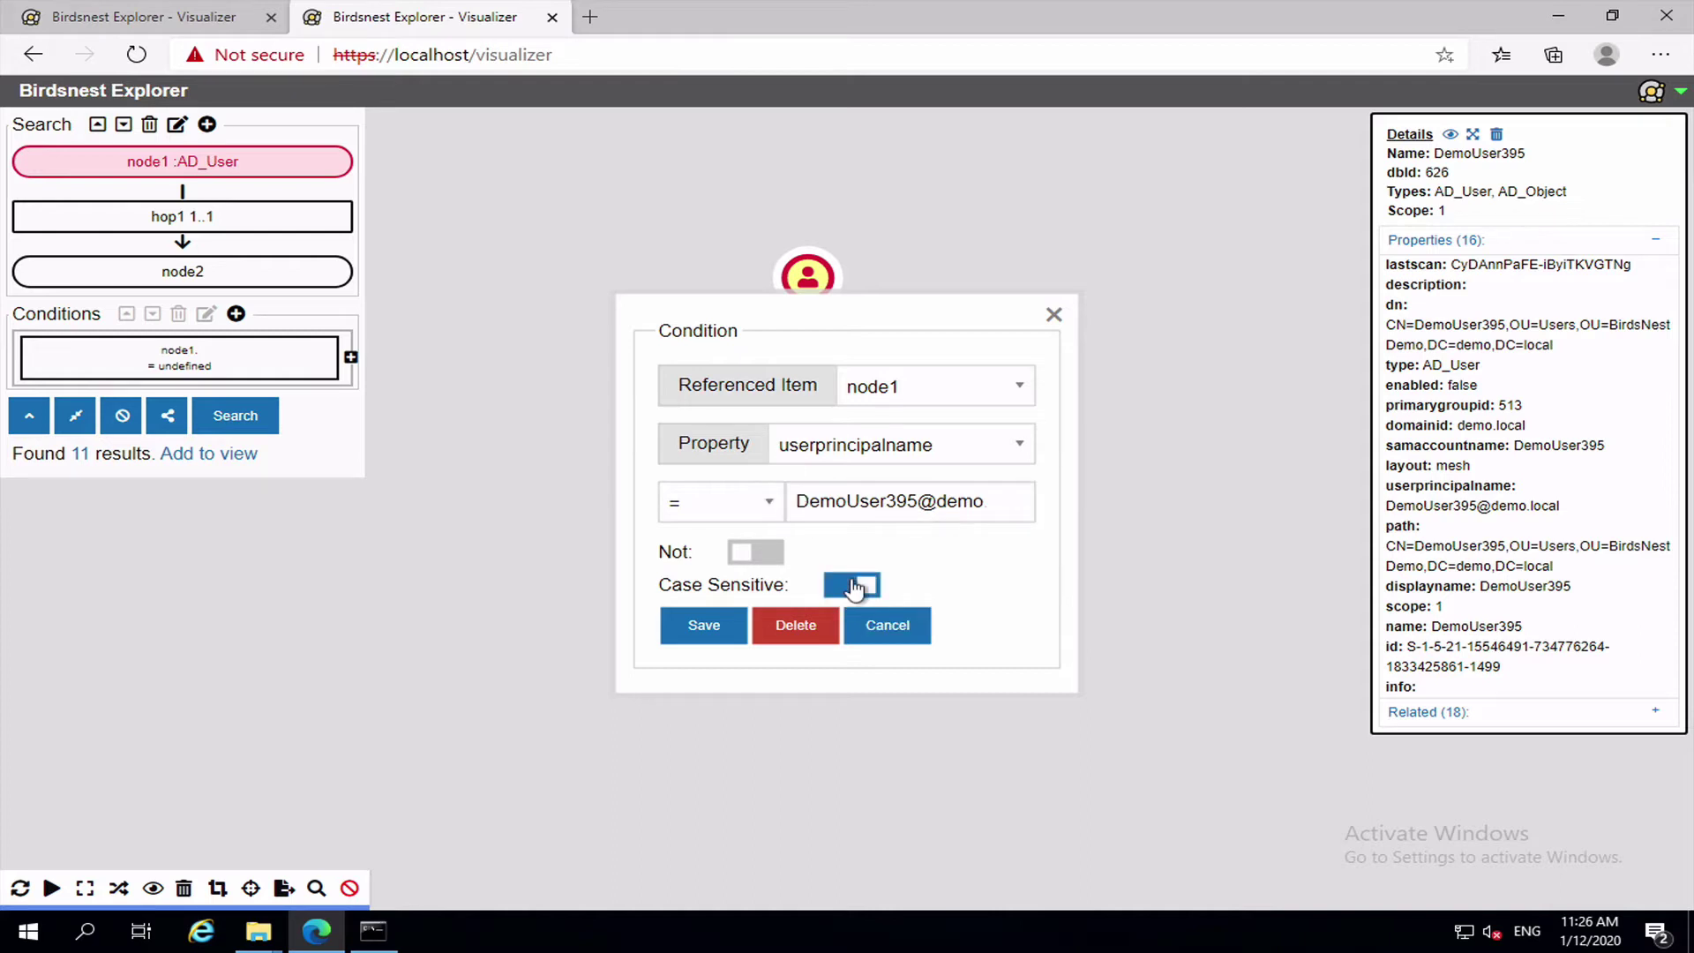
pyautogui.click(752, 499)
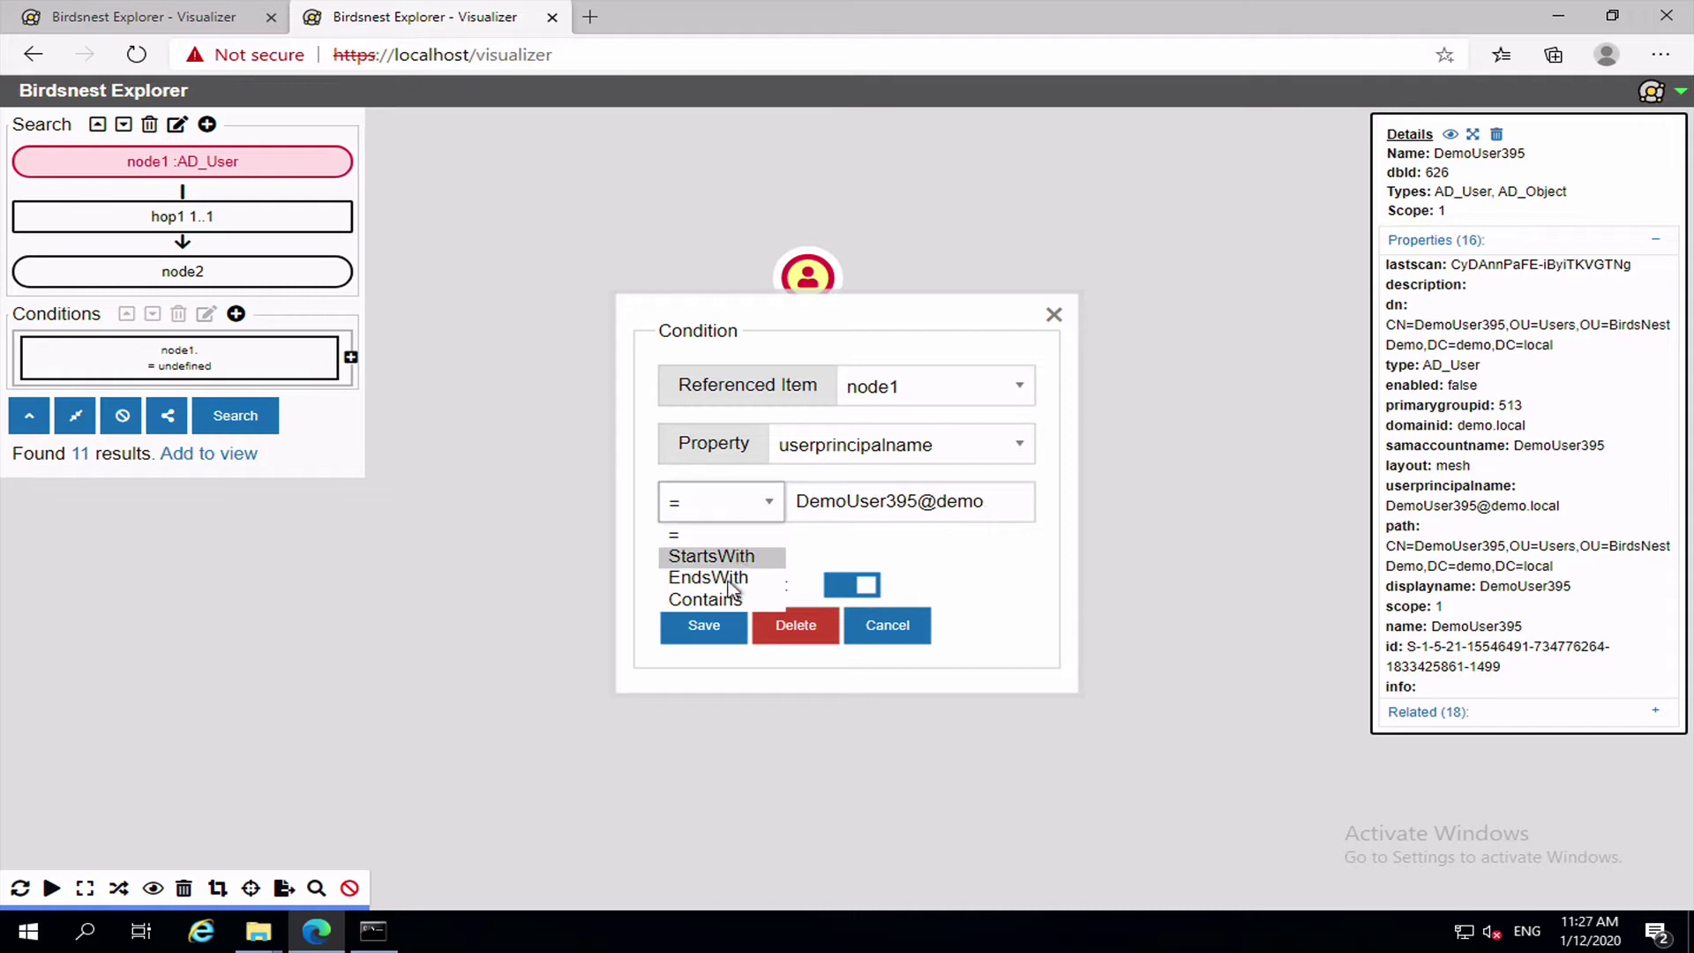
pyautogui.click(879, 553)
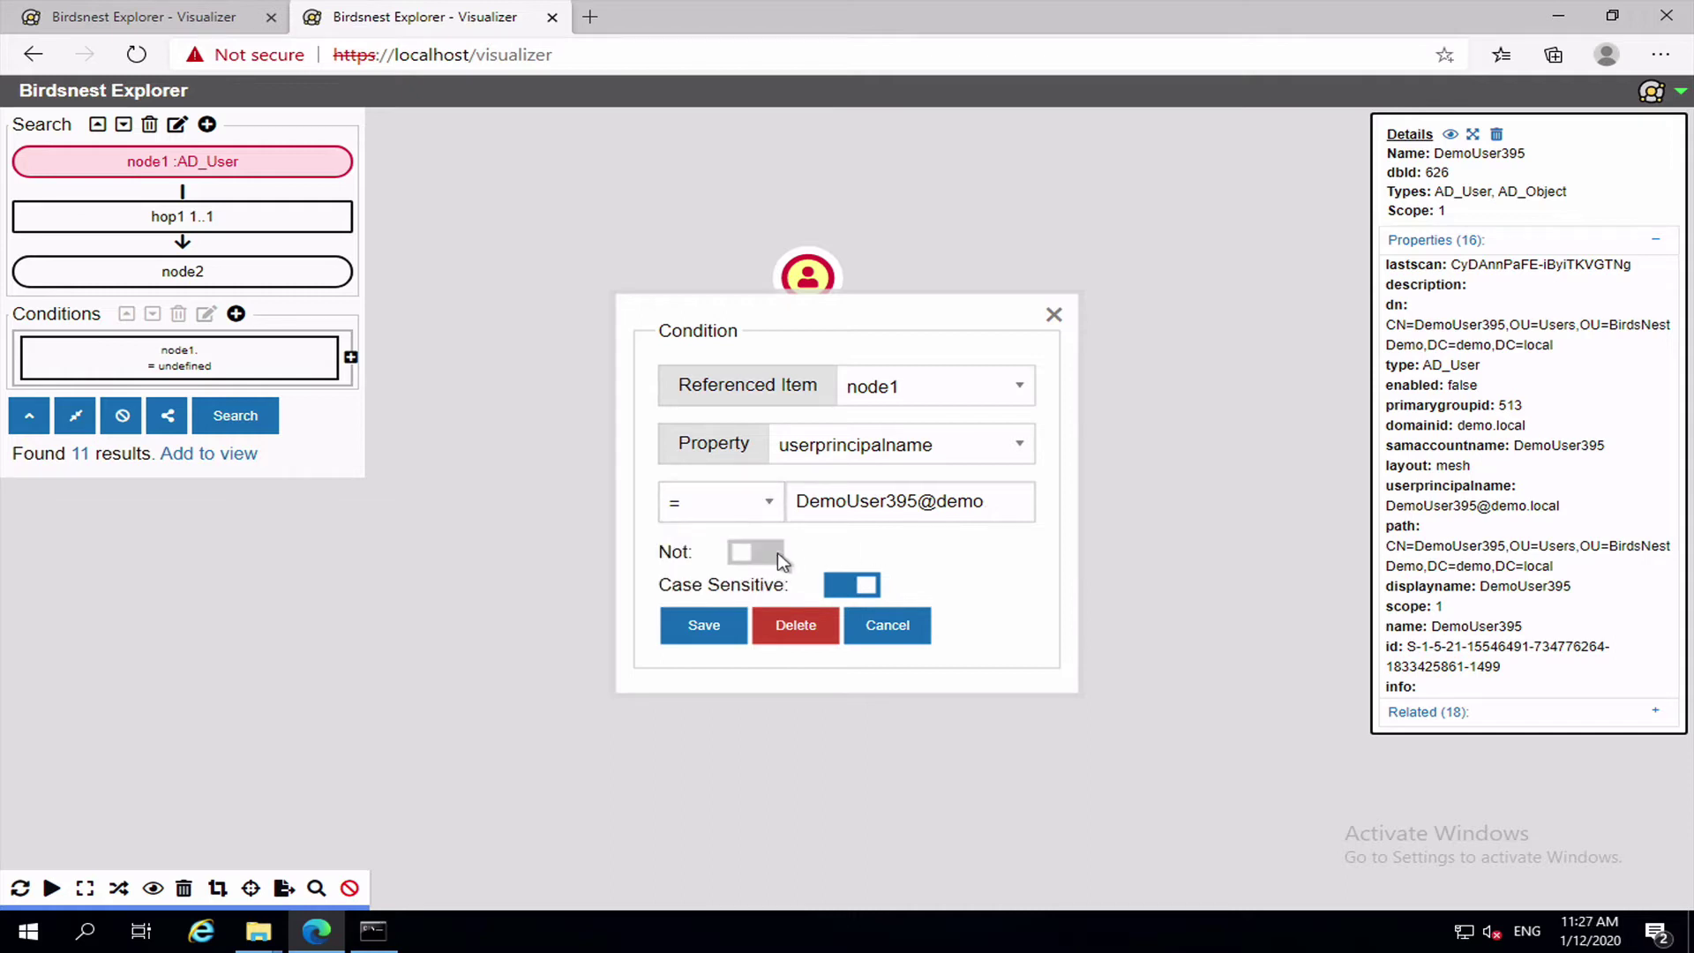
# Step: Save the principal name condition and copy DemoGroup117's name from its details
pyautogui.click(705, 626)
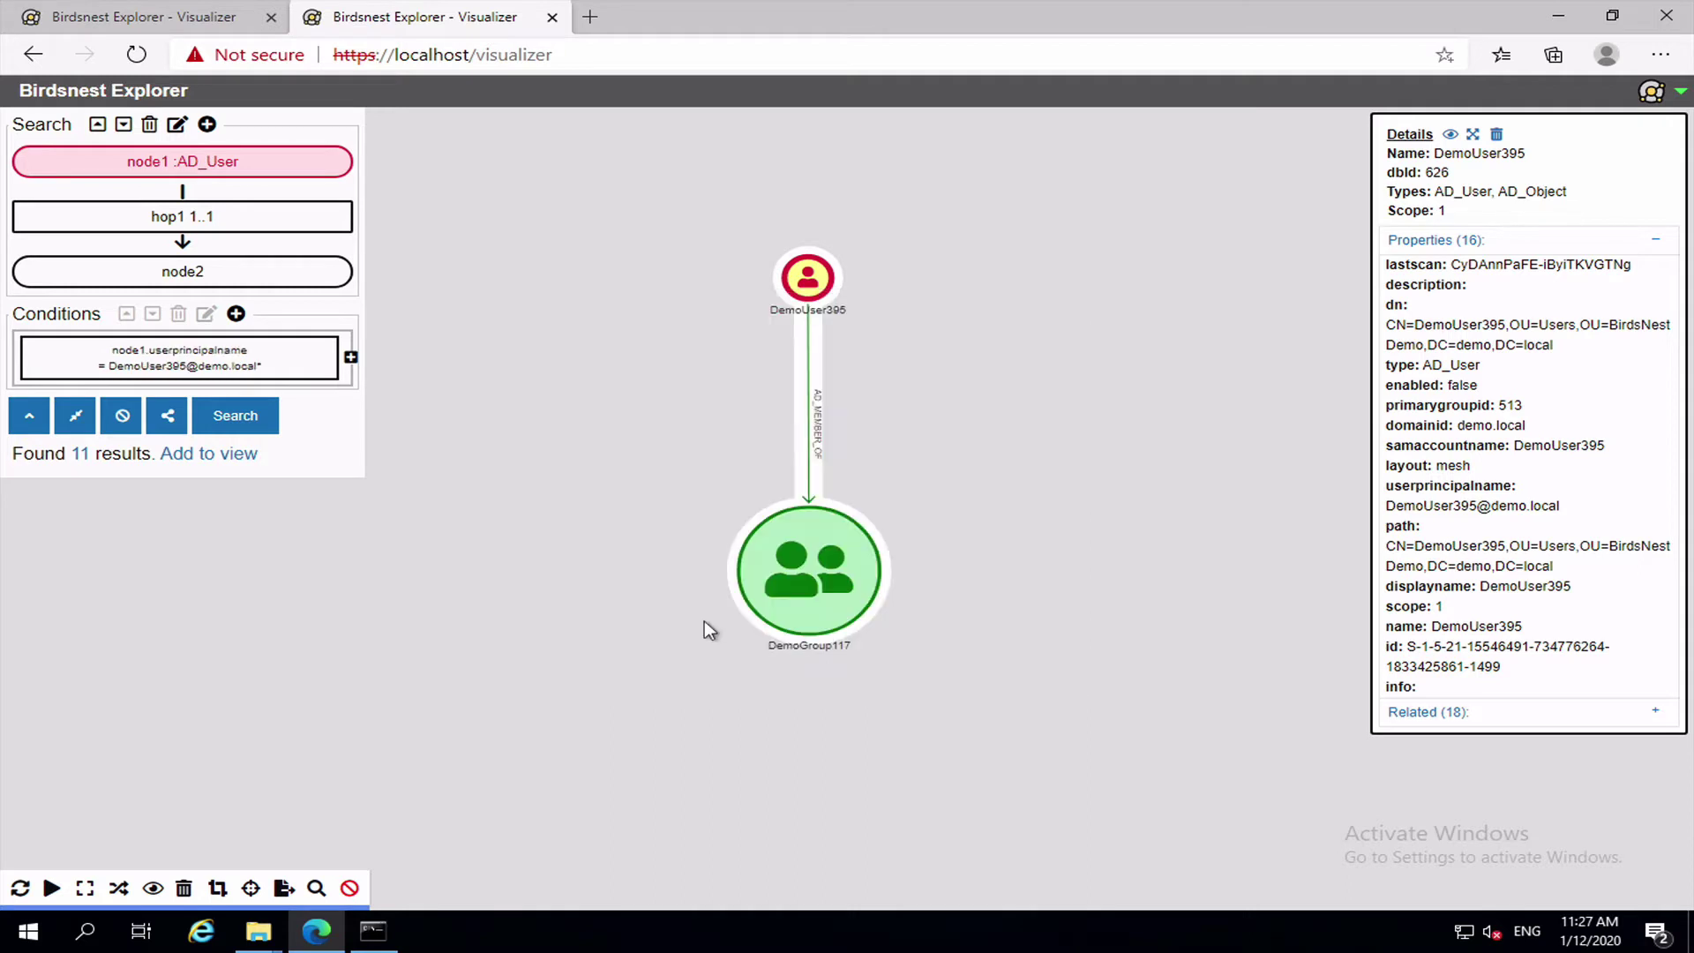
pyautogui.click(829, 583)
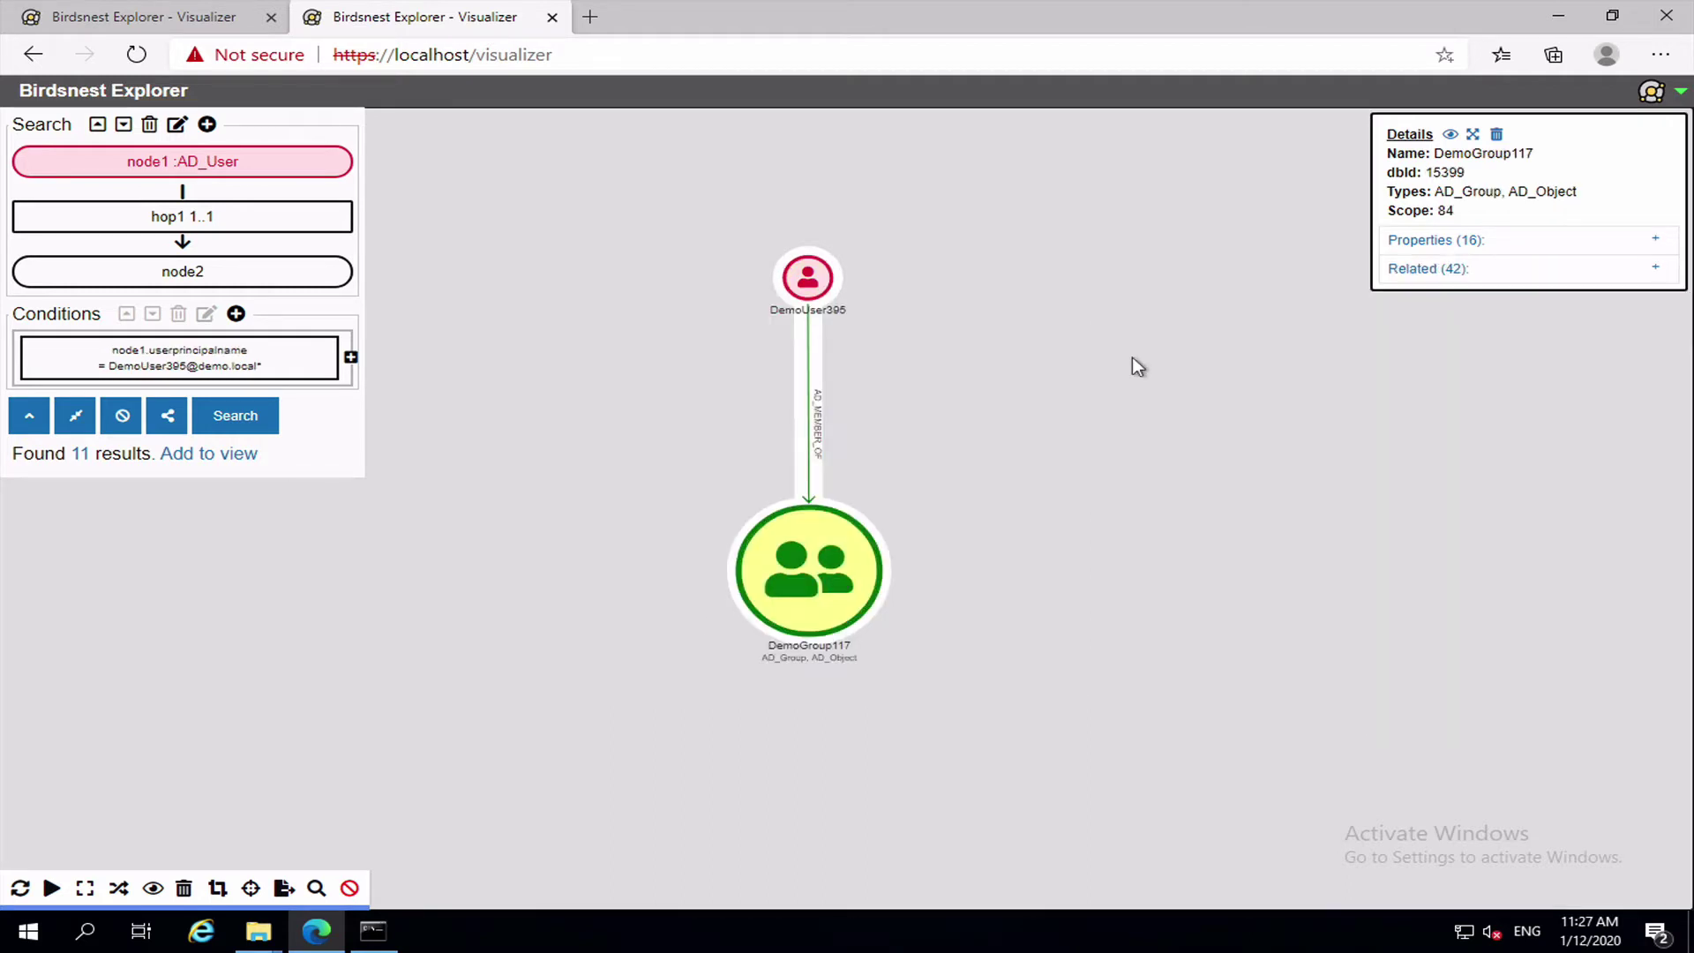
pyautogui.doubleClick(1472, 152)
pyautogui.hotkey('ctrl', 'c')
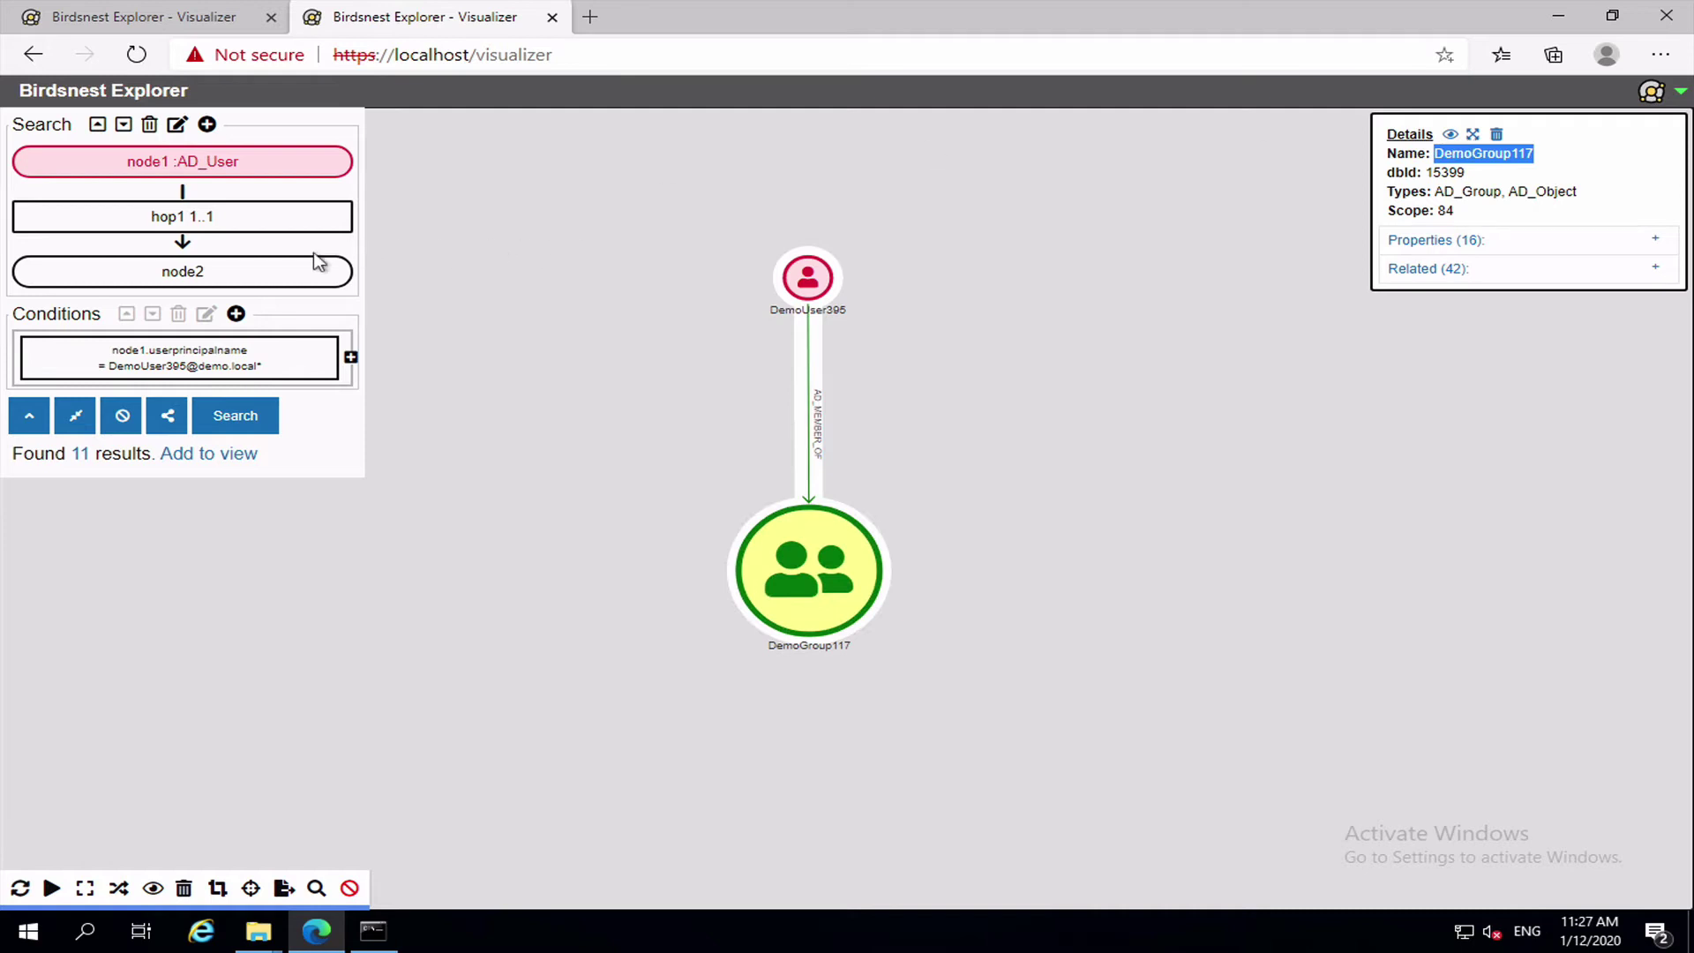
# Step: Make node2 an AD Group with condition samaccountname = DemoGroup117 and save it
pyautogui.click(267, 276)
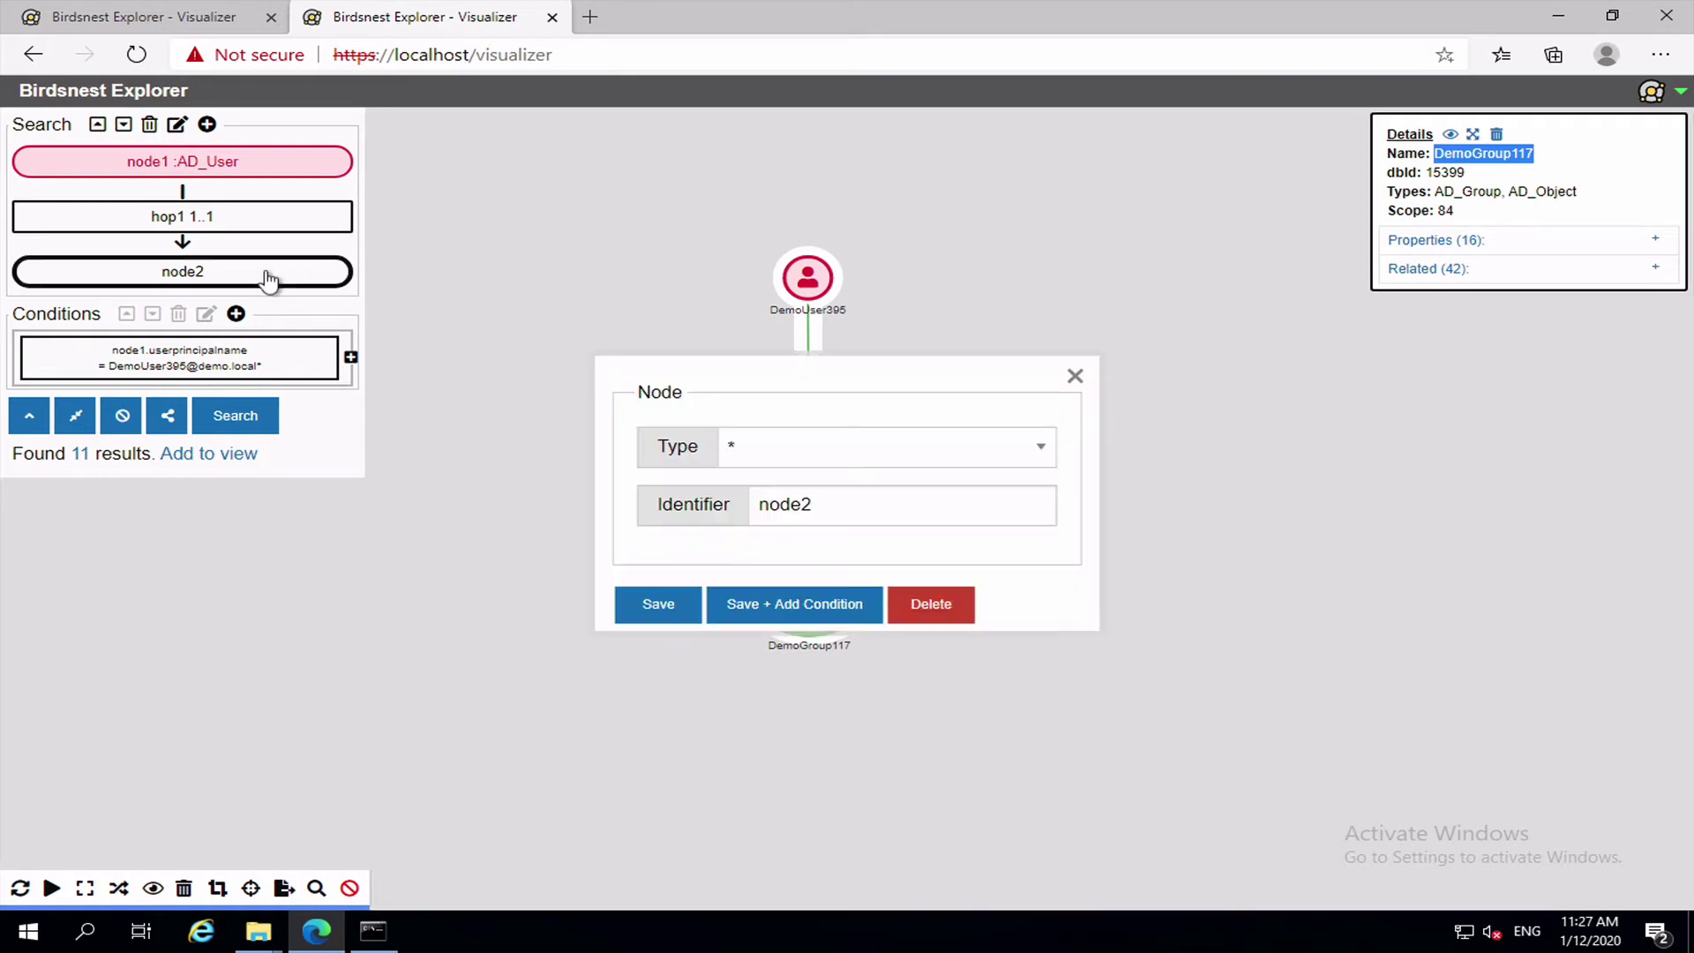
pyautogui.click(901, 452)
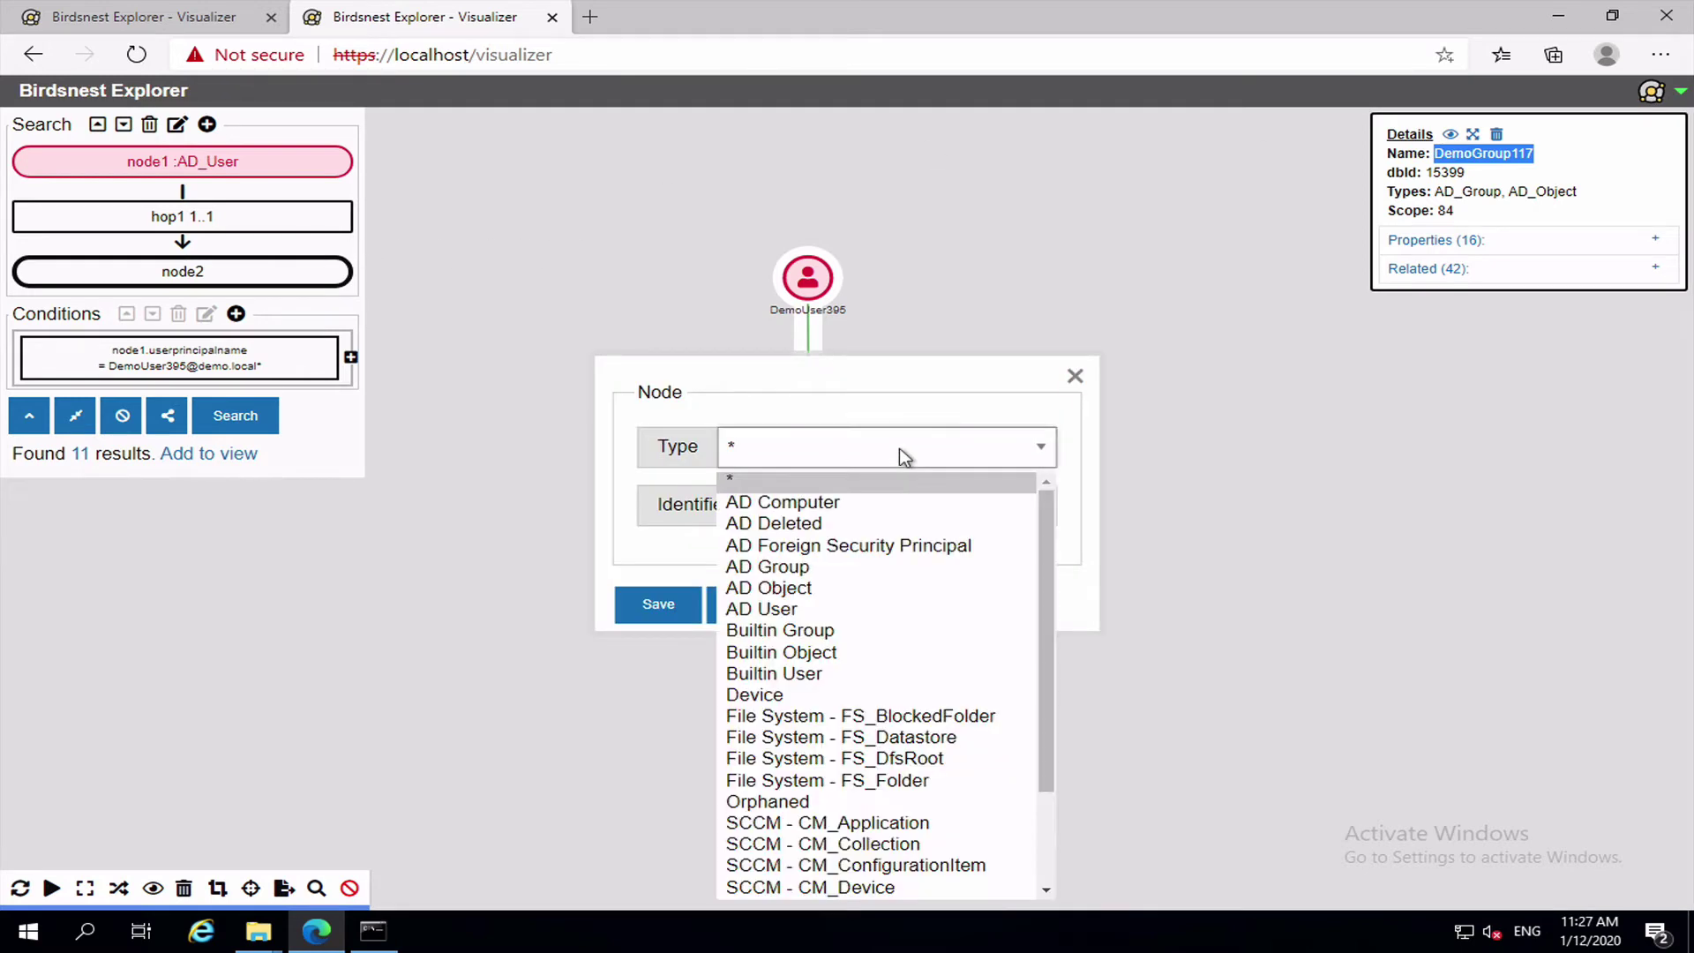
pyautogui.click(790, 575)
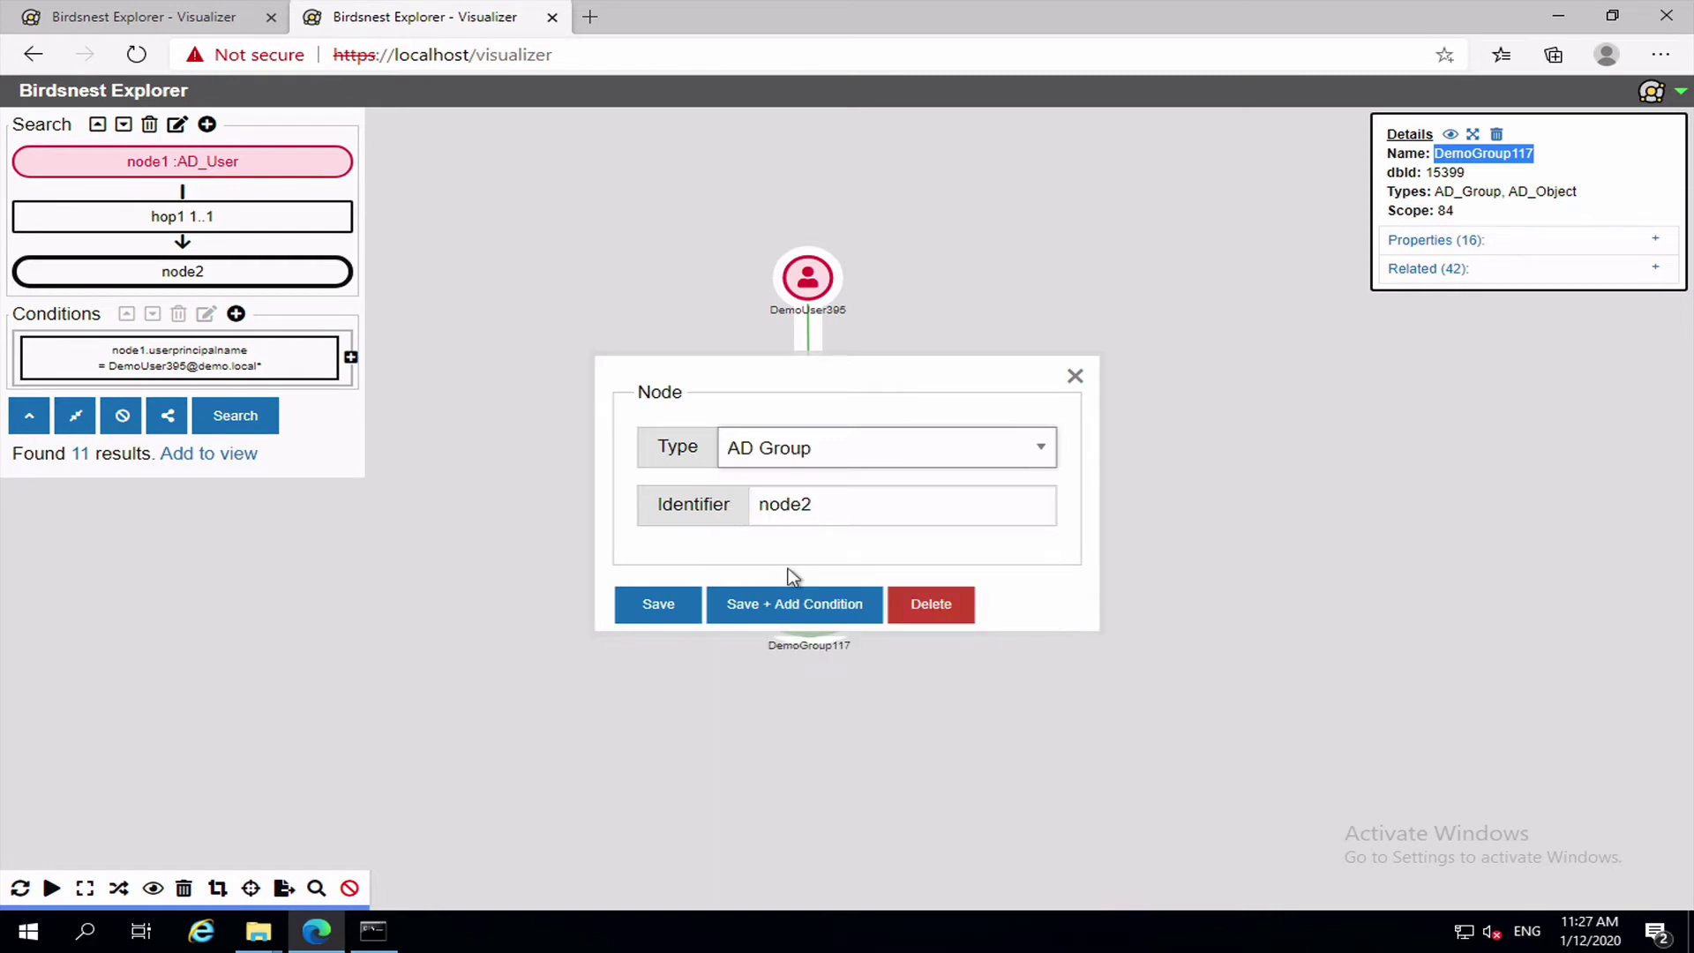
pyautogui.click(748, 606)
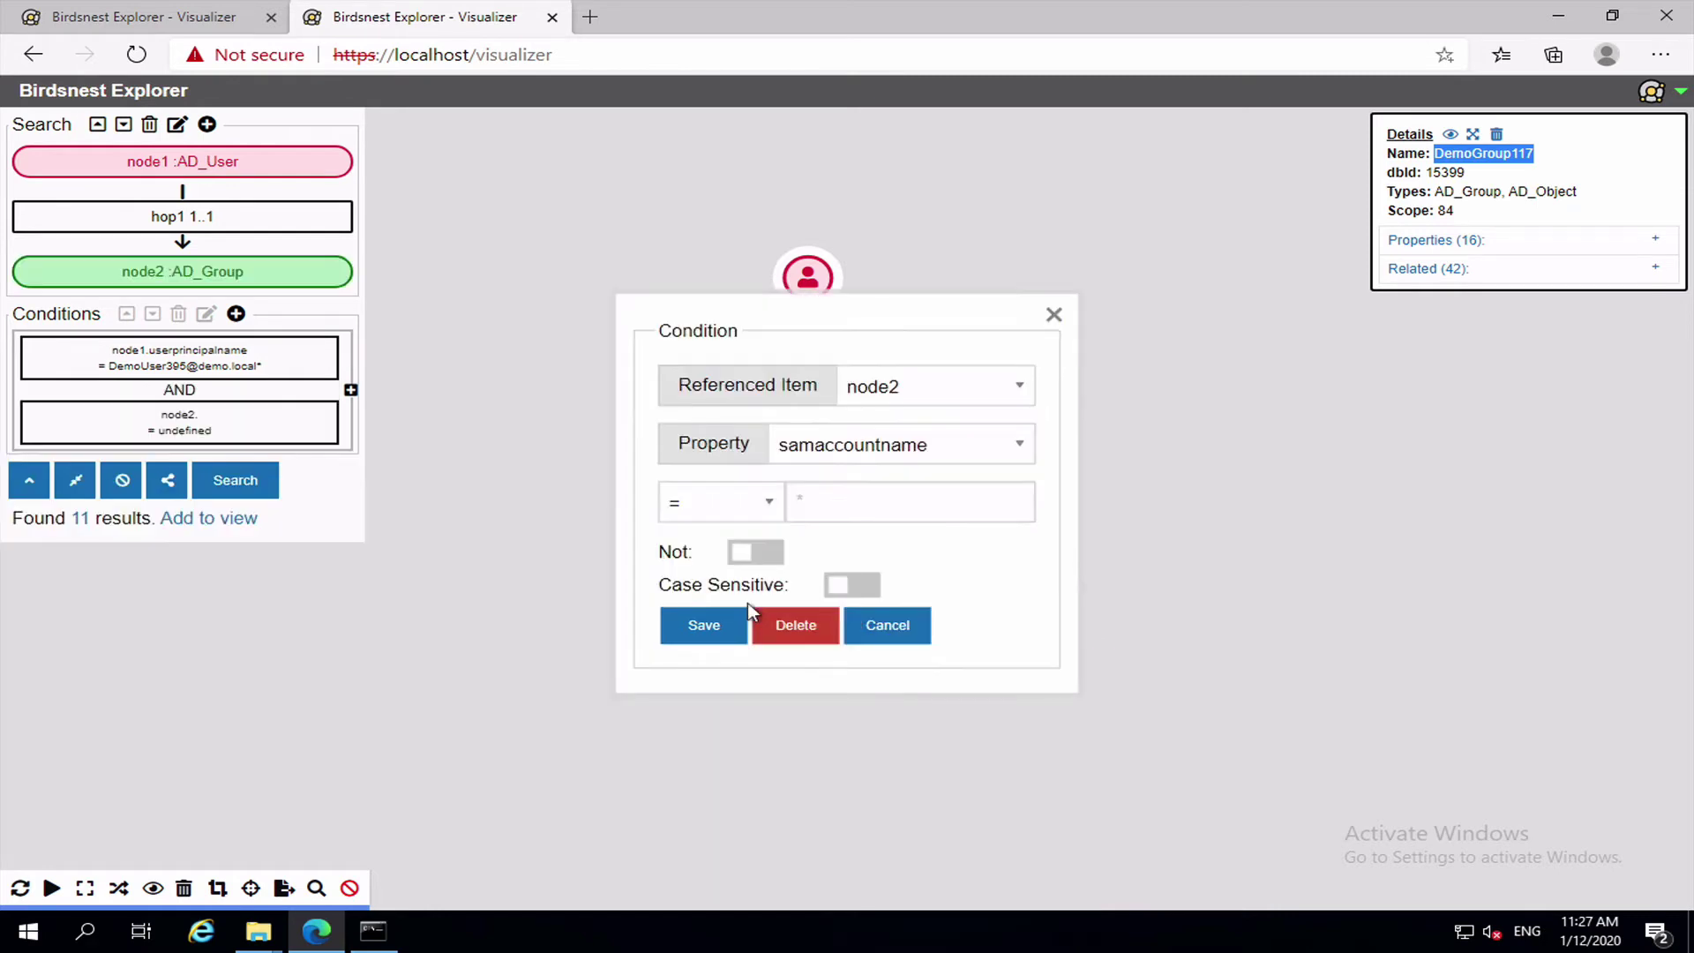
pyautogui.click(831, 508)
pyautogui.hotkey('ctrl', 'v')
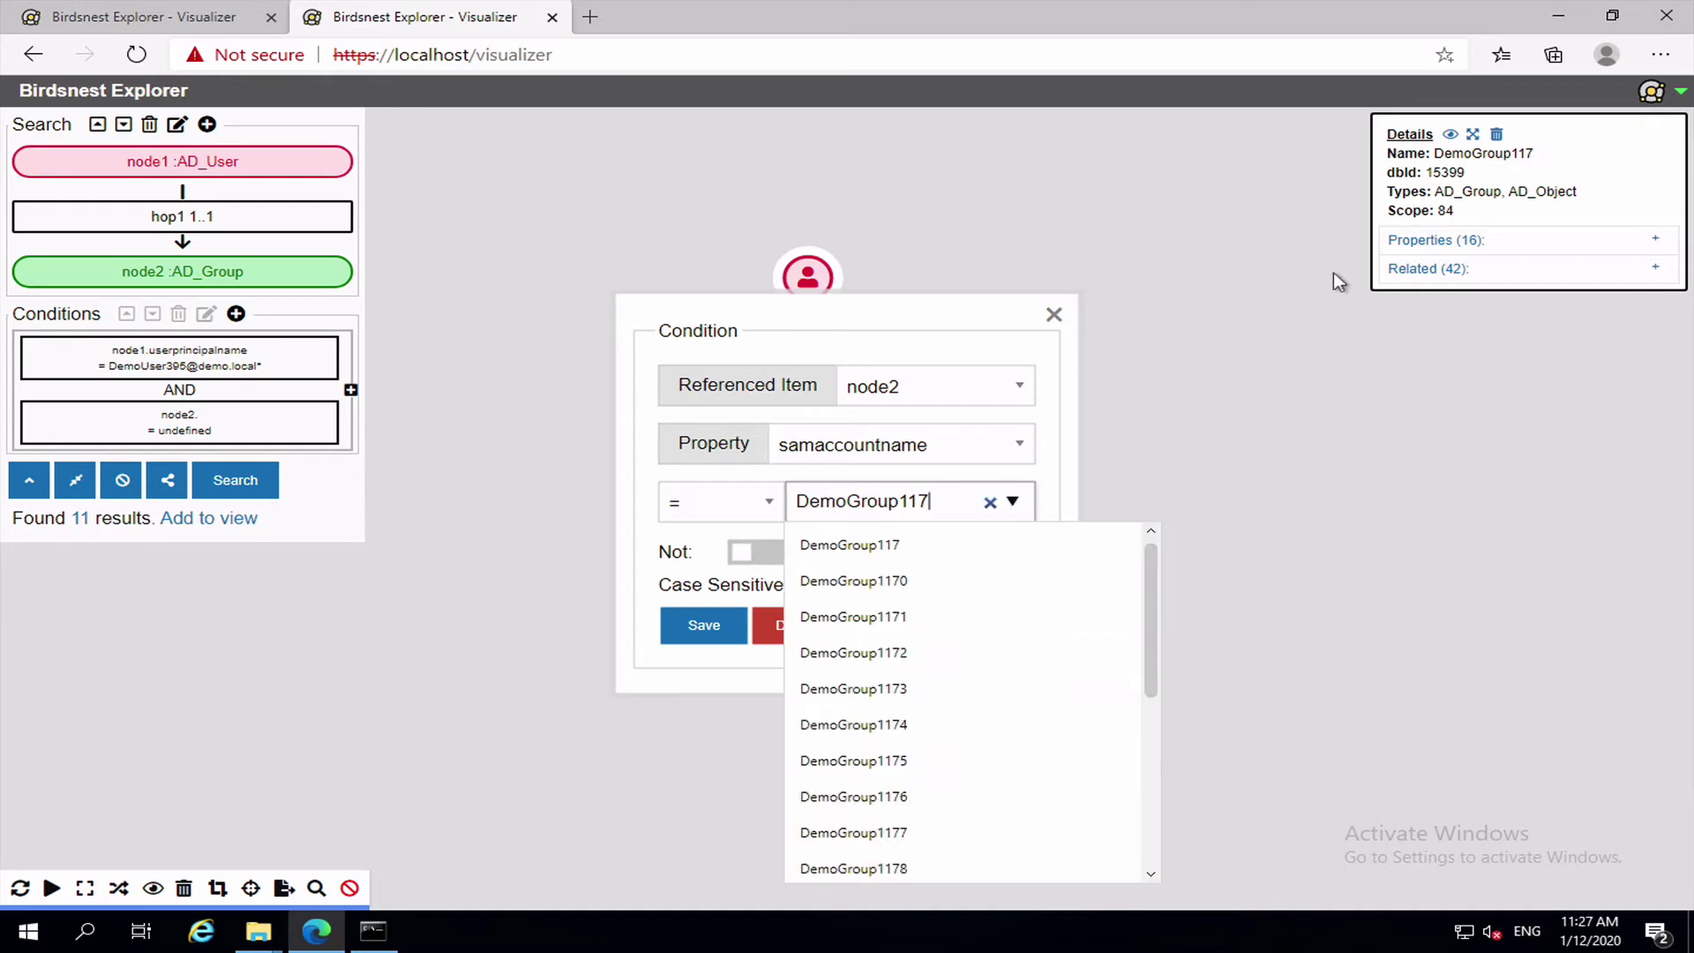
pyautogui.click(1448, 239)
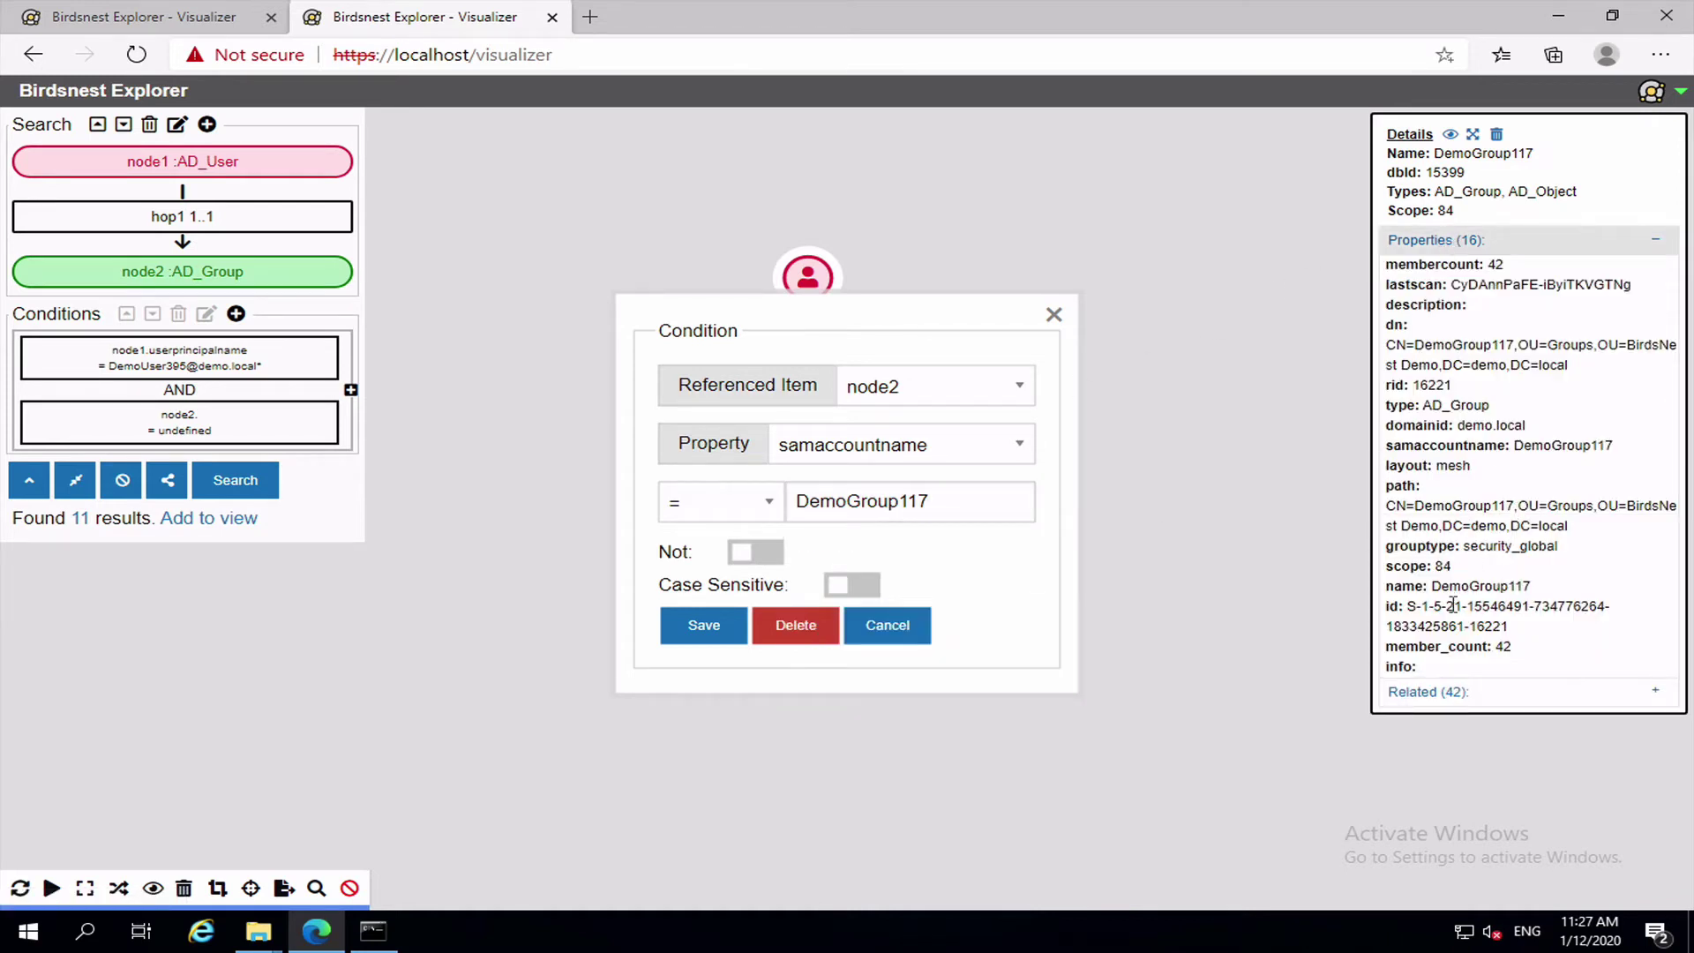
pyautogui.doubleClick(1530, 445)
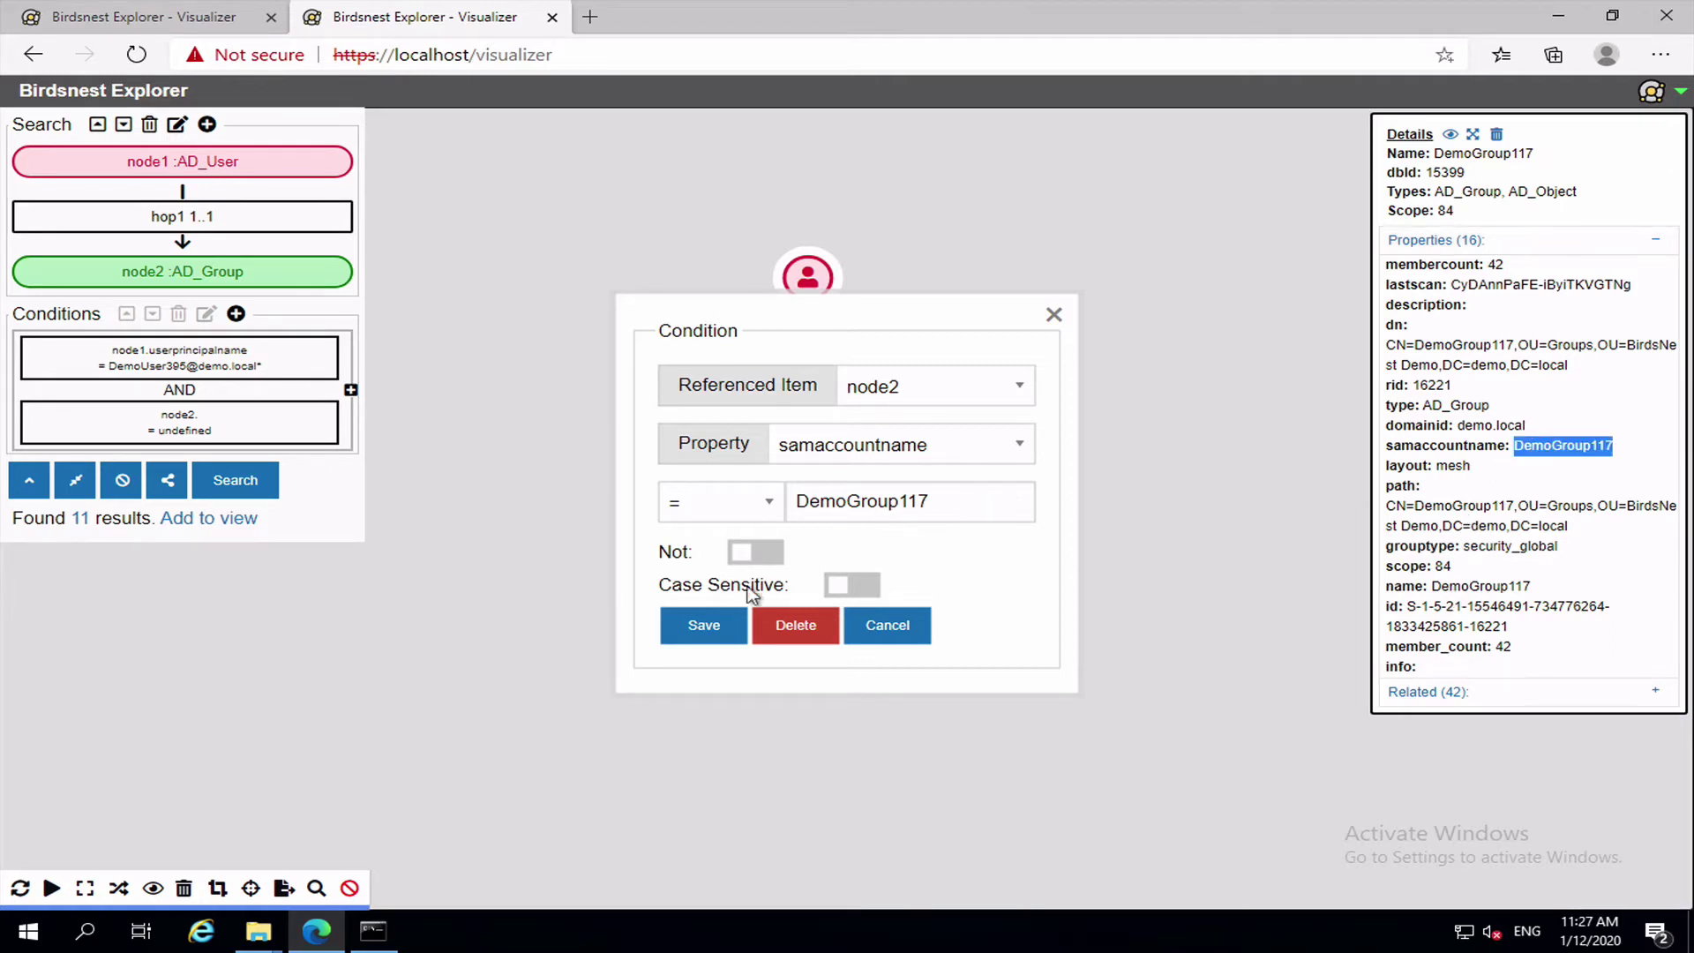
pyautogui.click(703, 627)
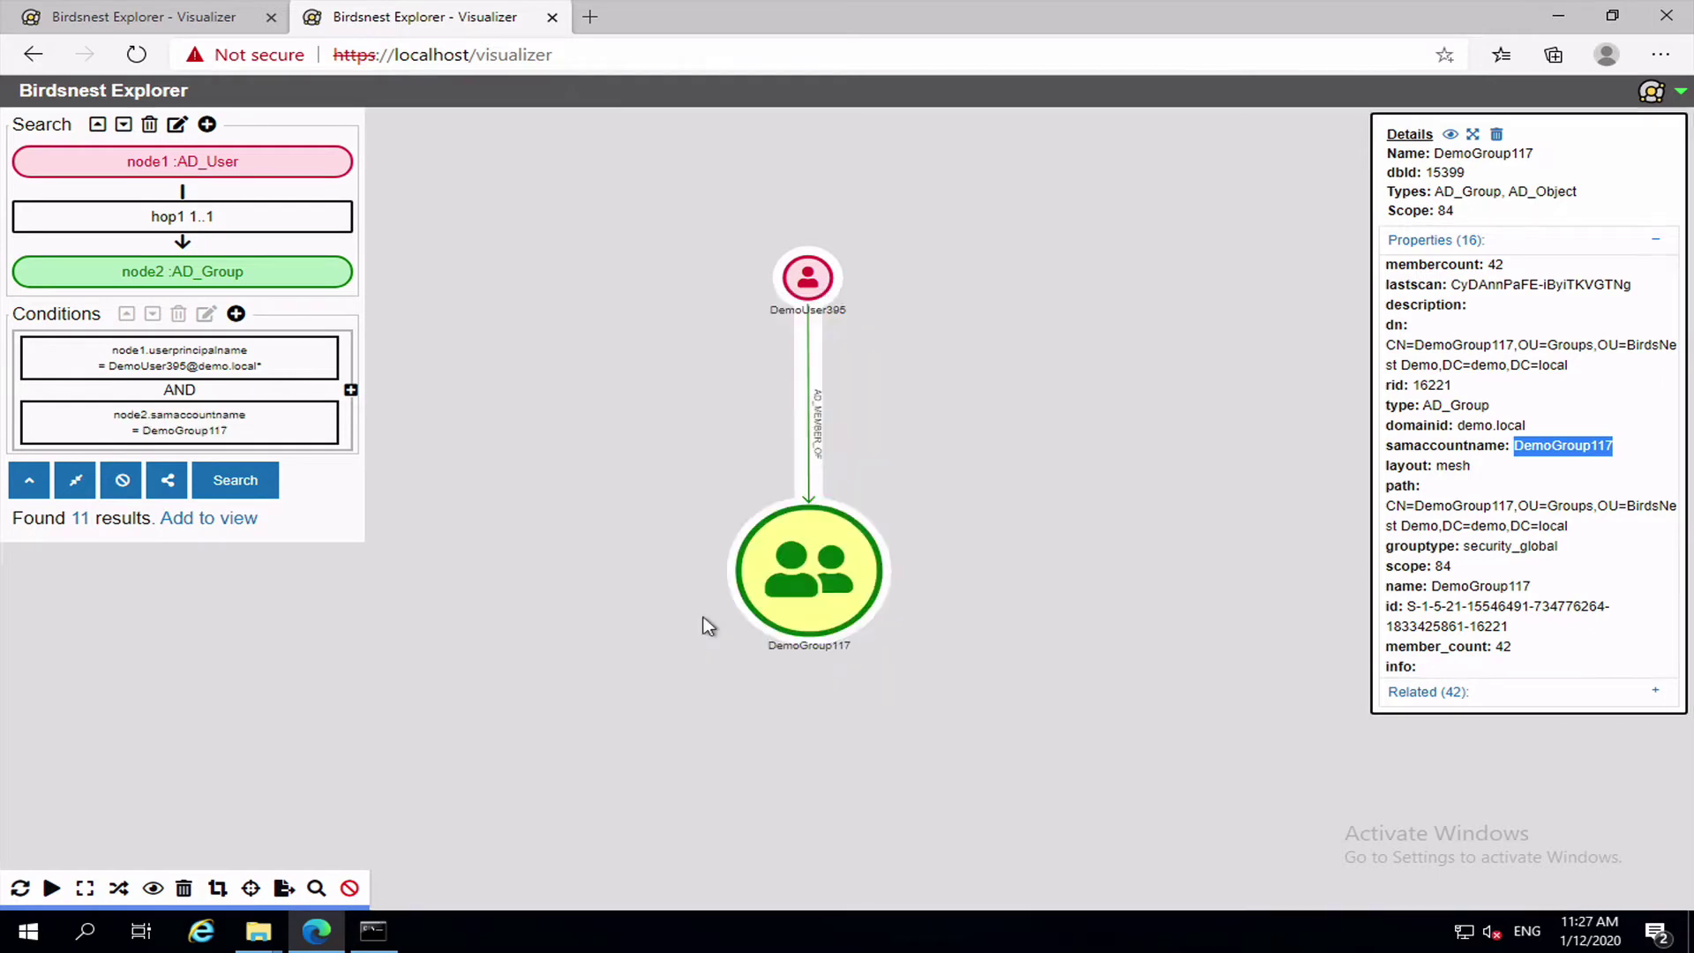
# Step: Clear the graph, run the new search and add both results to the canvas
pyautogui.click(349, 887)
pyautogui.click(947, 170)
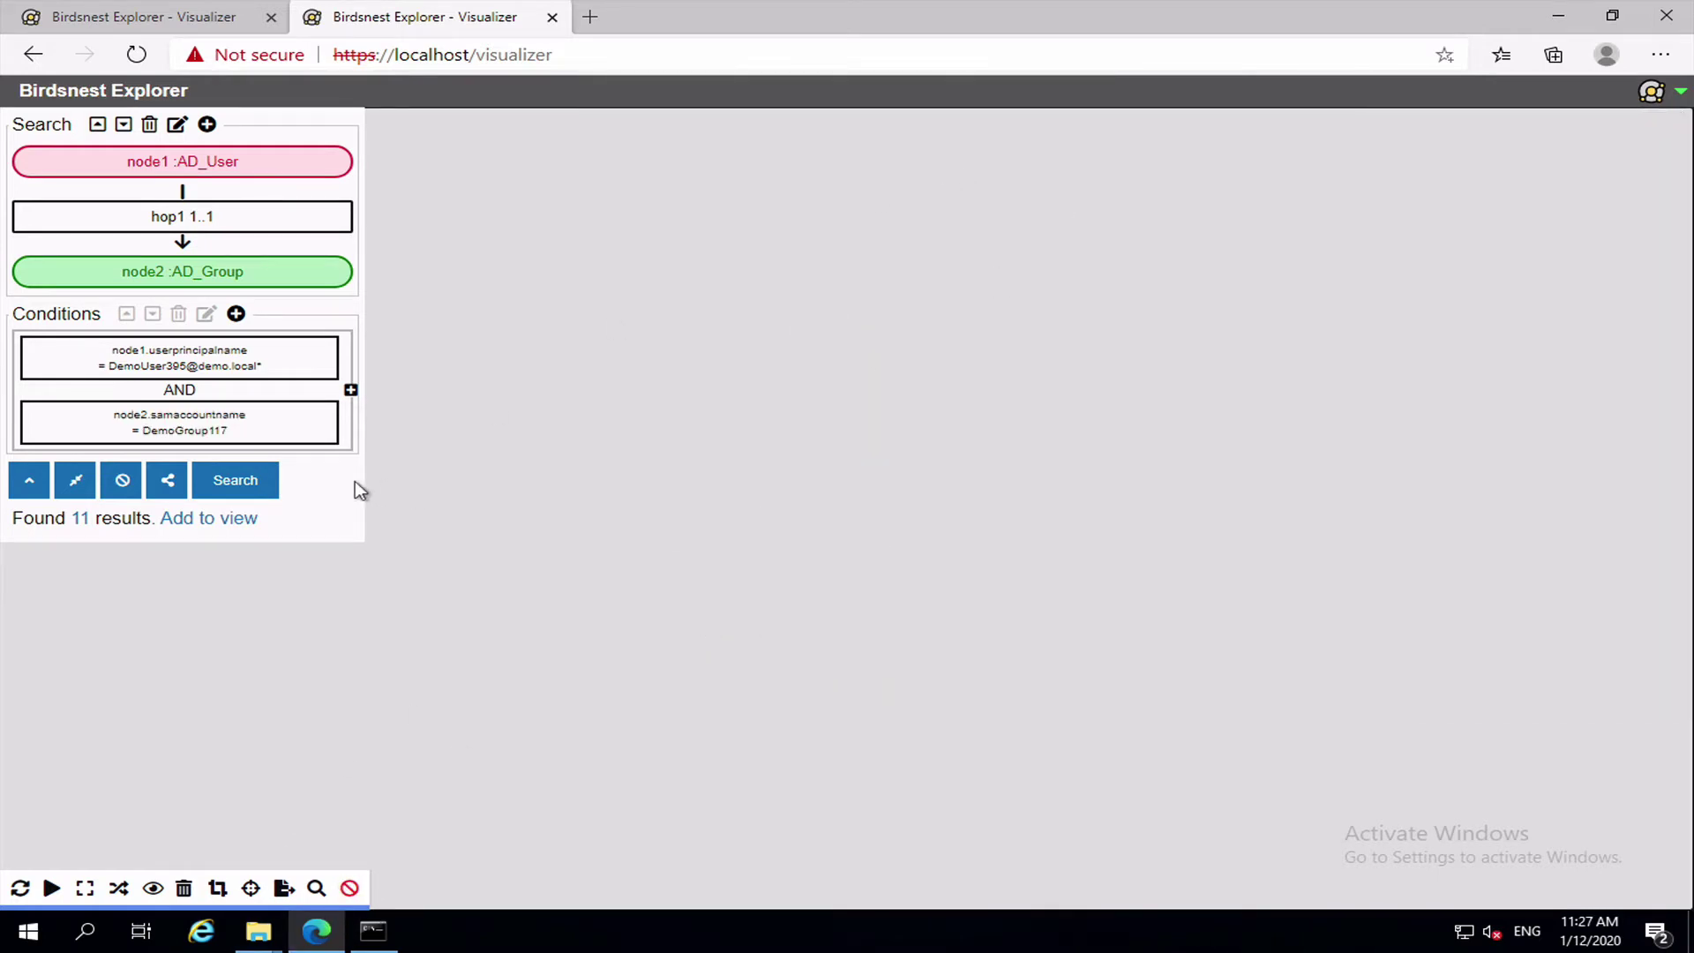
pyautogui.click(231, 481)
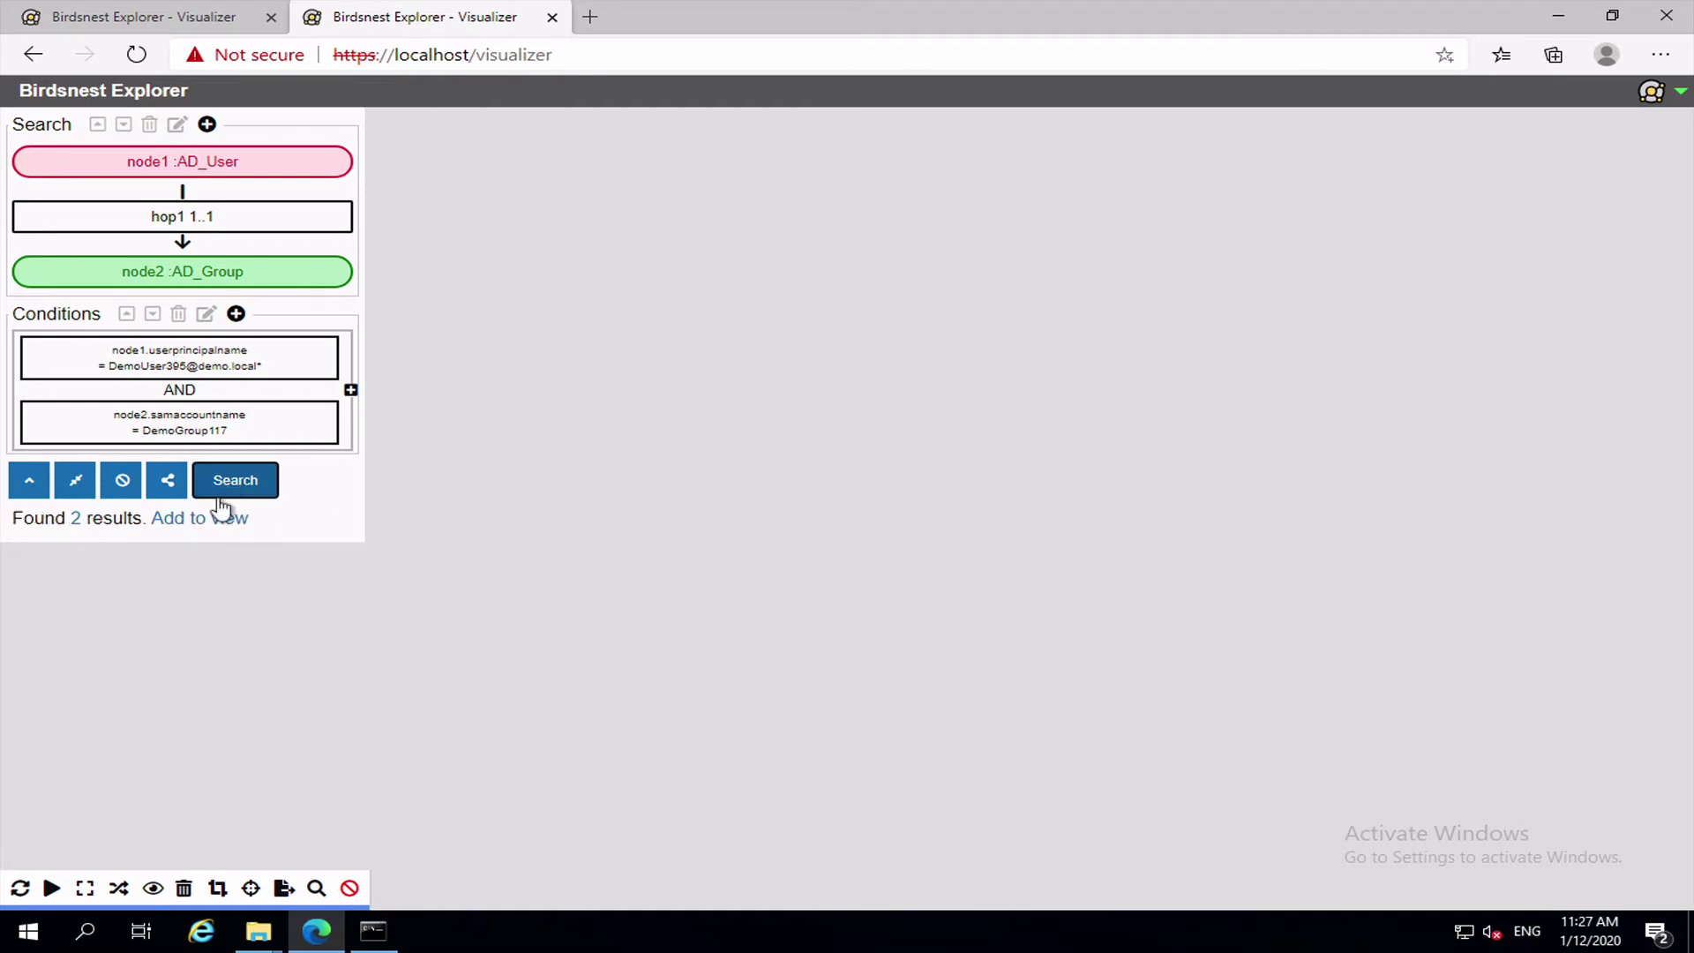
pyautogui.click(214, 520)
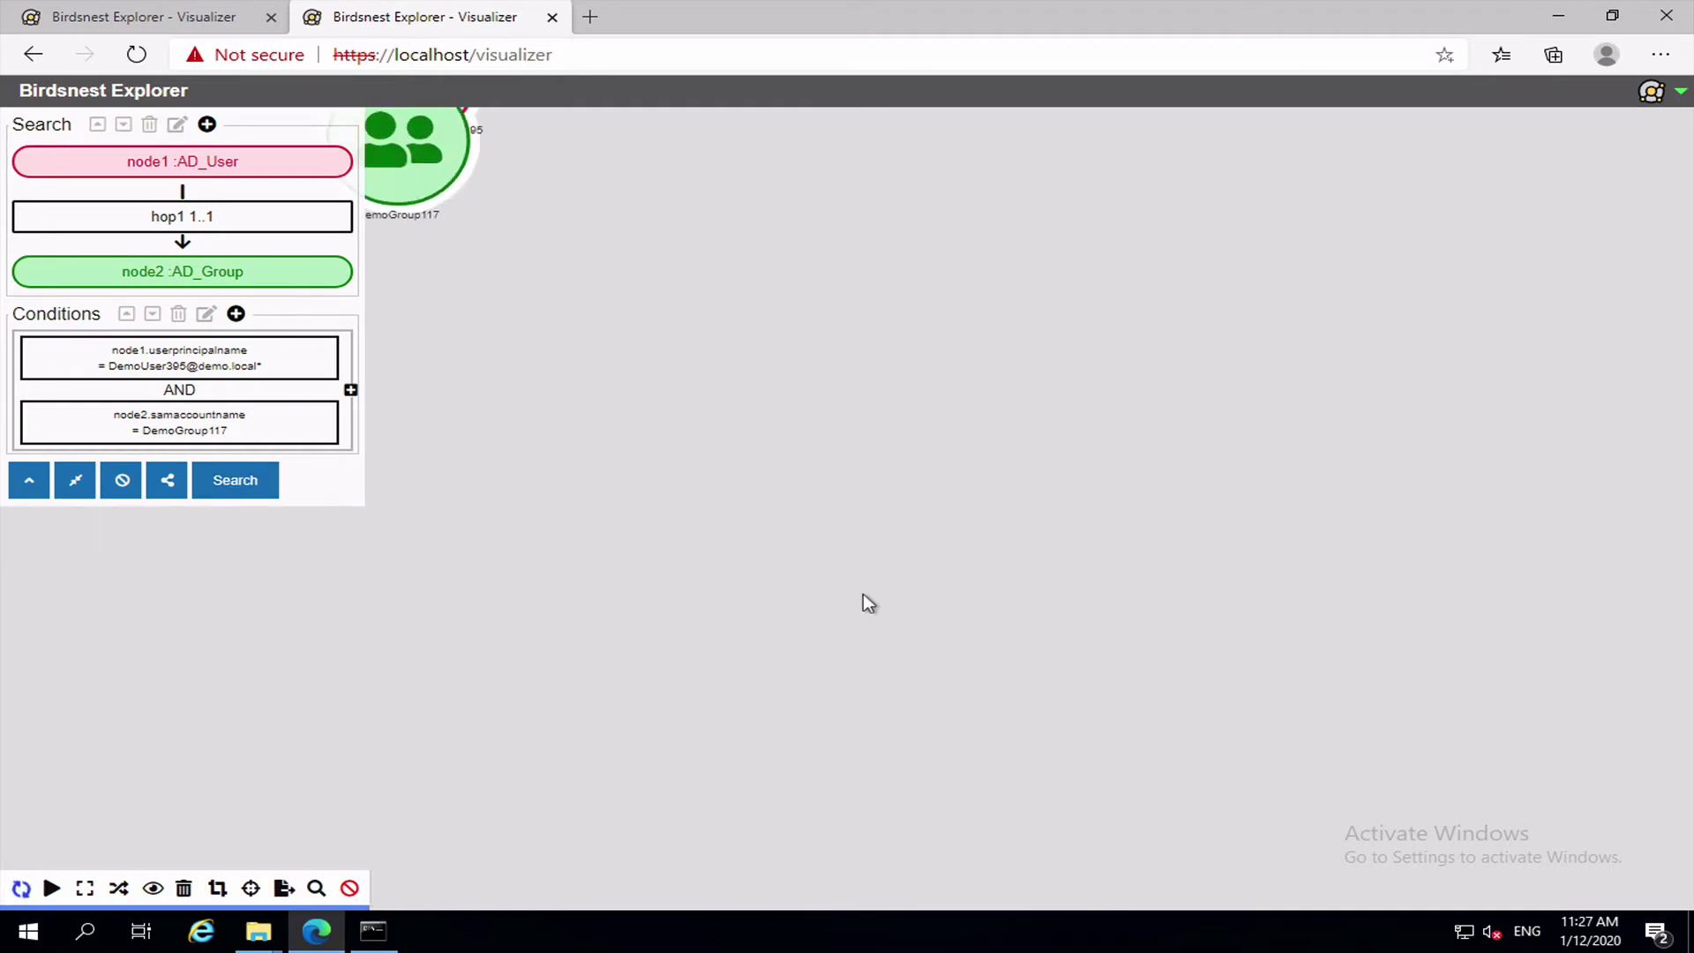
# Step: Centre the graph, reposition and unpin DemoGroup117, and show the user node's details
pyautogui.click(251, 888)
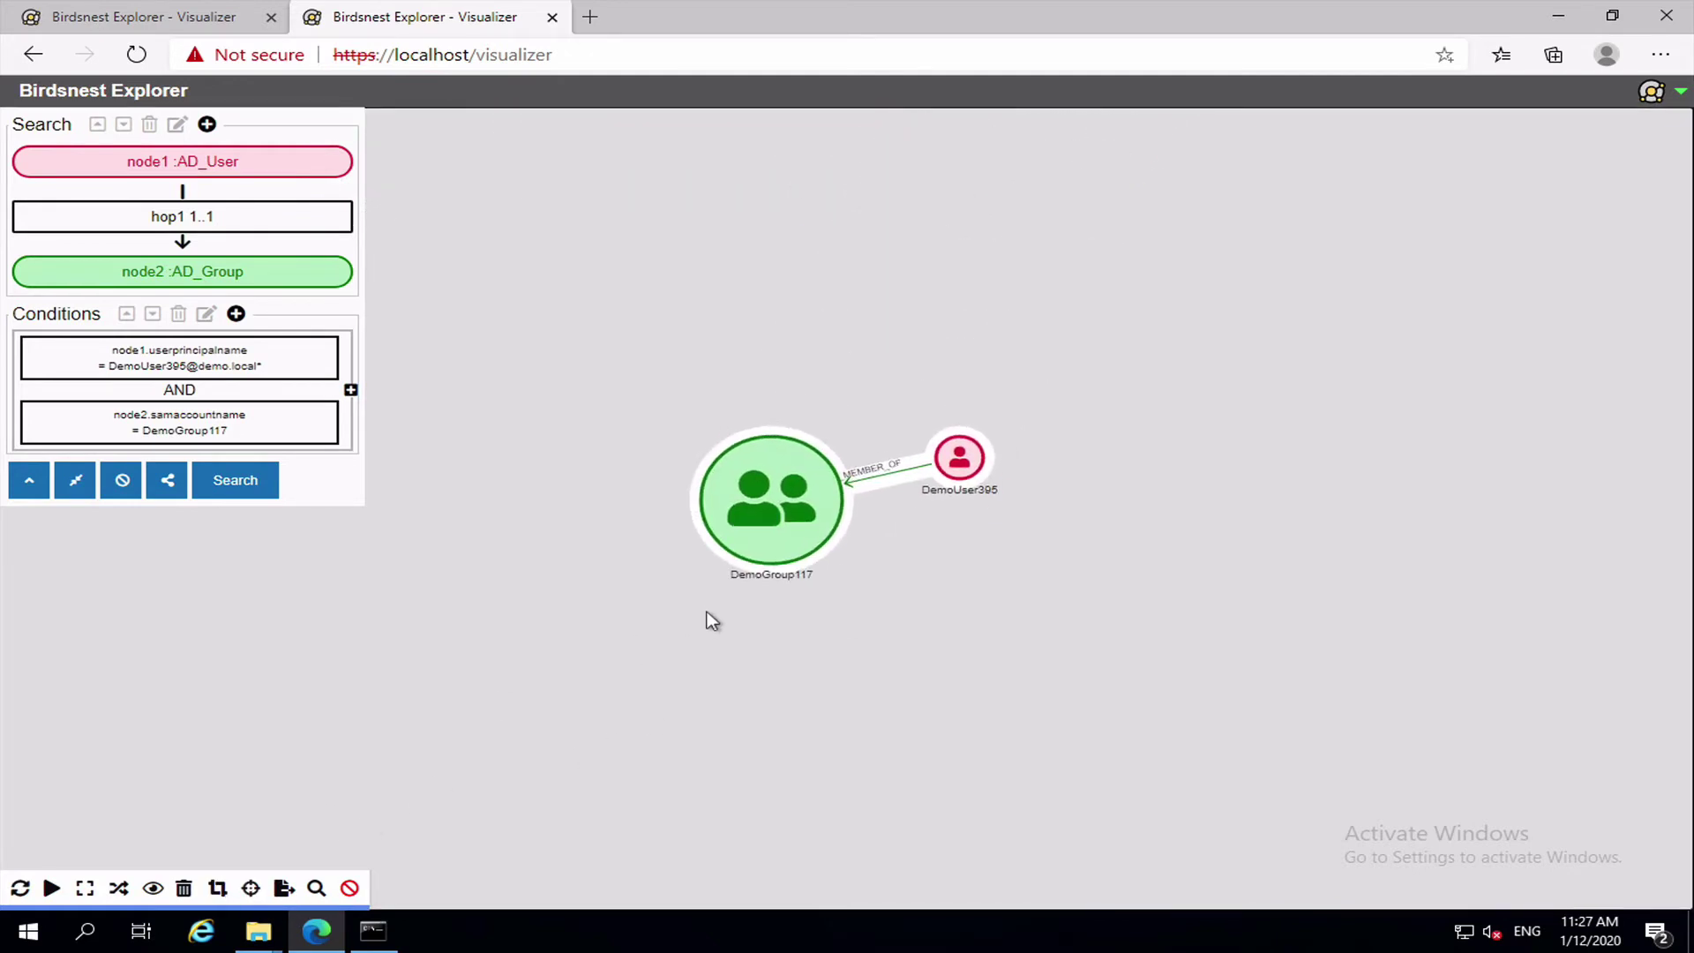
pyautogui.moveTo(729, 494); pyautogui.dragTo(628, 514)
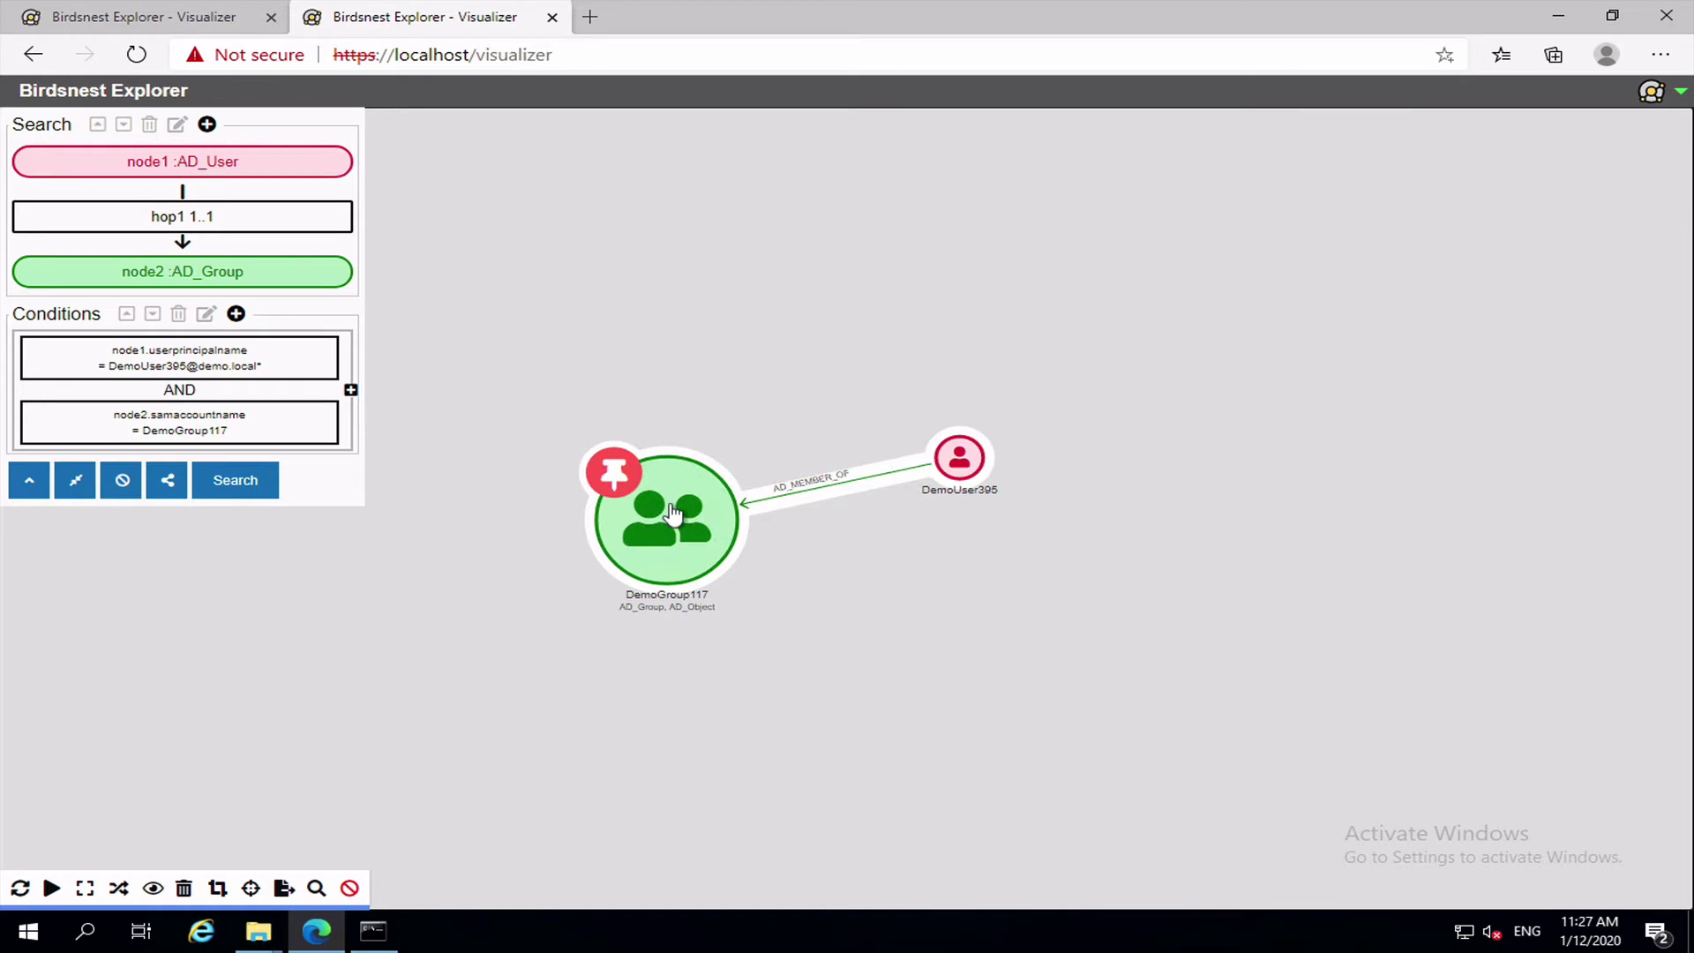
pyautogui.click(620, 479)
pyautogui.click(955, 467)
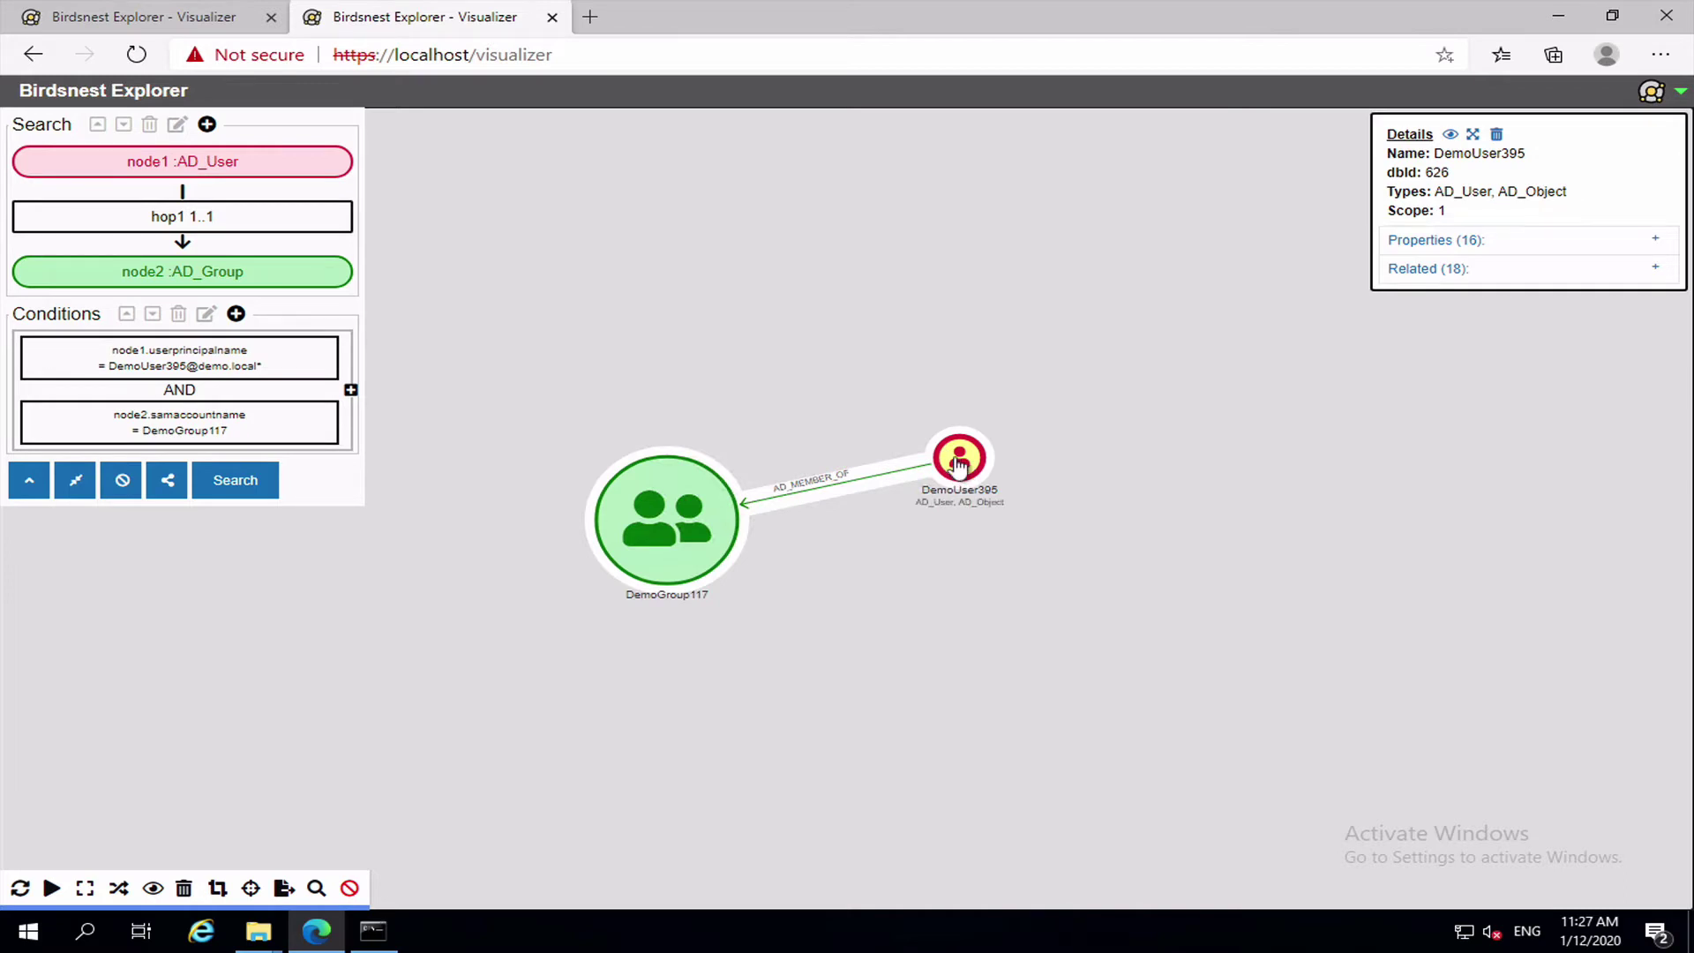
# Step: Delete the DemoGroup117 samaccountname condition with confirmation, then select the hop1 step
pyautogui.click(657, 515)
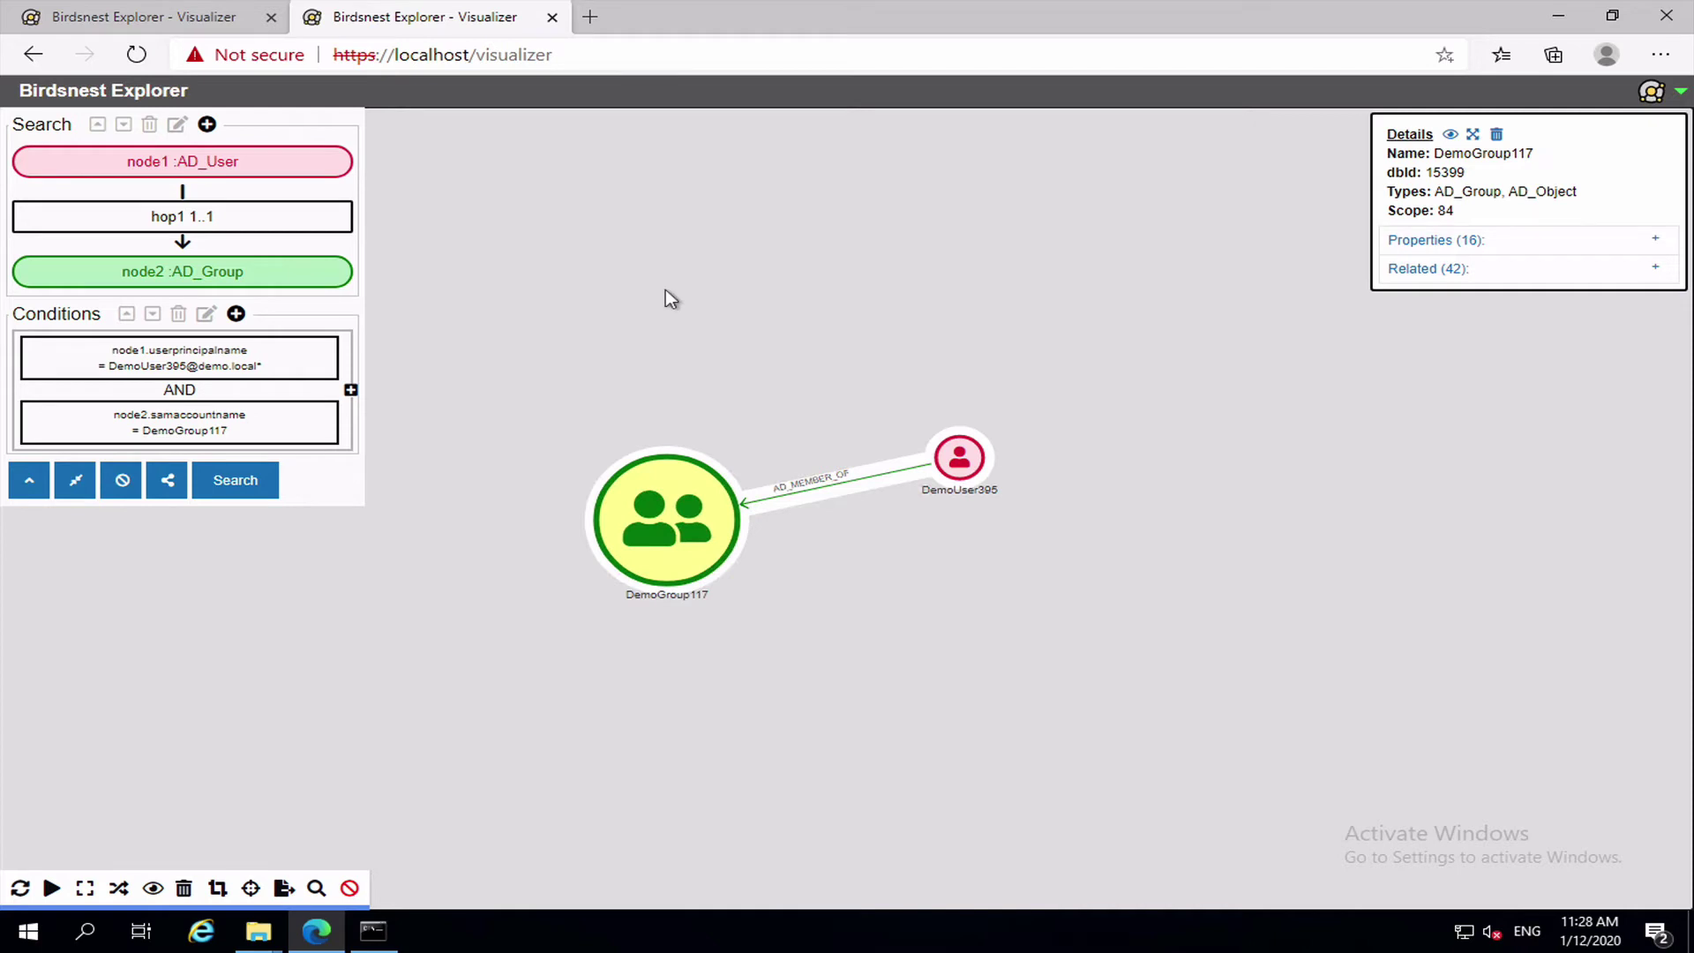
pyautogui.click(233, 421)
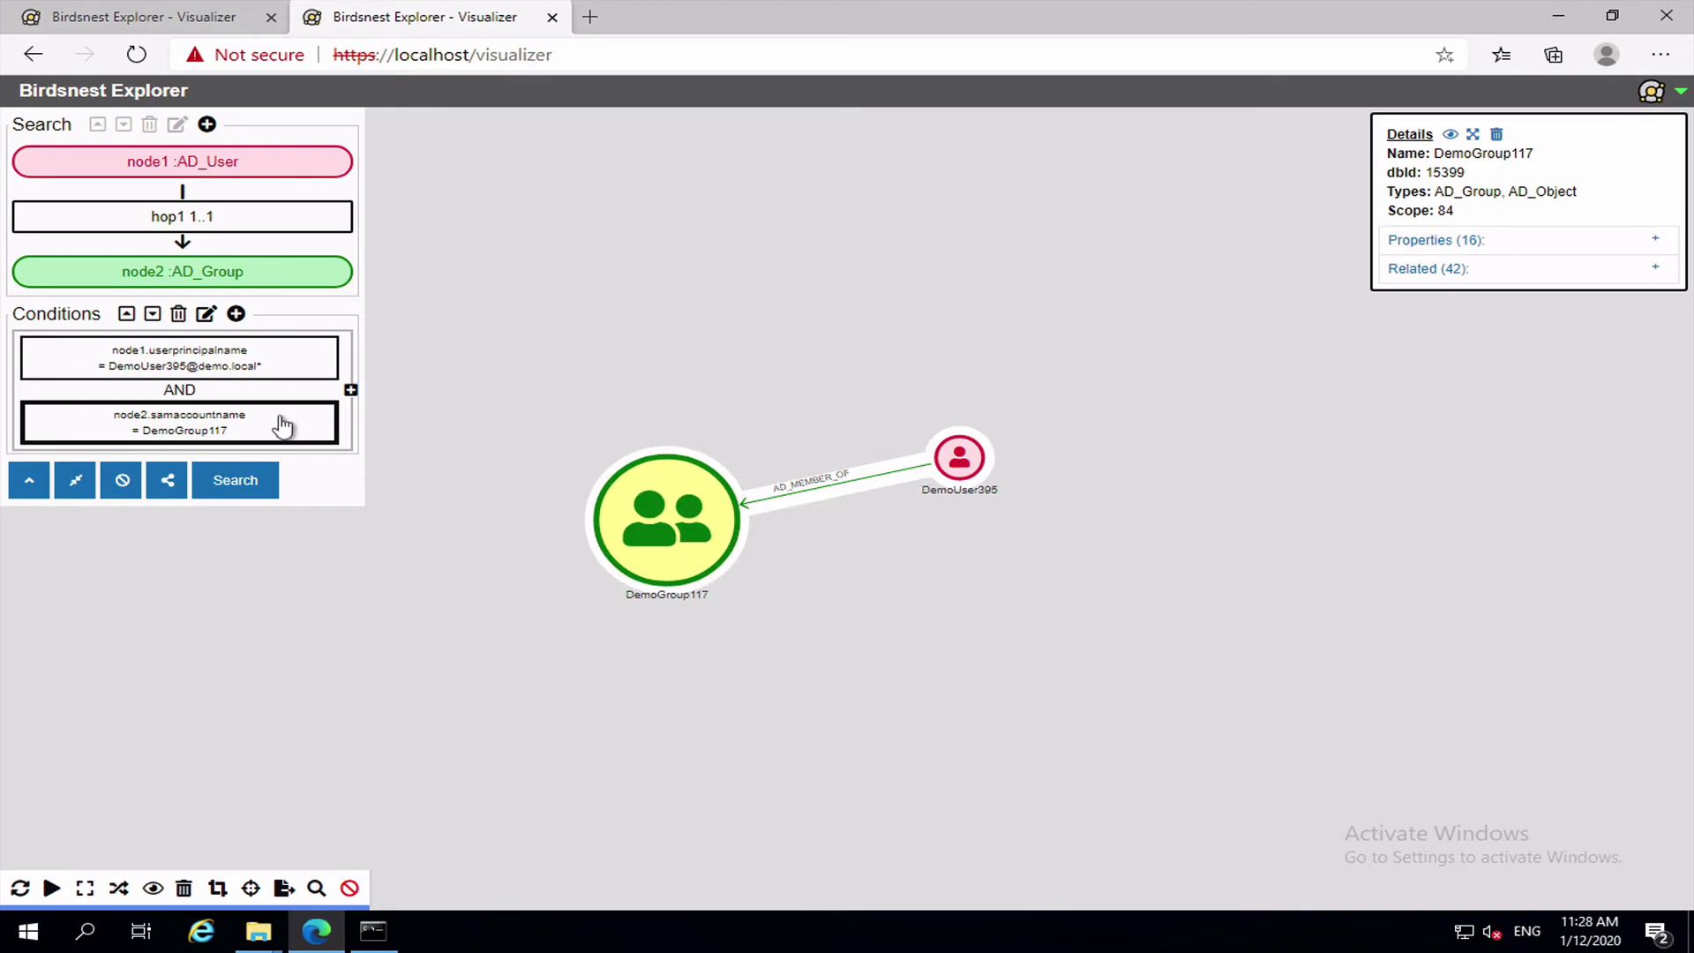
pyautogui.click(179, 315)
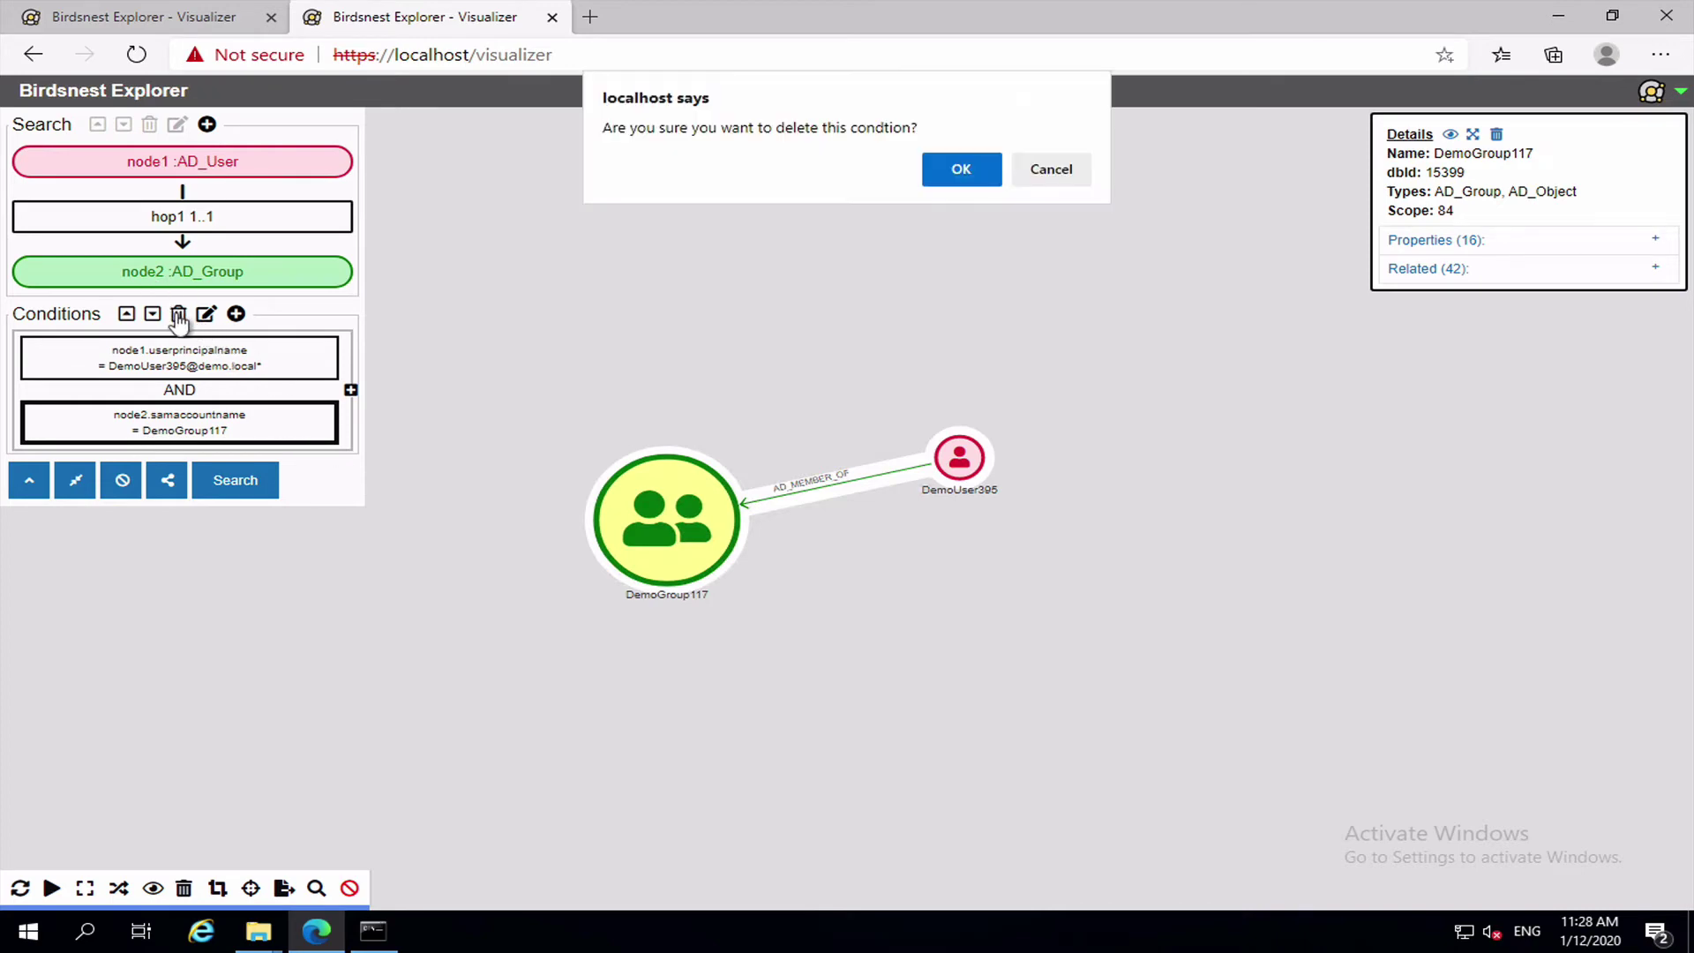
pyautogui.click(956, 169)
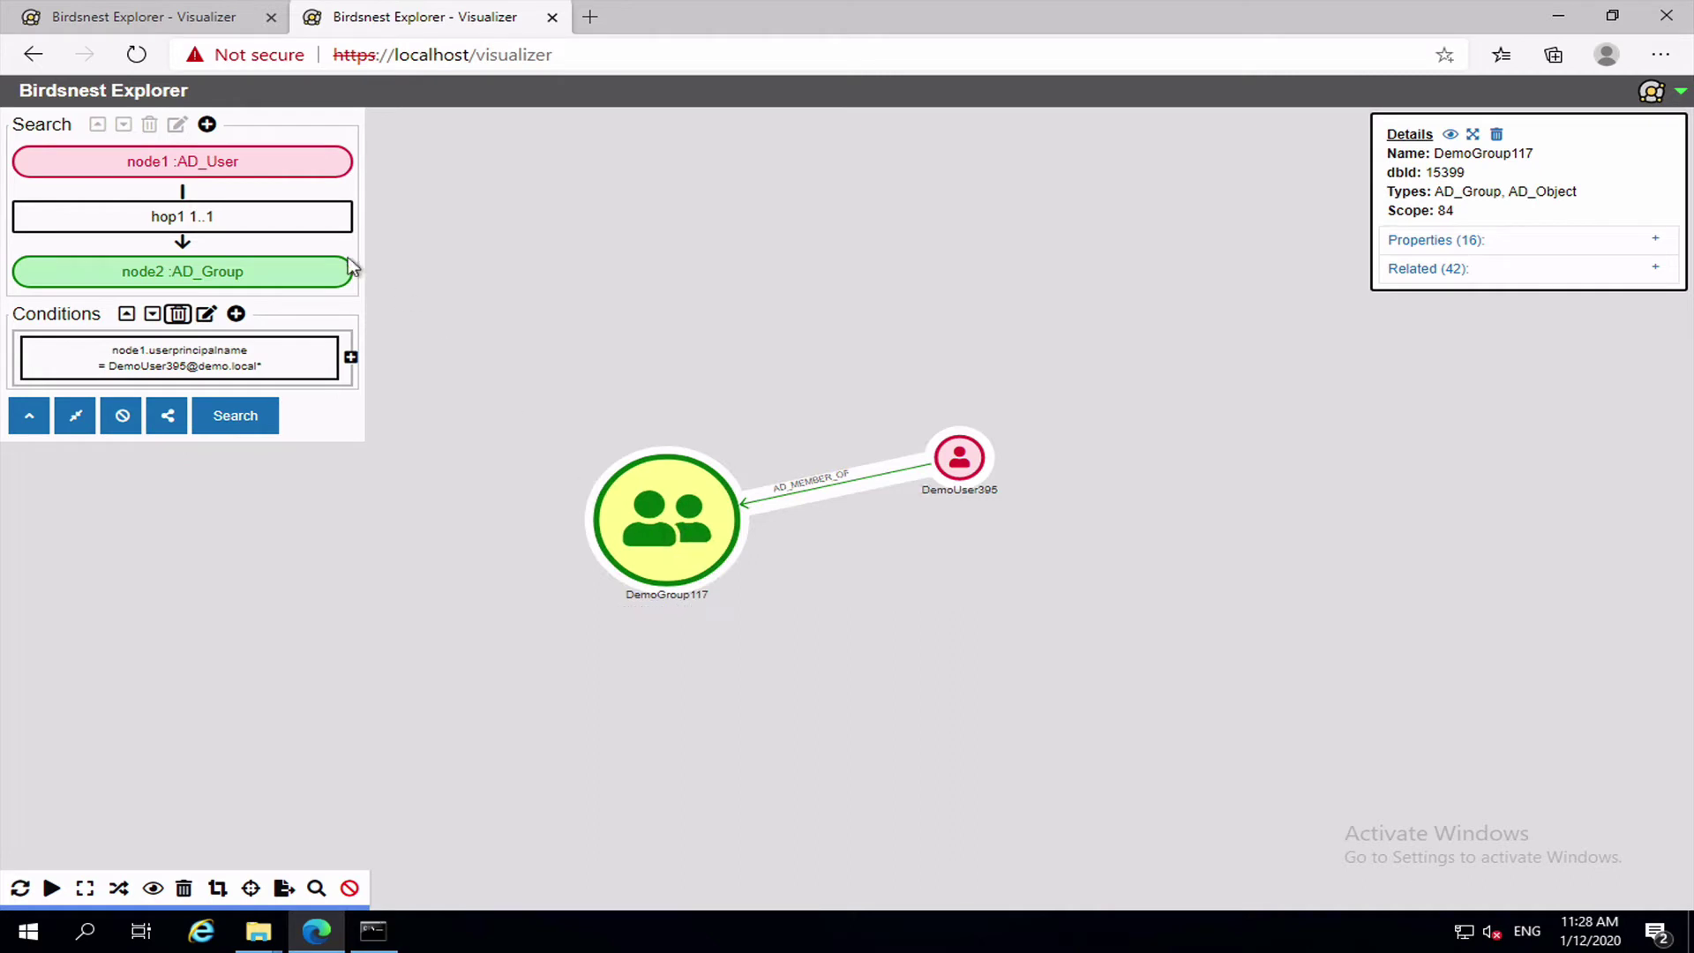
pyautogui.click(208, 228)
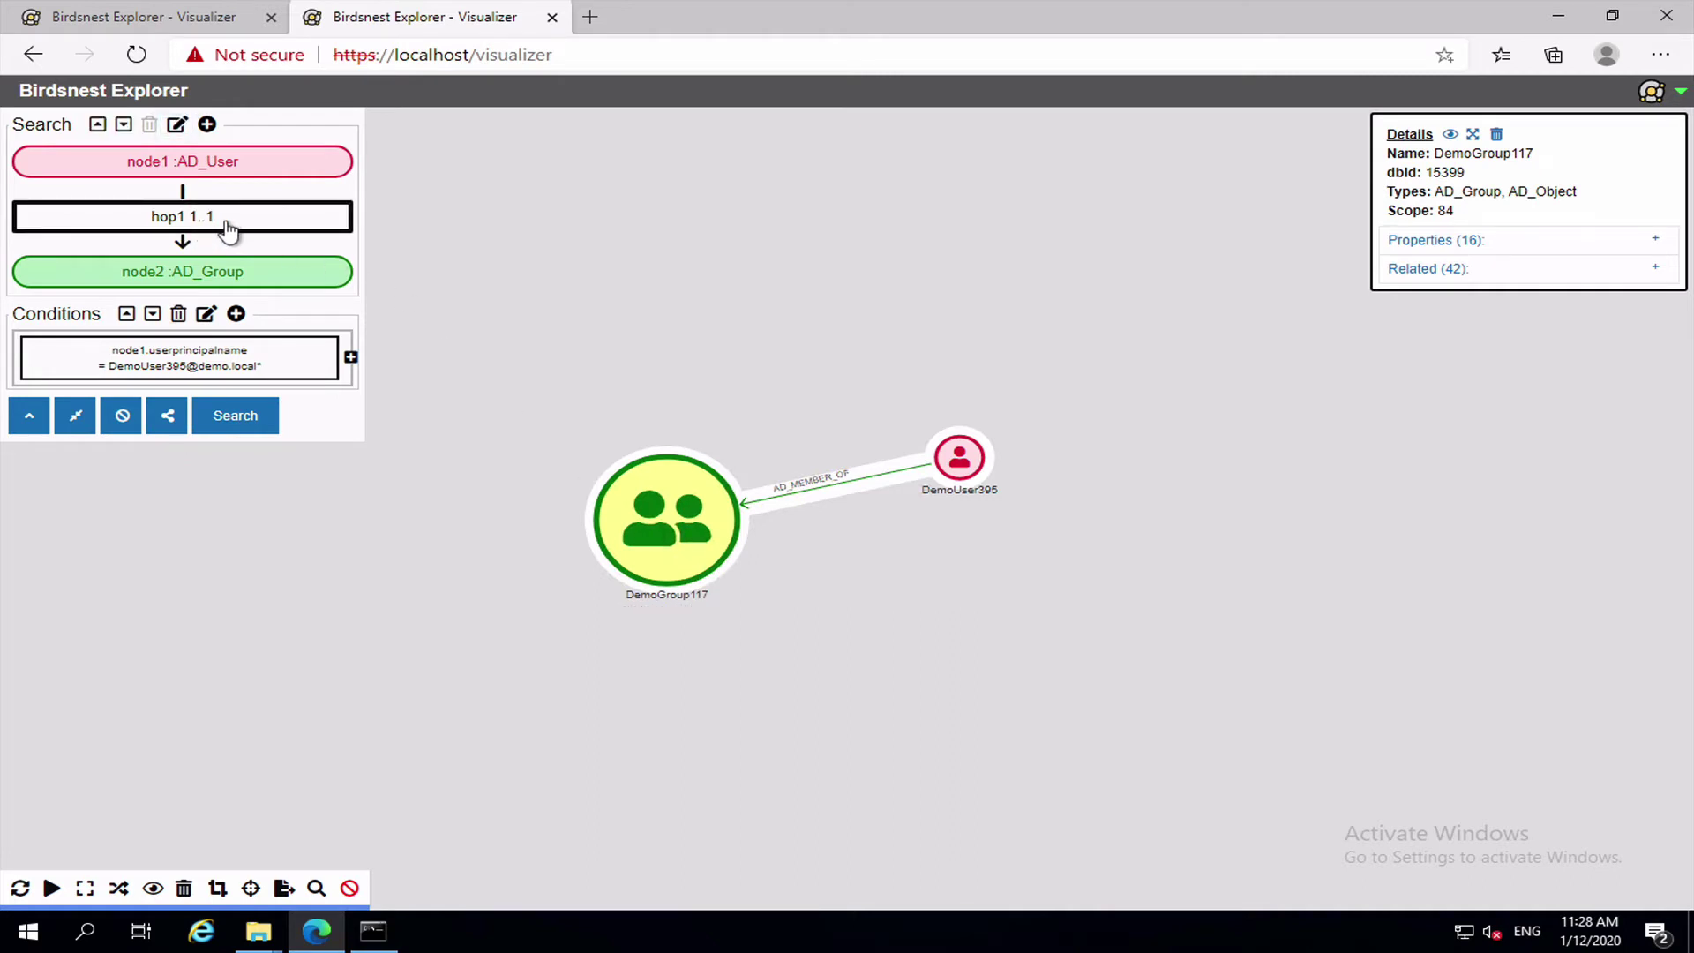
# Step: Set hop1 to follow AD - AD_MEMBER_OF relationships with hop limits off, and save it
pyautogui.doubleClick(227, 231)
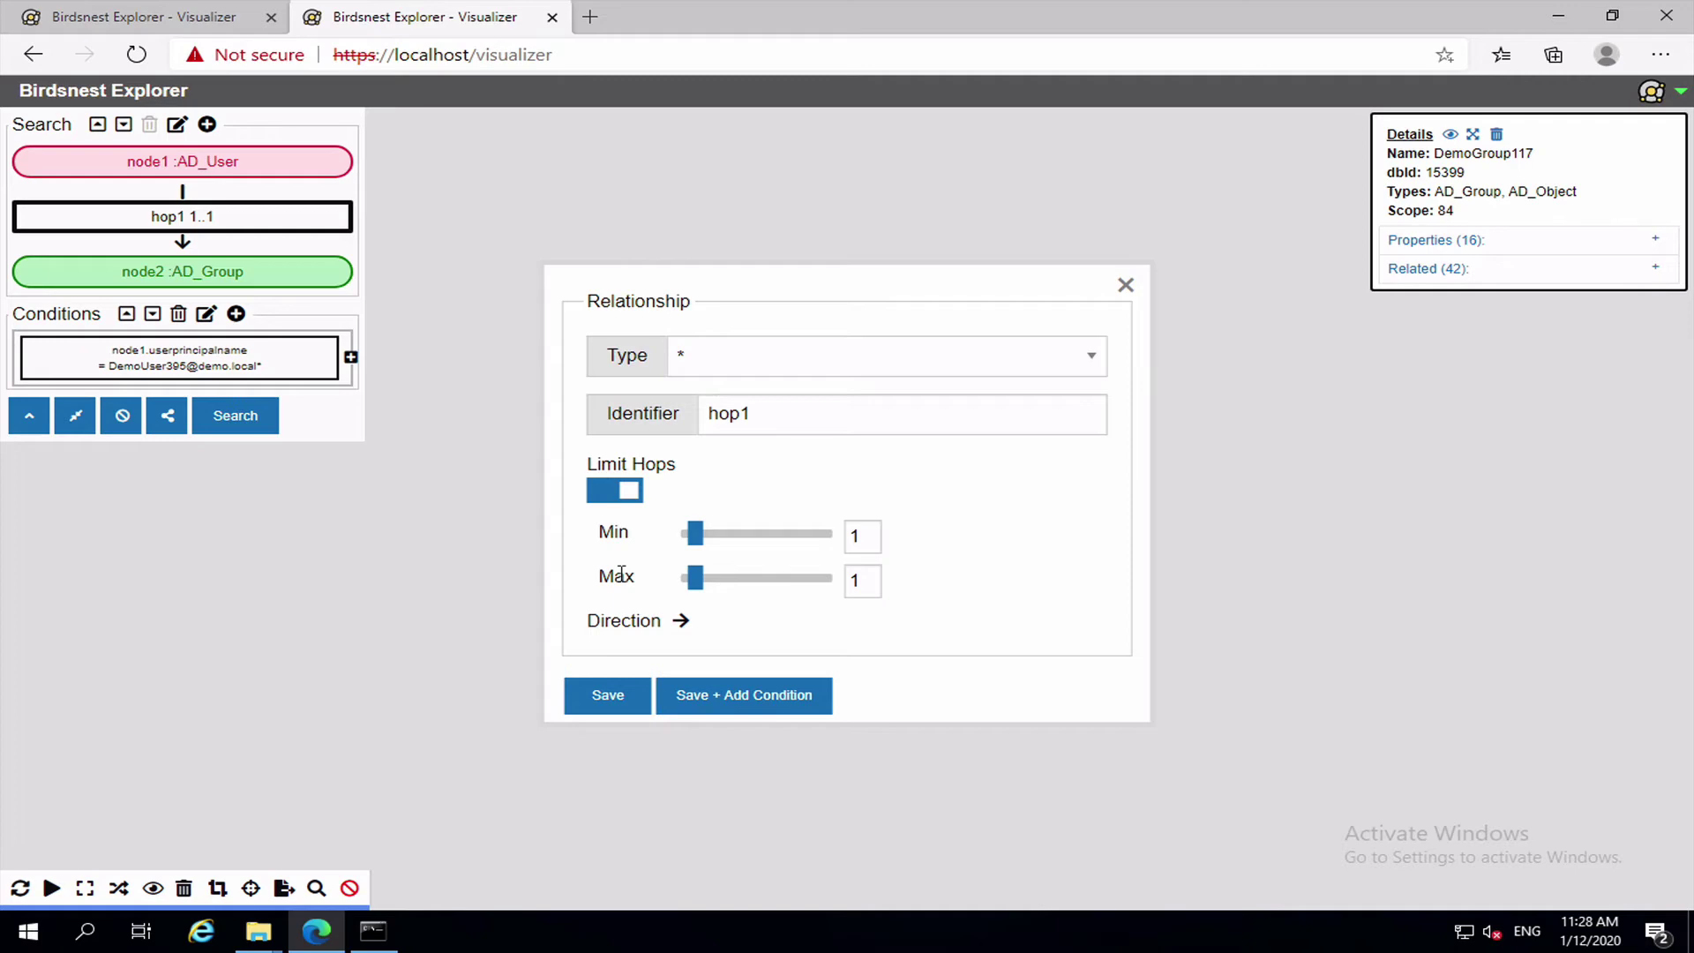
pyautogui.click(894, 369)
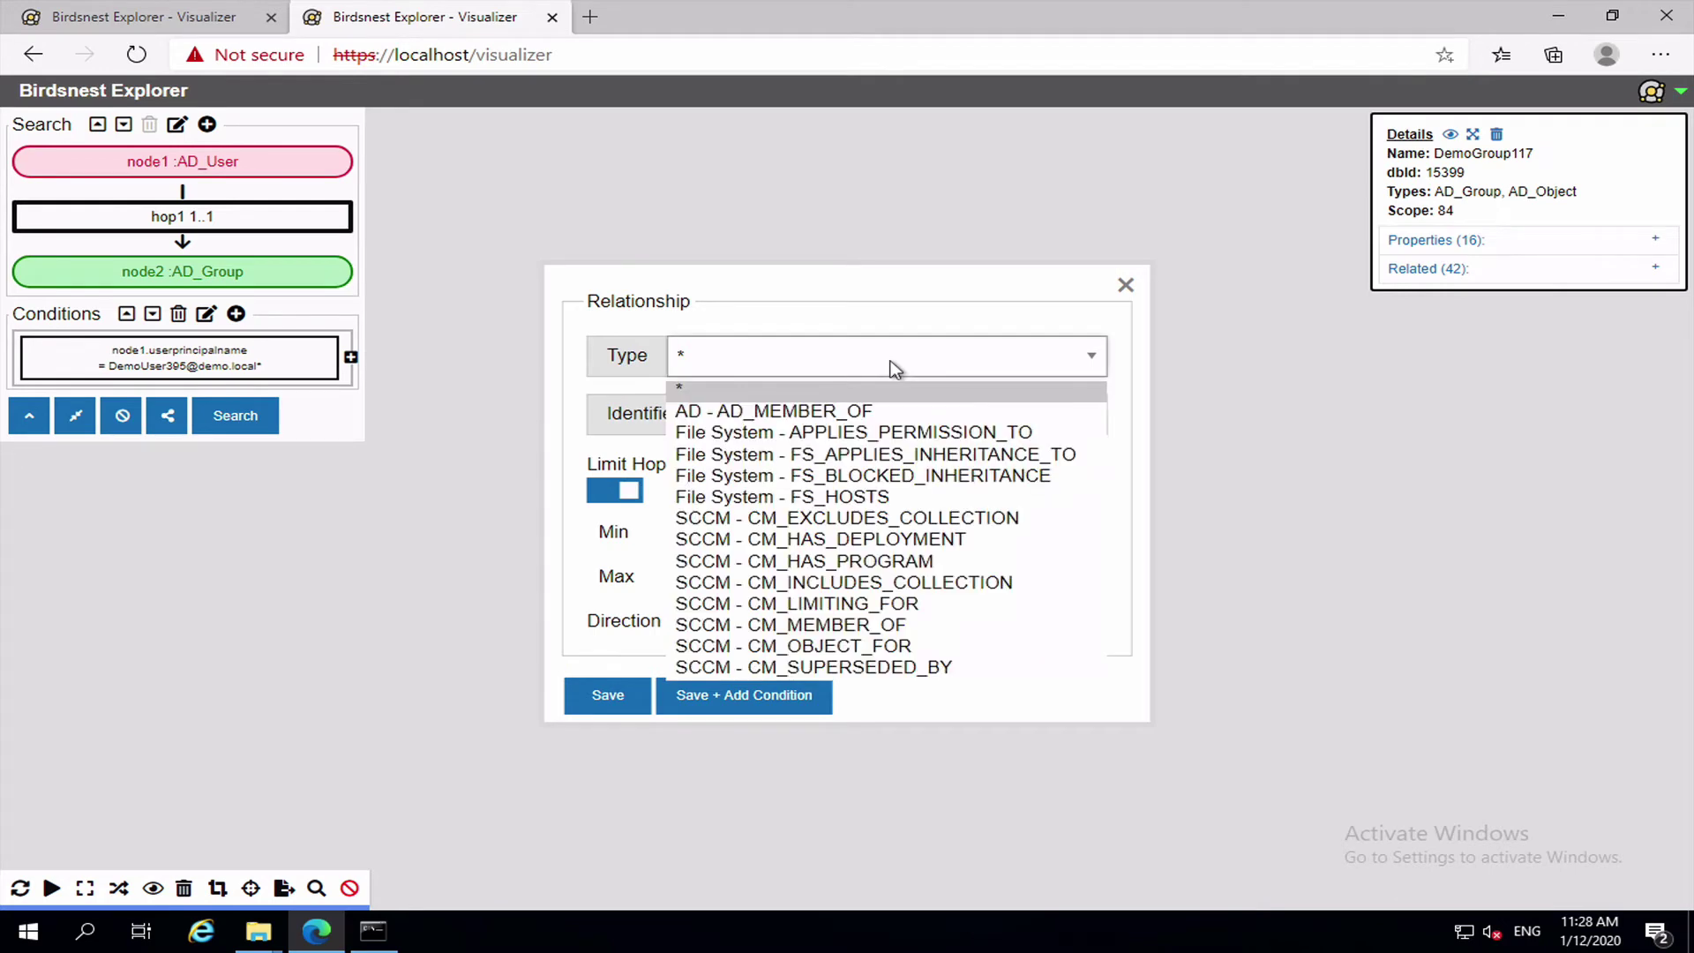
pyautogui.click(867, 413)
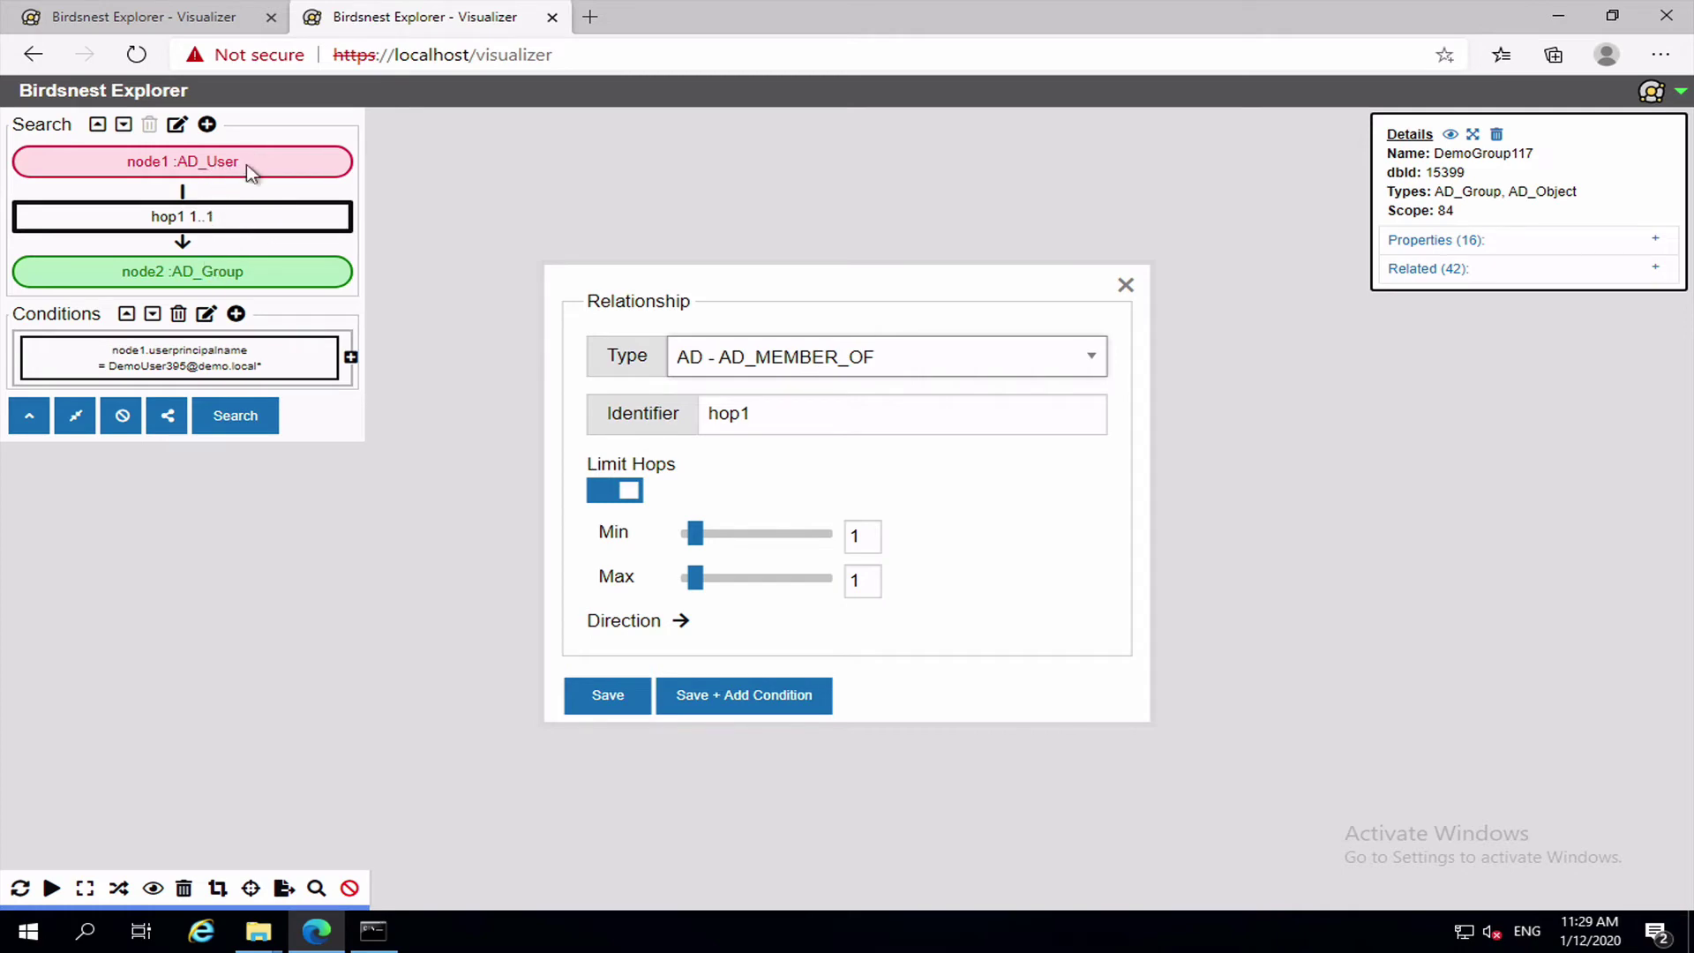
pyautogui.click(817, 414)
pyautogui.click(599, 492)
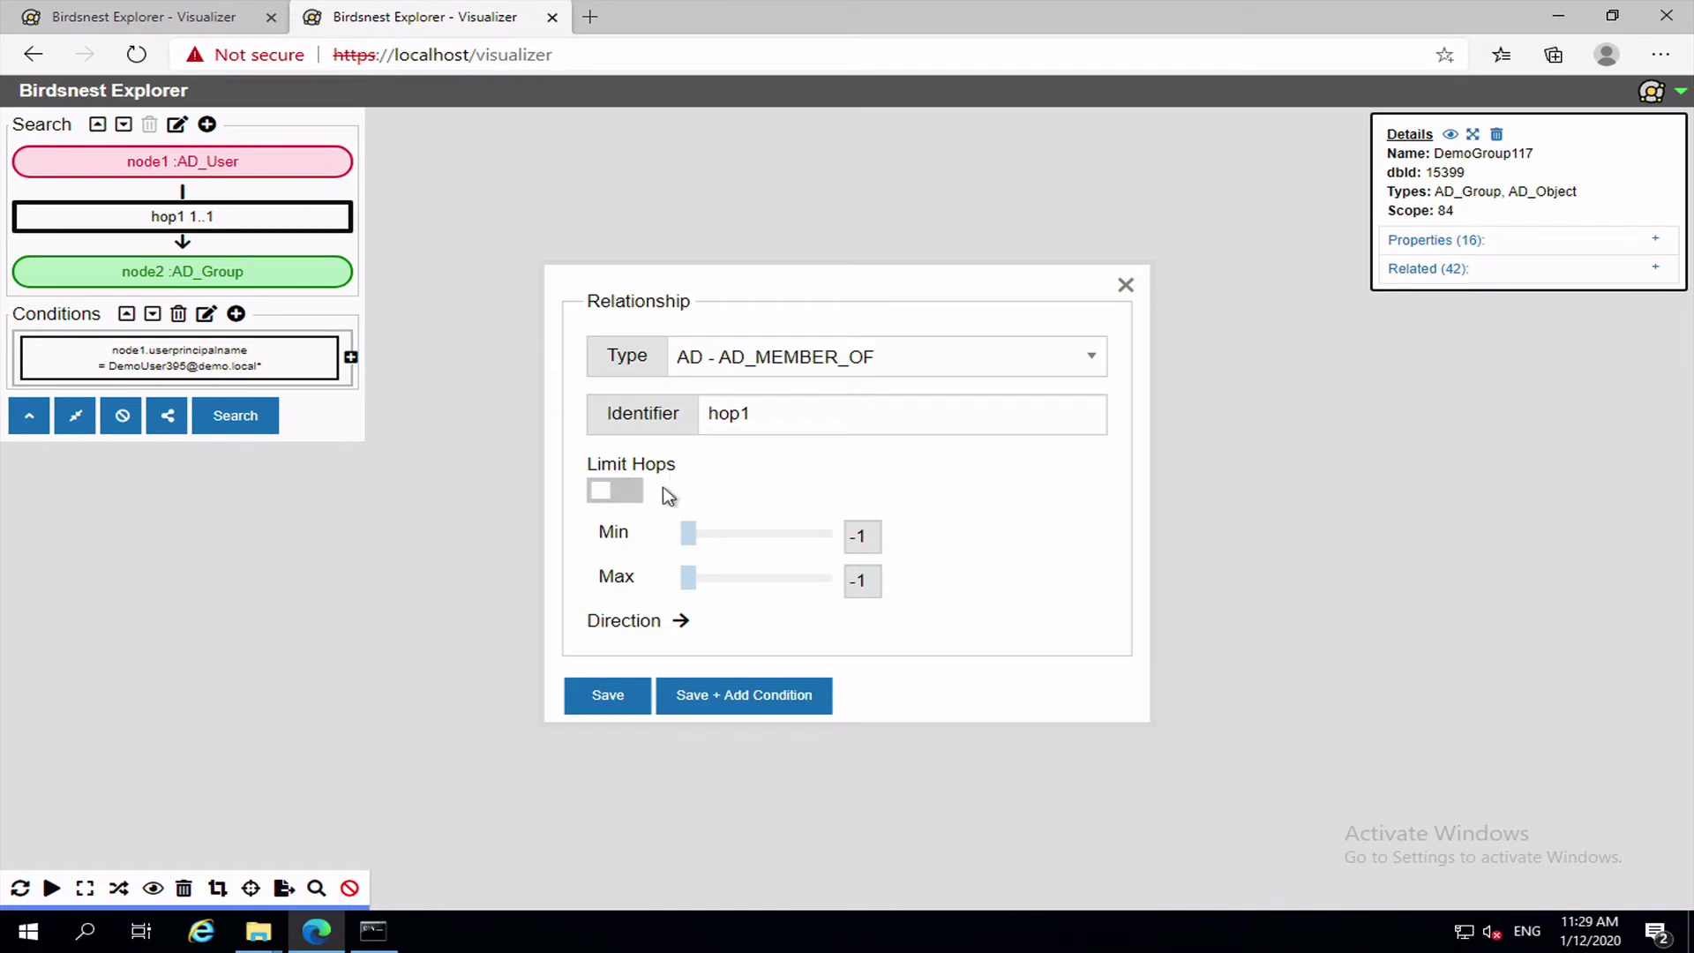
pyautogui.click(609, 694)
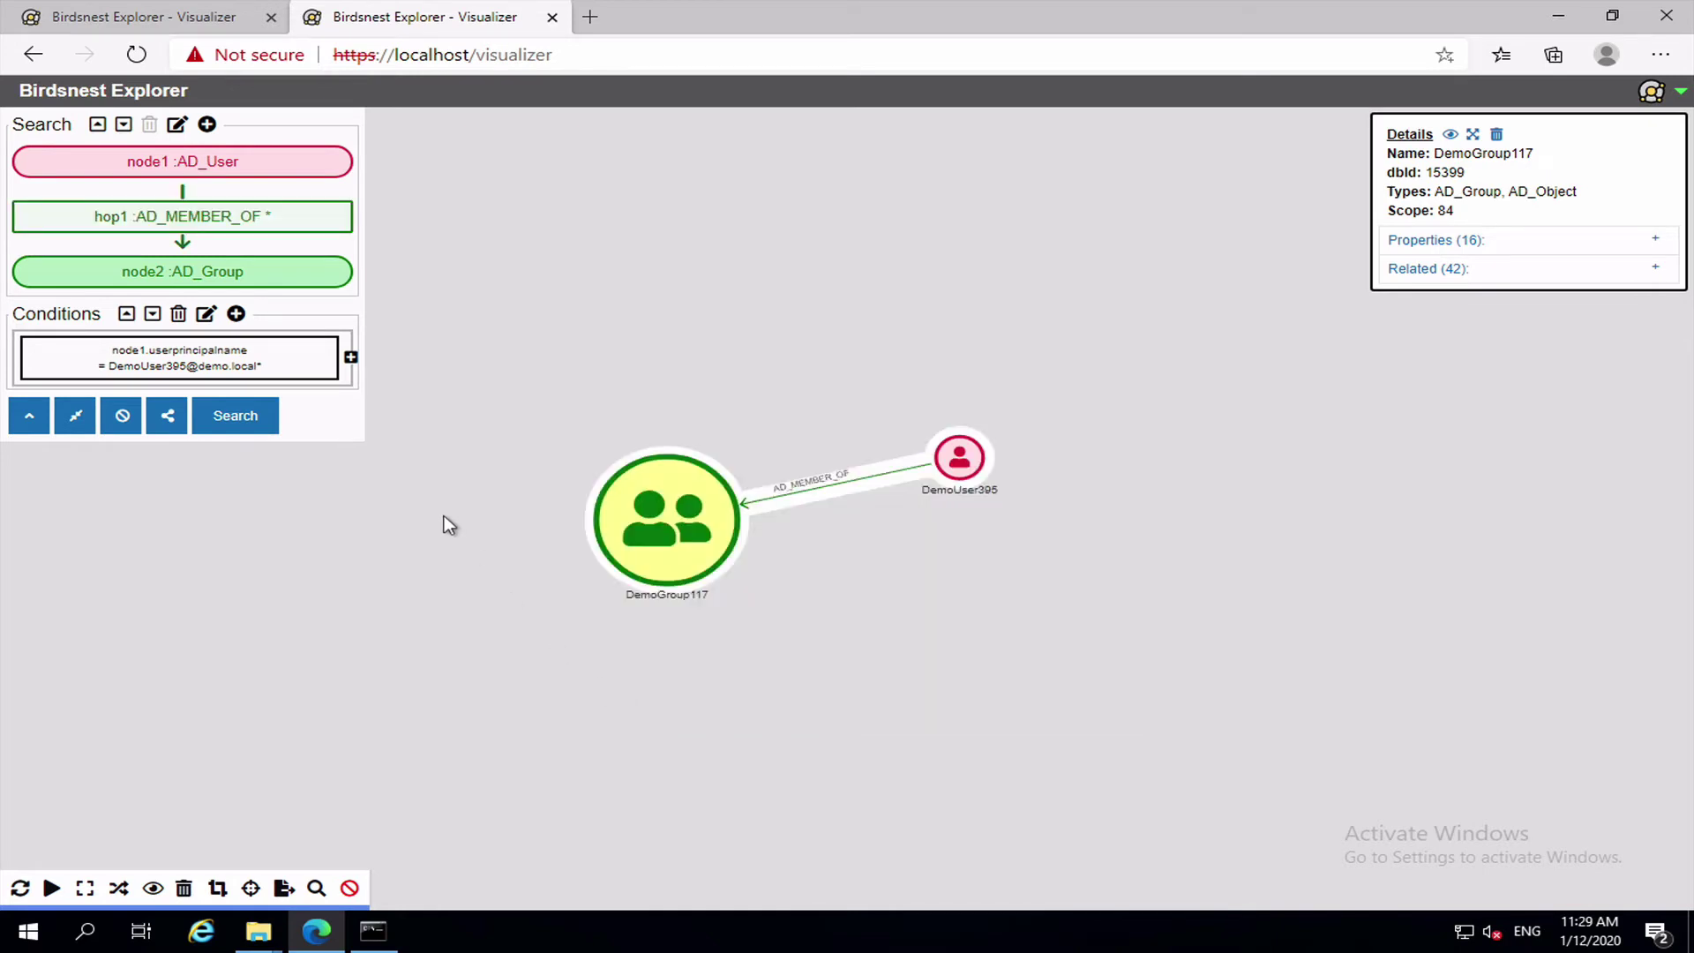
# Step: Run the query and add its 28 results to the graph
pyautogui.click(260, 416)
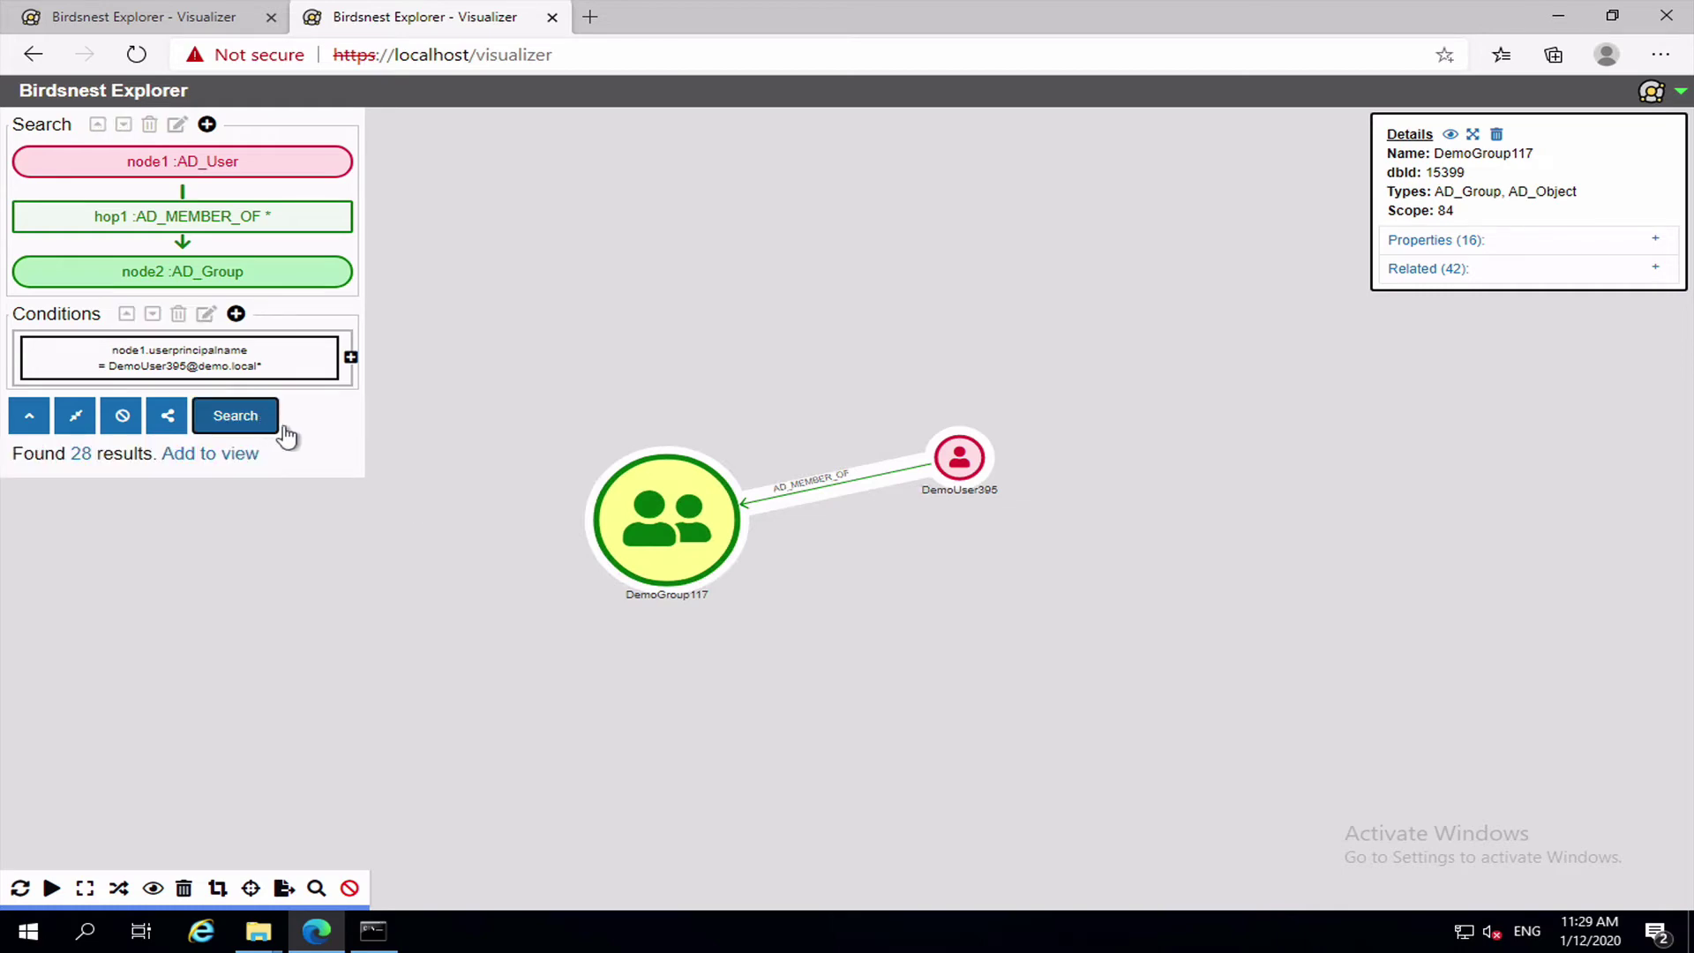
pyautogui.click(227, 455)
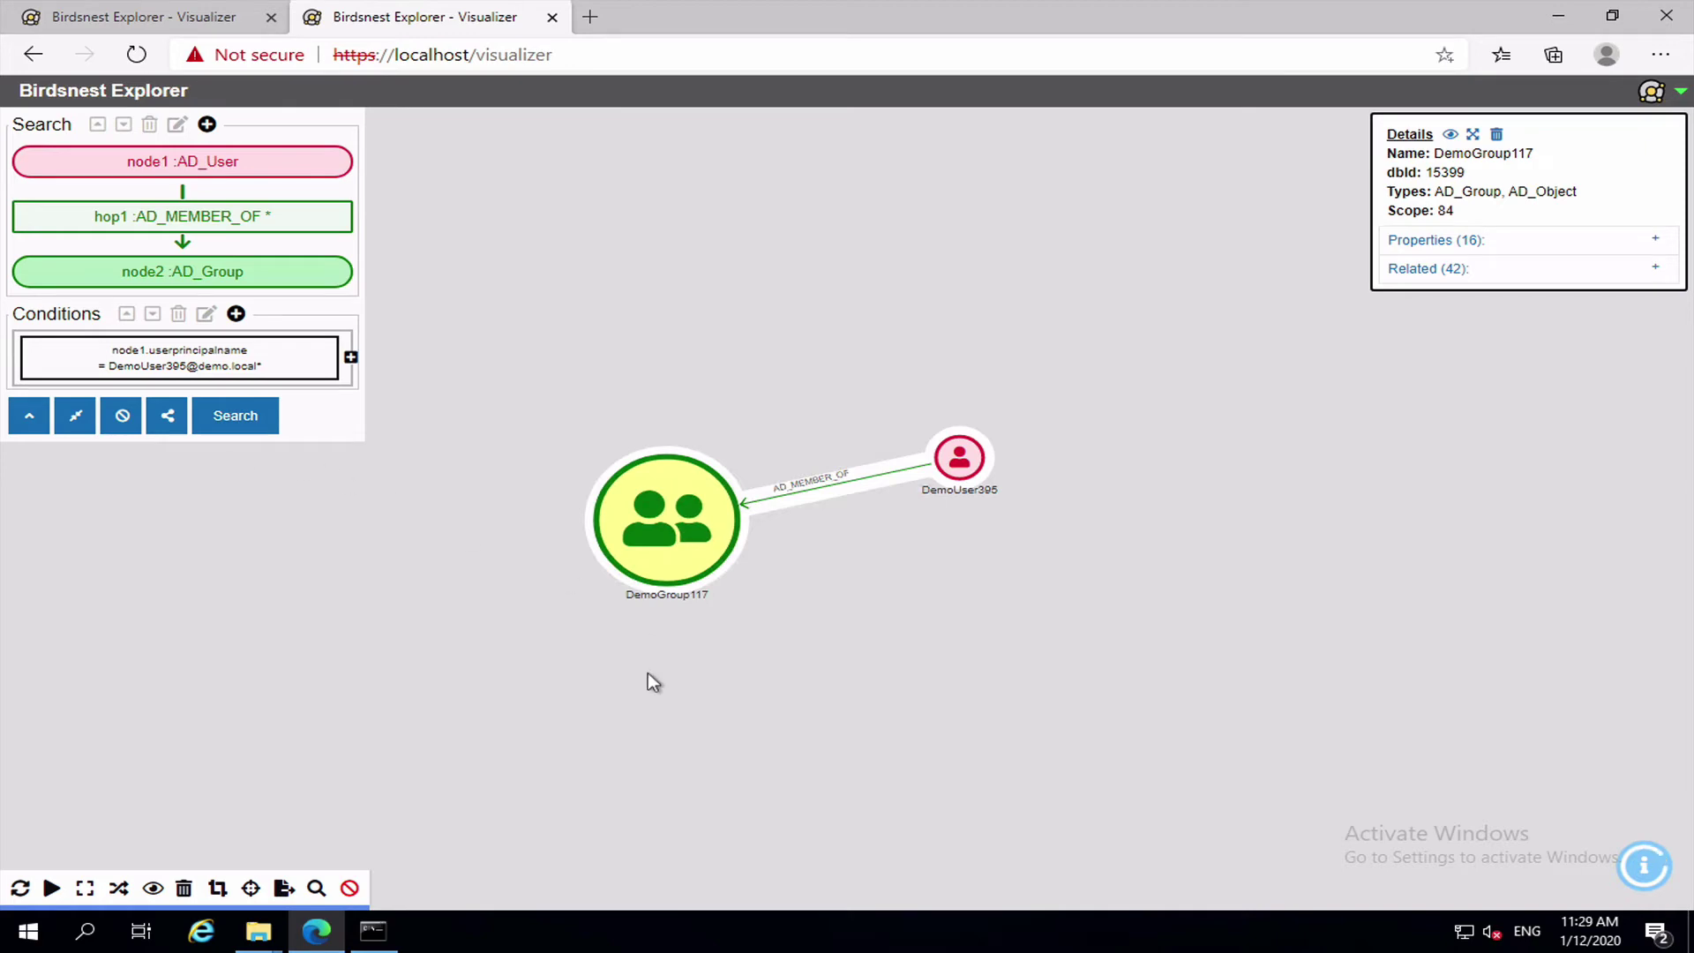
pyautogui.click(29, 418)
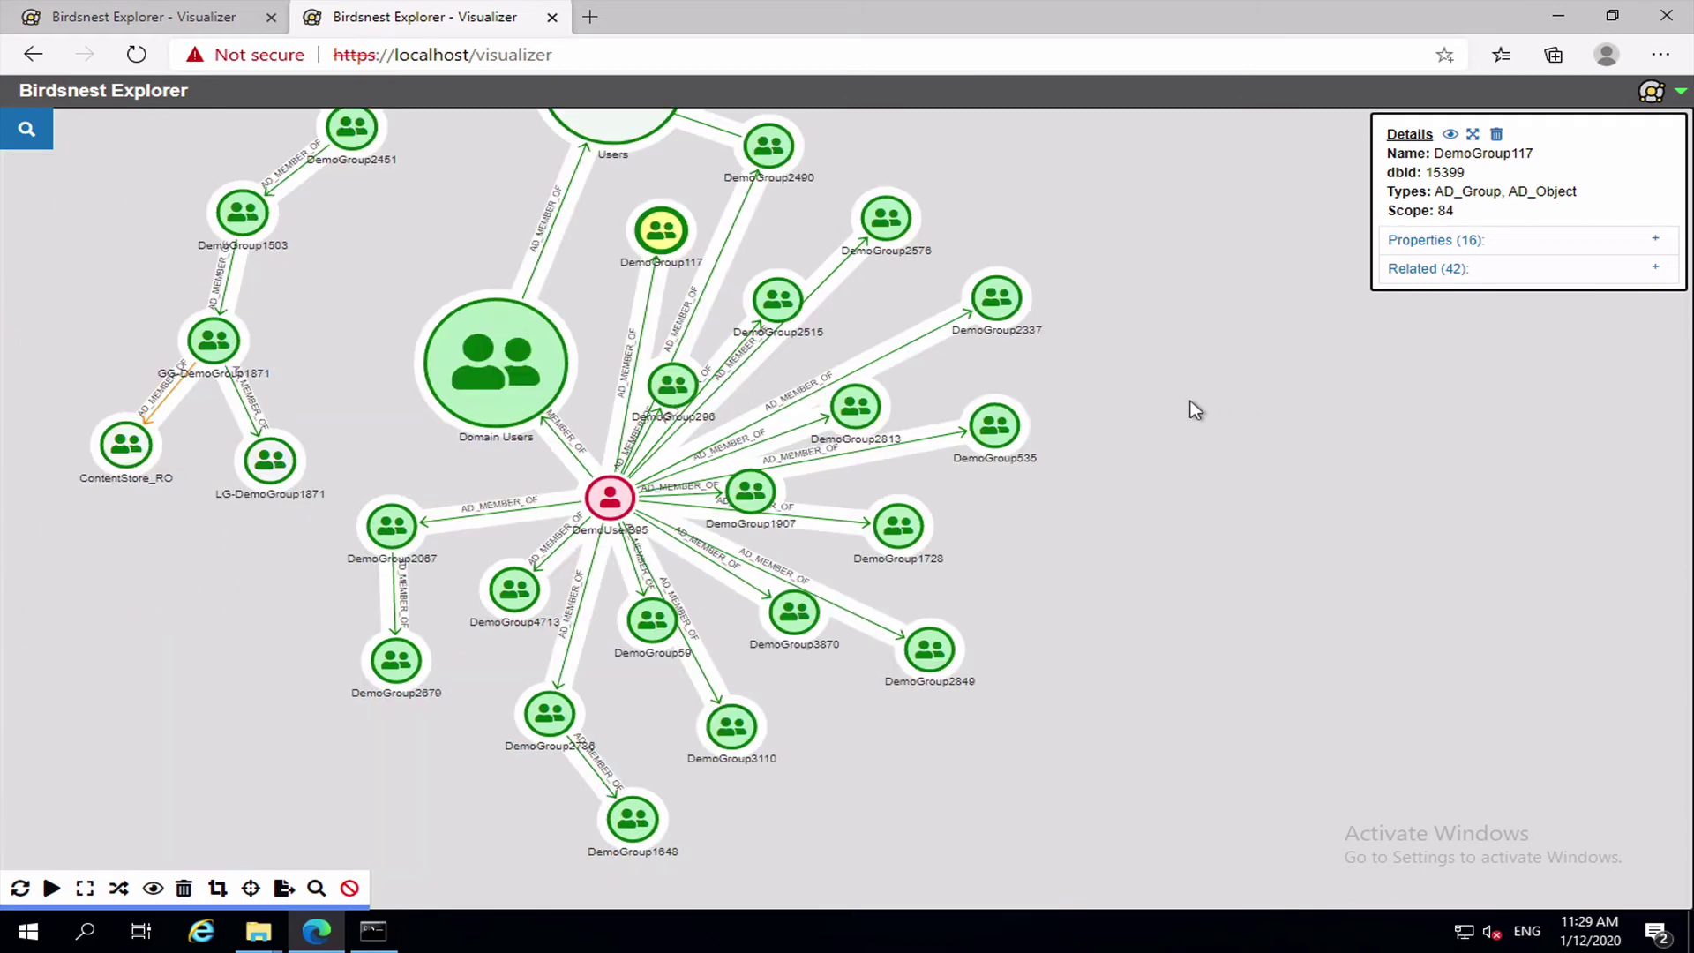
# Step: Arrange the membership graph and inspect DemoGroup2490, DemoGroup2103 and the ContentStore_RO link
pyautogui.moveTo(1196, 410); pyautogui.dragTo(1227, 613)
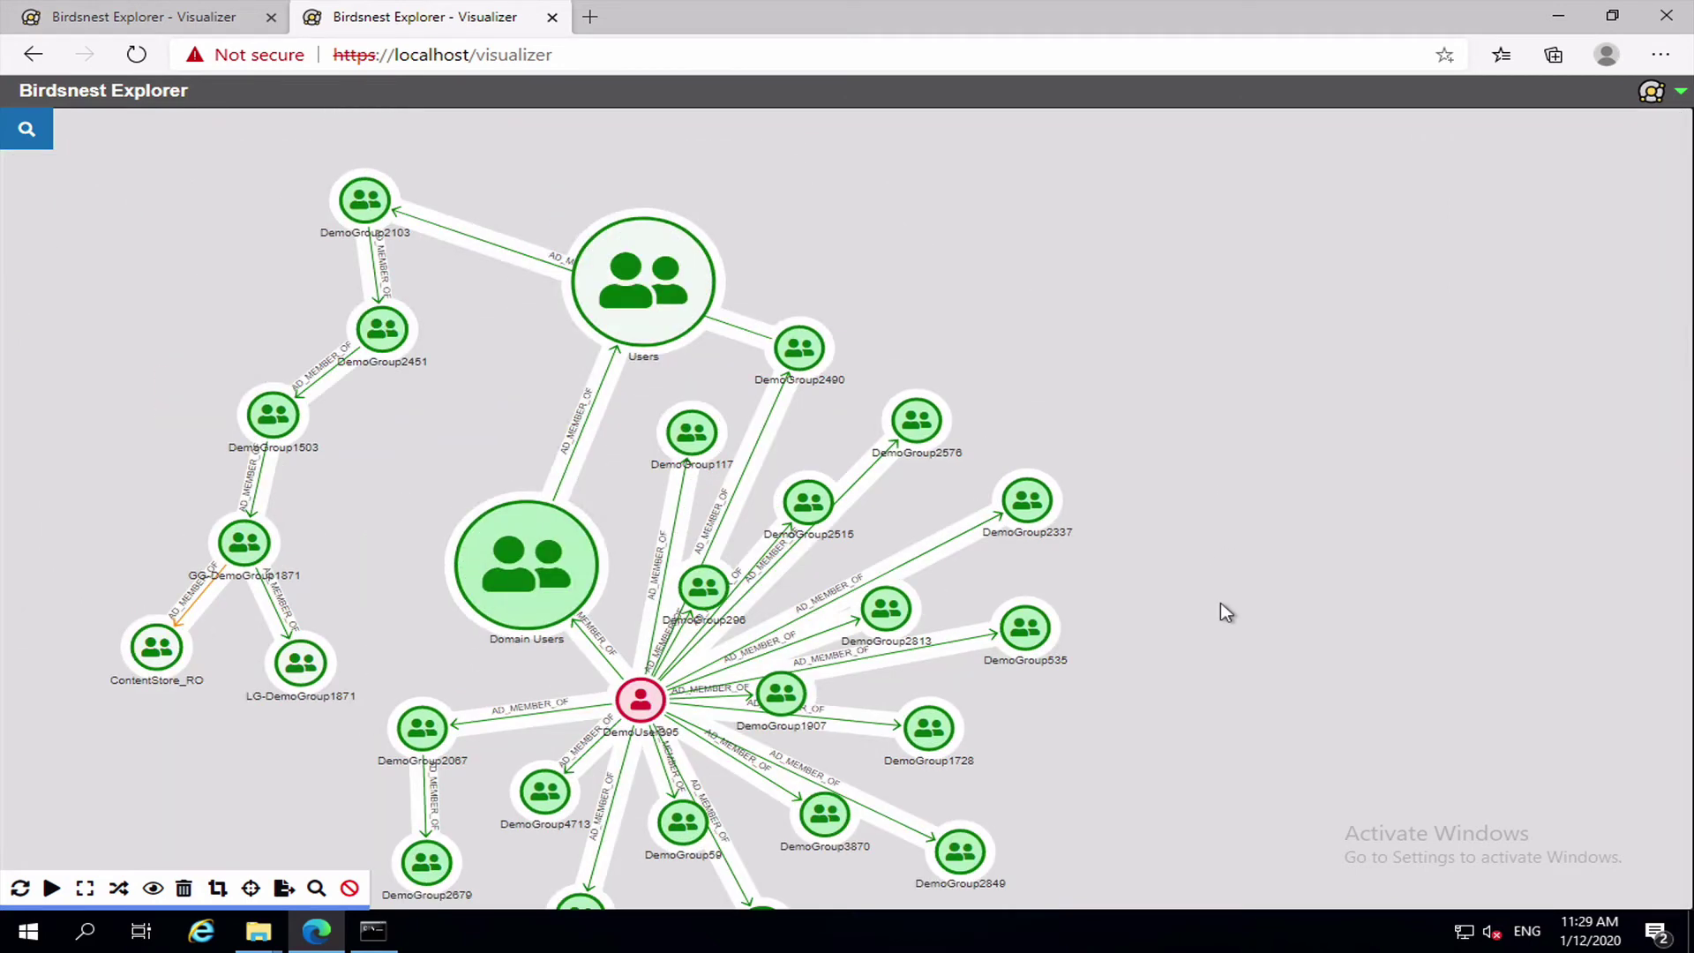
pyautogui.moveTo(626, 313); pyautogui.dragTo(518, 382)
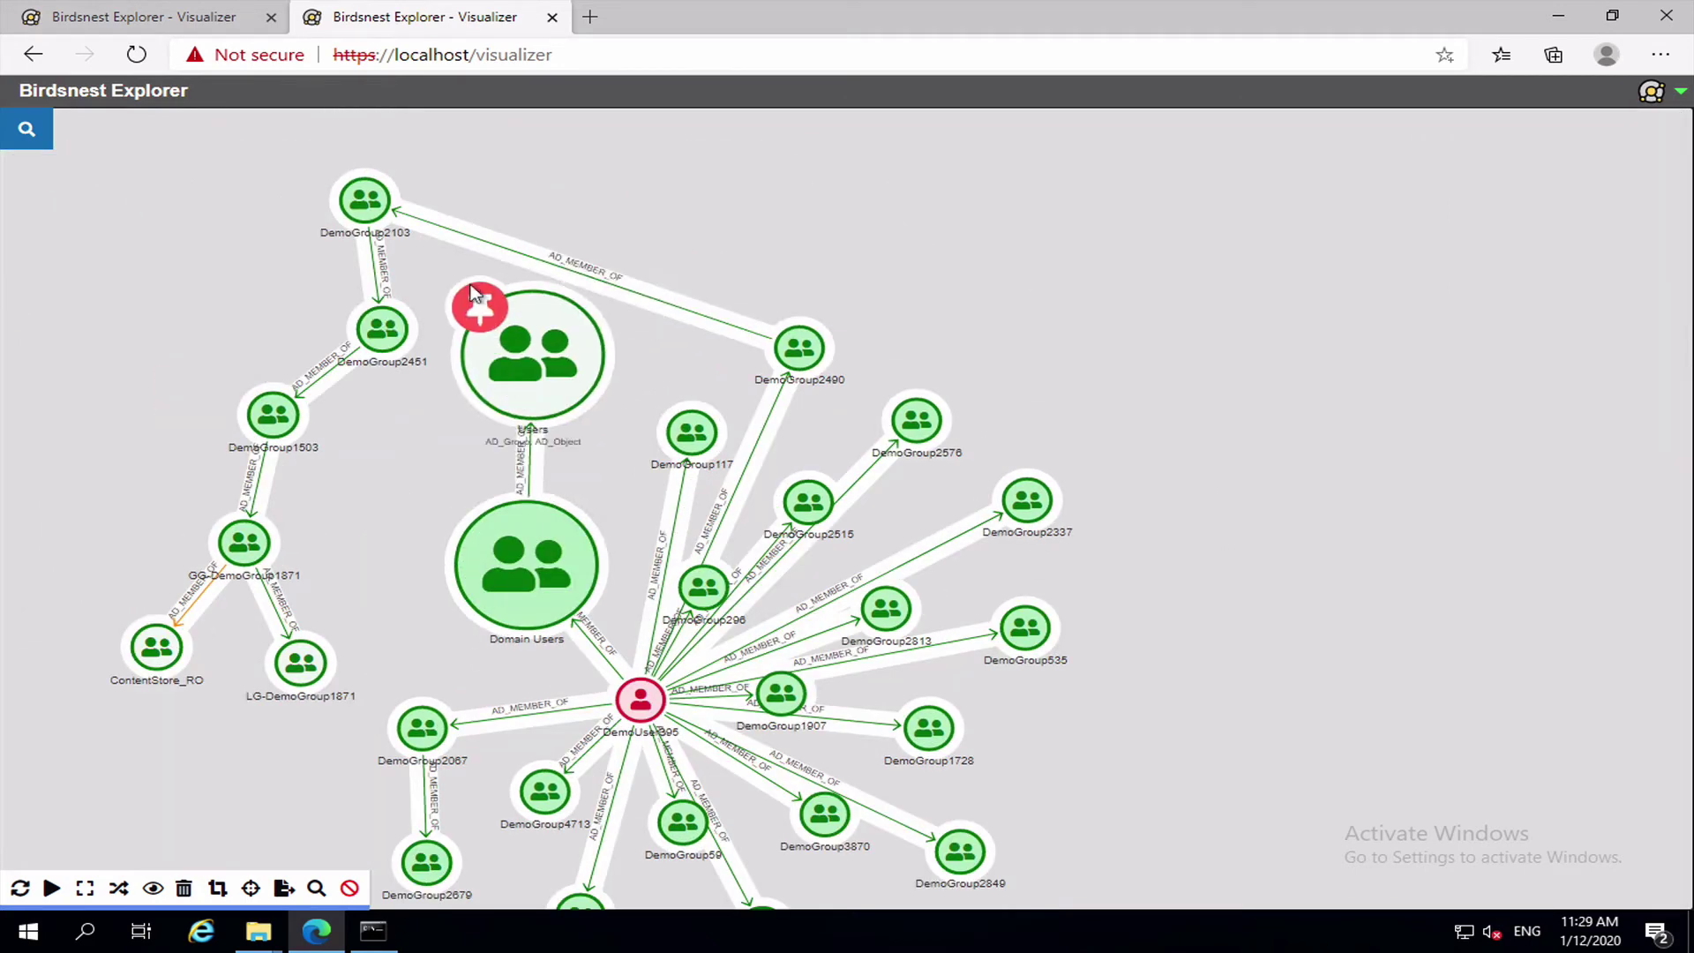
pyautogui.click(479, 308)
pyautogui.click(799, 348)
pyautogui.click(370, 205)
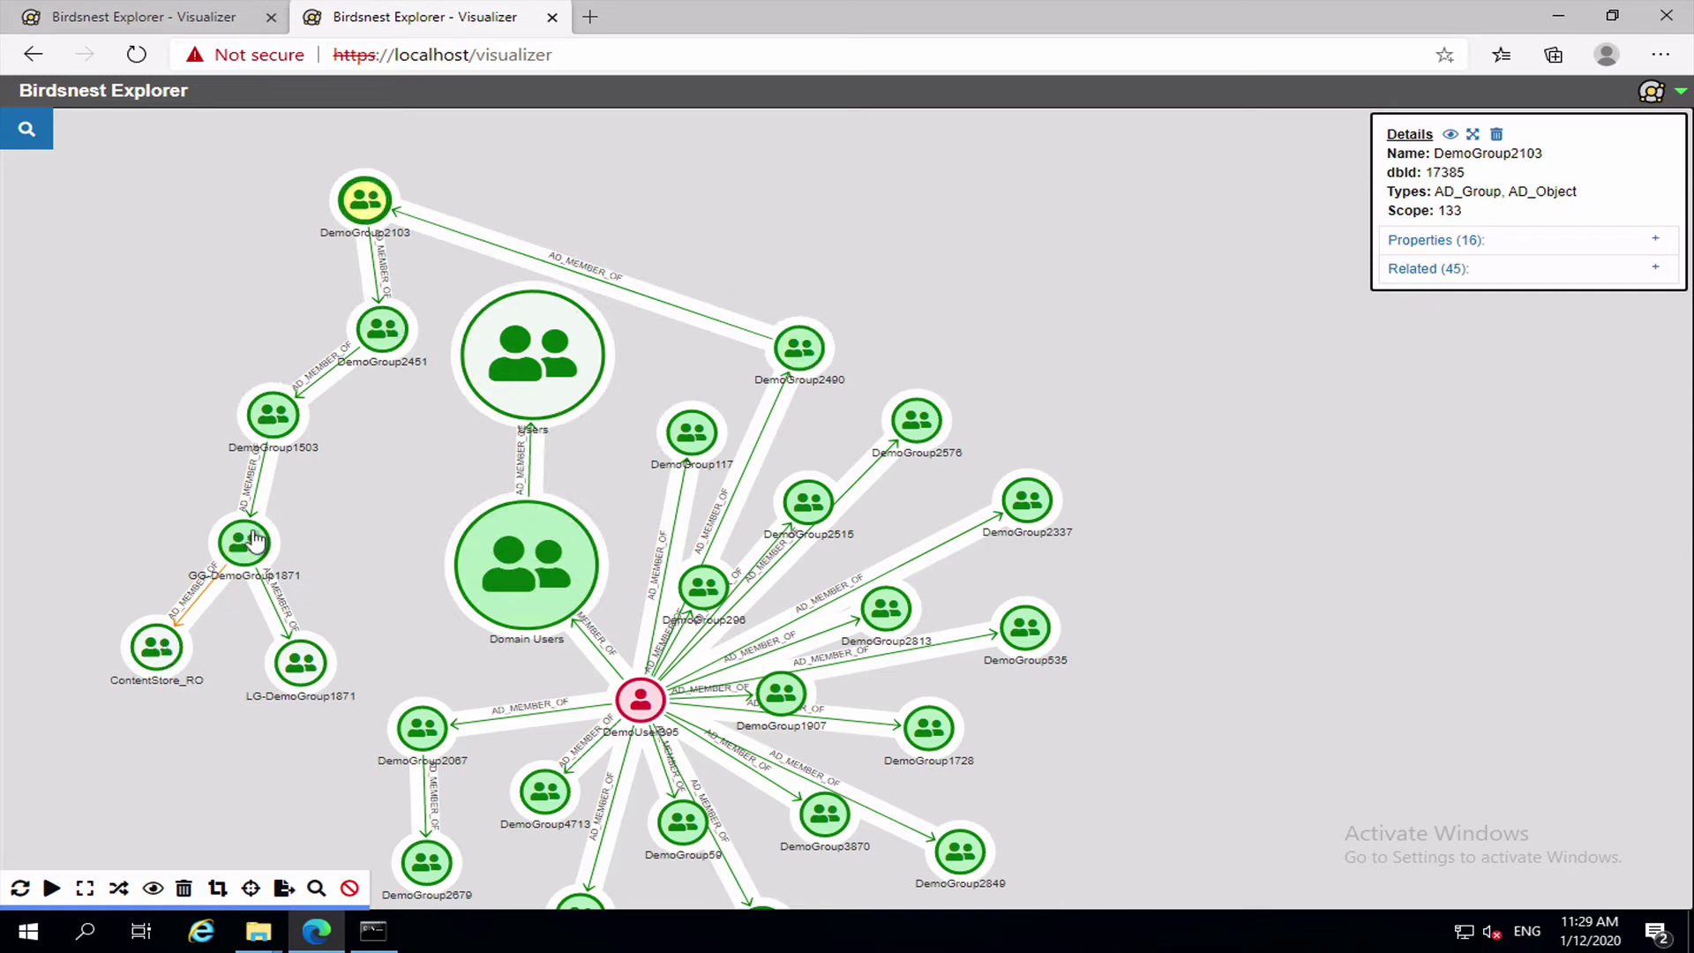
pyautogui.click(190, 606)
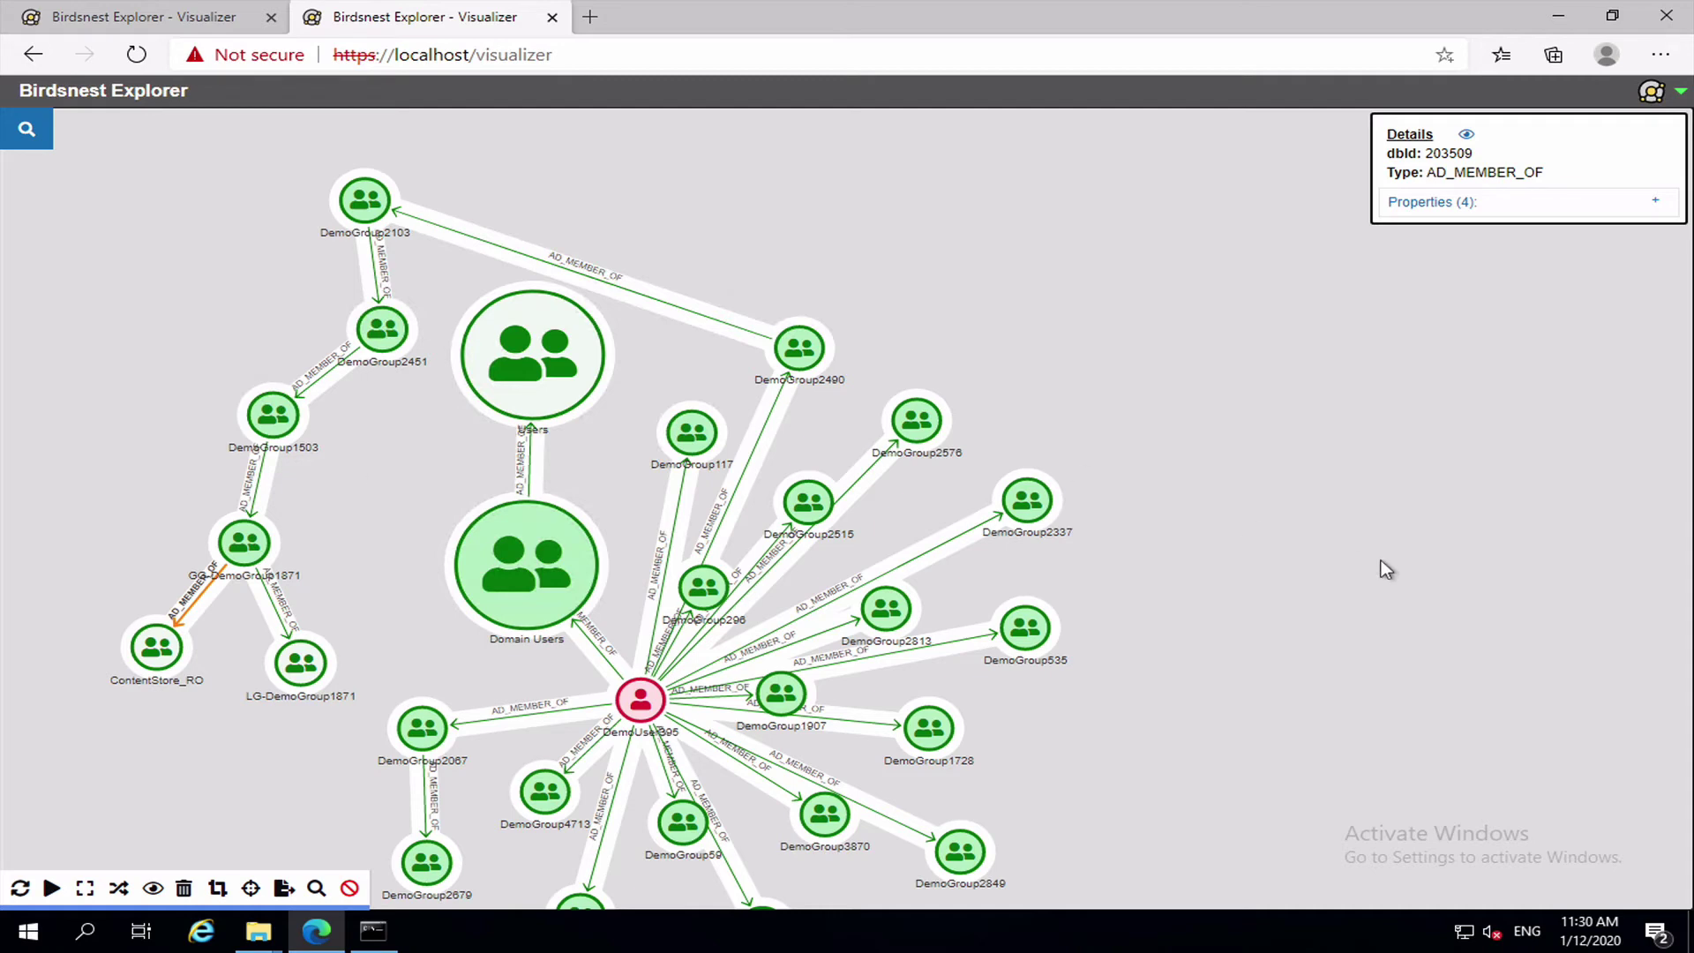
pyautogui.moveTo(1252, 666); pyautogui.dragTo(1366, 574)
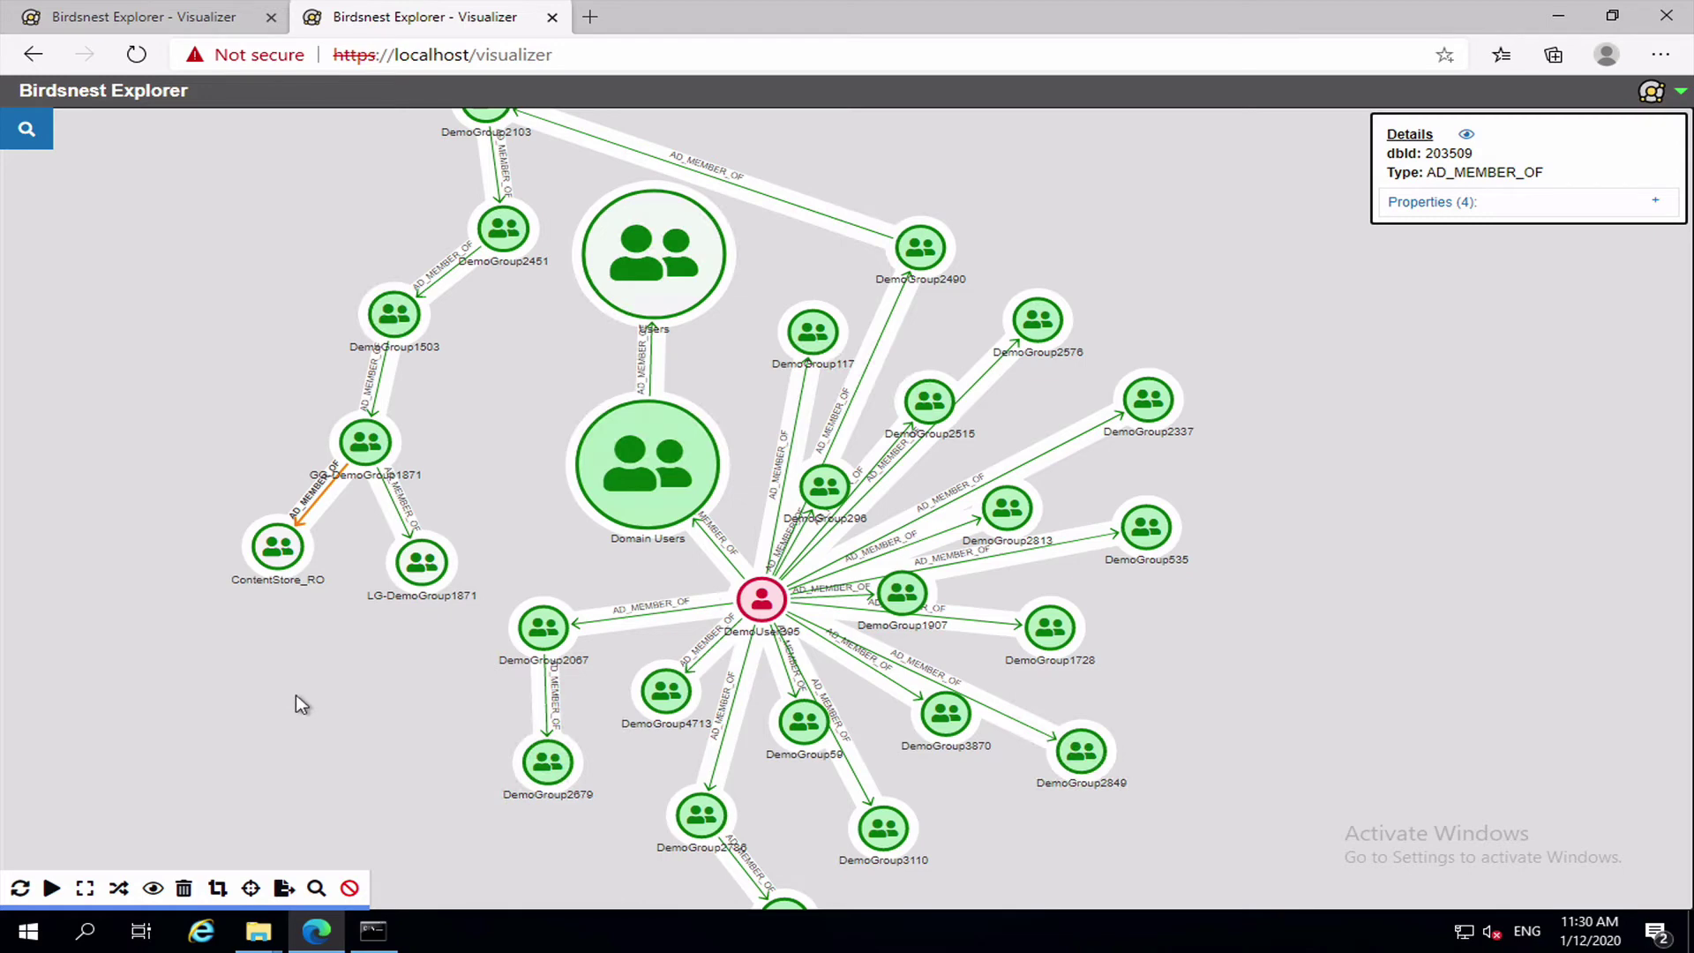
pyautogui.scroll(-1, 297, 699)
pyautogui.scroll(-1, 295, 704)
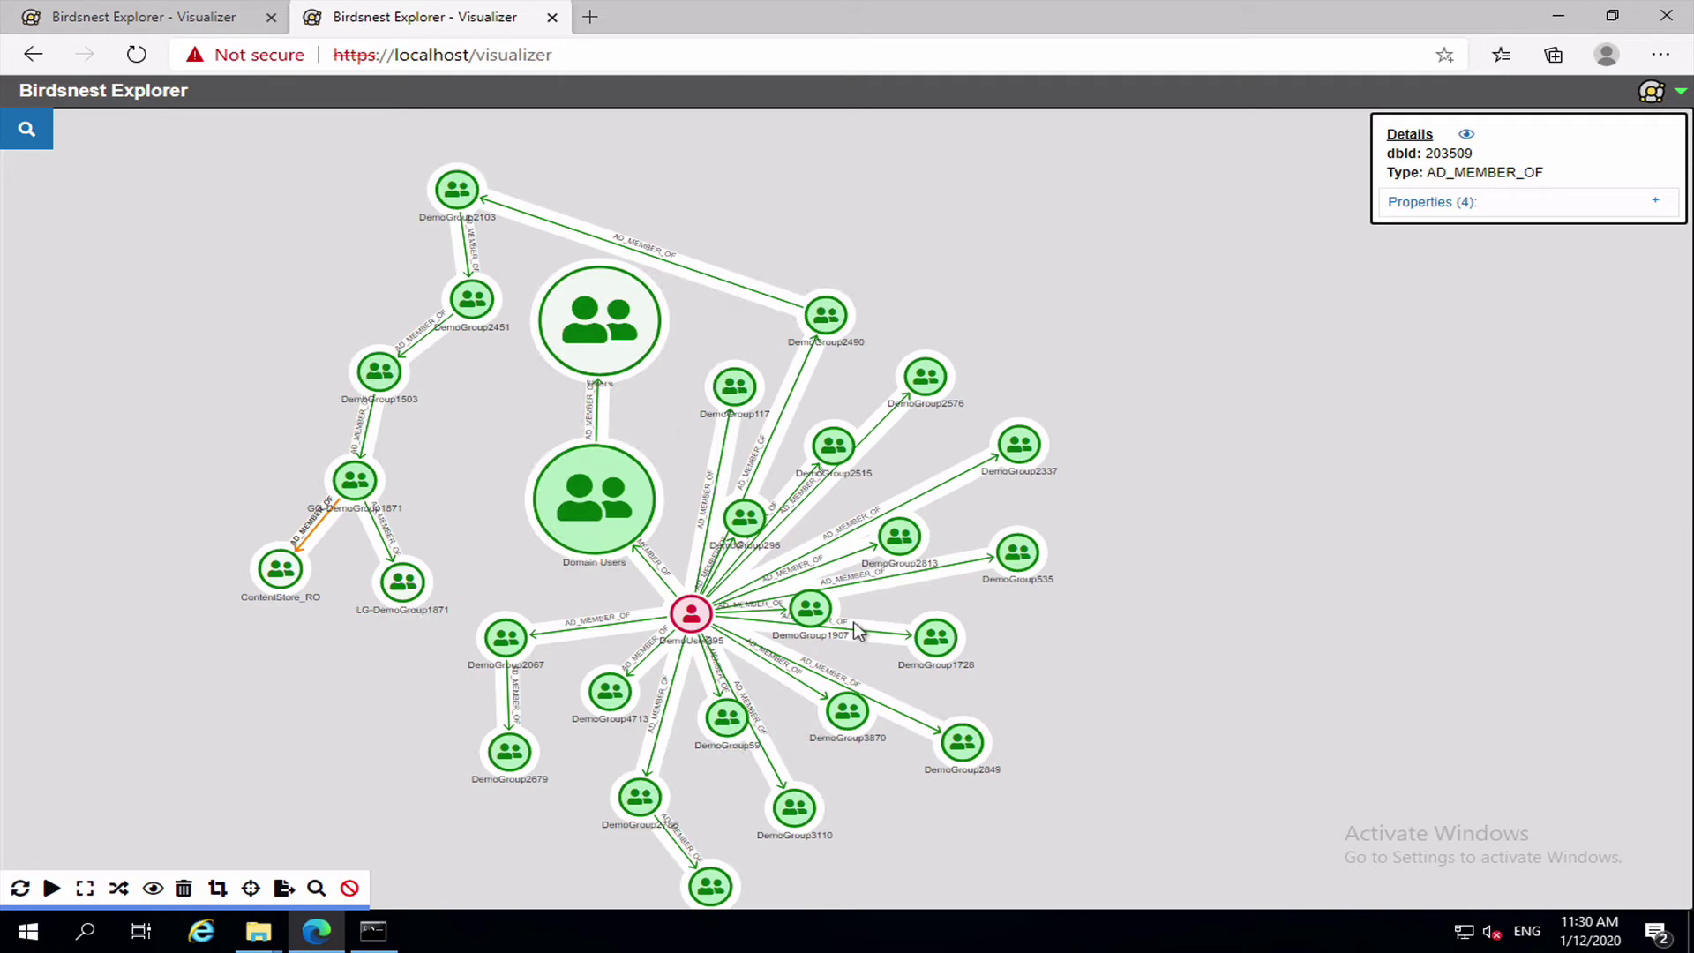
# Step: Clear the current graph view
pyautogui.click(35, 132)
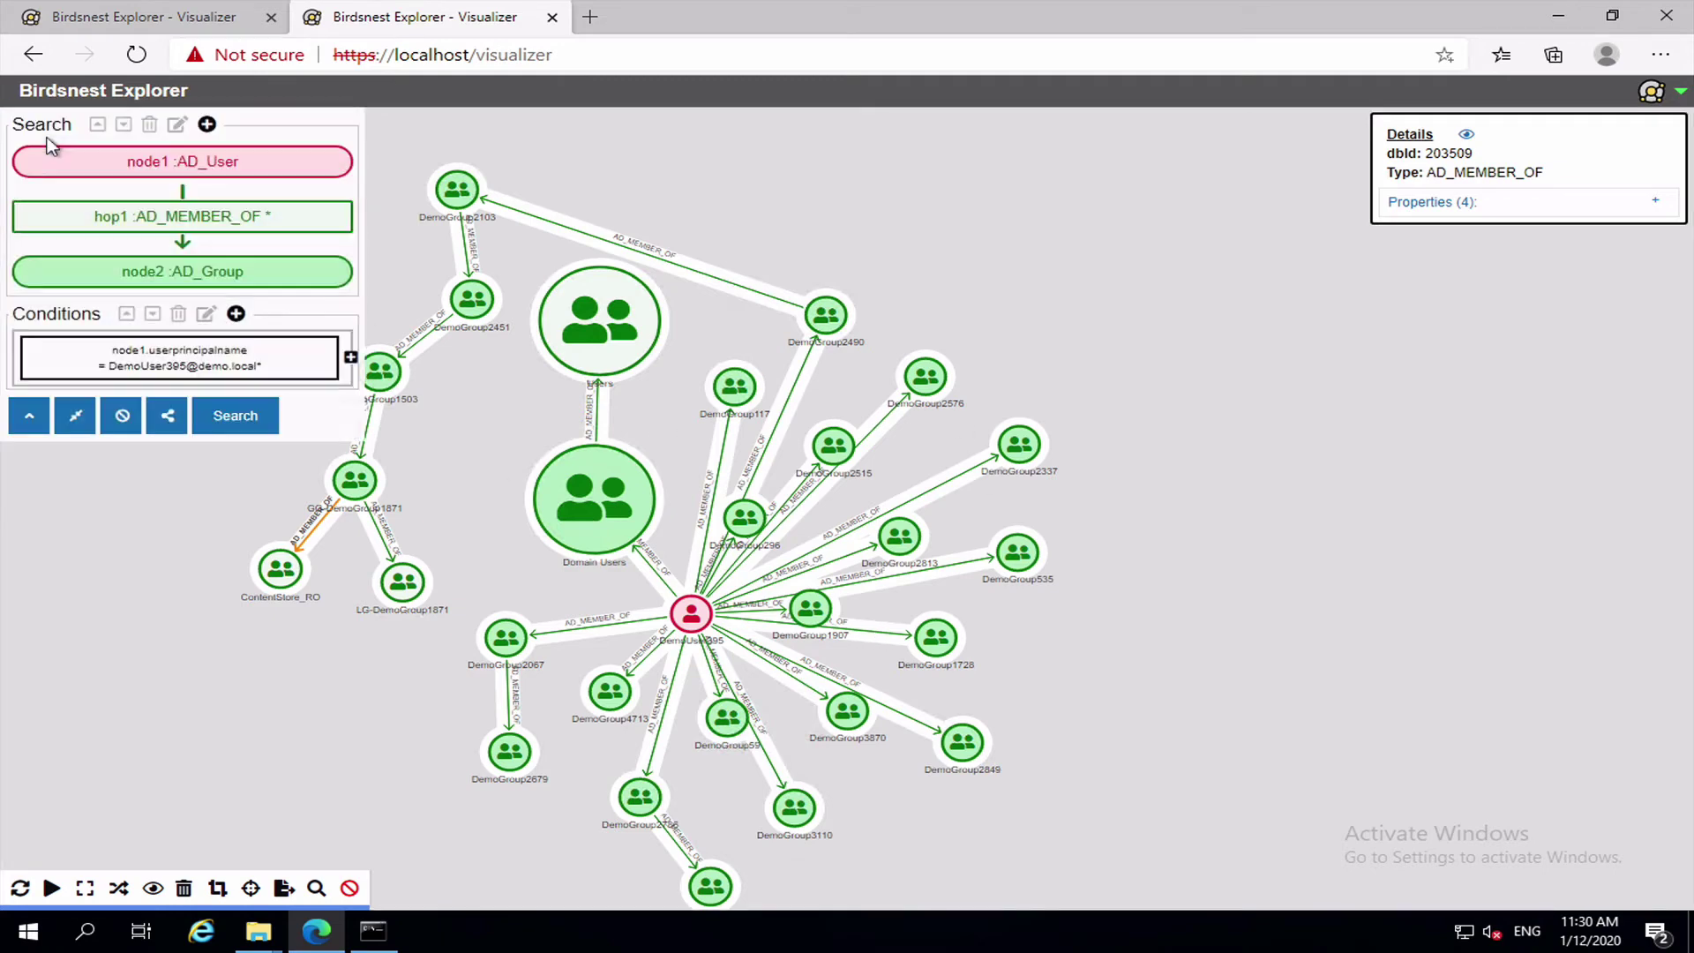
pyautogui.click(350, 887)
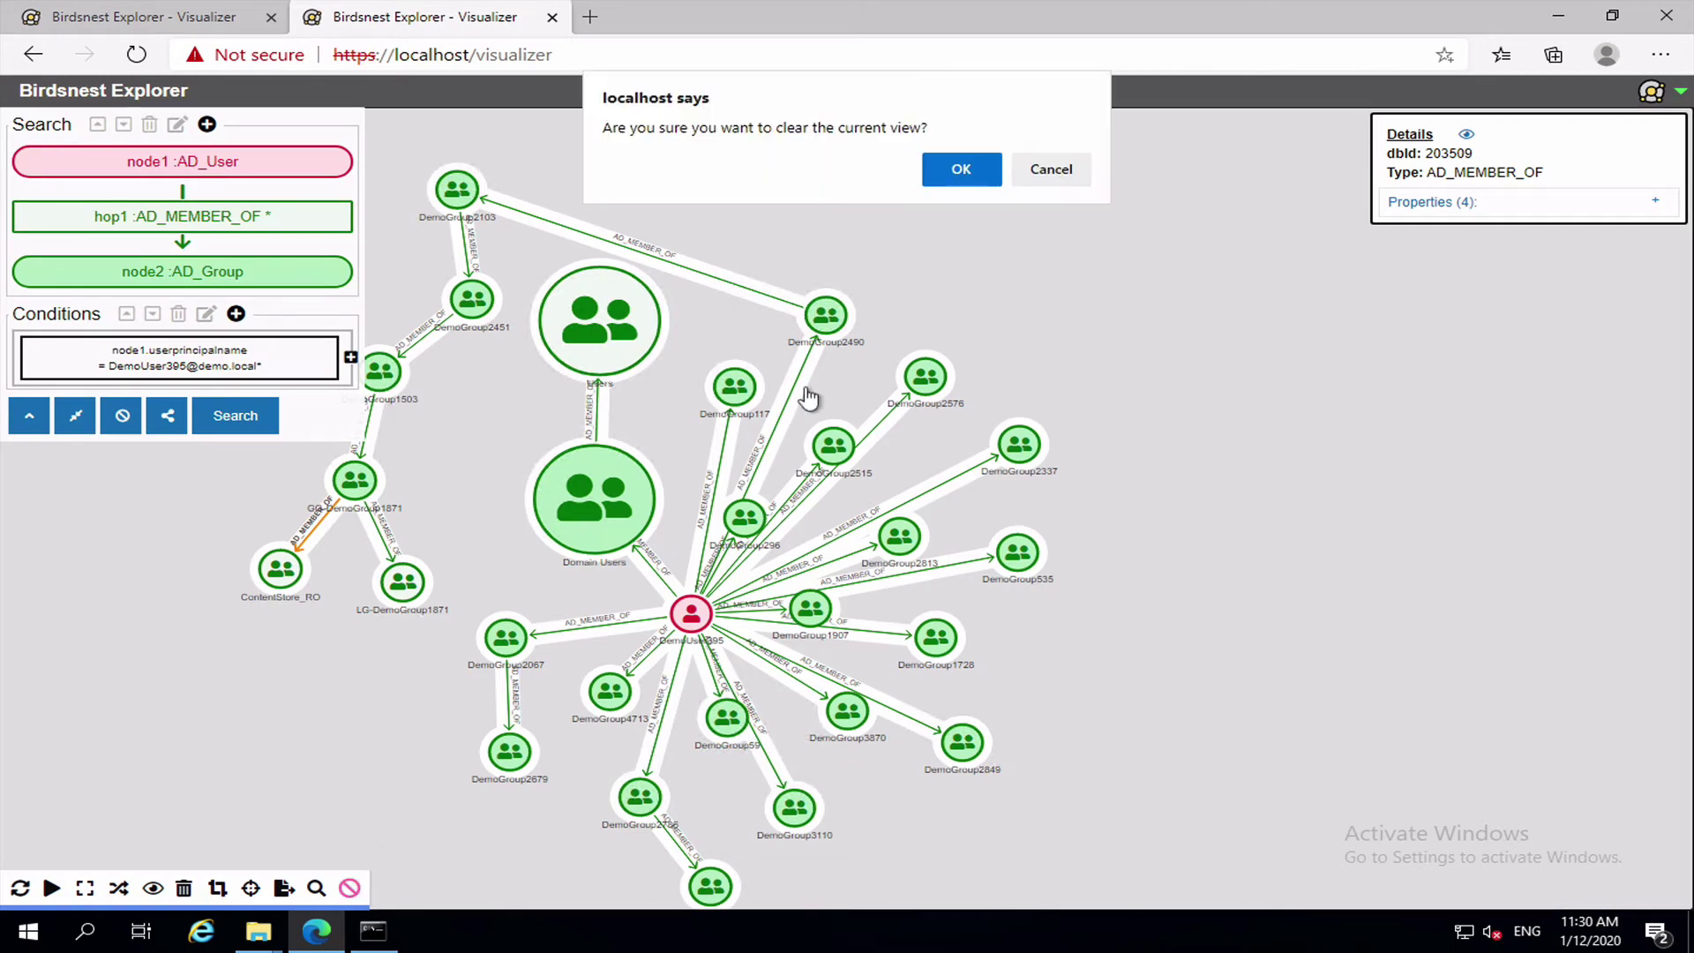
pyautogui.click(961, 166)
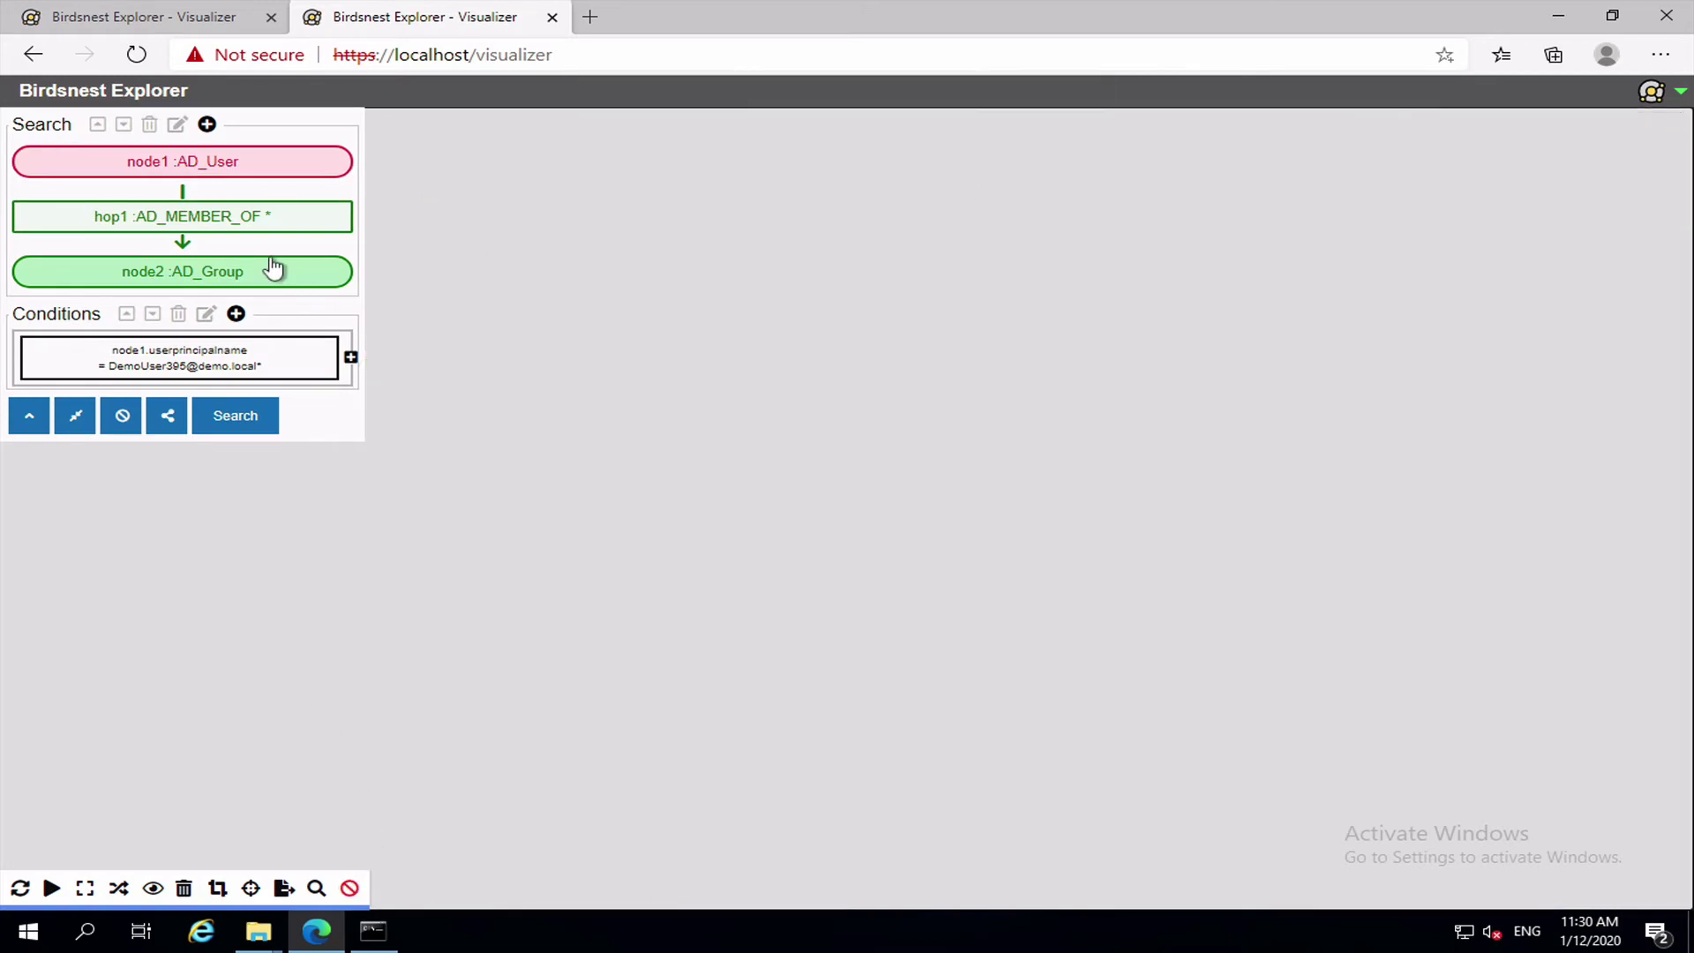
# Step: Append a hop to a third node typed FS_Folder and run the search, getting 9 results
pyautogui.click(210, 165)
pyautogui.click(203, 276)
pyautogui.click(207, 124)
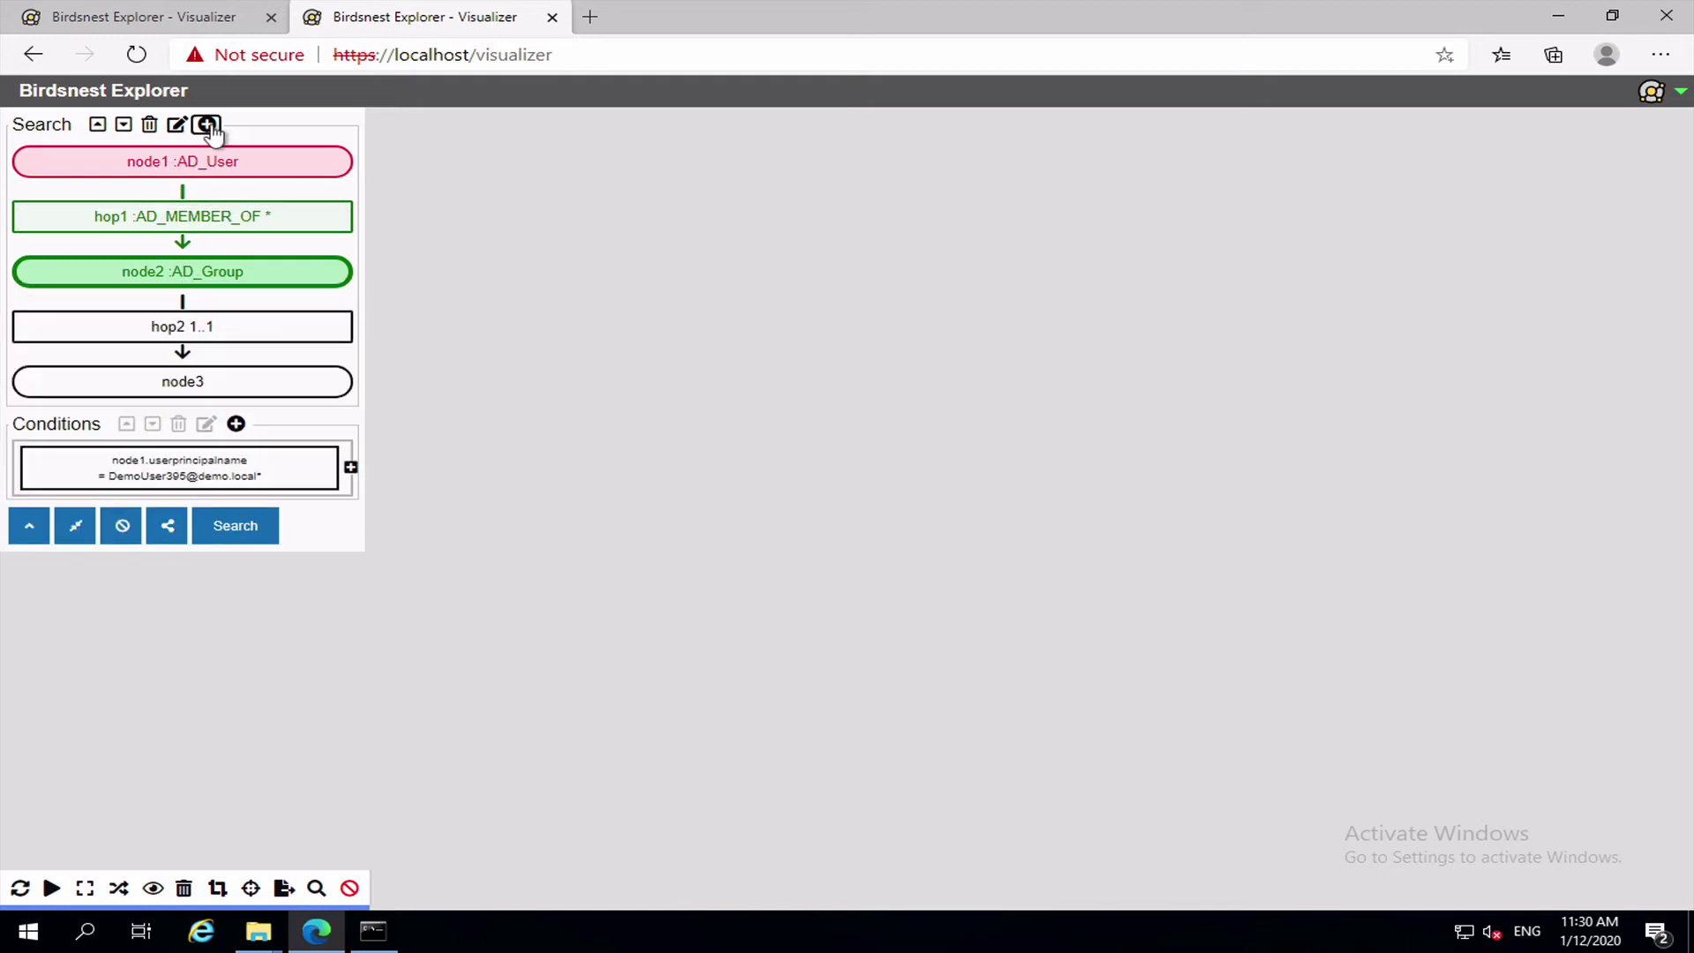
pyautogui.doubleClick(256, 379)
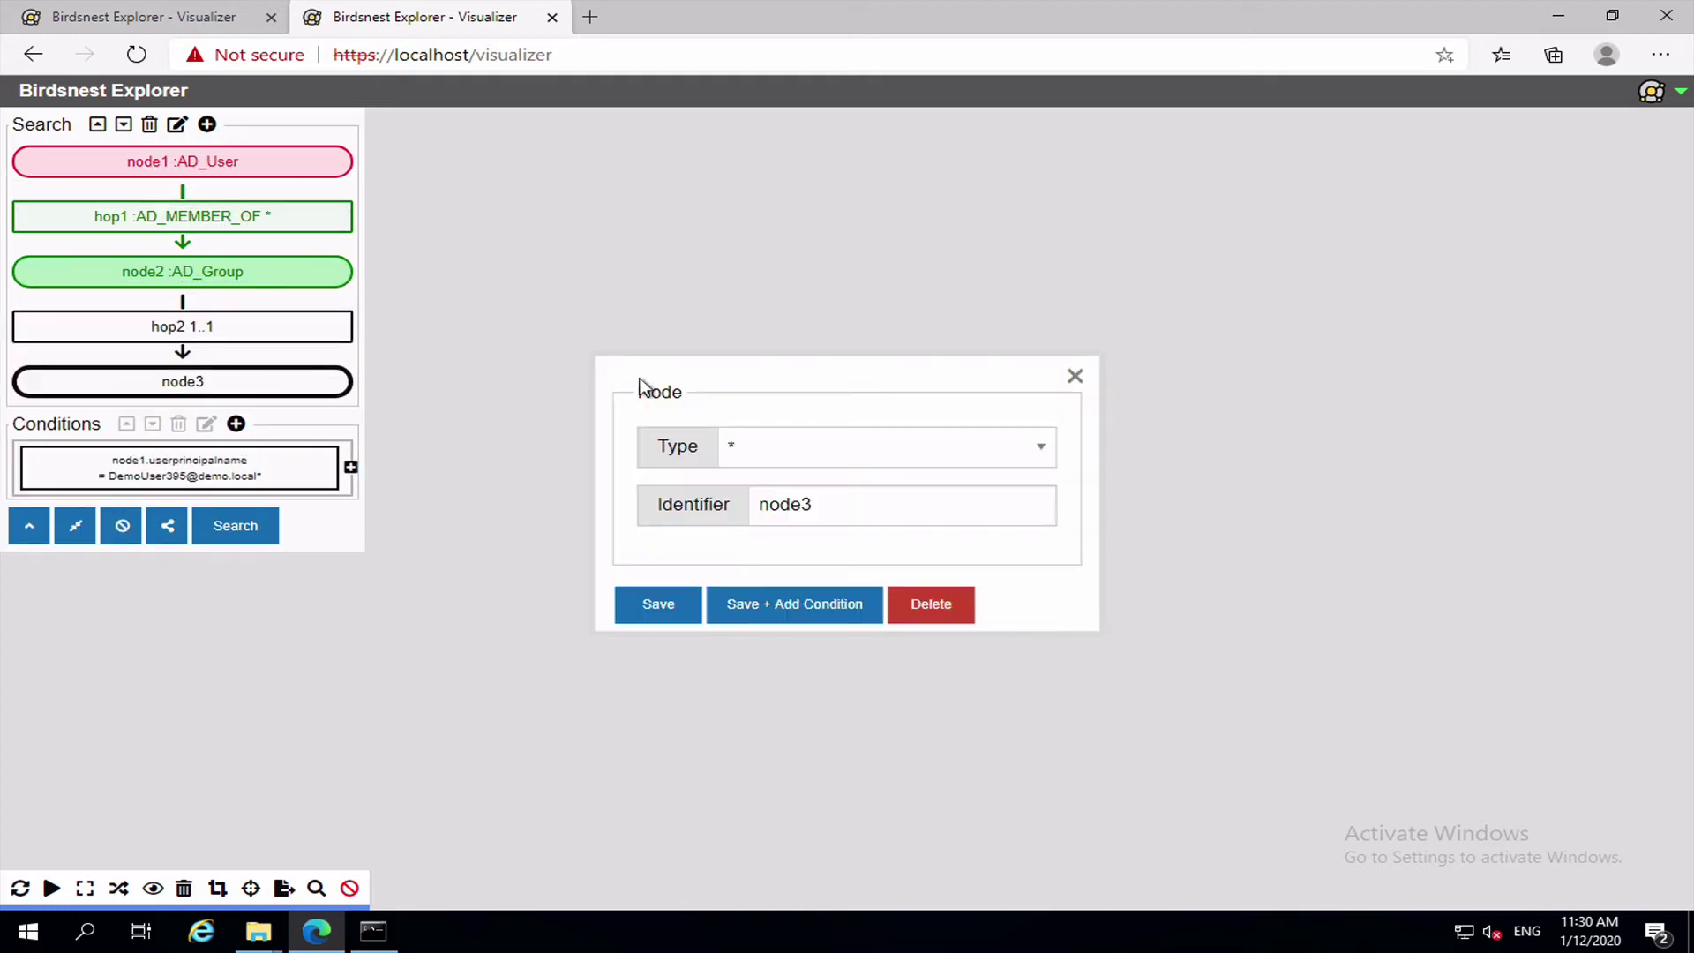
pyautogui.click(880, 449)
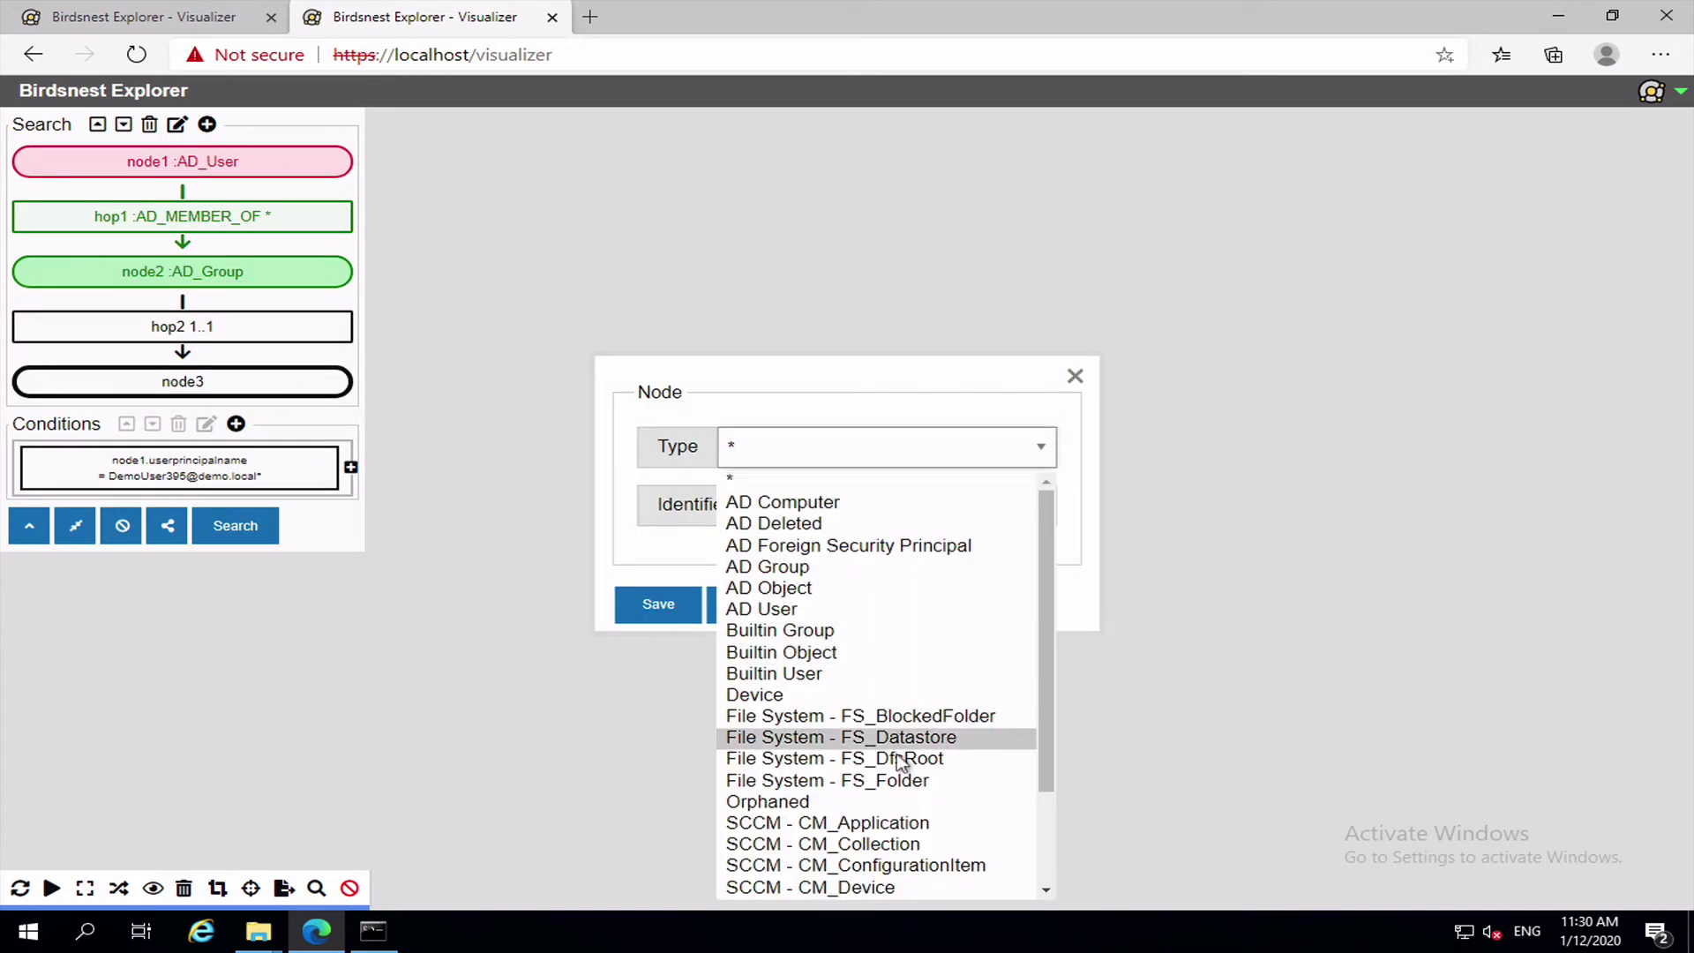
pyautogui.click(900, 782)
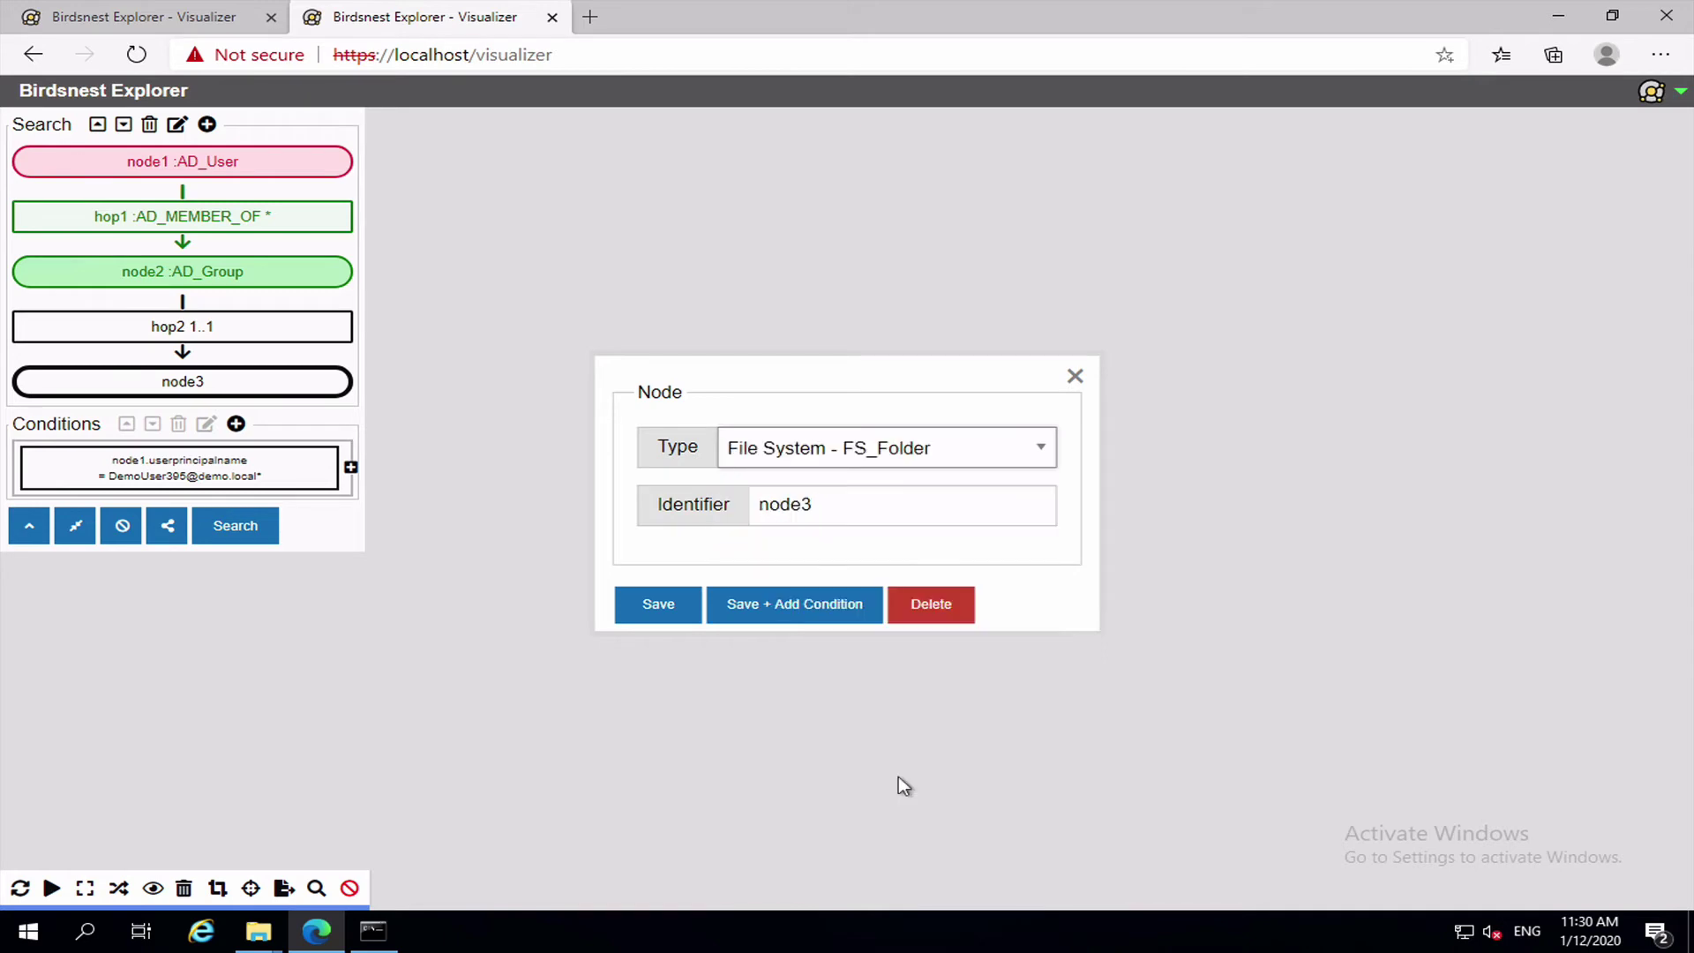
pyautogui.click(659, 607)
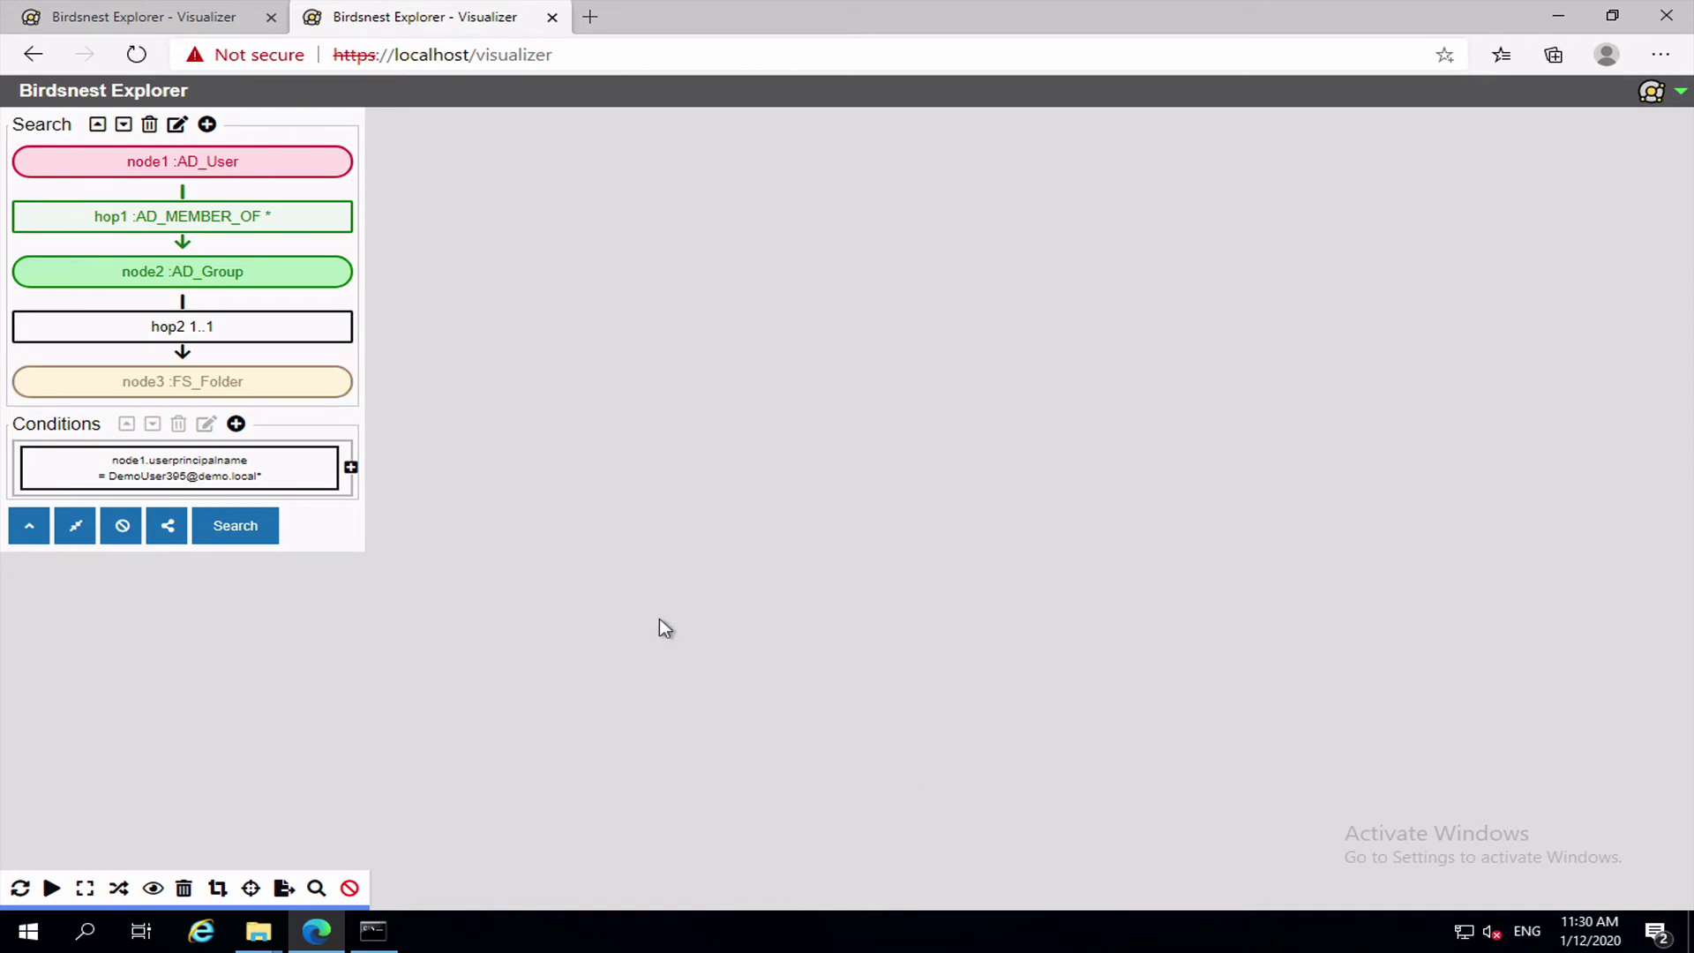
pyautogui.click(258, 534)
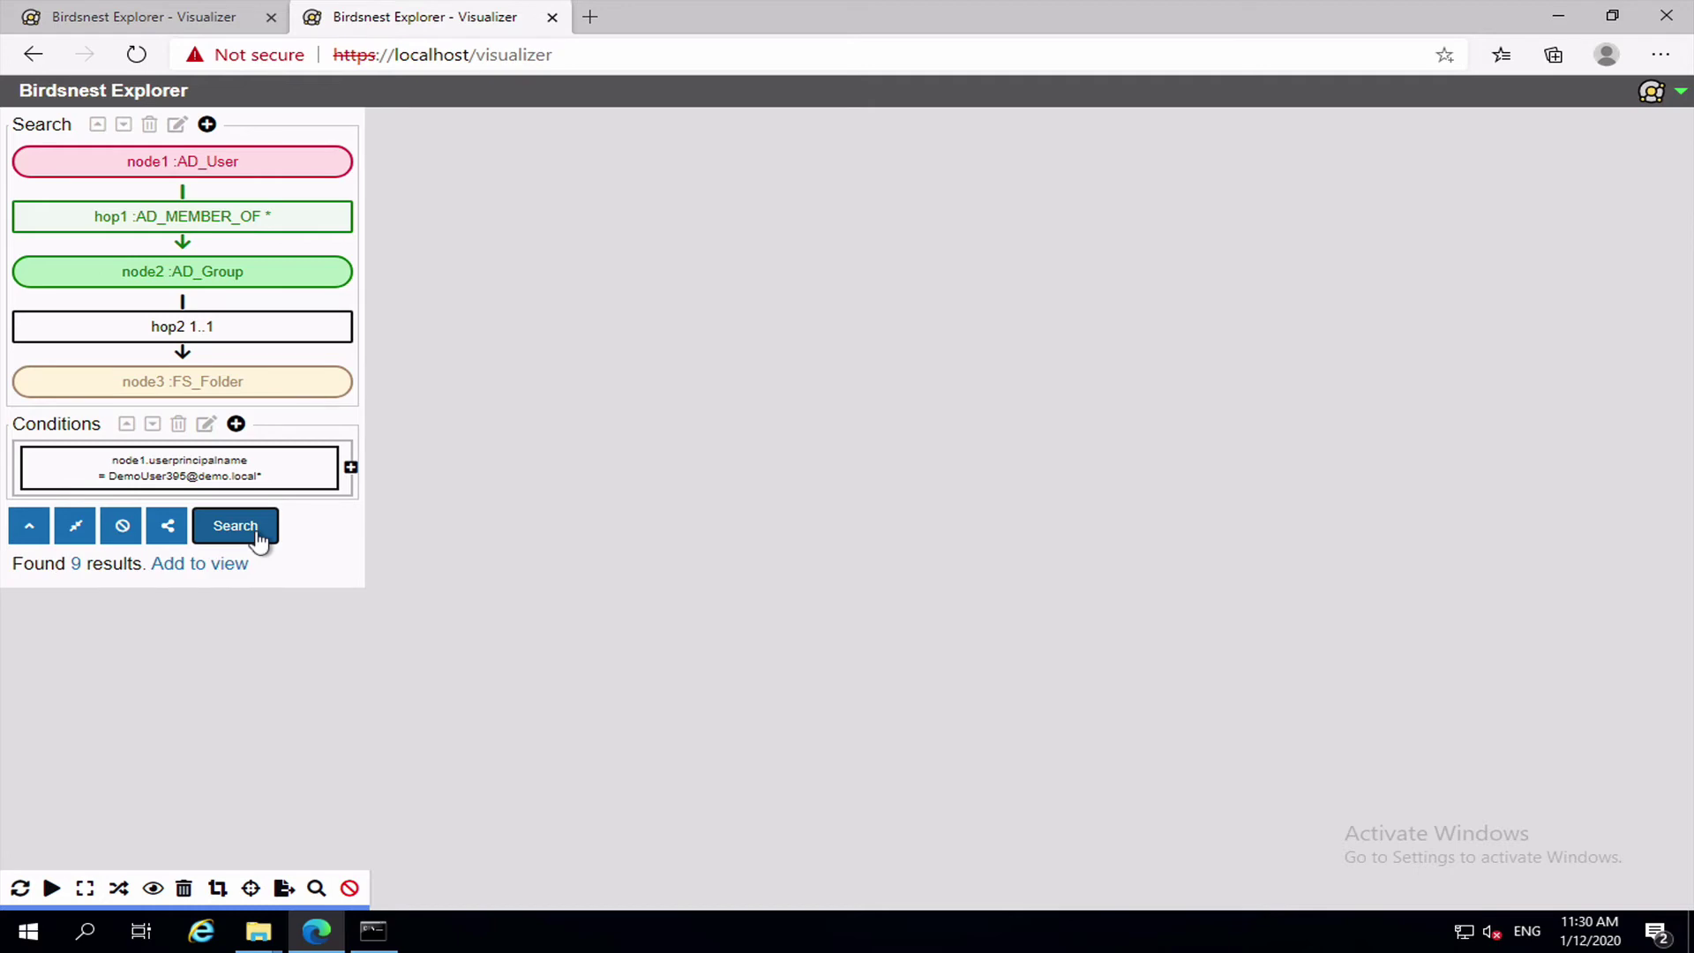
# Step: Add the nine results to the graph and pin ContentStore_RO above the contentstore folder
pyautogui.click(210, 574)
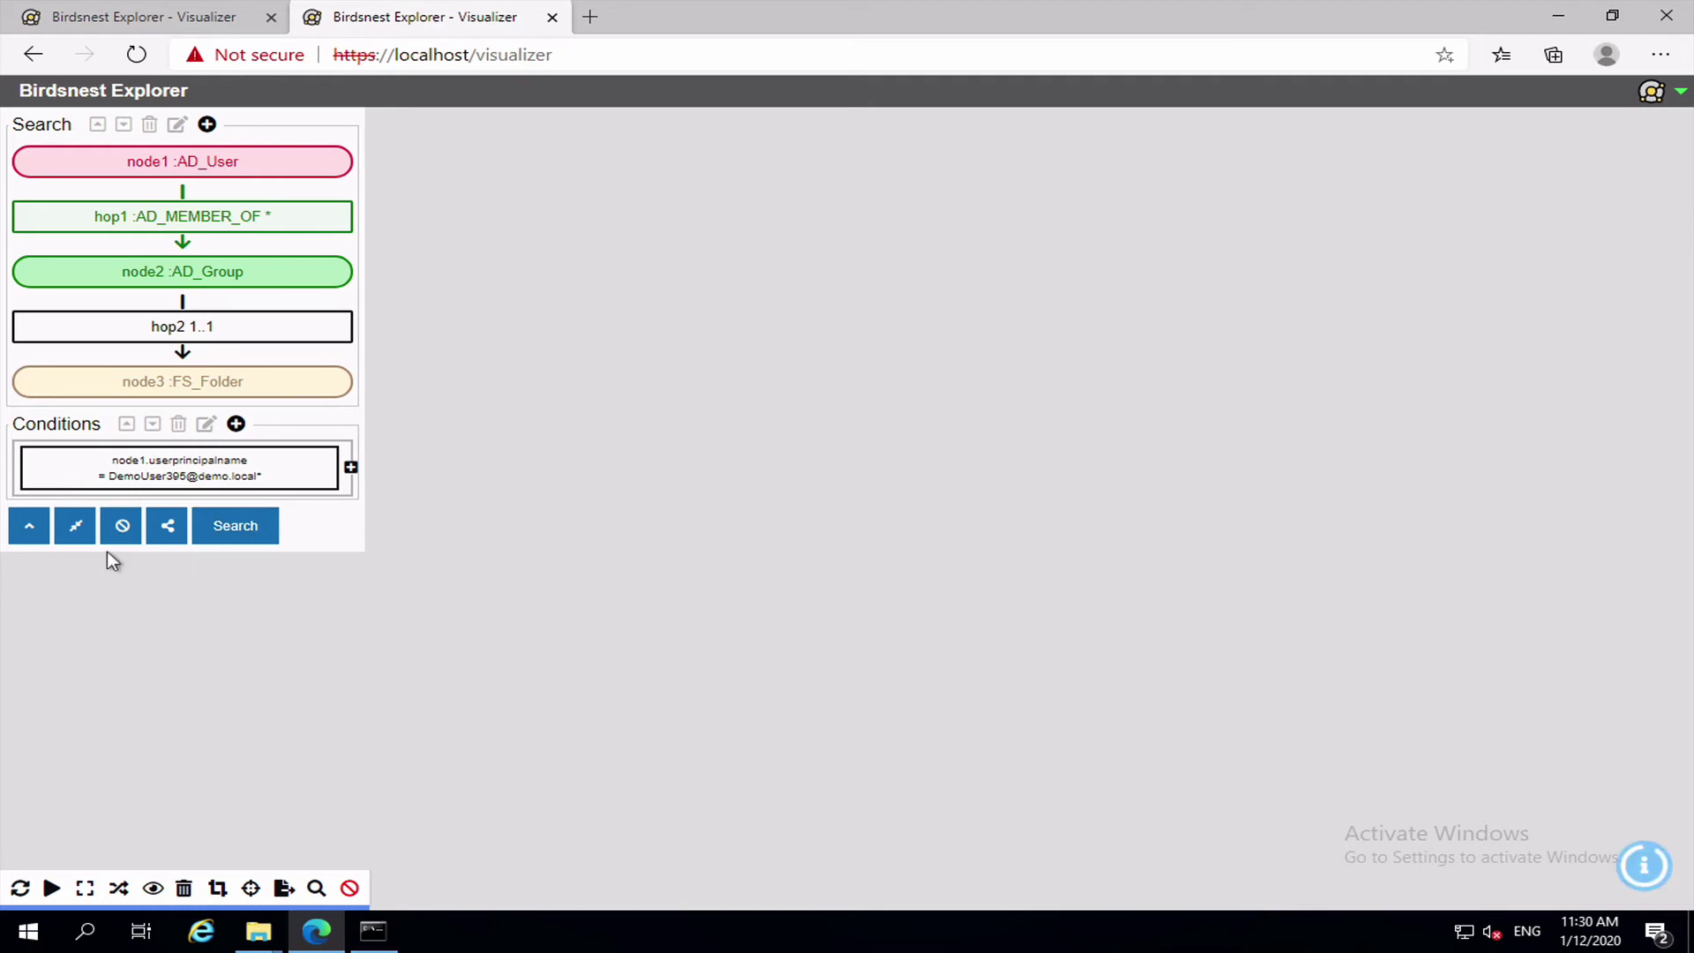
pyautogui.click(27, 536)
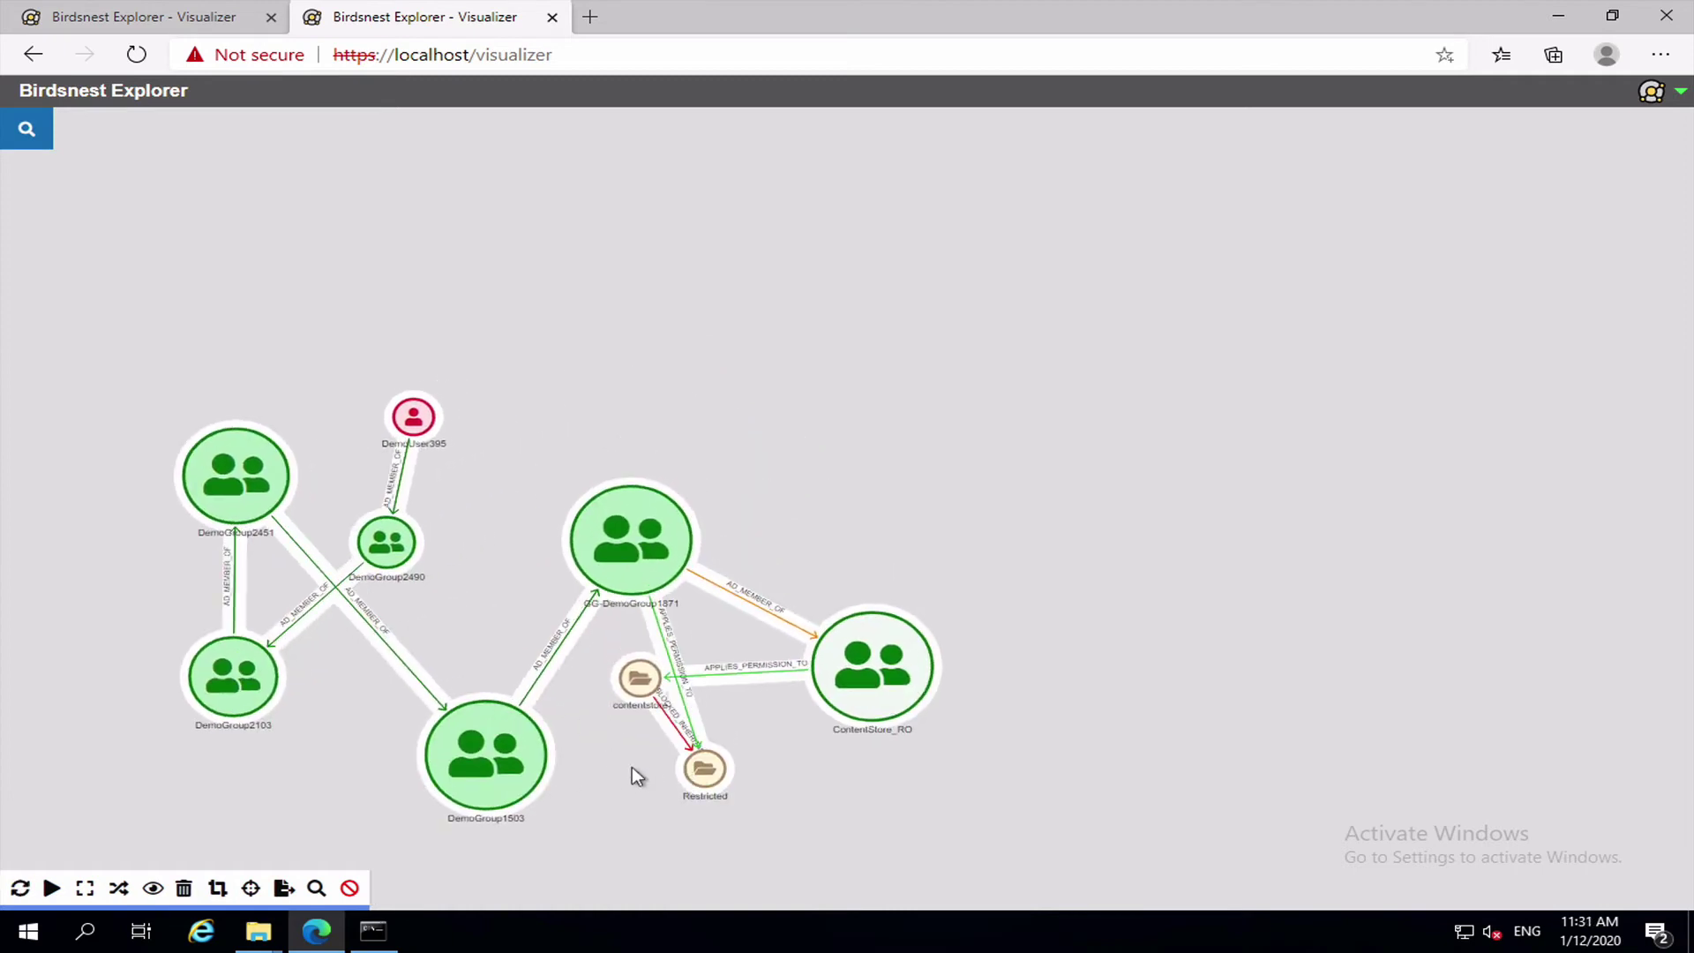
pyautogui.moveTo(642, 697); pyautogui.dragTo(907, 799)
pyautogui.moveTo(1004, 712); pyautogui.dragTo(1003, 581)
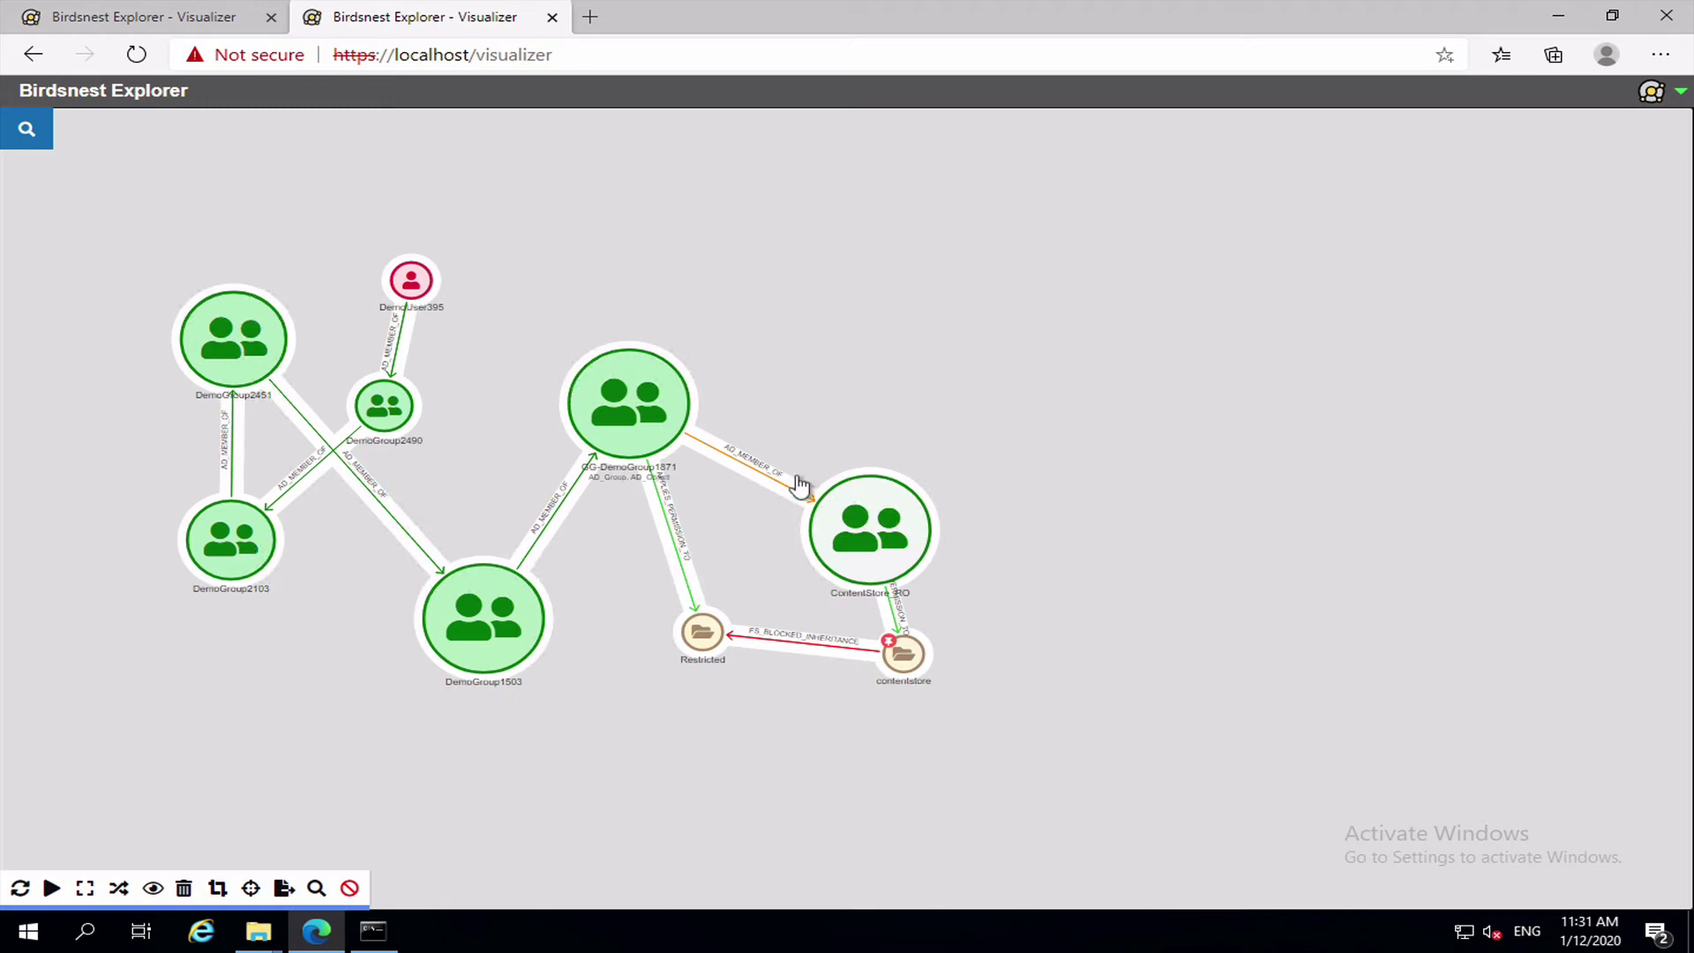
pyautogui.moveTo(872, 543); pyautogui.dragTo(881, 428)
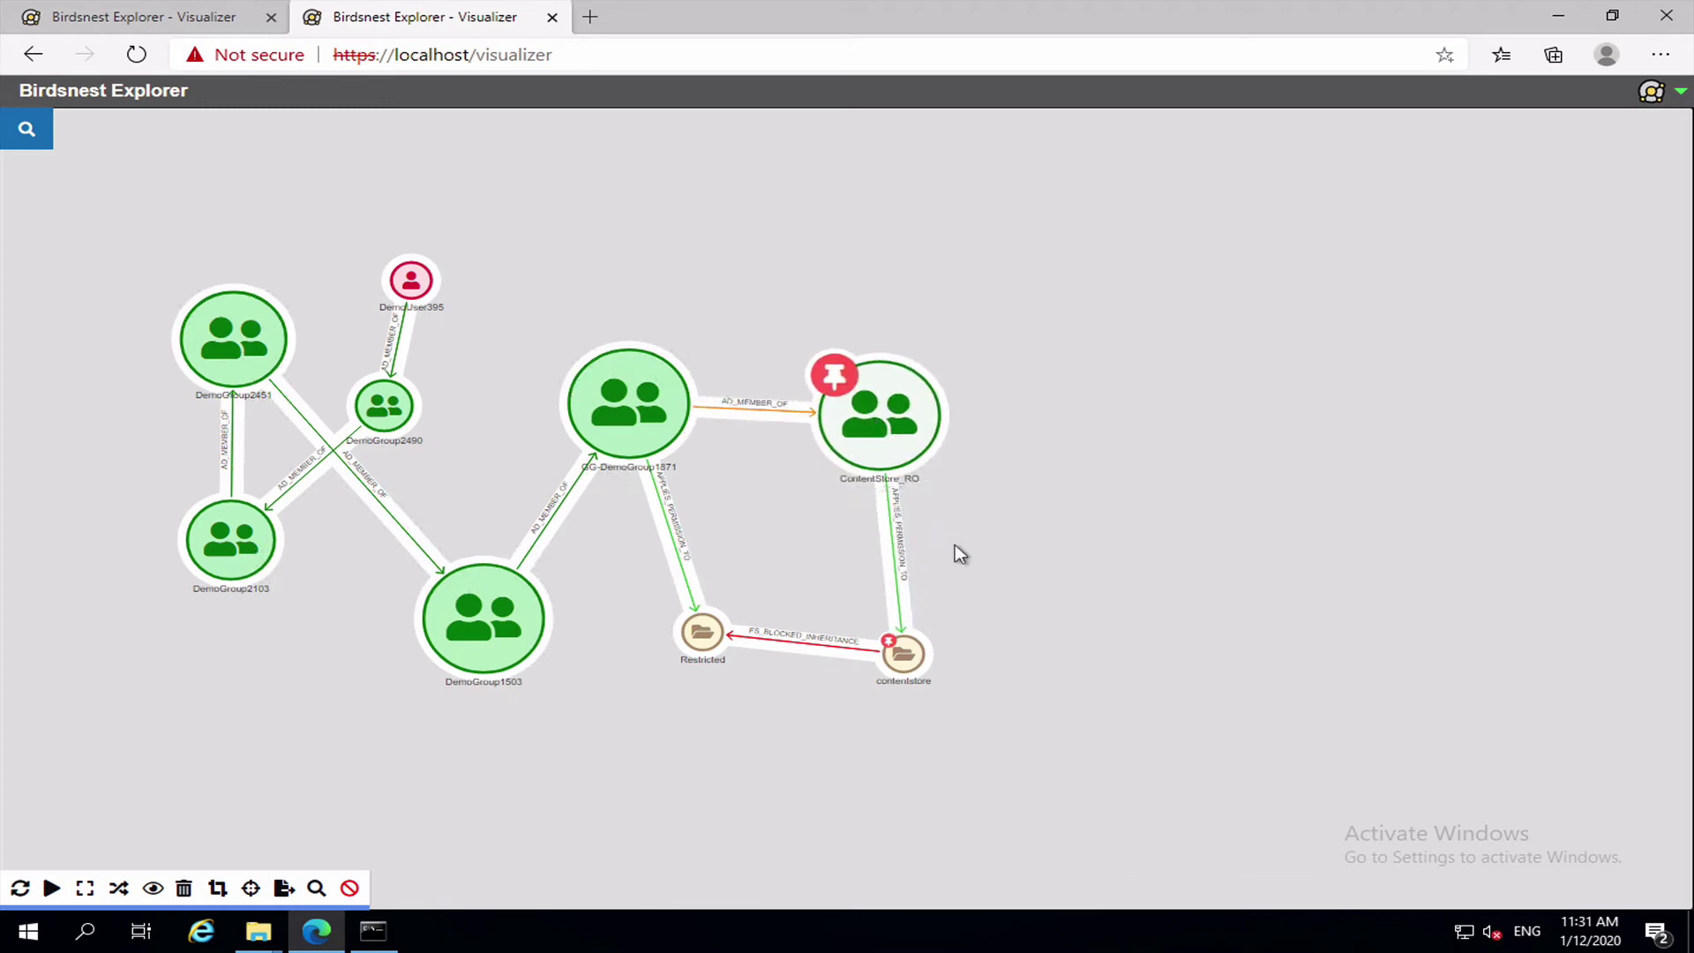
# Step: Inspect GG-DemoGroup1871, the Restricted and contentstore folders and ContentStore_RO, repositioning the Restricted folder
pyautogui.click(609, 442)
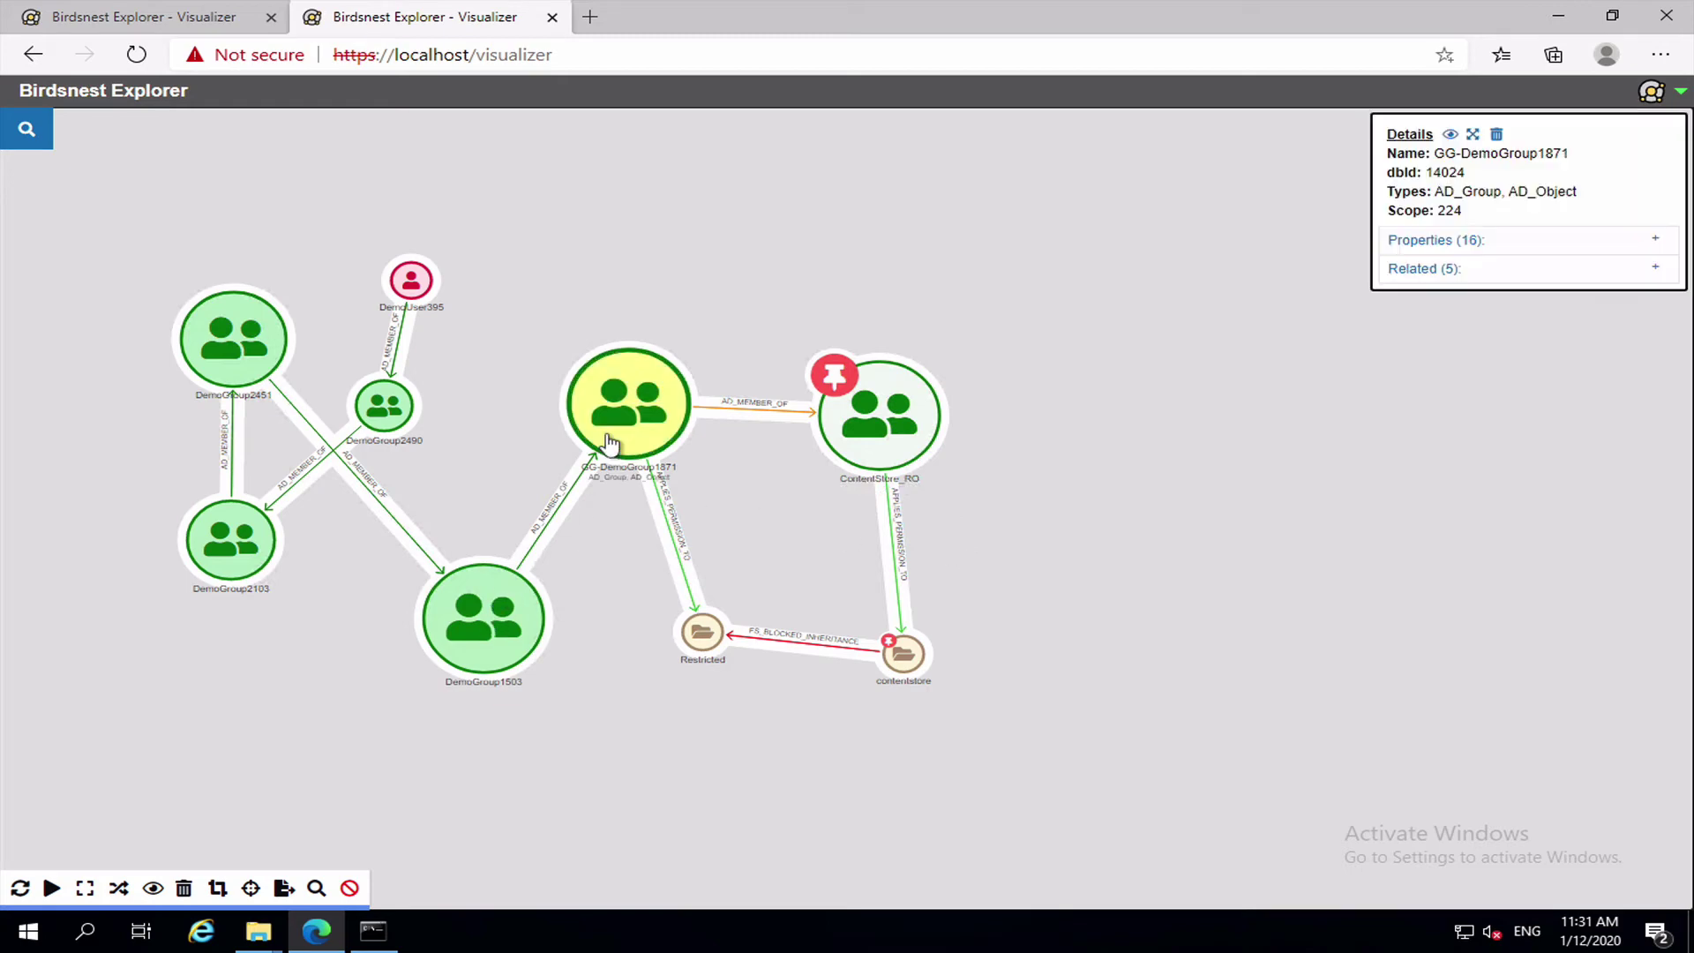
pyautogui.click(704, 635)
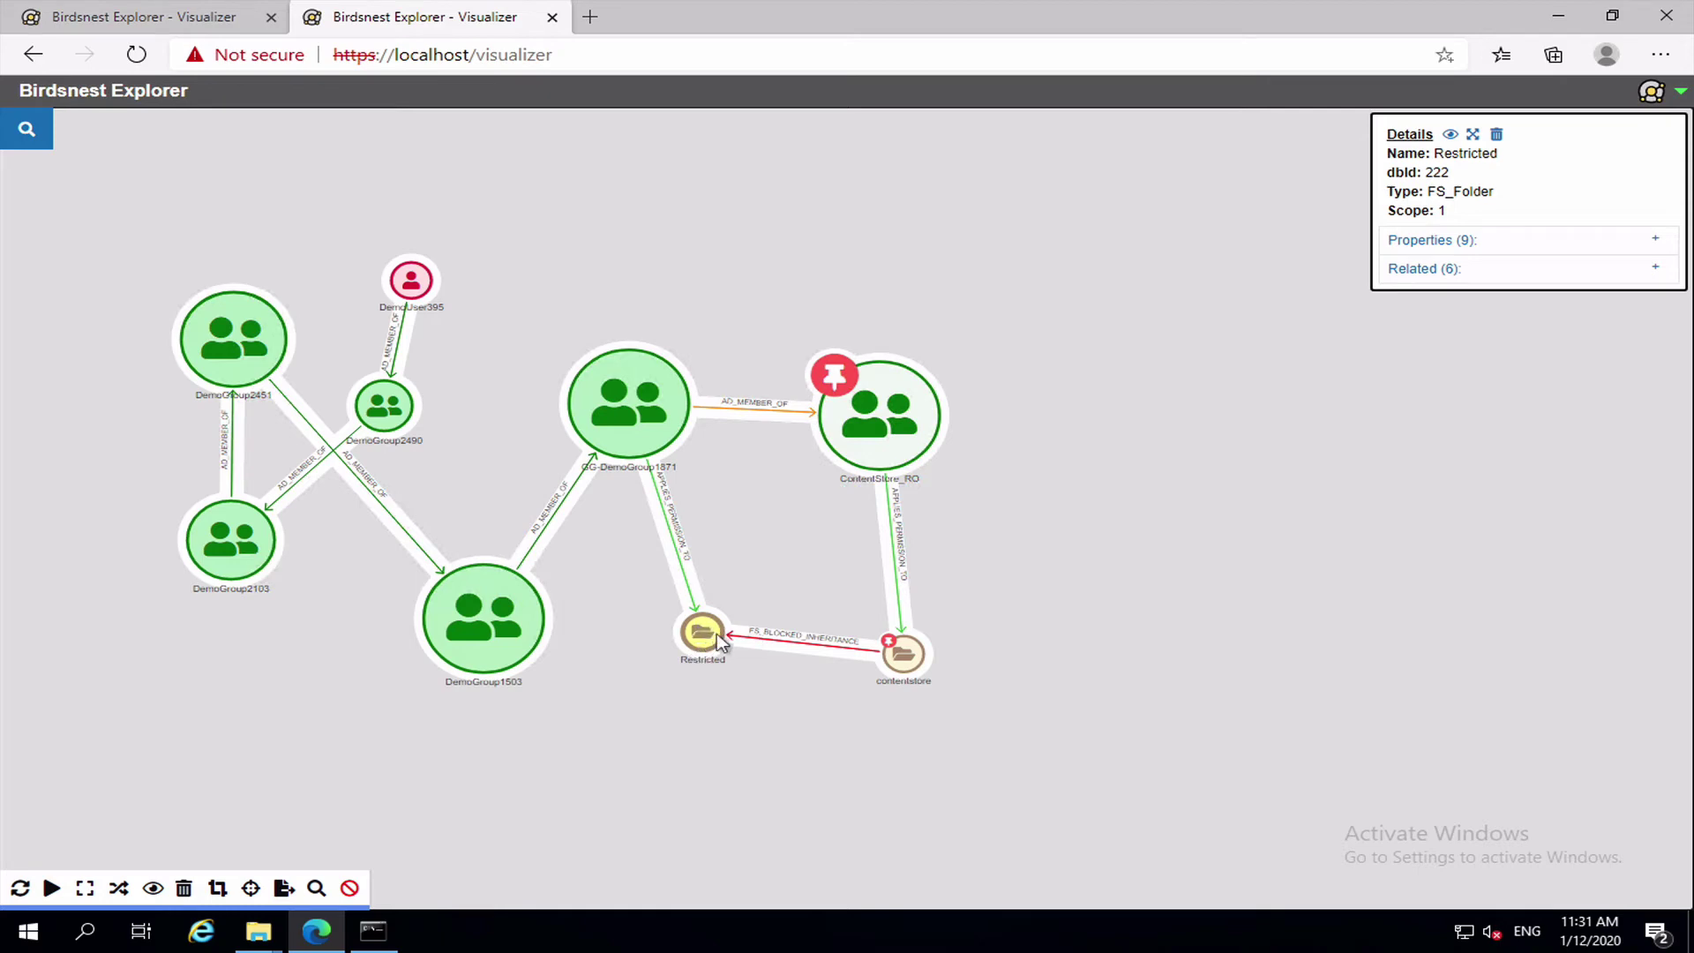
pyautogui.click(916, 658)
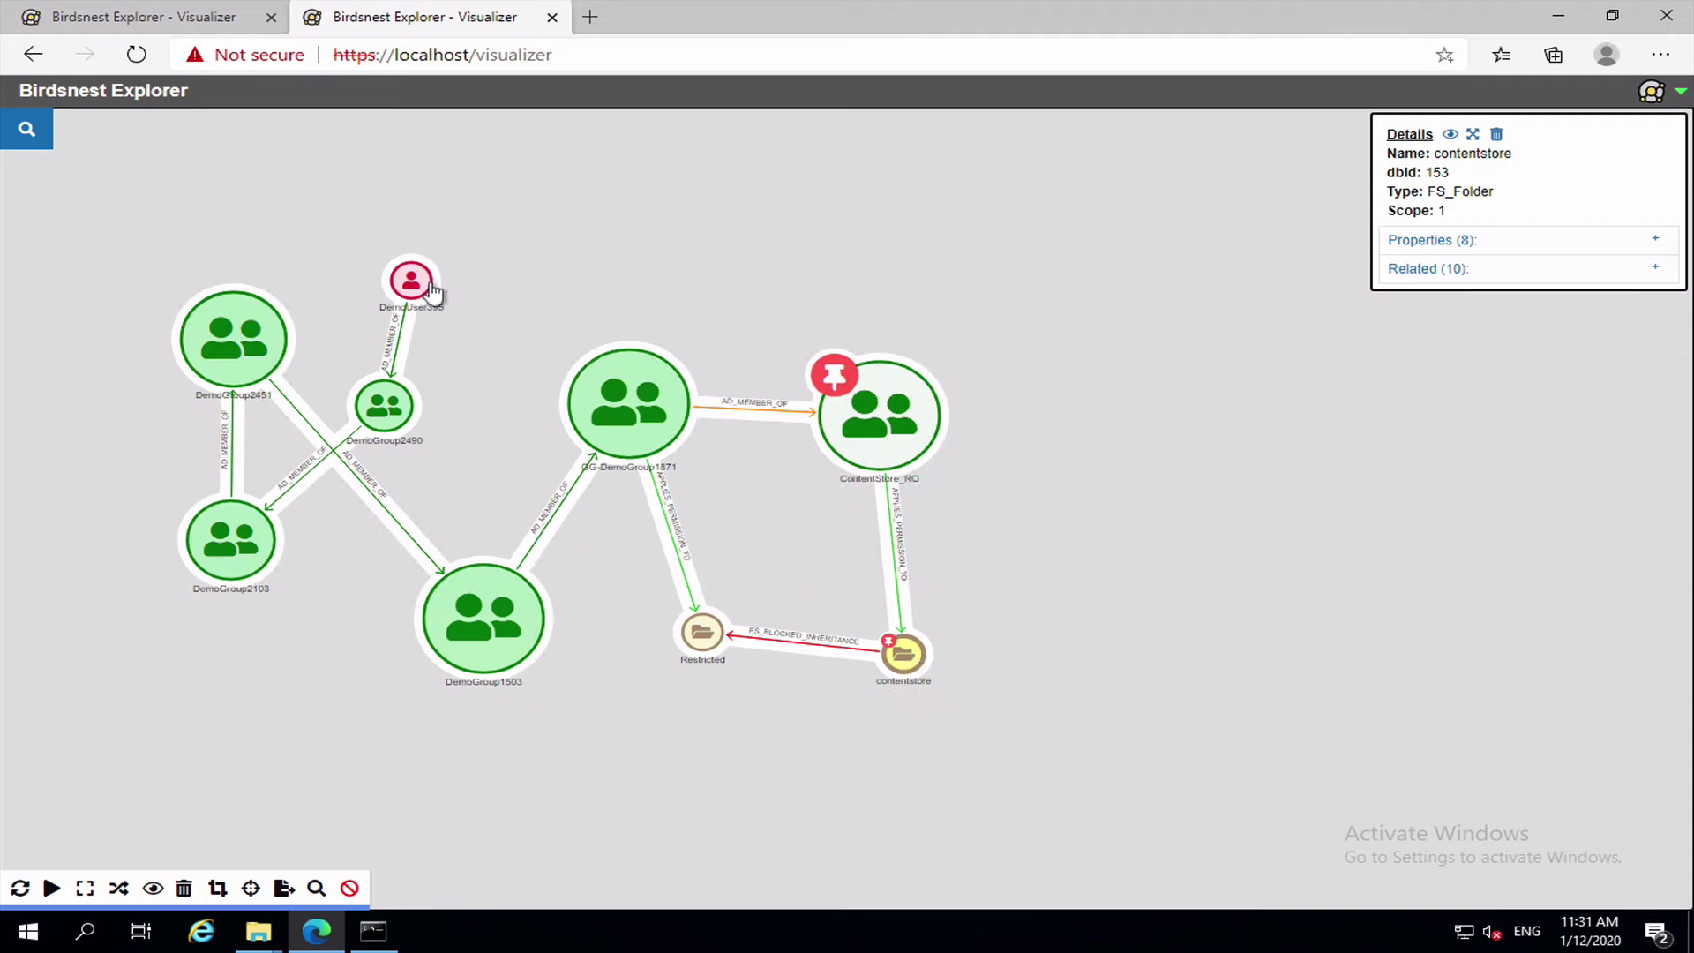
pyautogui.click(878, 417)
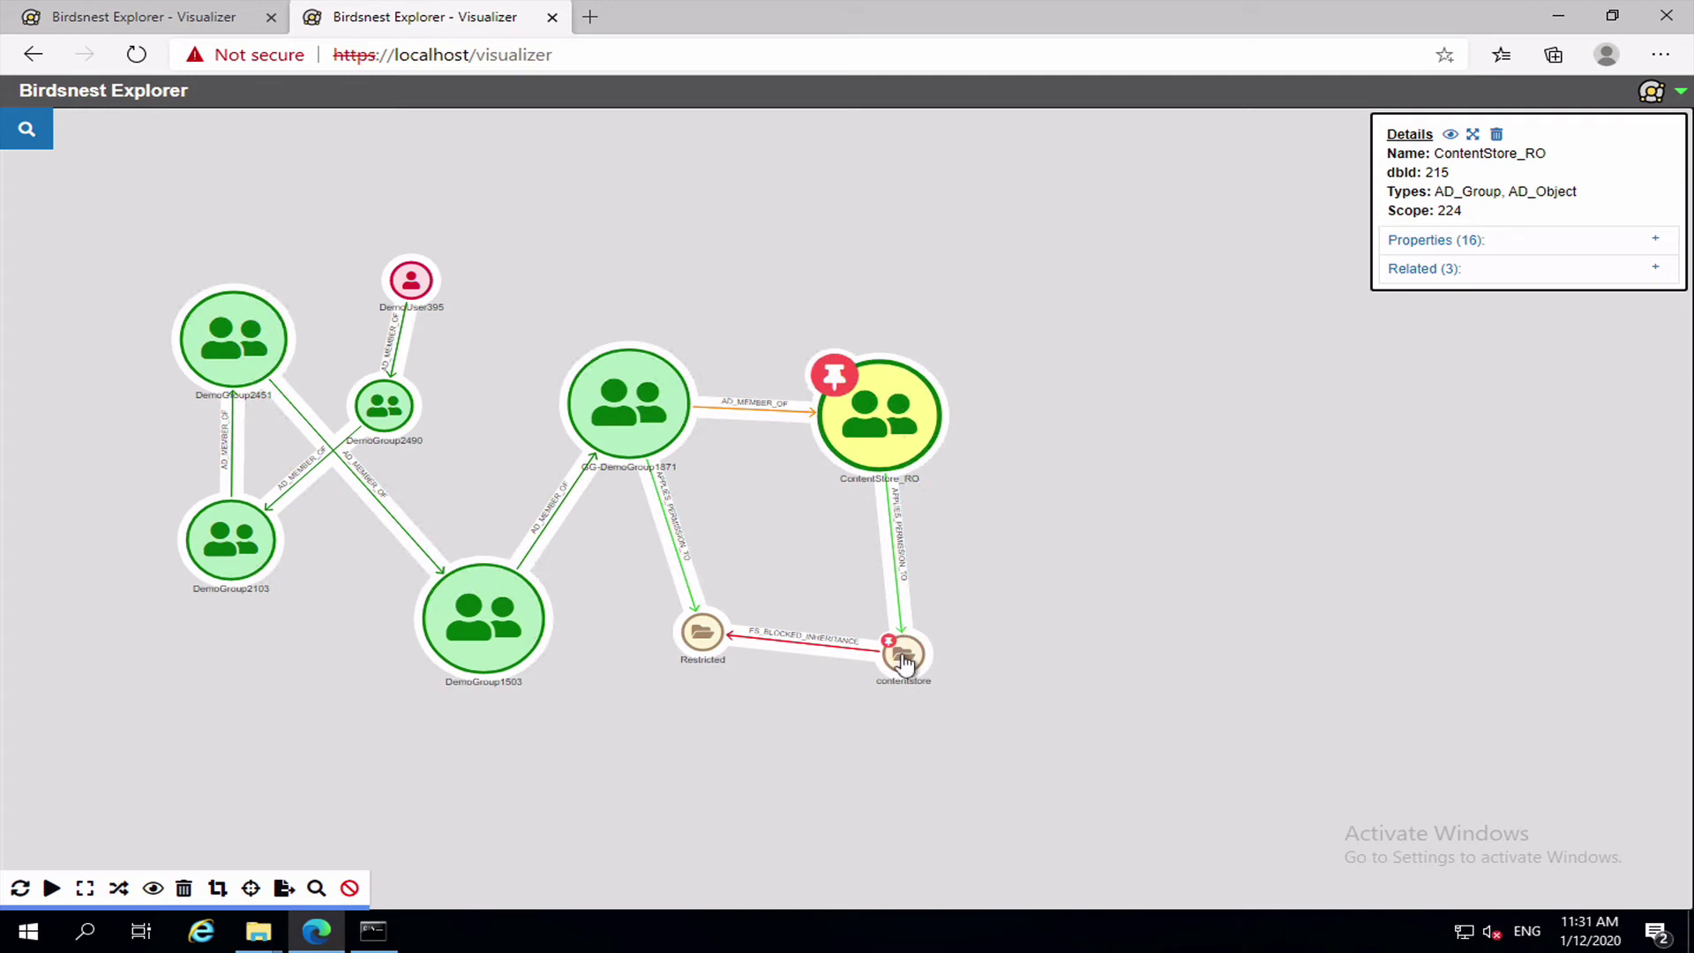
pyautogui.moveTo(692, 630); pyautogui.dragTo(690, 744)
pyautogui.click(675, 724)
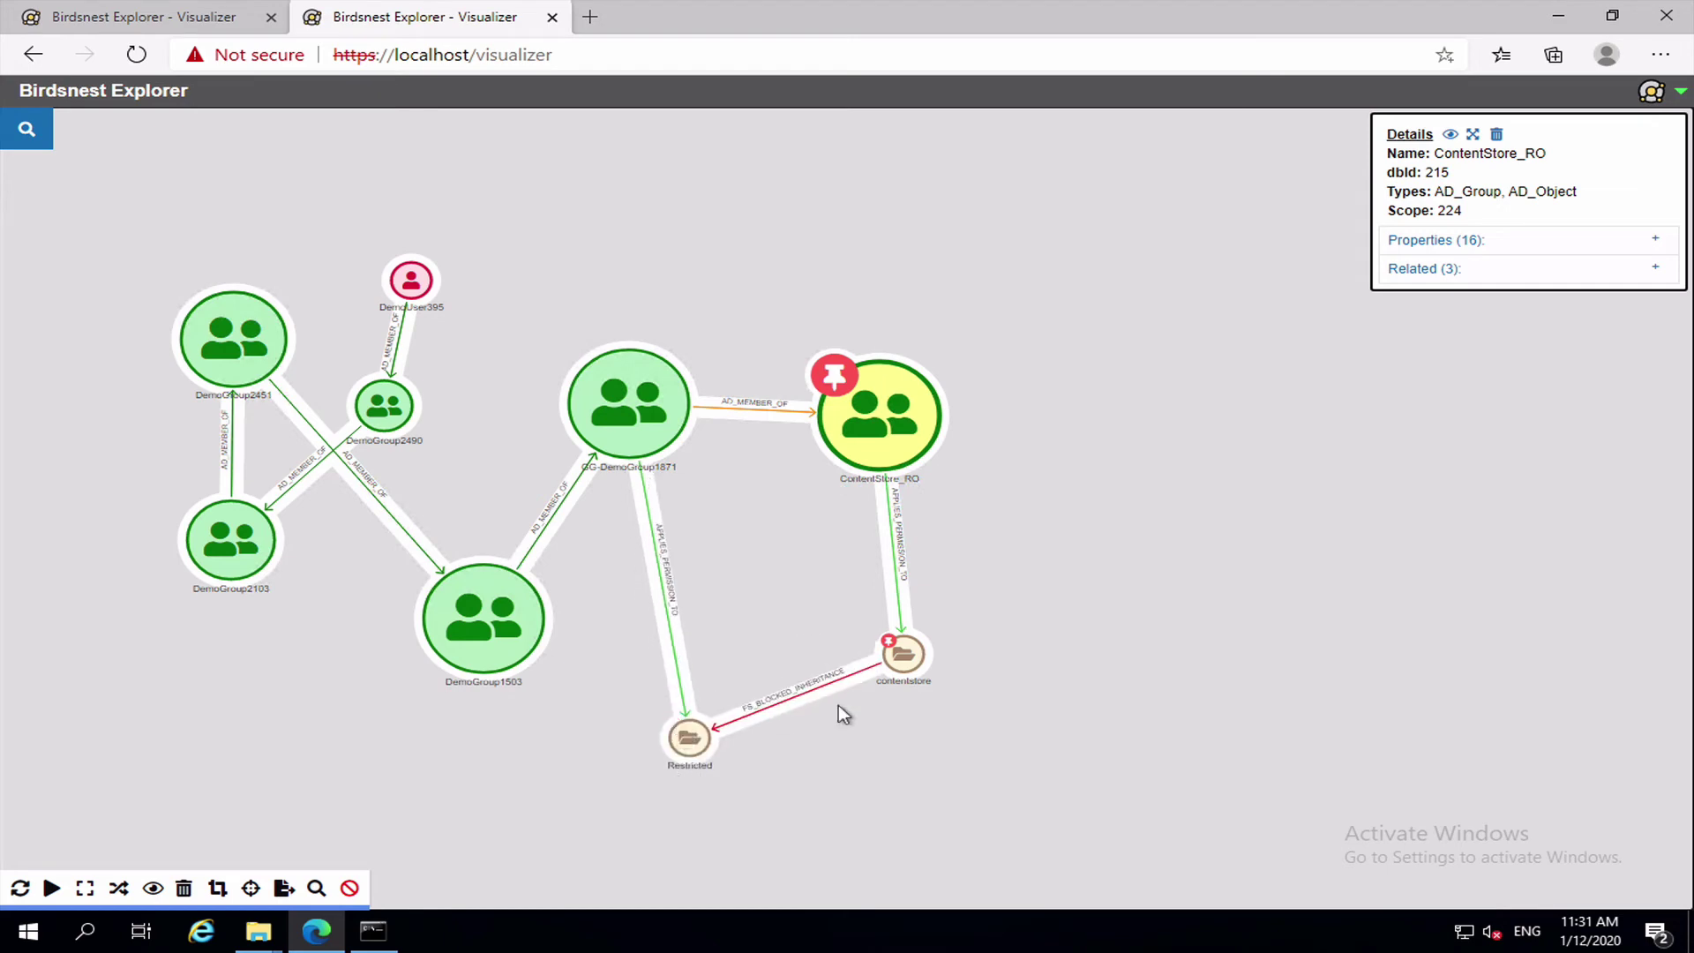
pyautogui.click(692, 755)
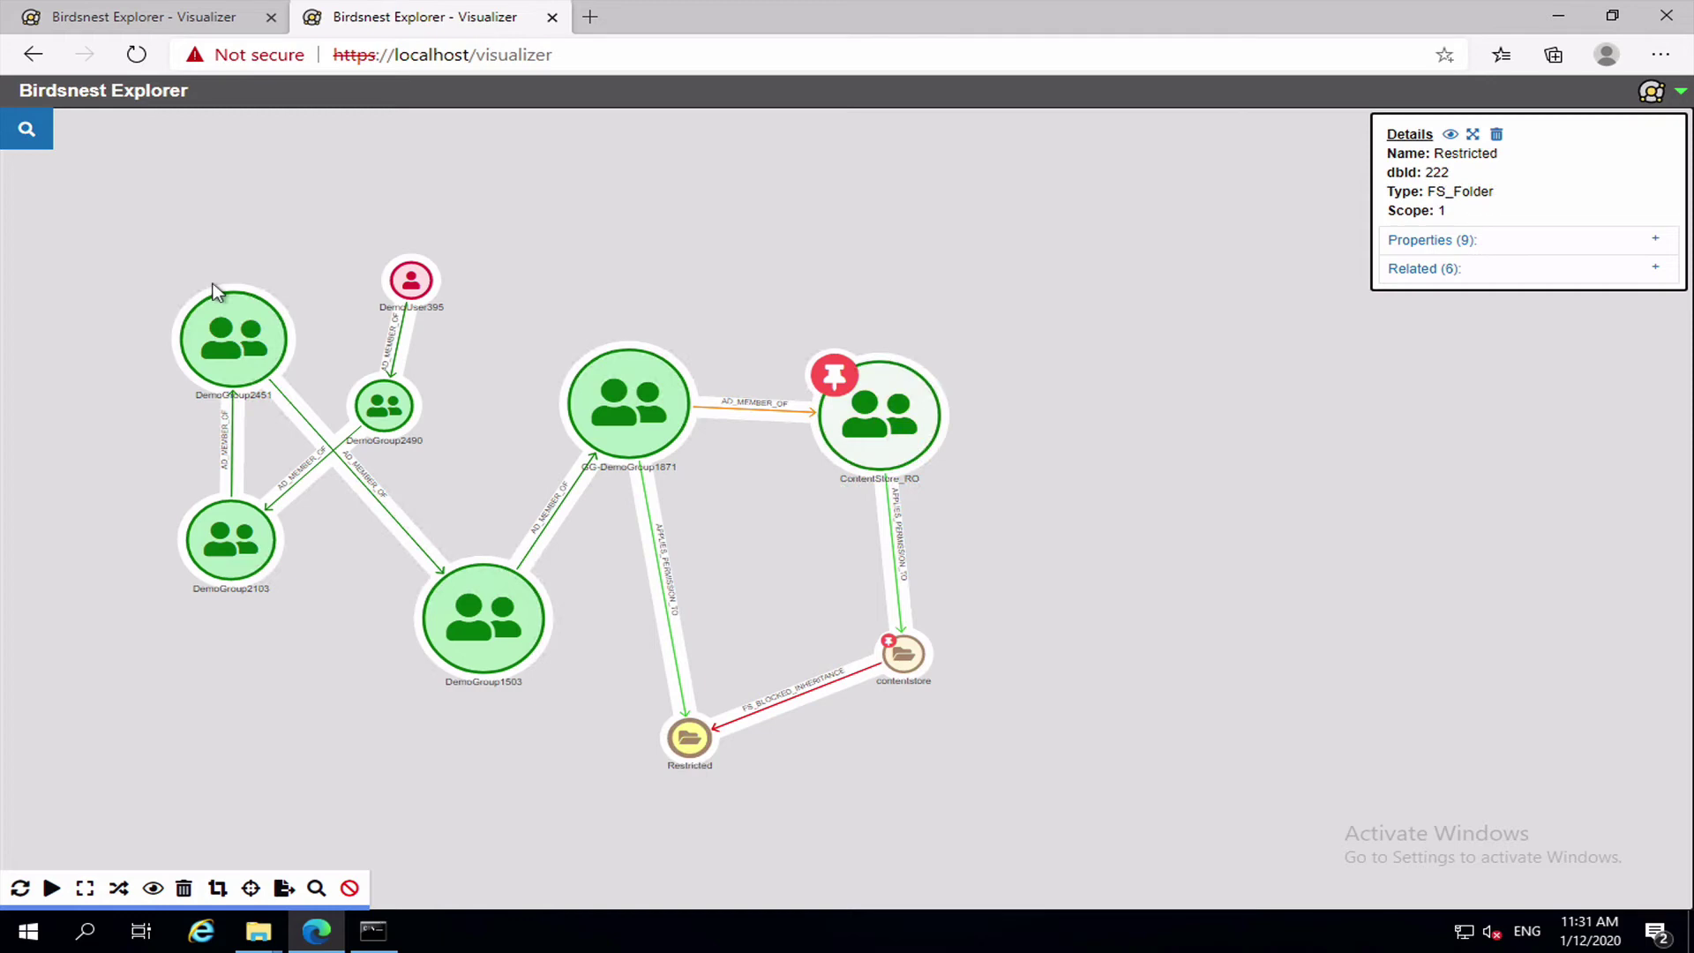
# Step: Delete the user-name condition from the search query
pyautogui.click(24, 130)
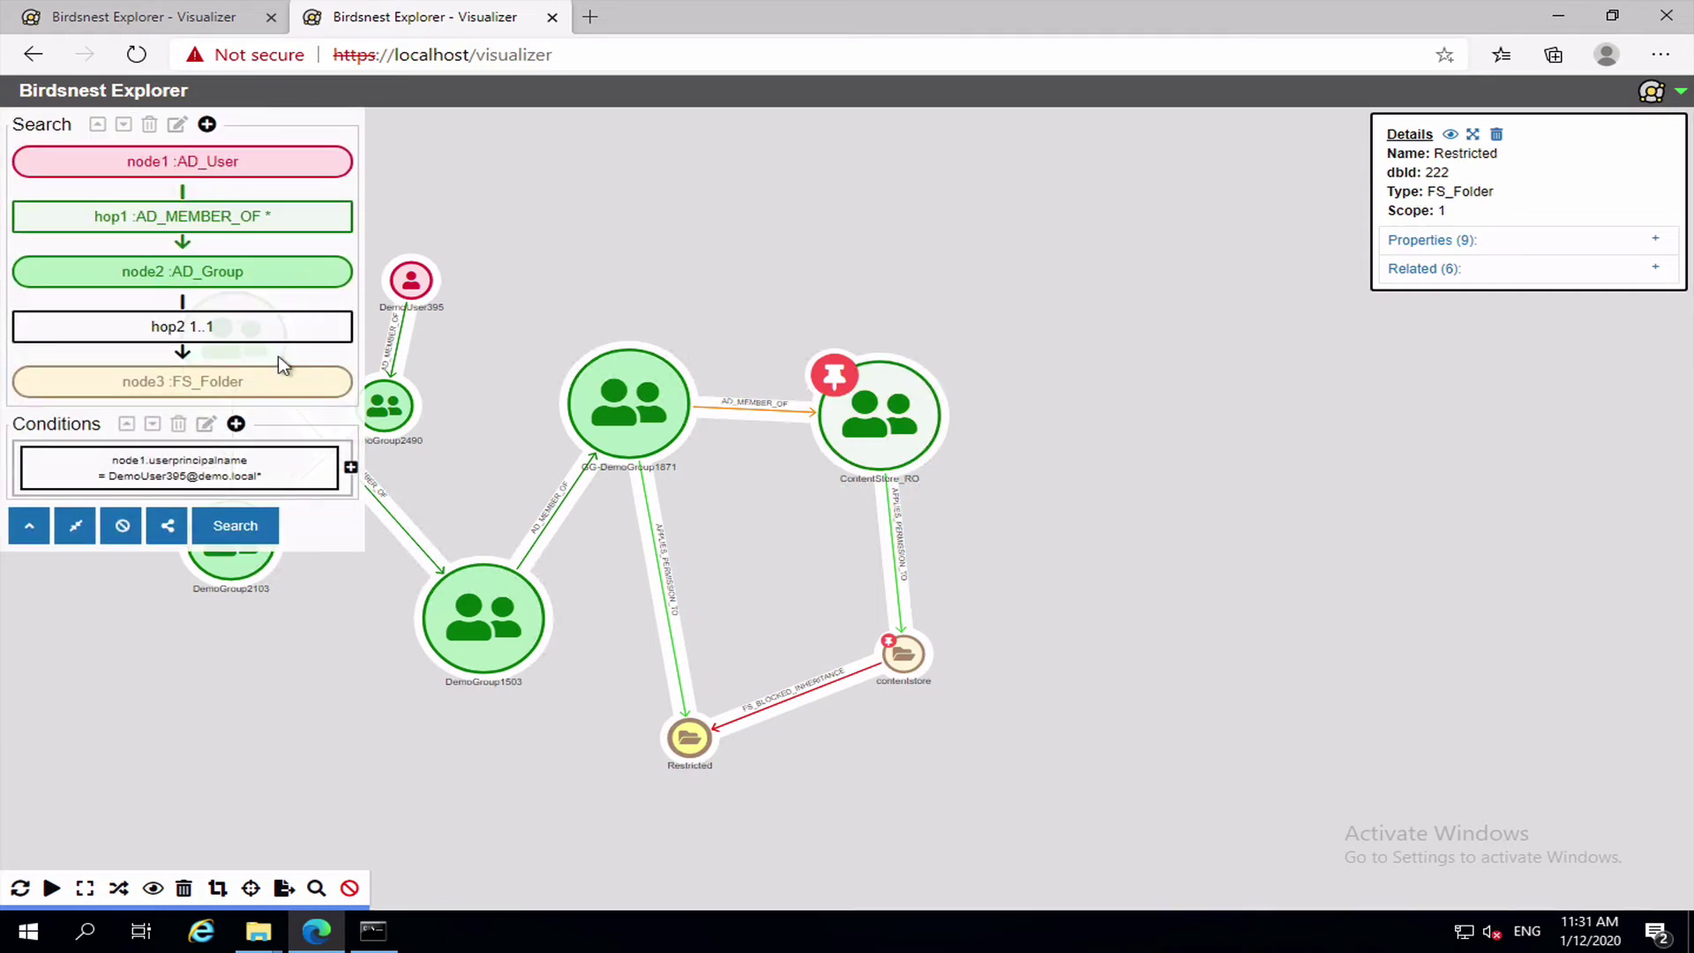
pyautogui.click(184, 470)
pyautogui.click(179, 427)
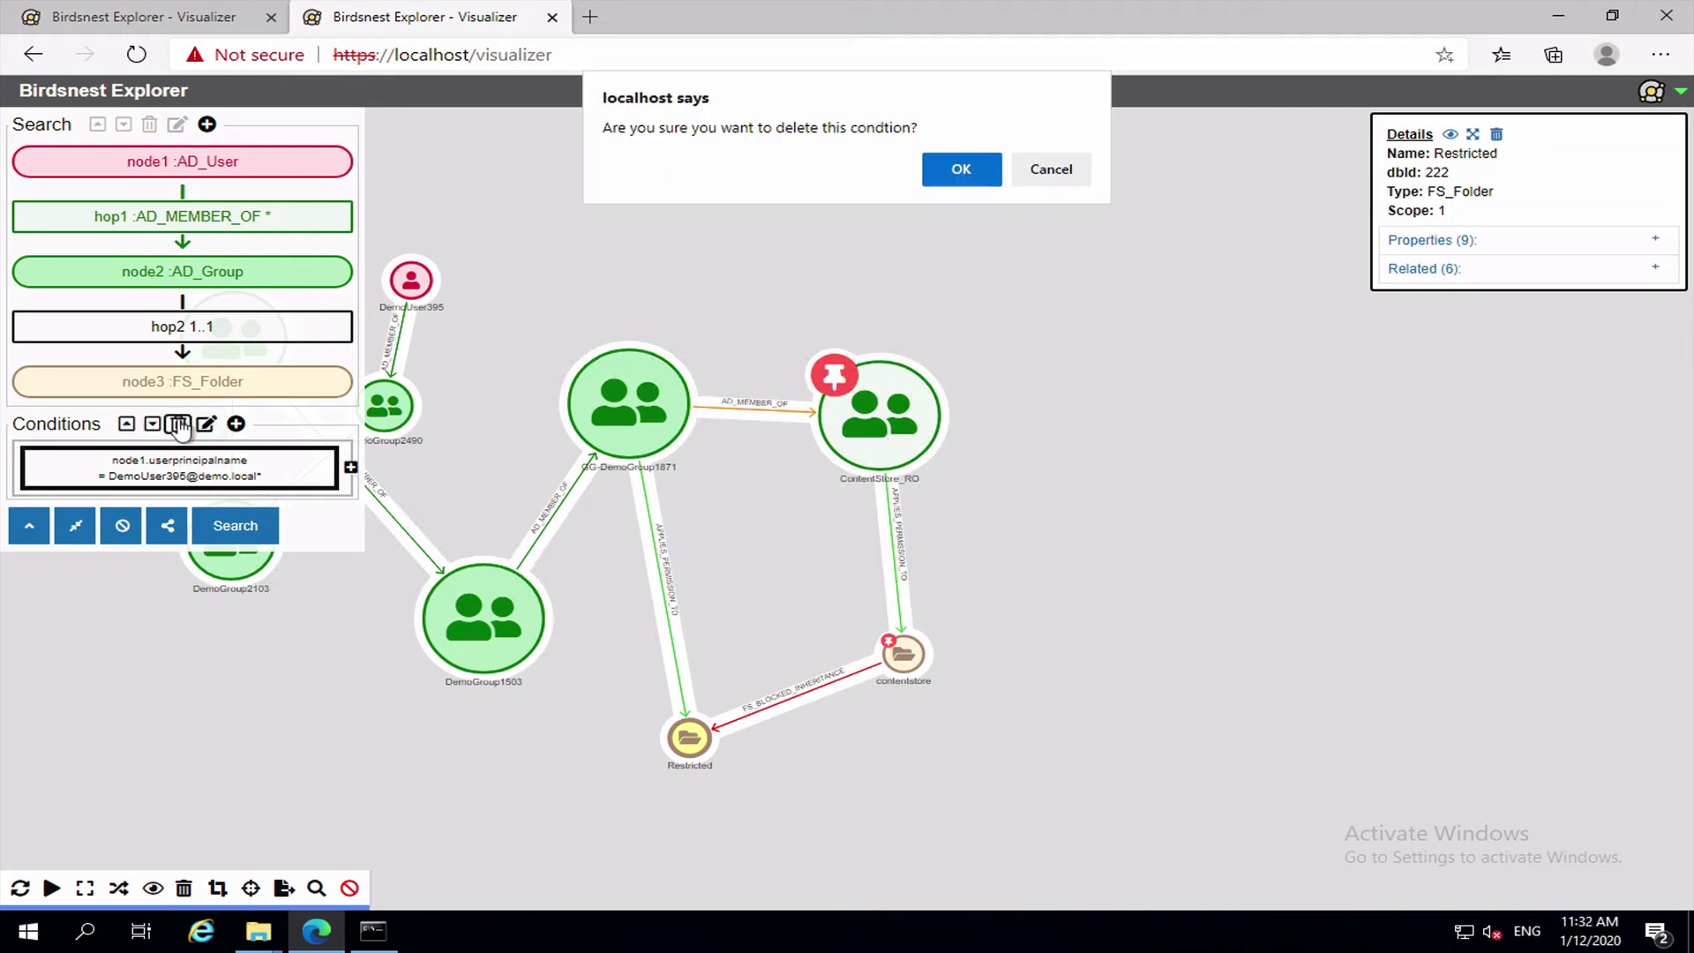
pyautogui.click(944, 175)
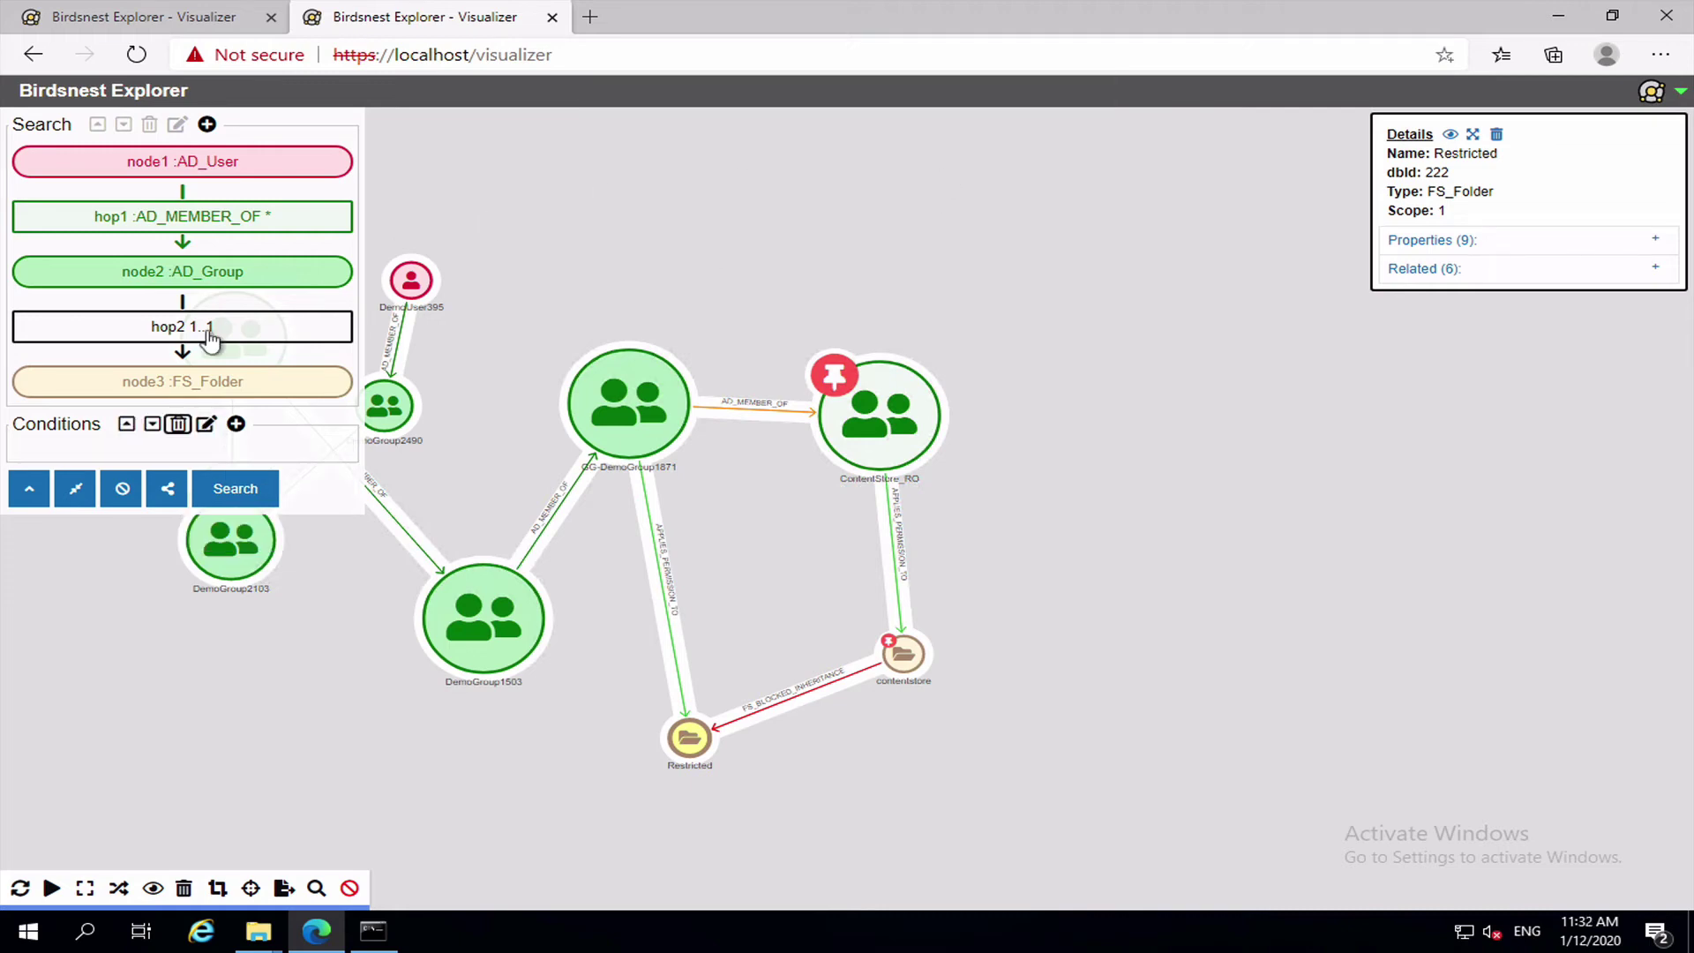
# Step: Add a node3 path condition for \\contentstore\contentstore\packages\restricted and search, finding 231 results
pyautogui.doubleClick(190, 389)
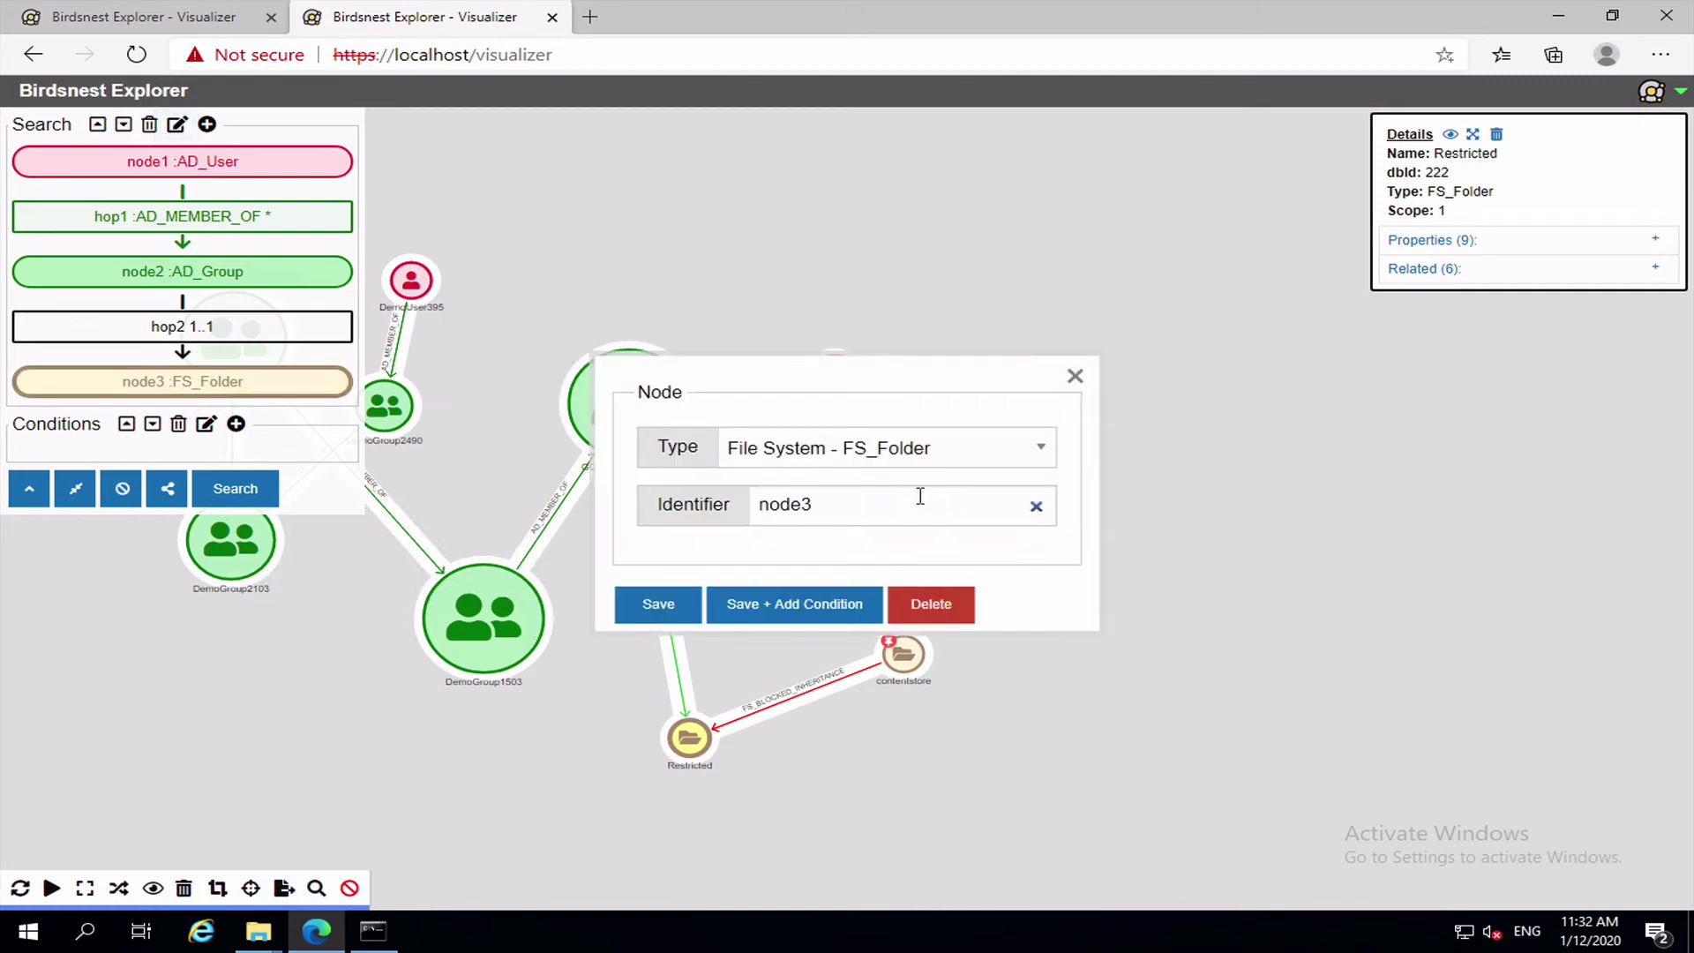
pyautogui.click(789, 604)
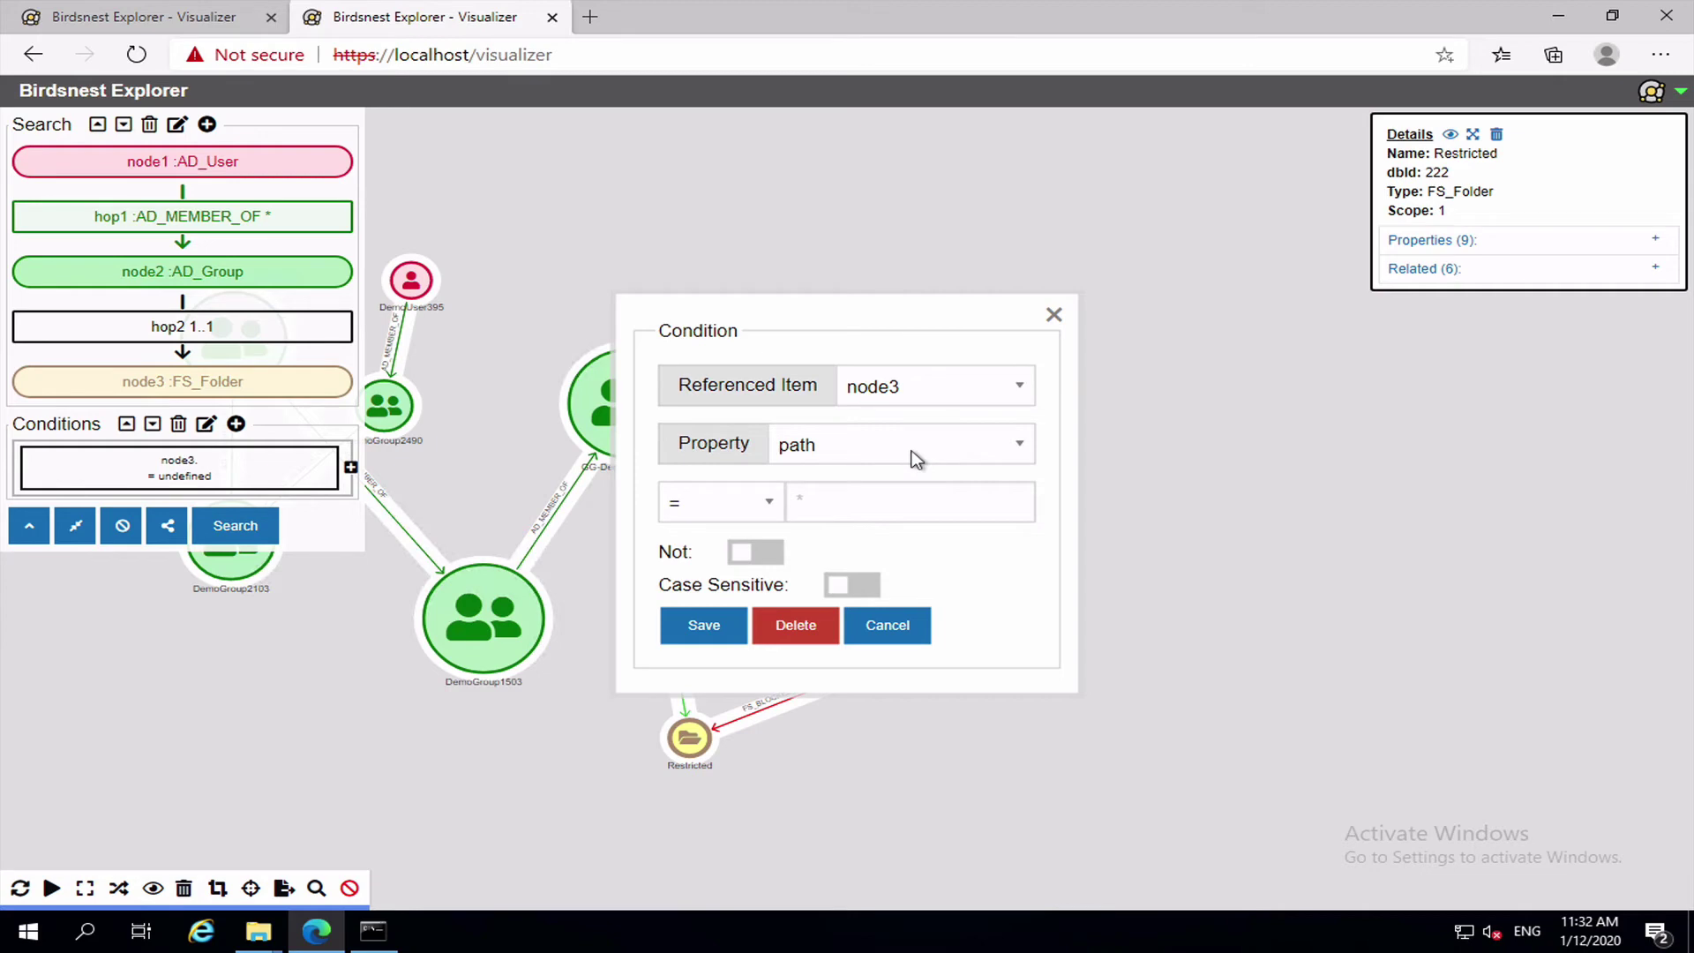
pyautogui.click(863, 503)
pyautogui.write('restri')
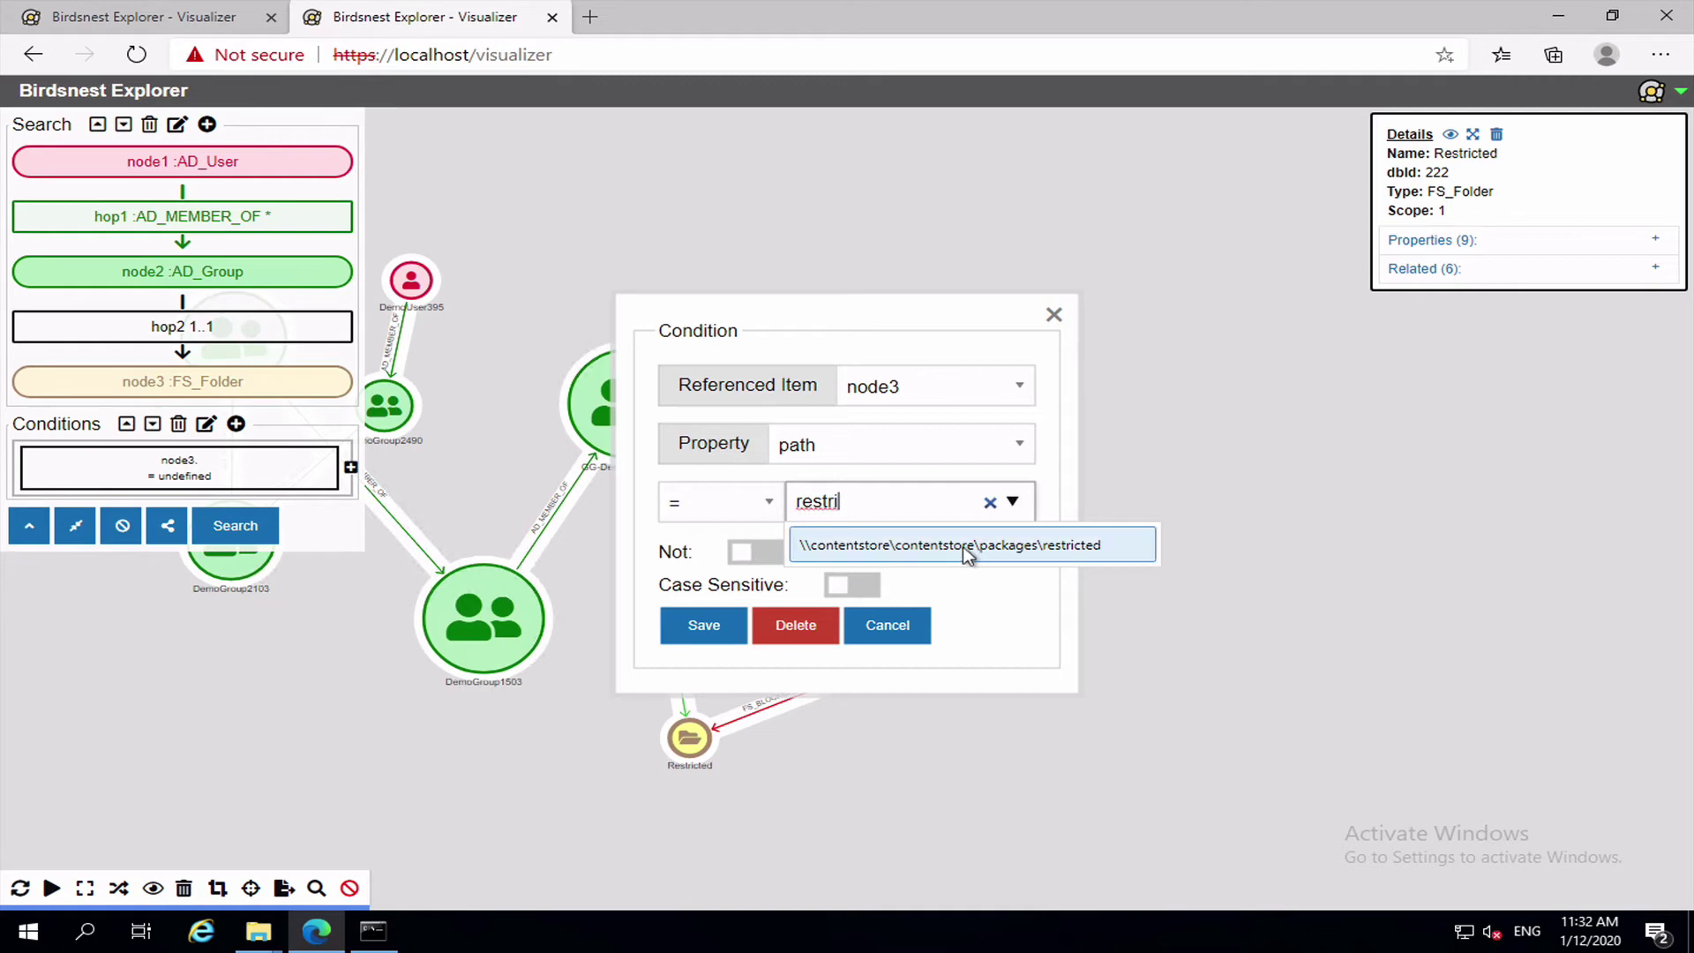
pyautogui.click(964, 547)
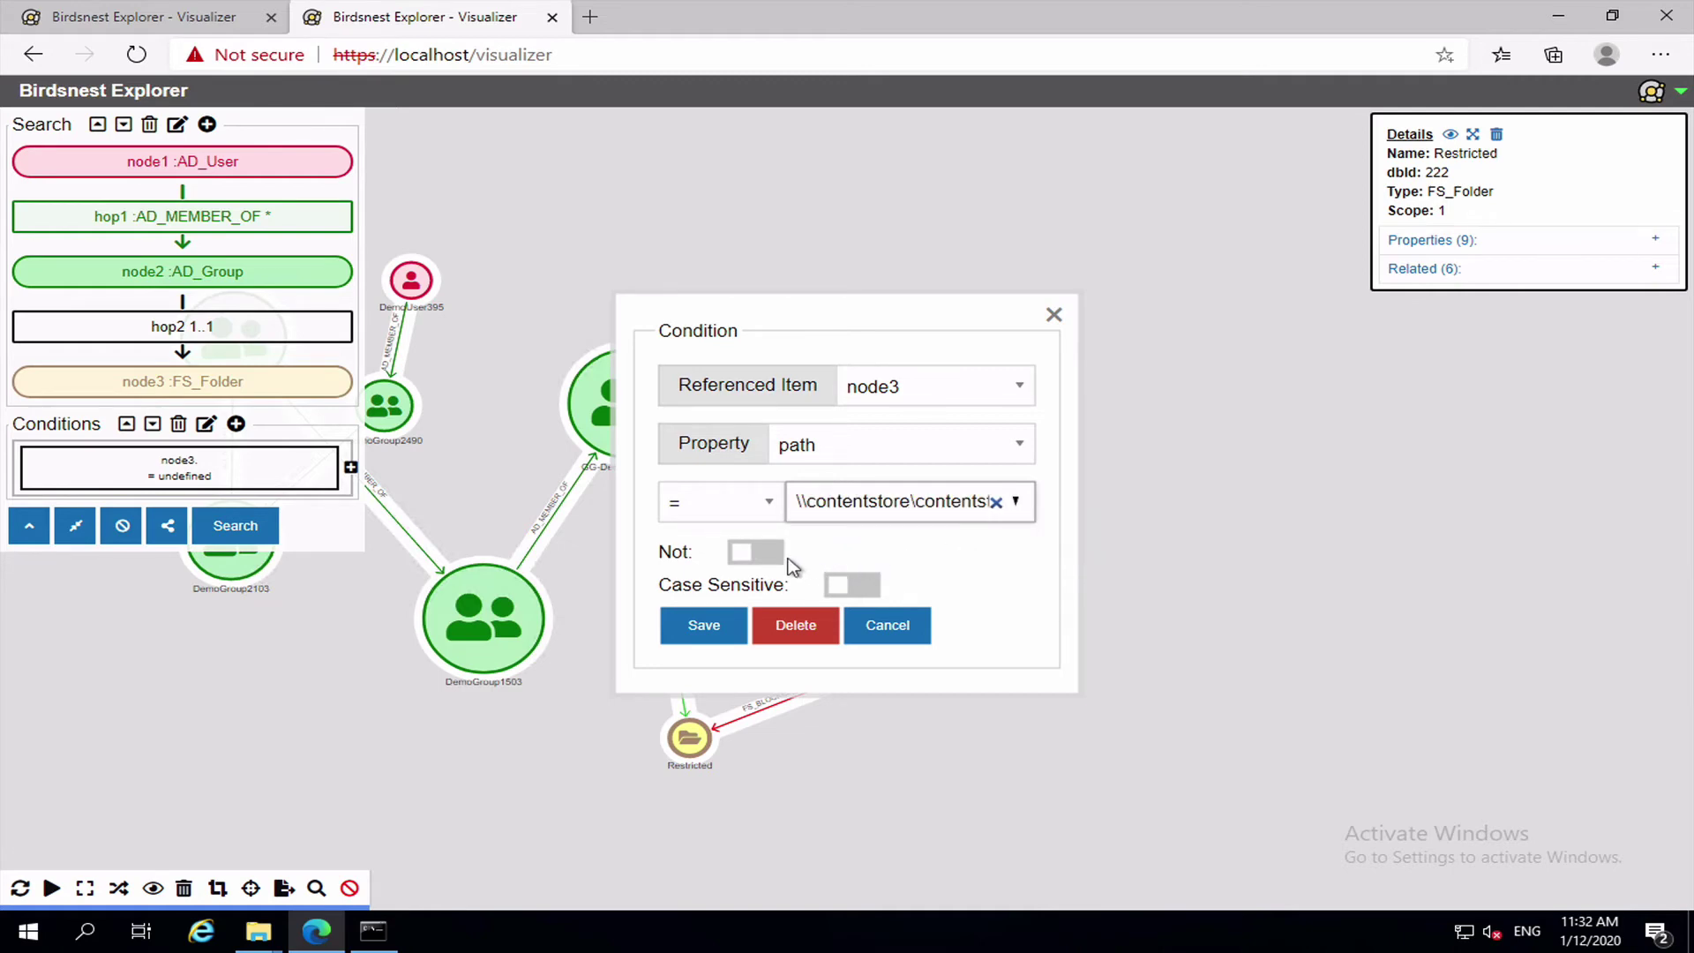
pyautogui.click(703, 628)
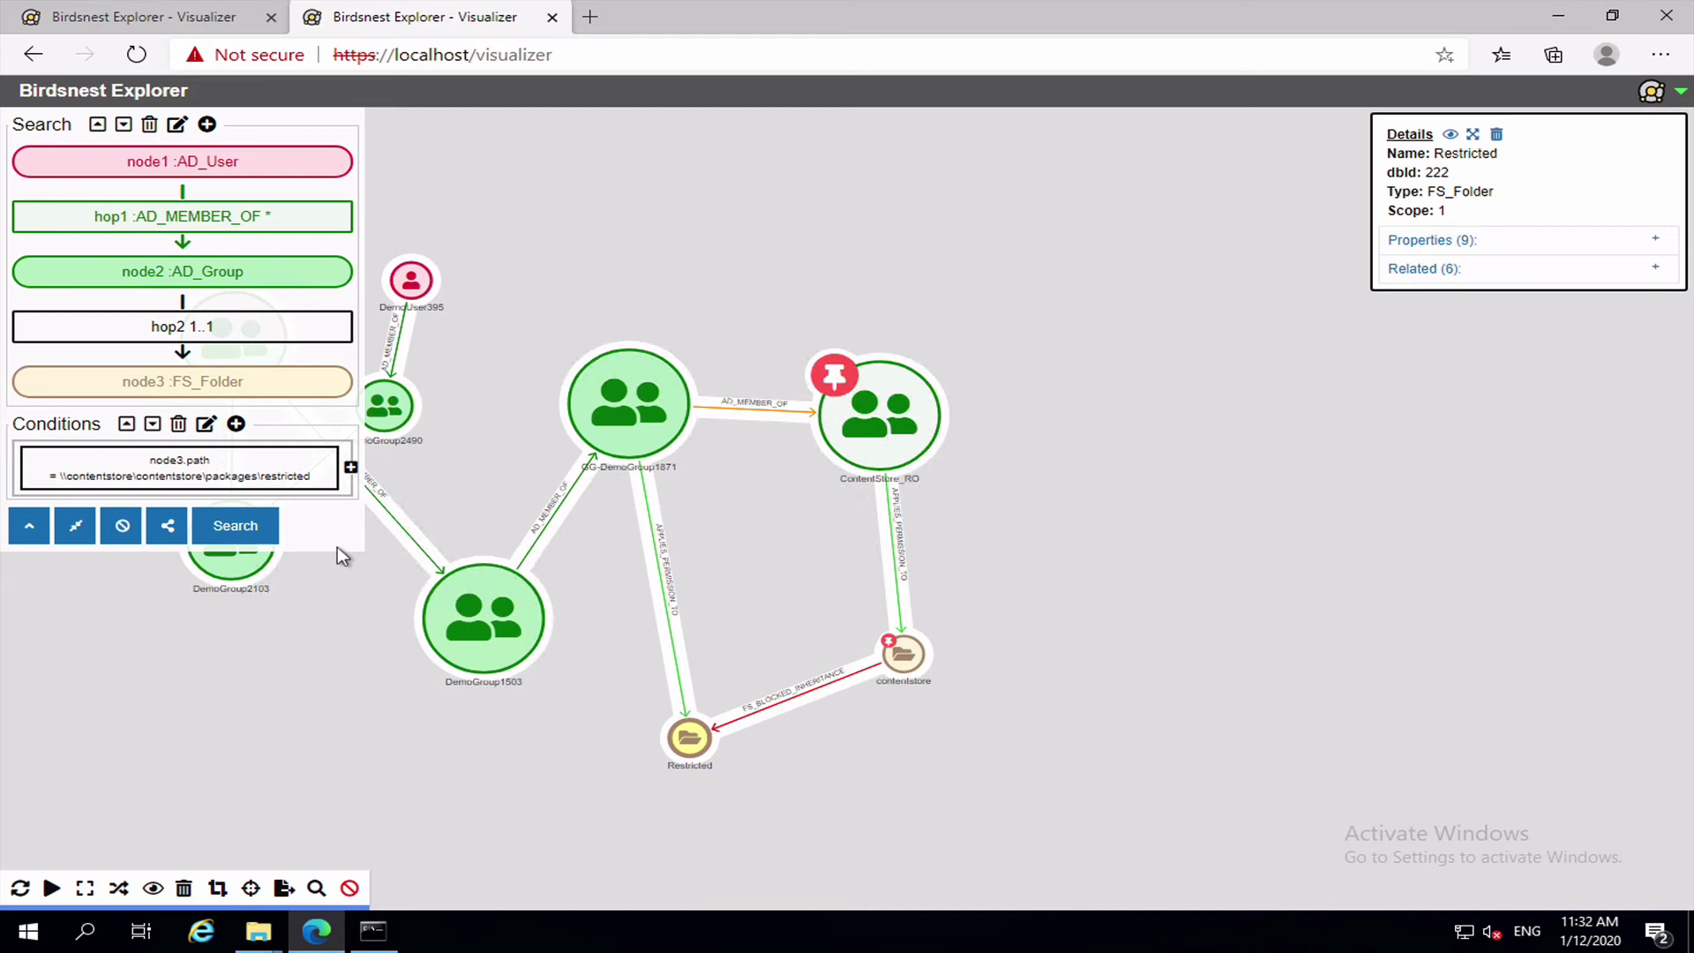
pyautogui.click(248, 527)
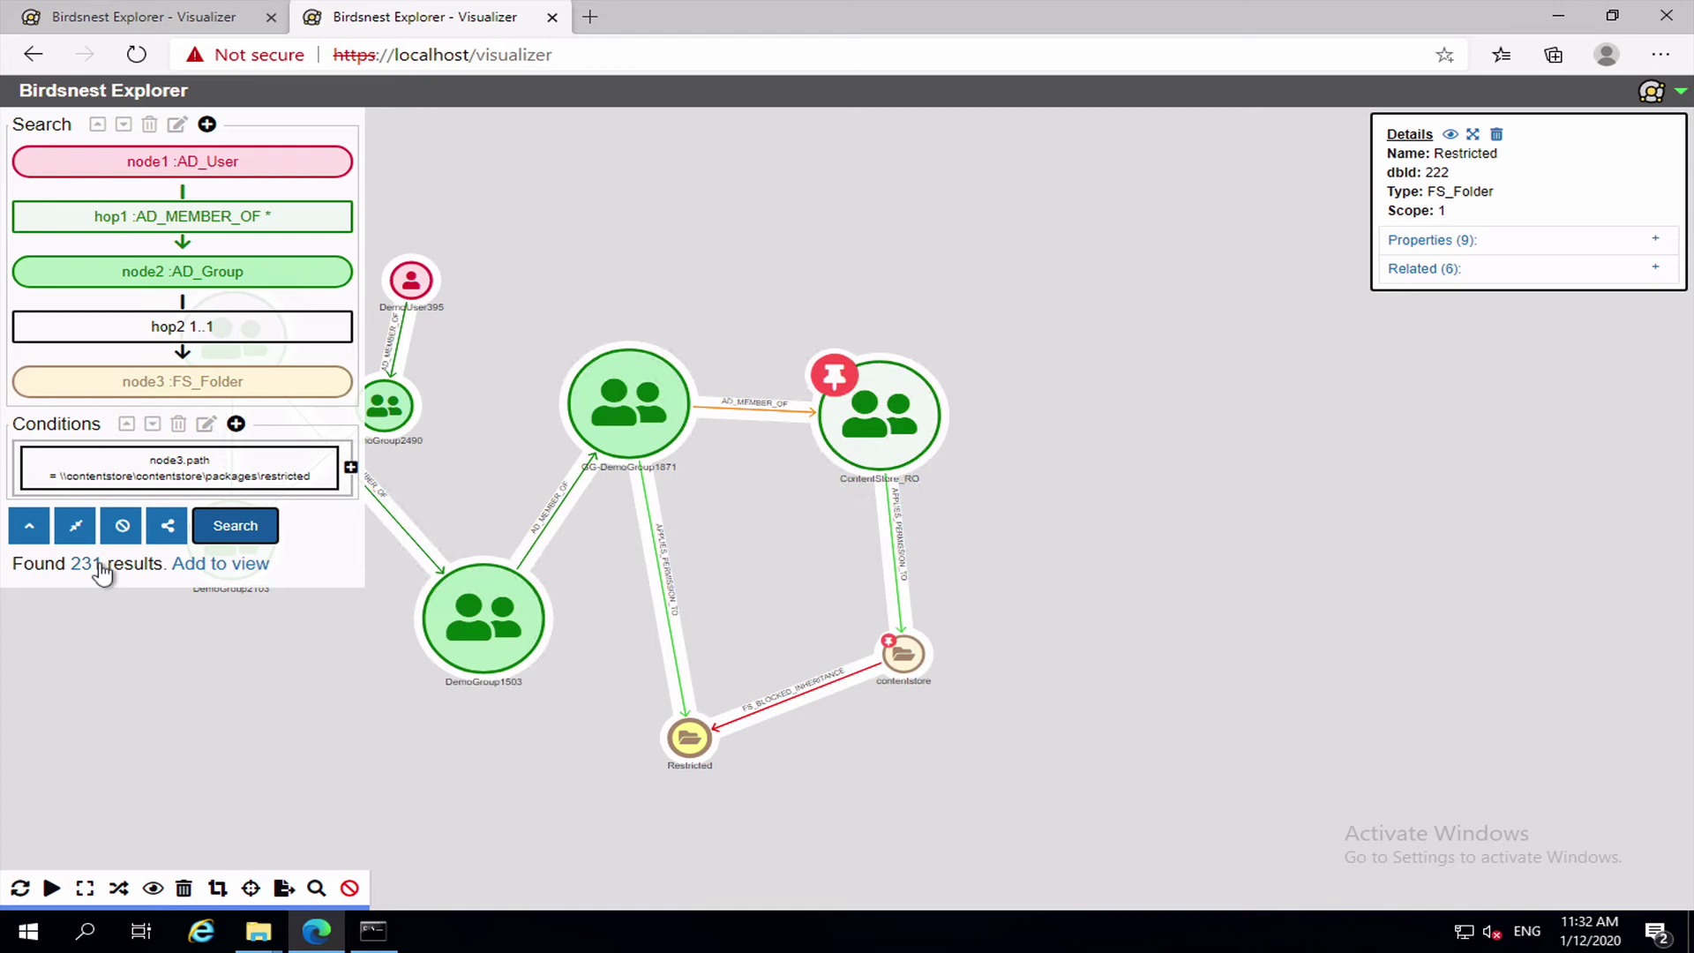
# Step: Add the 231 results to the graph, zoom out and re-run the layout
pyautogui.click(208, 569)
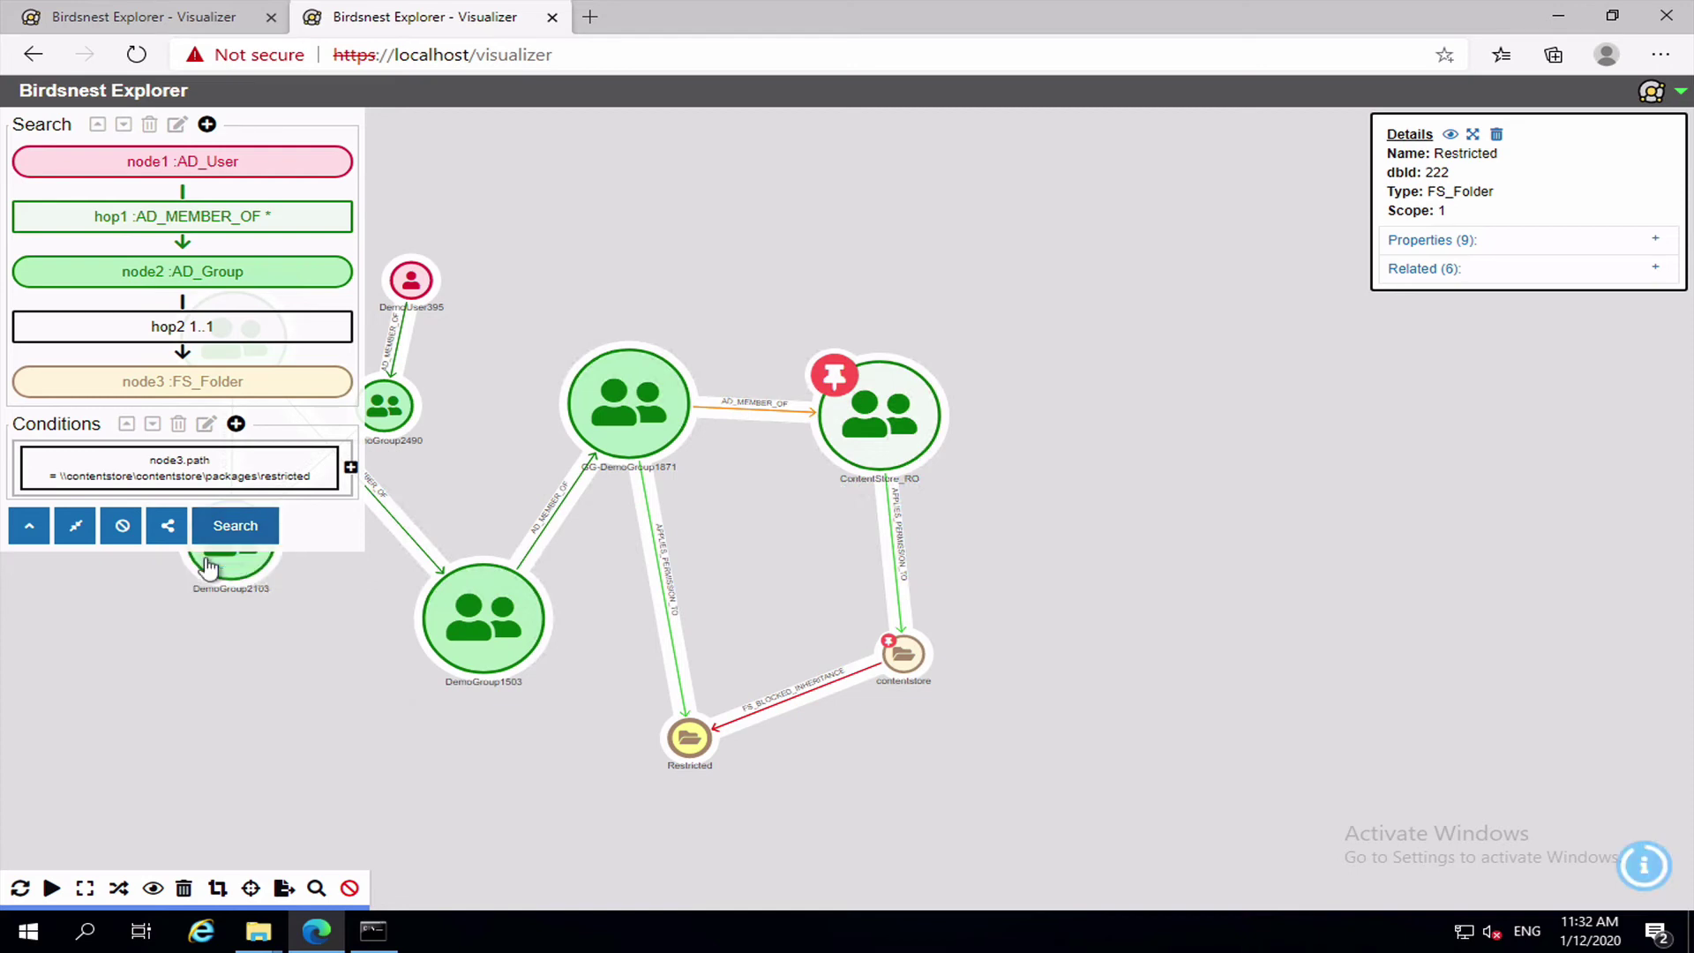
pyautogui.click(42, 532)
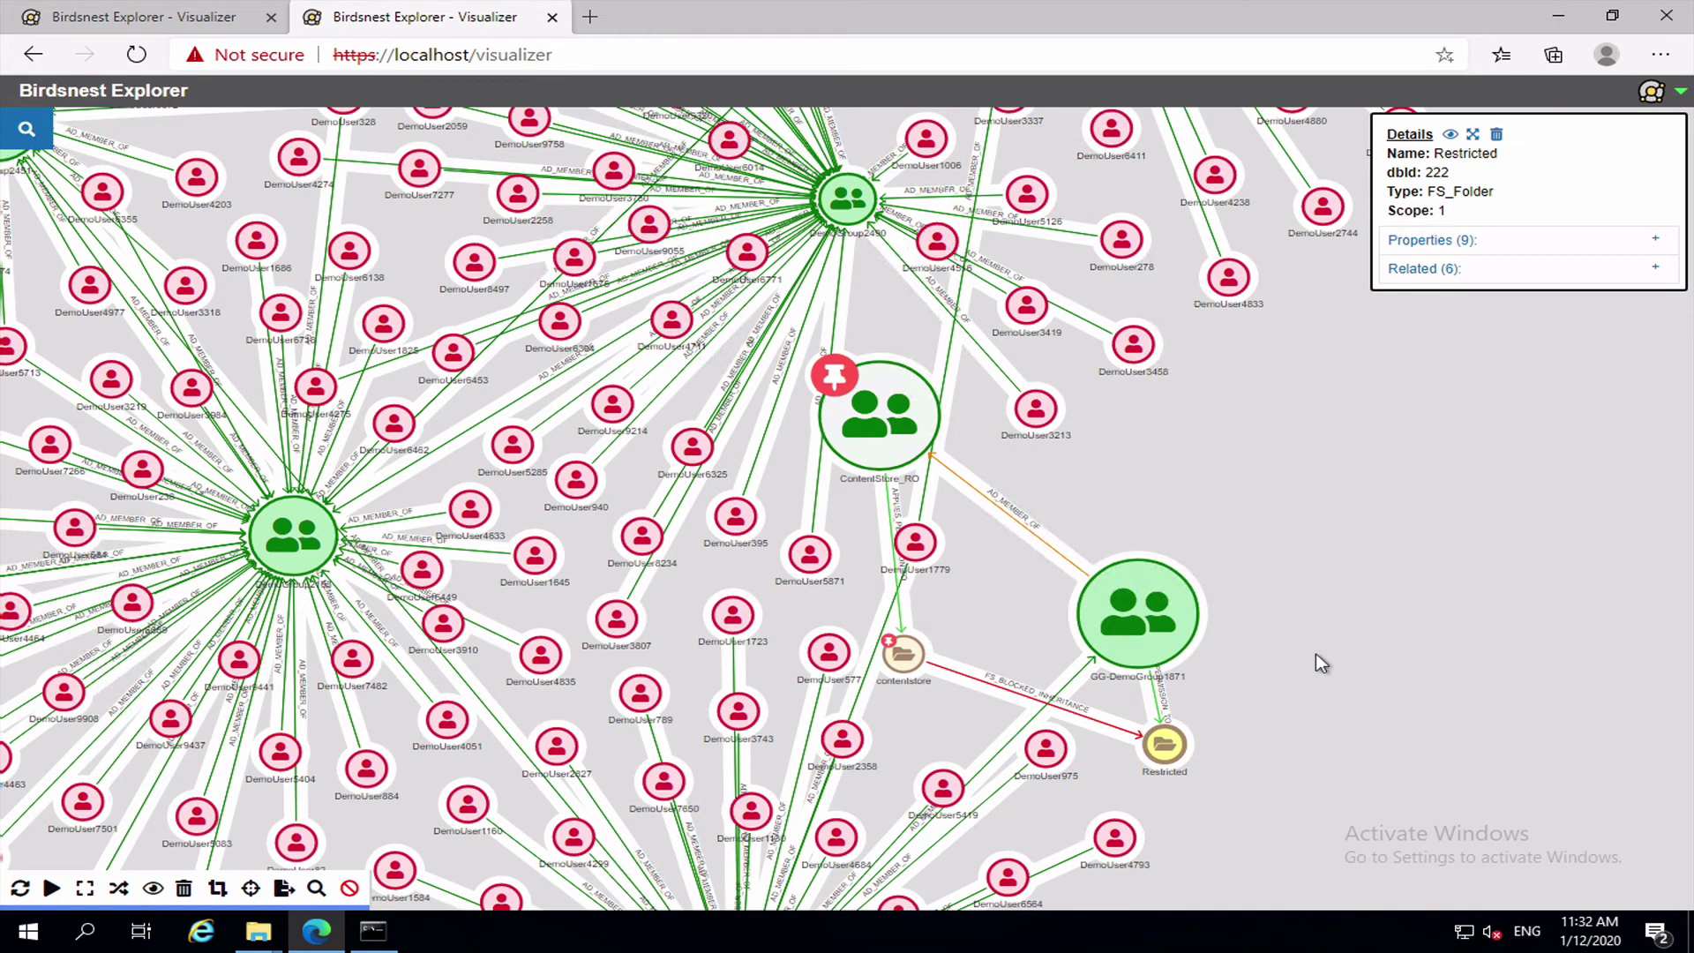
pyautogui.scroll(-5, 1316, 662)
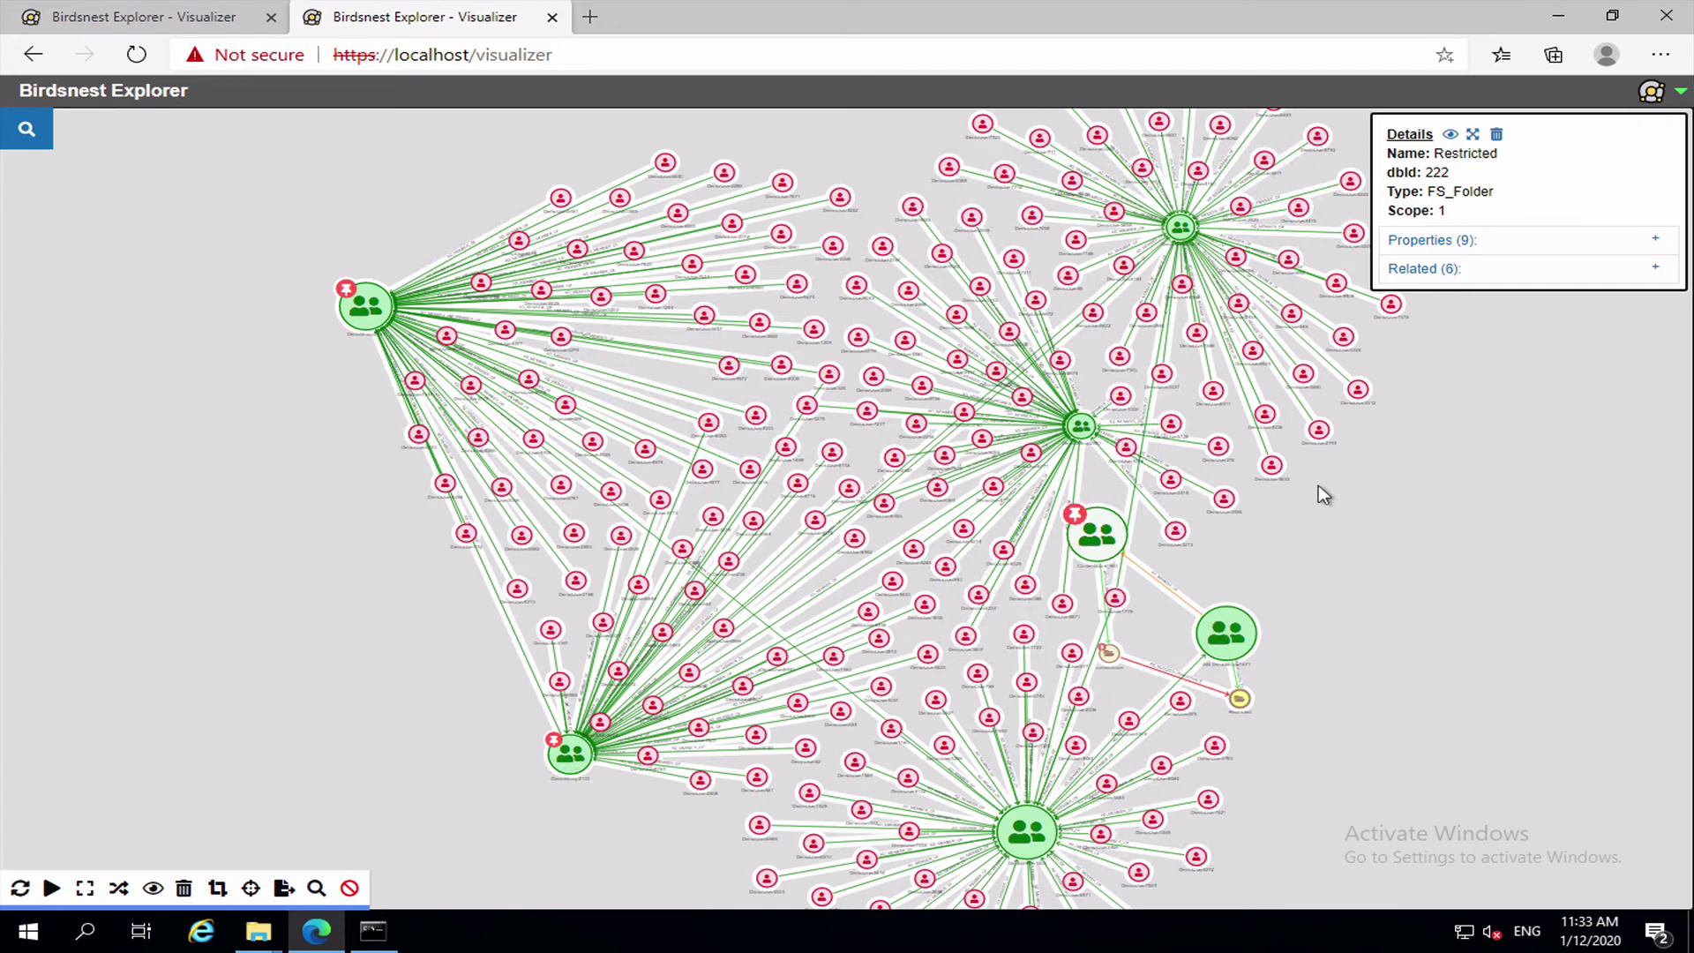
pyautogui.click(19, 888)
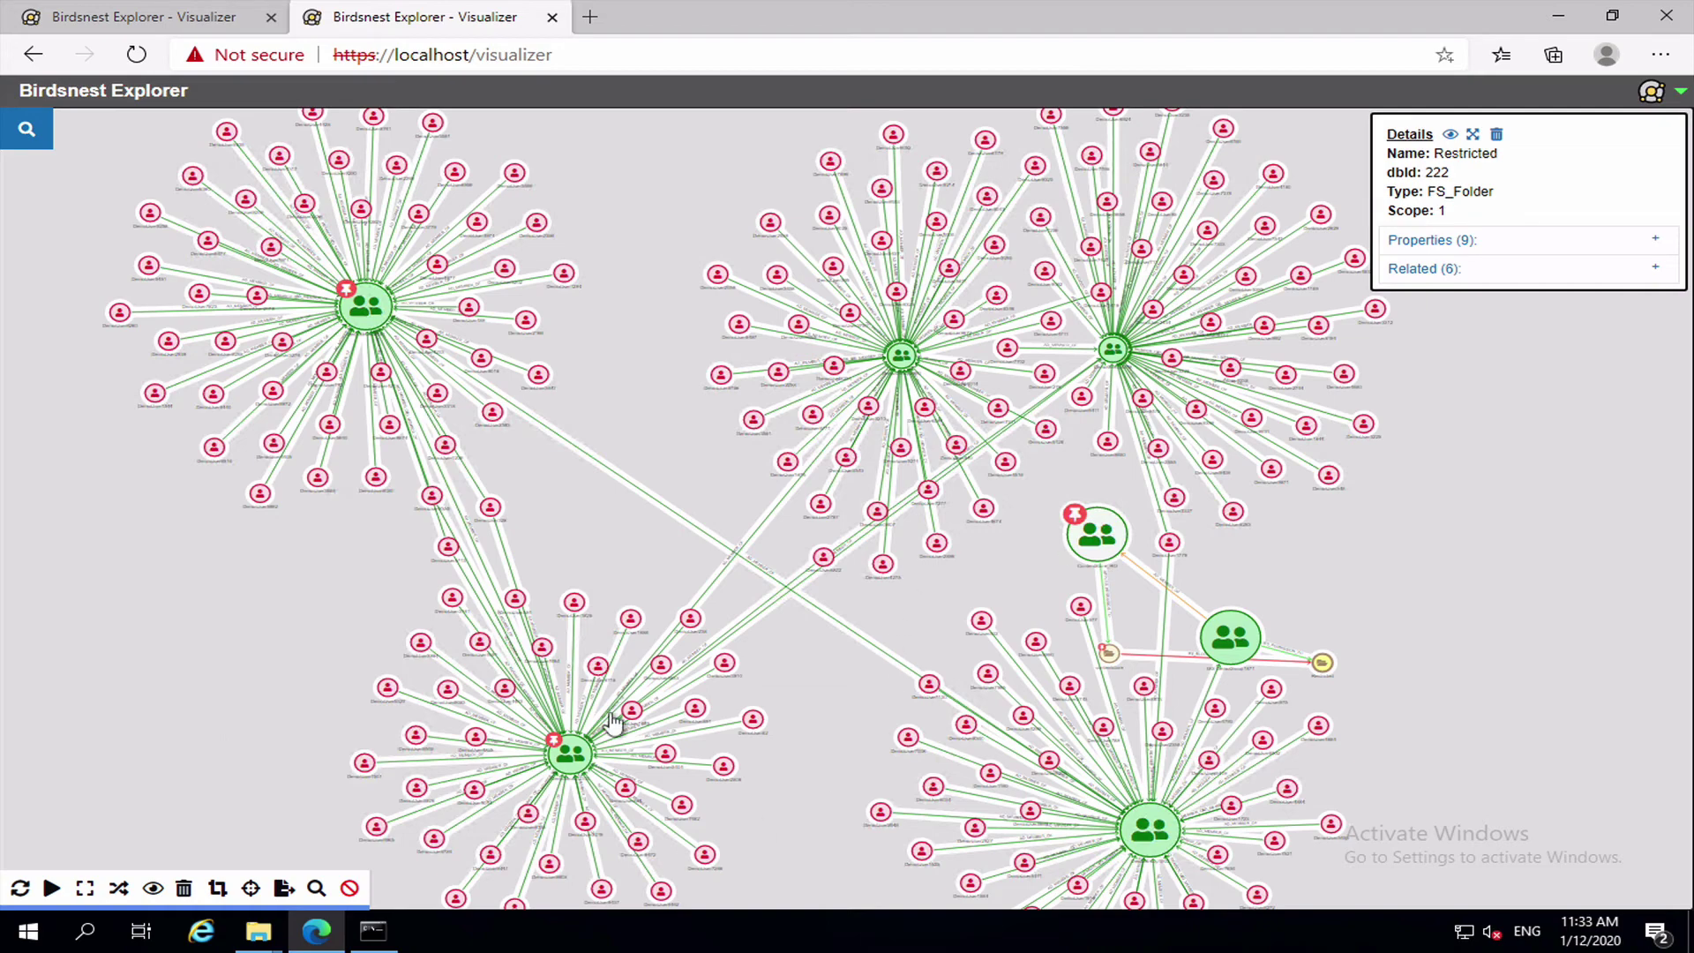
pyautogui.click(1524, 554)
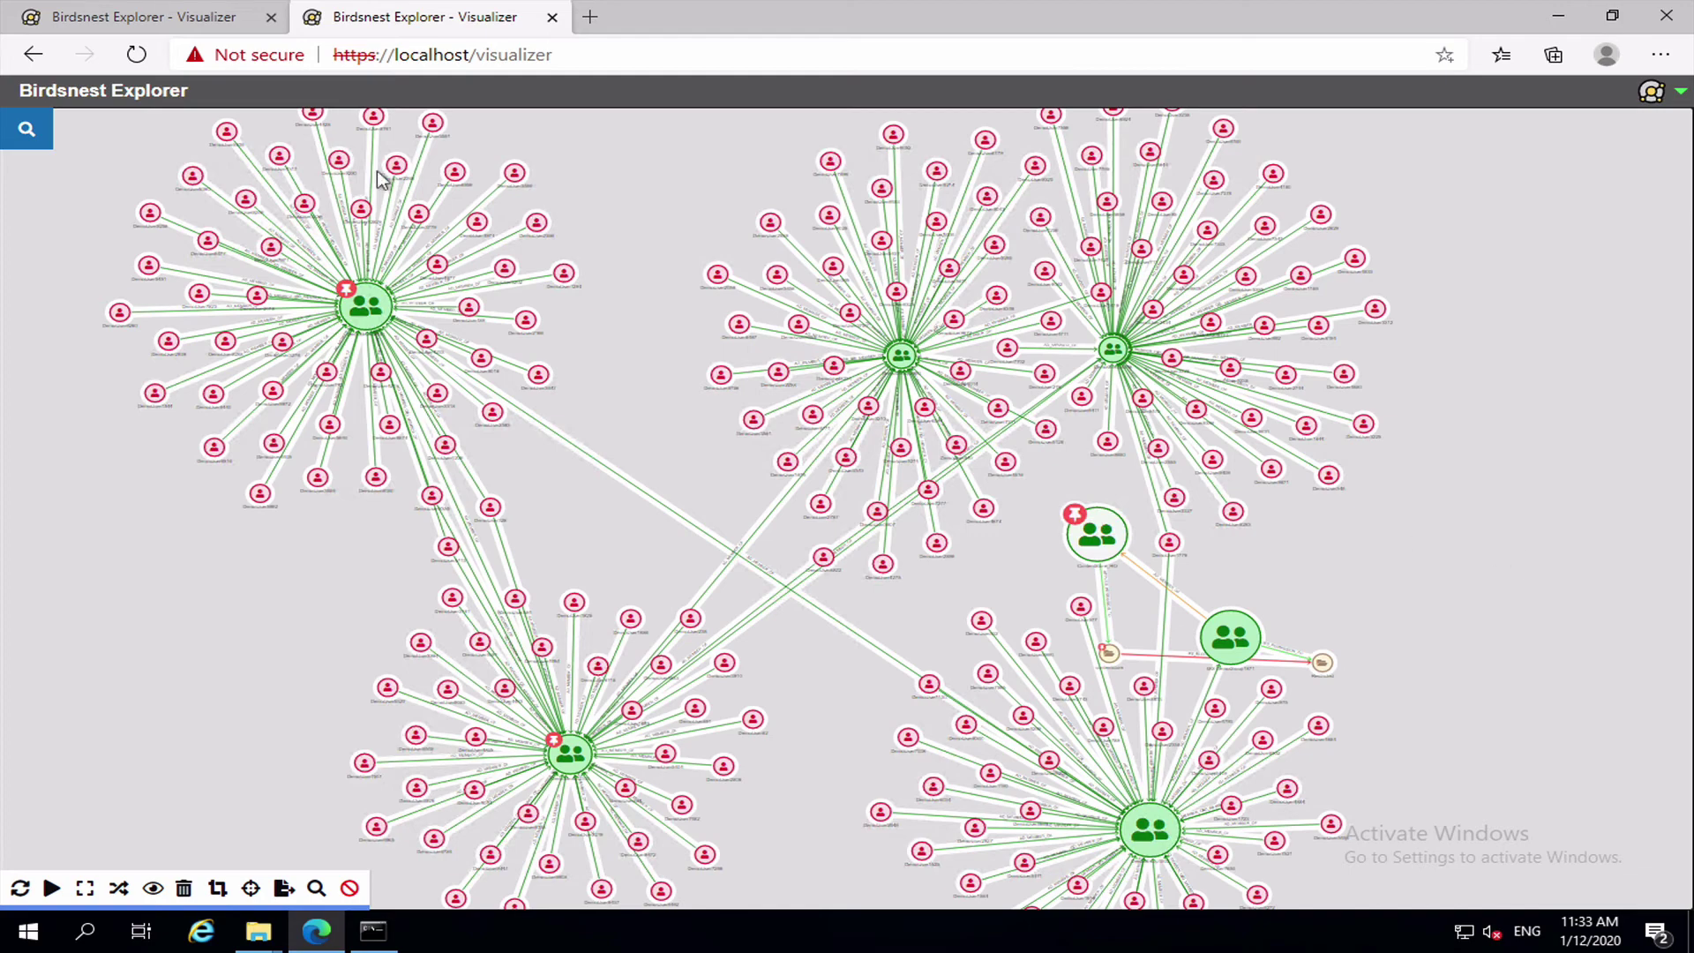
pyautogui.click(16, 132)
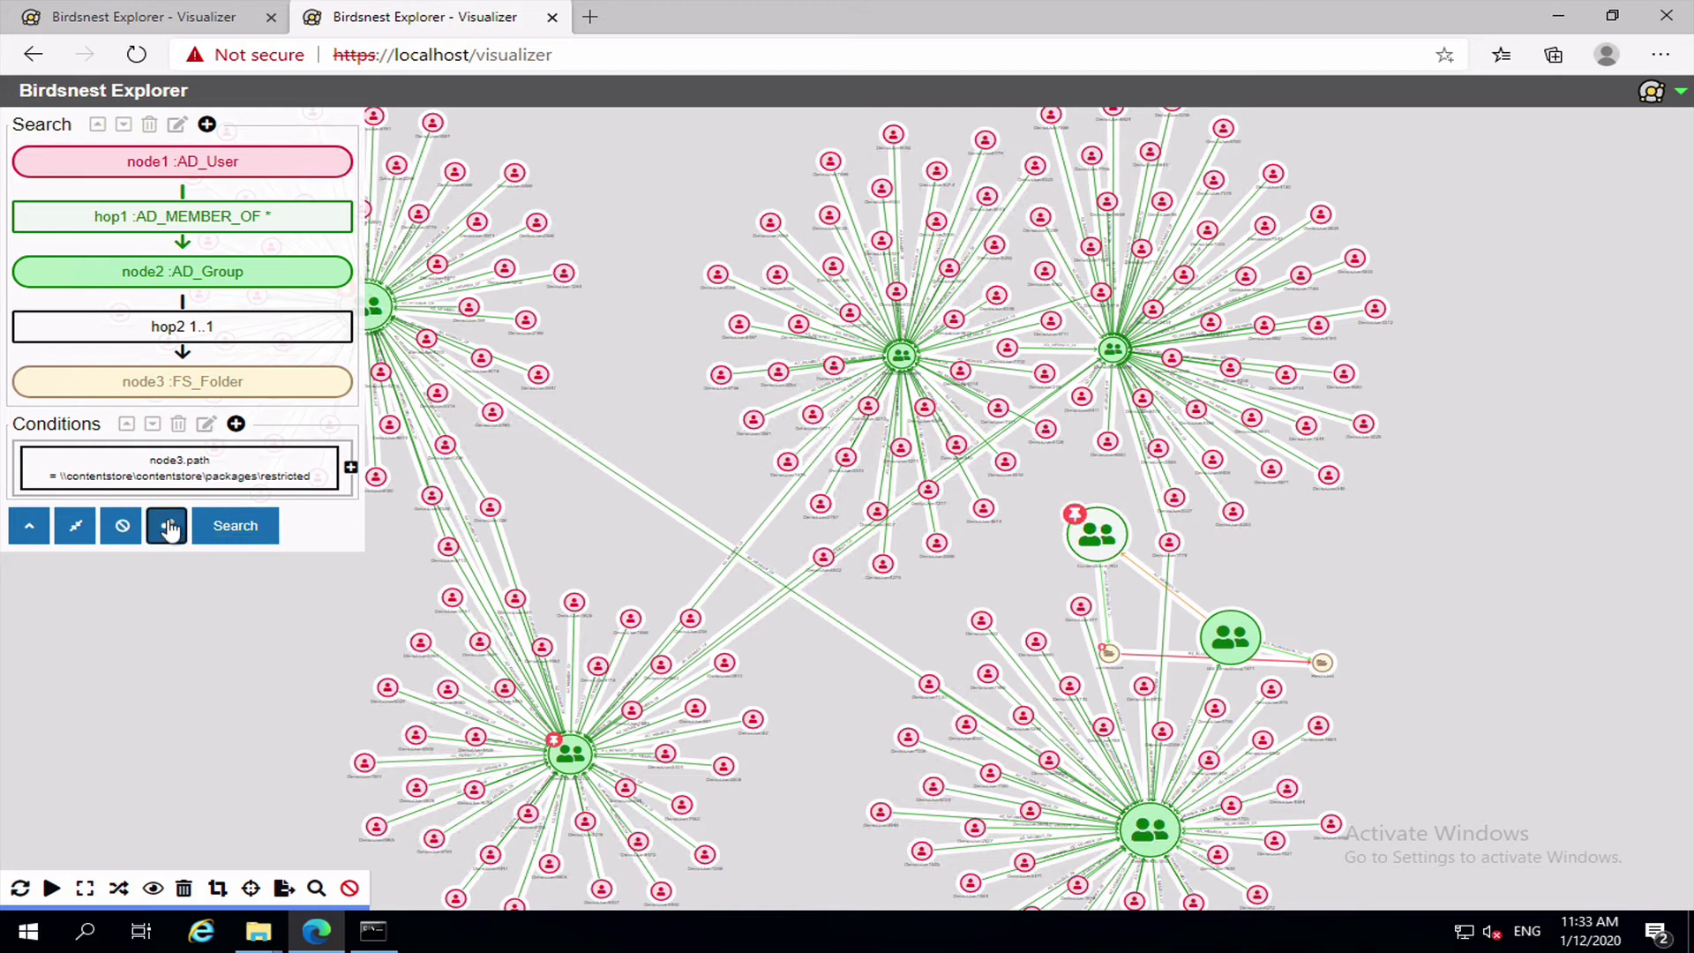
pyautogui.click(167, 527)
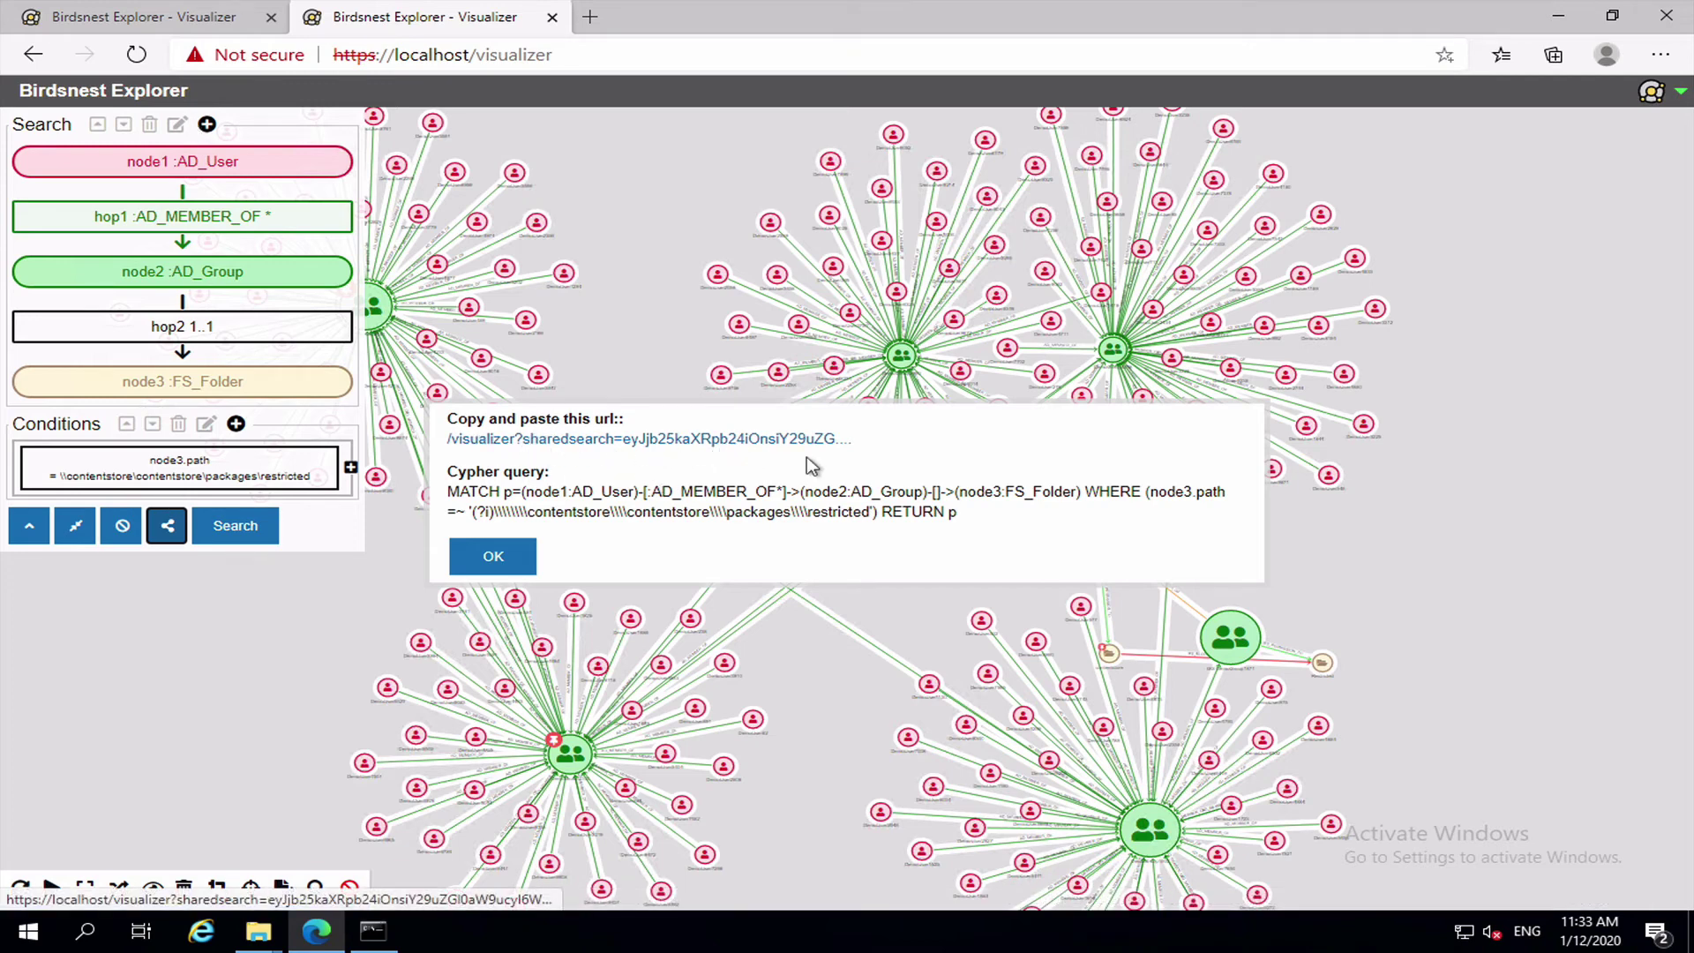
pyautogui.rightClick(759, 444)
pyautogui.click(660, 482)
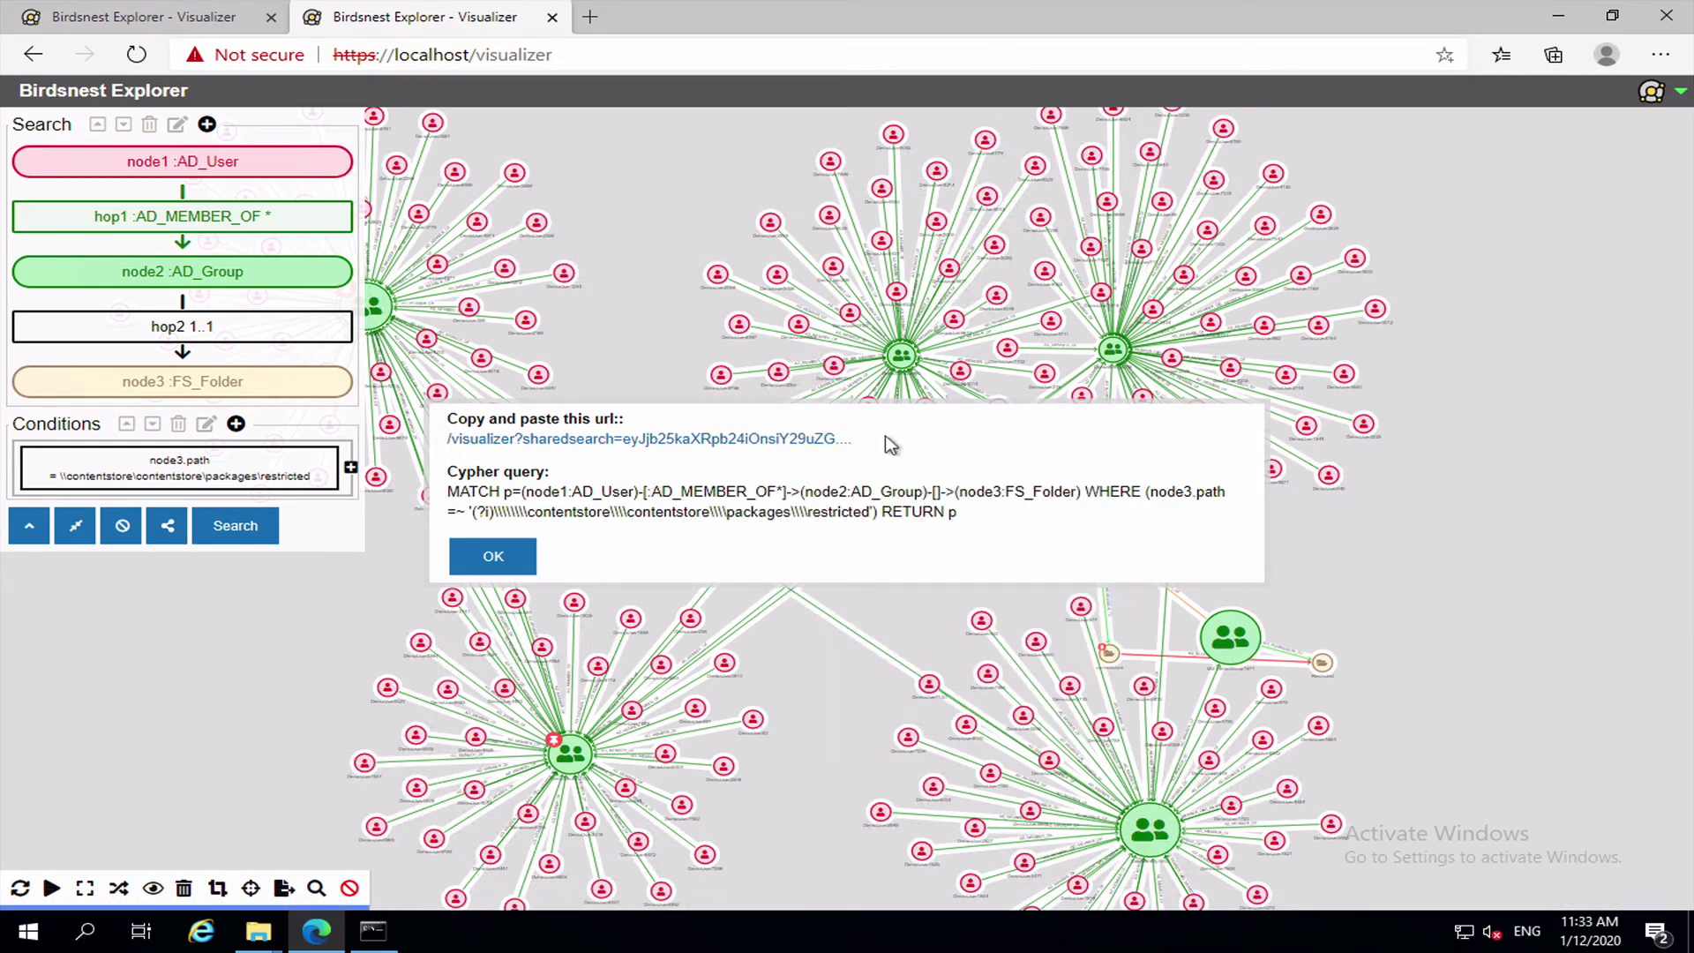
pyautogui.rightClick(719, 449)
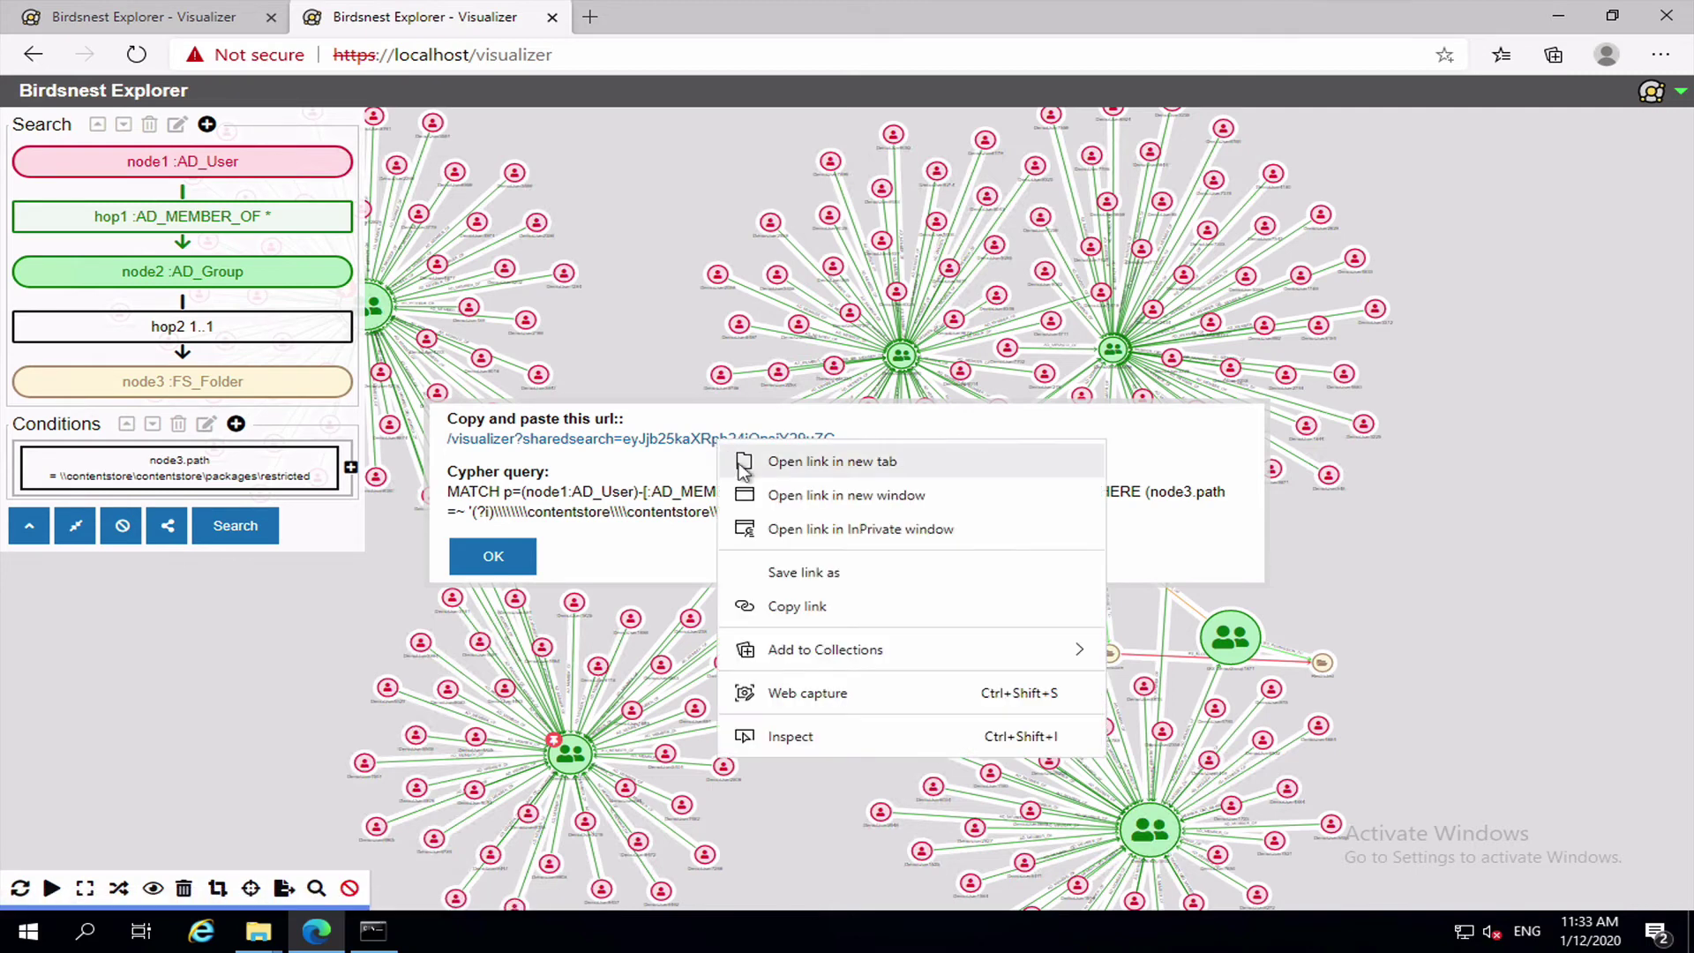
pyautogui.click(798, 606)
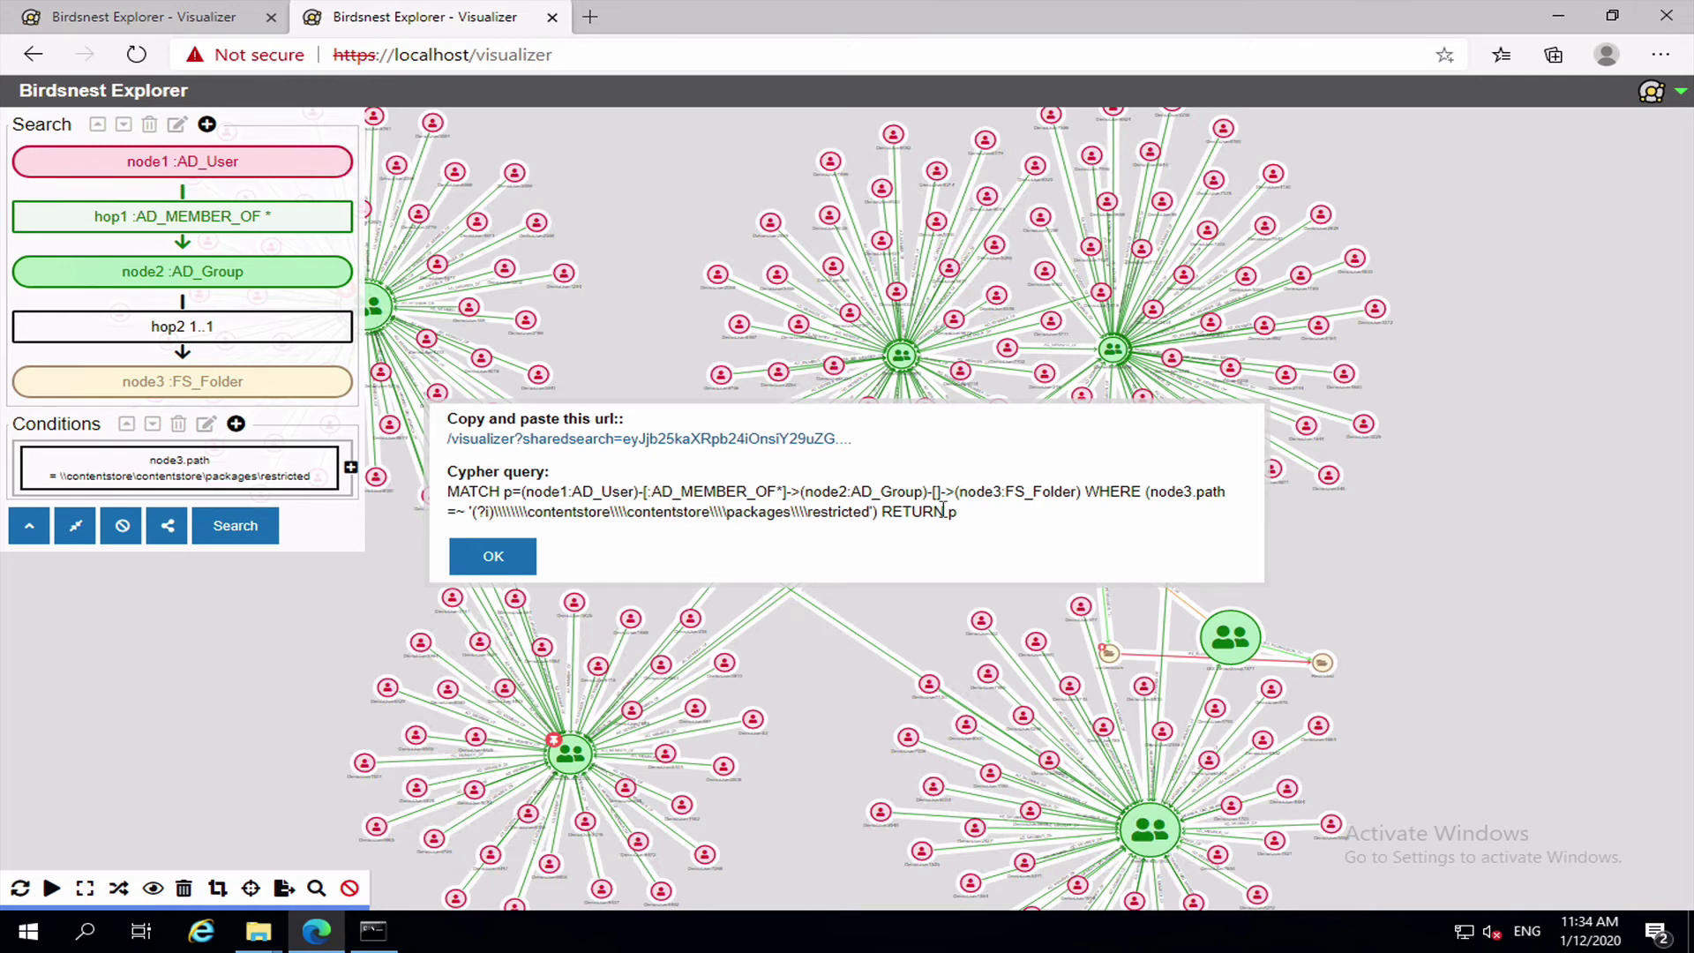
pyautogui.moveTo(971, 517); pyautogui.dragTo(453, 496)
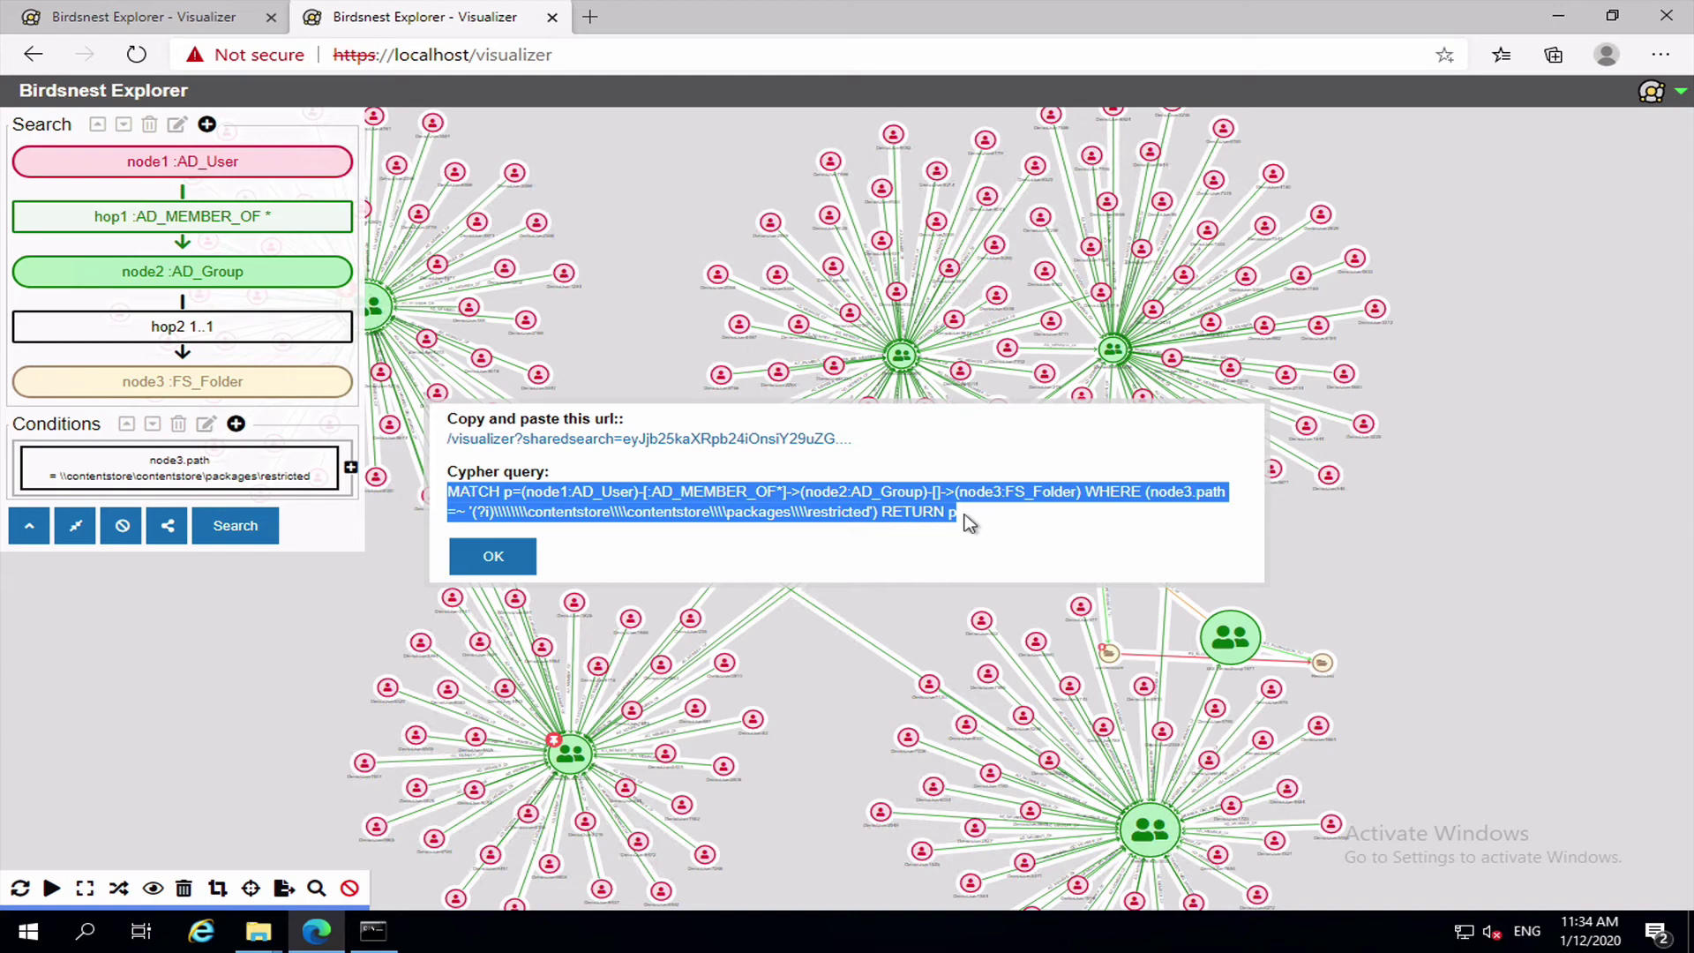
pyautogui.click(495, 556)
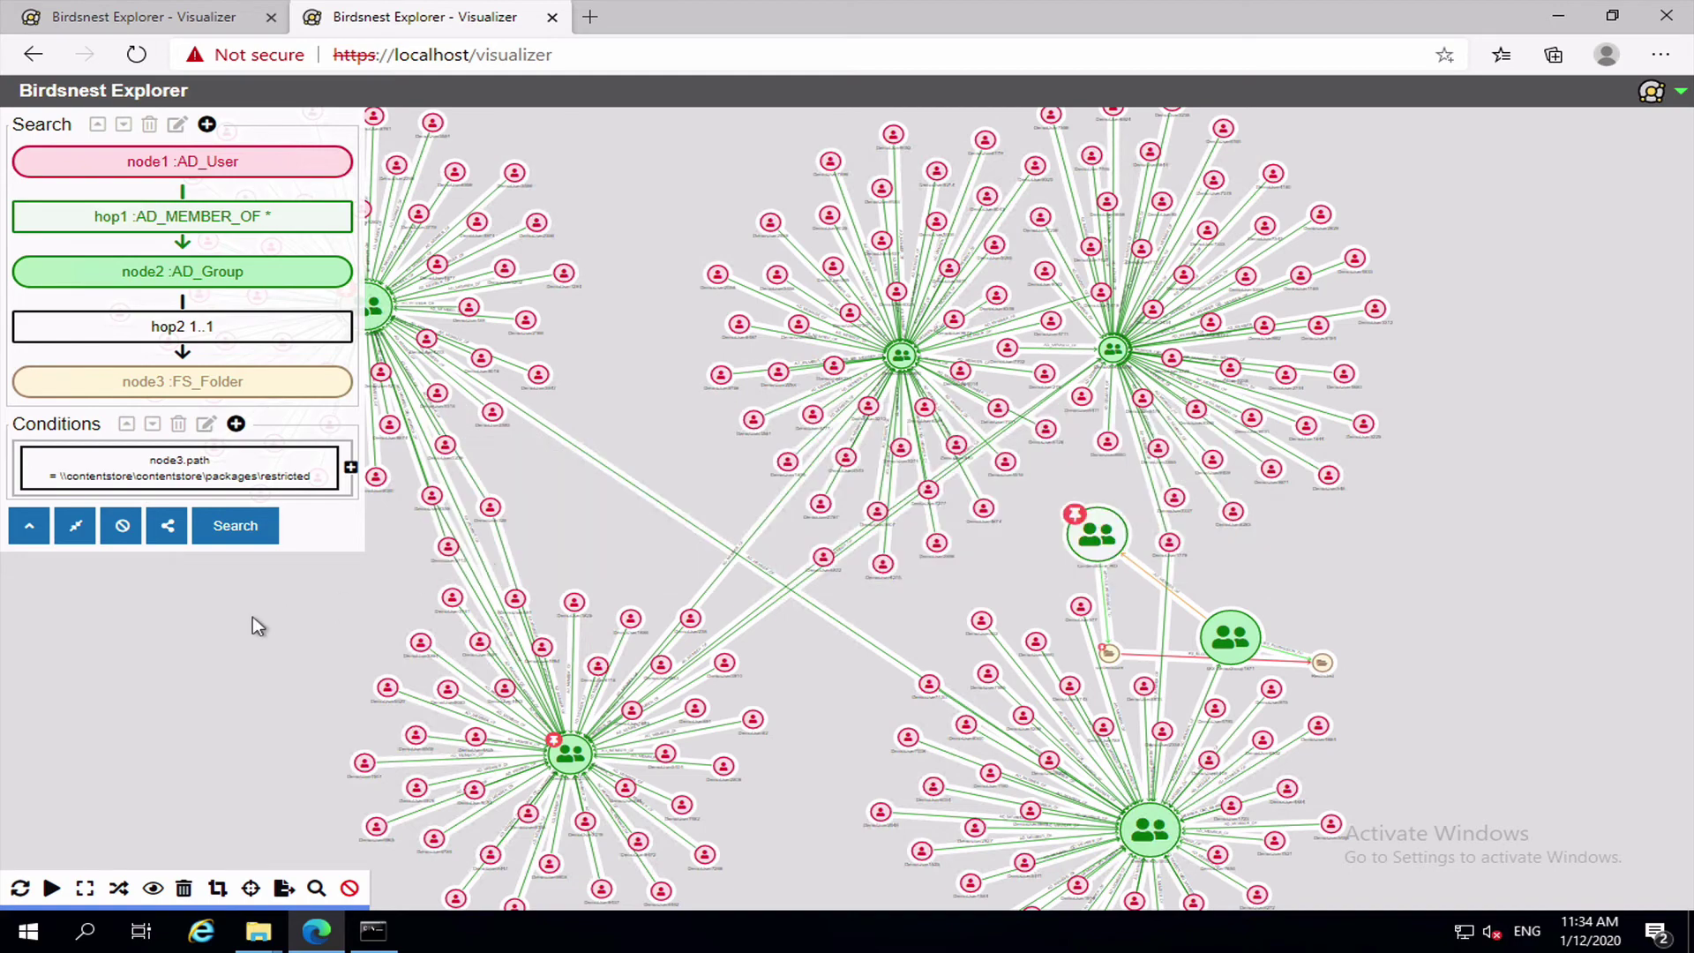
# Step: Inspect the Restricted folder node's details in the full graph
pyautogui.click(29, 525)
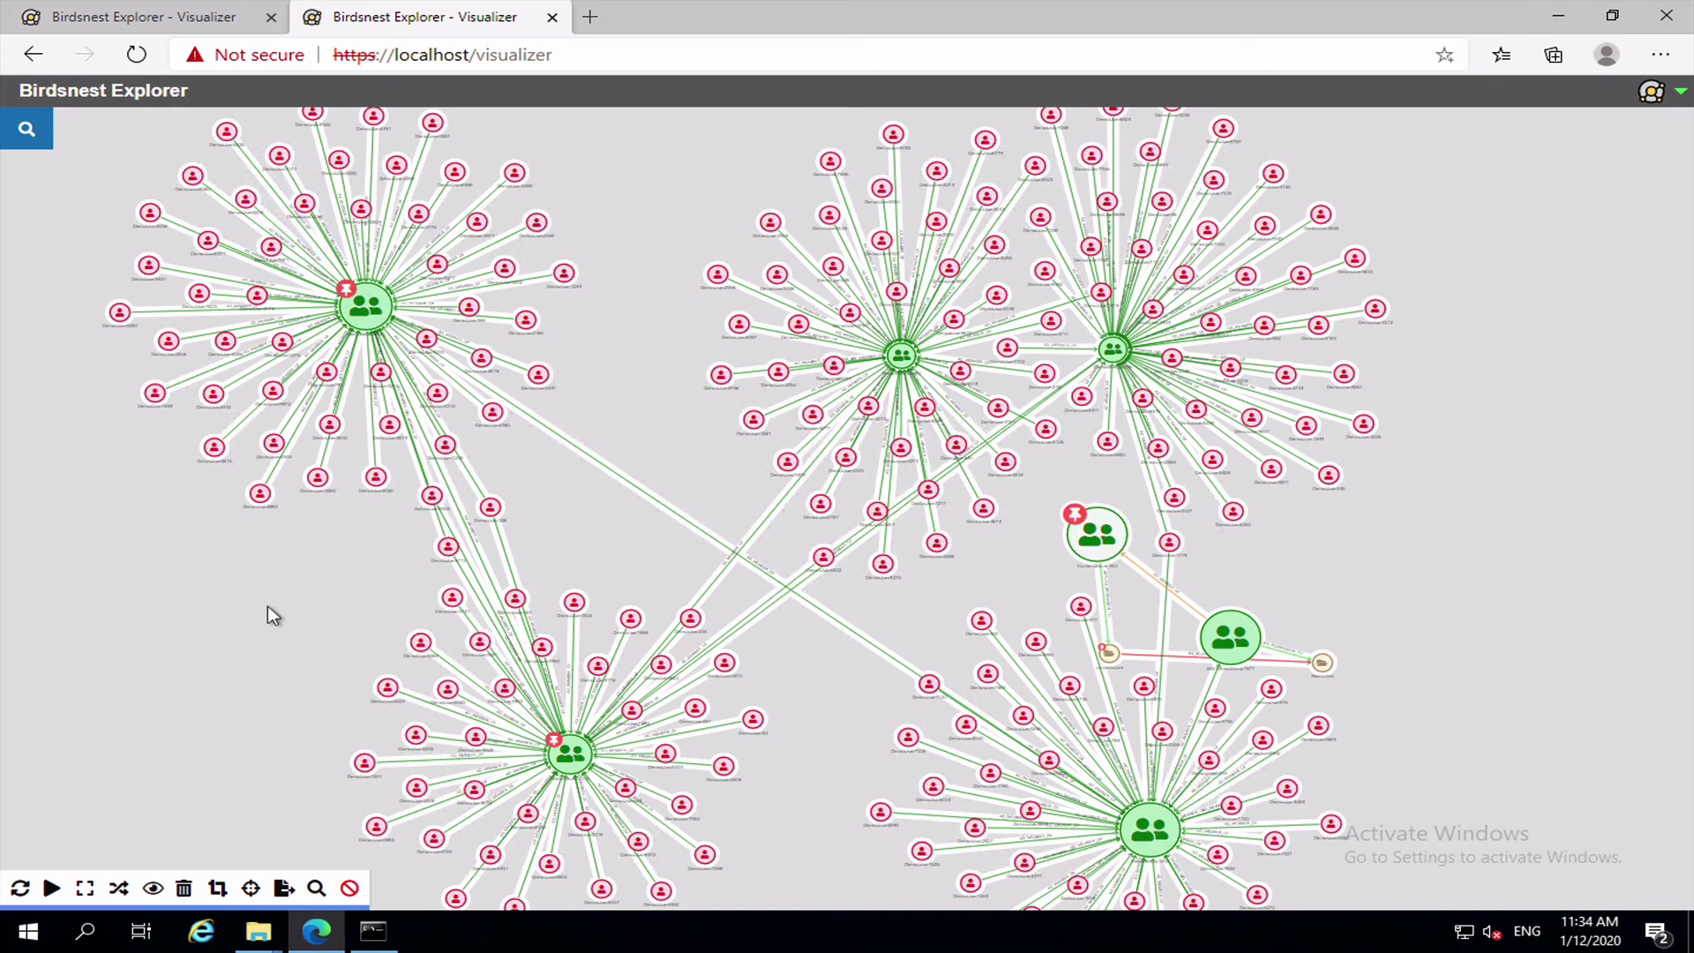
pyautogui.click(1324, 665)
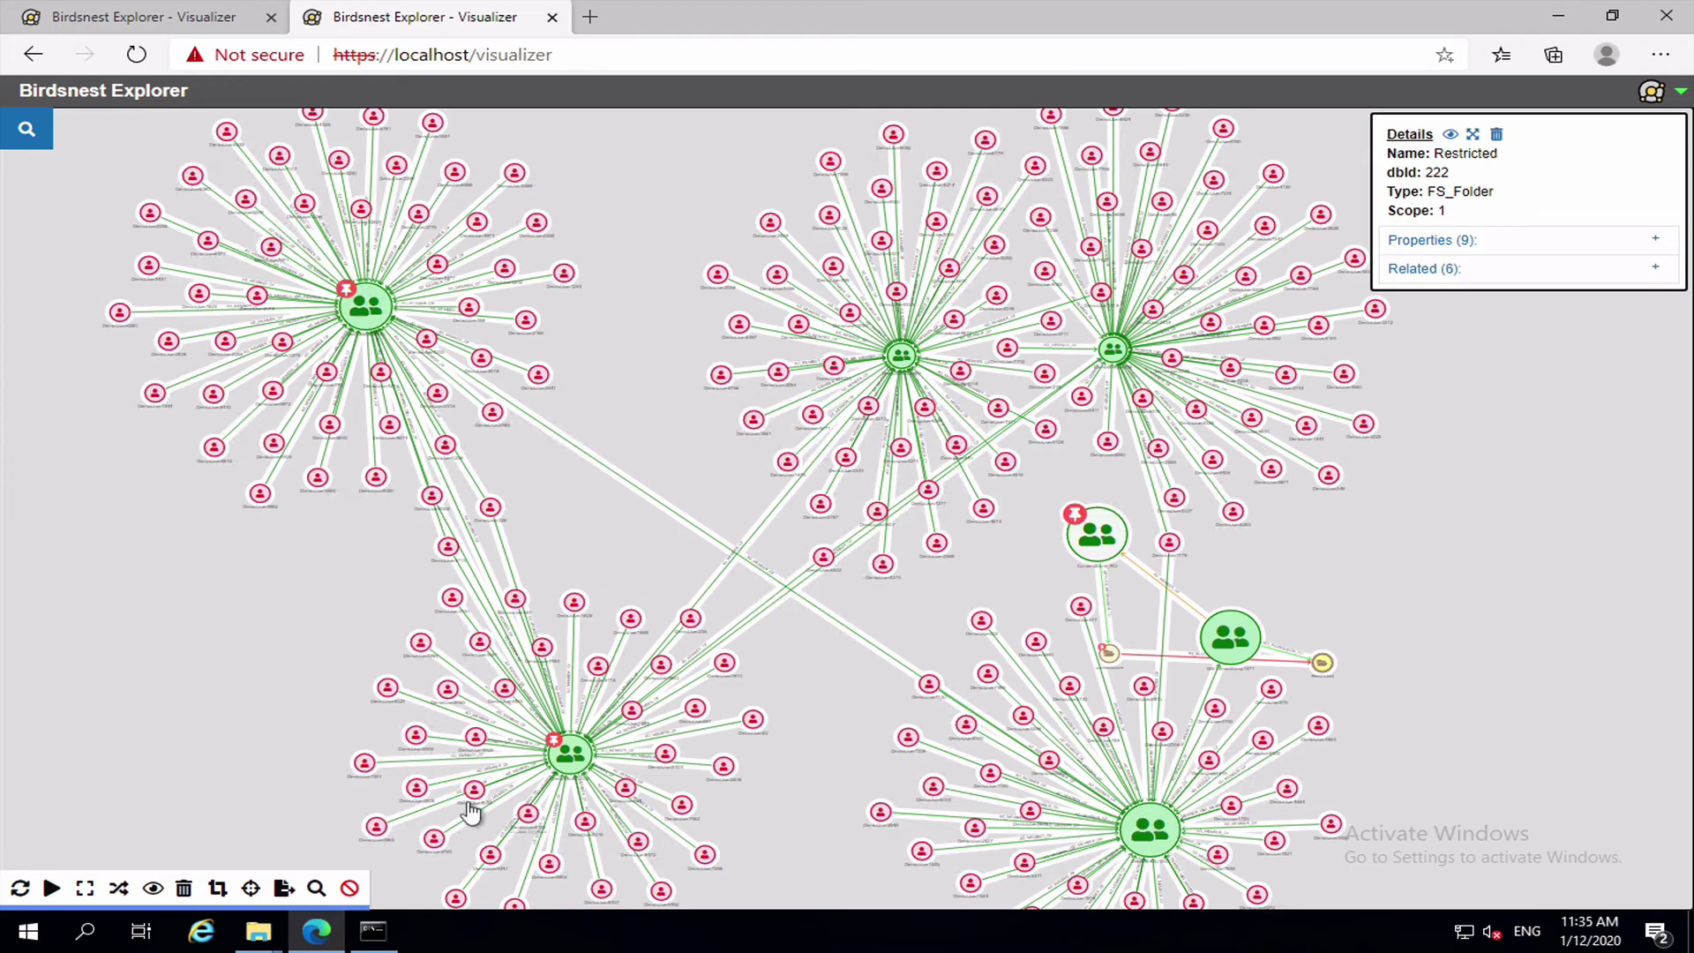
pyautogui.click(153, 889)
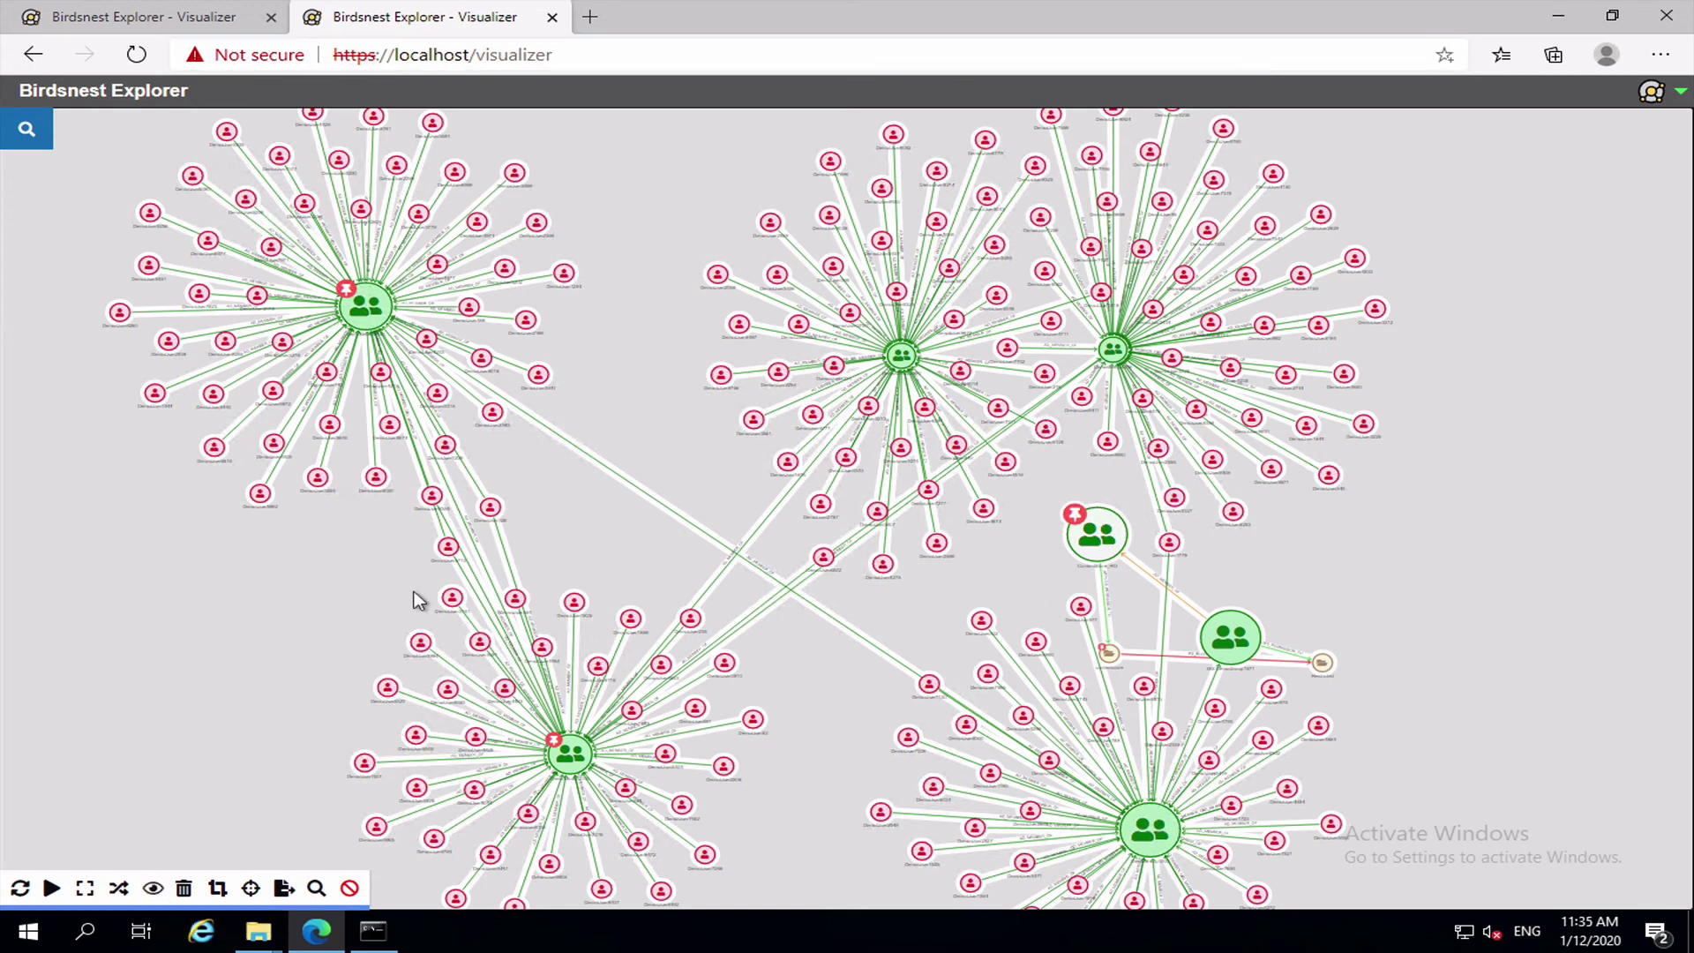
# Step: Export the graph to a 233-record report view and return to the Visualizer
pyautogui.click(283, 891)
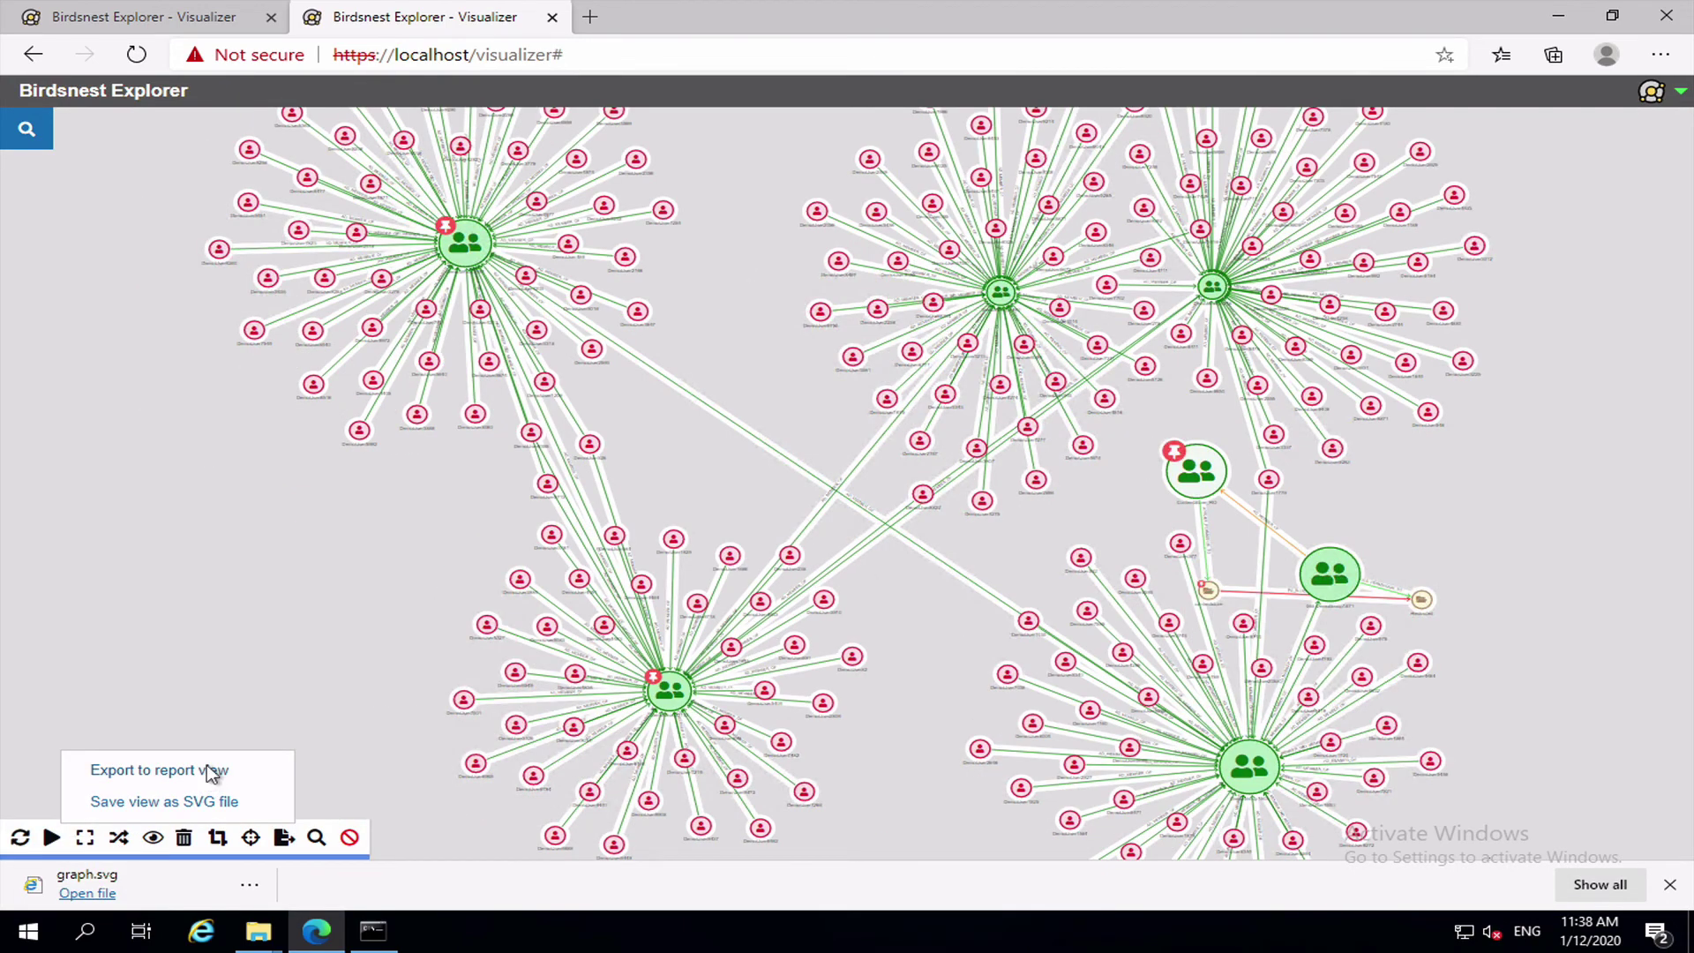
pyautogui.click(207, 766)
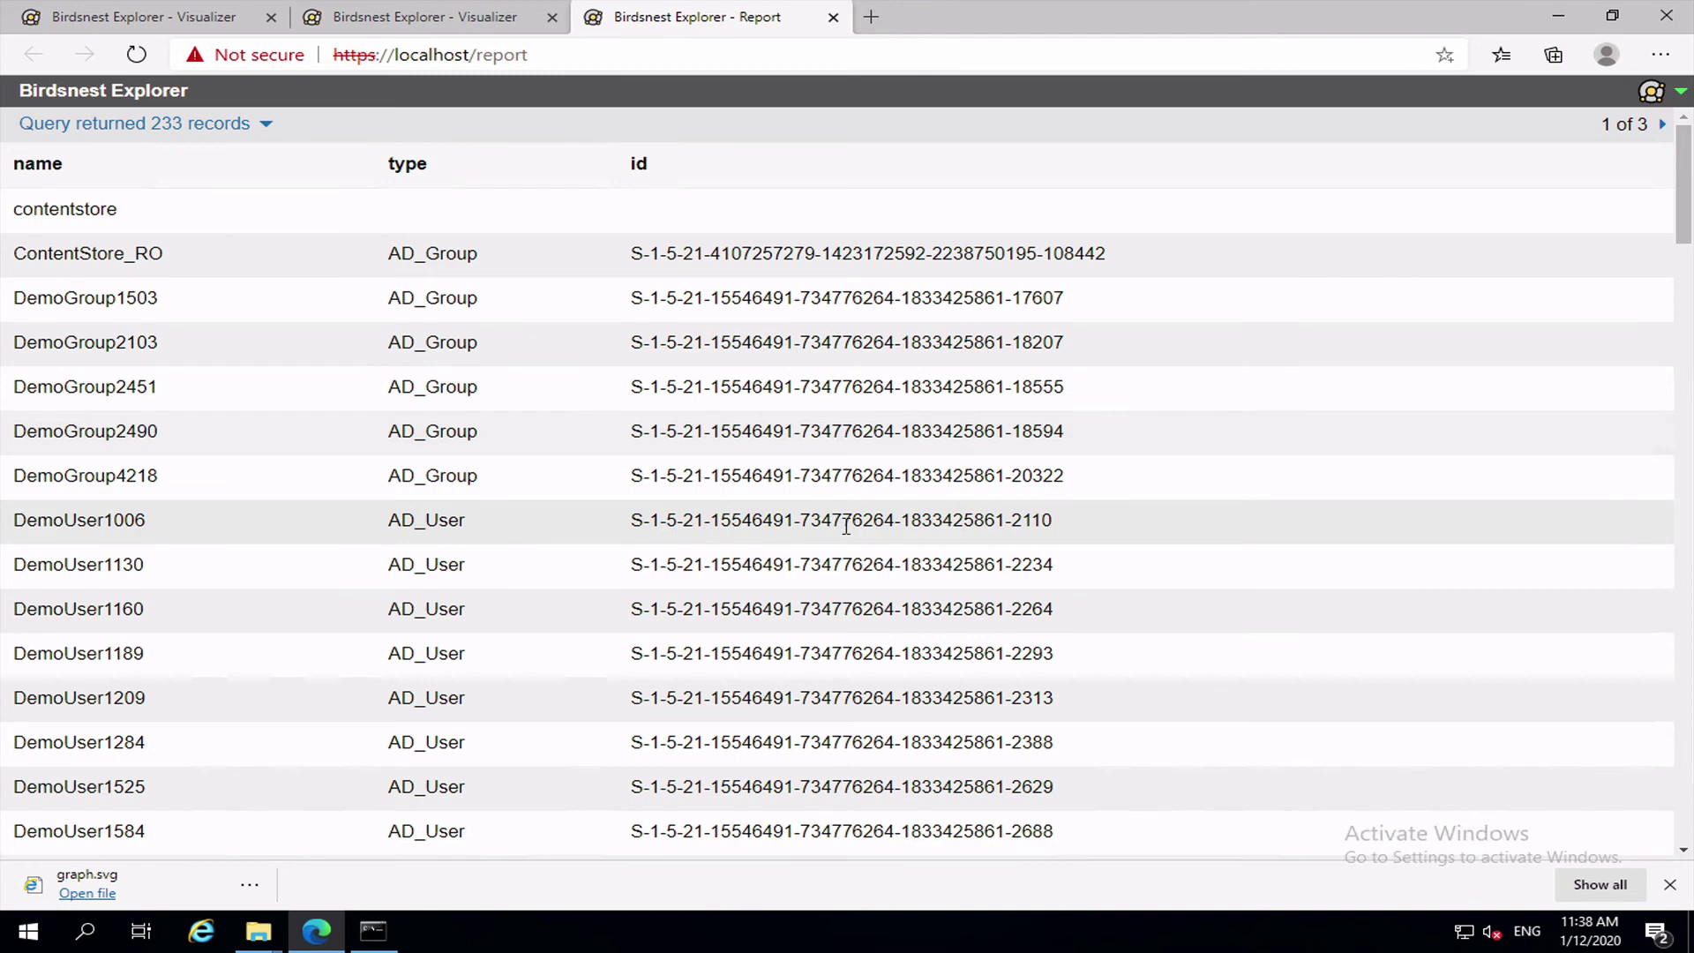
pyautogui.click(240, 125)
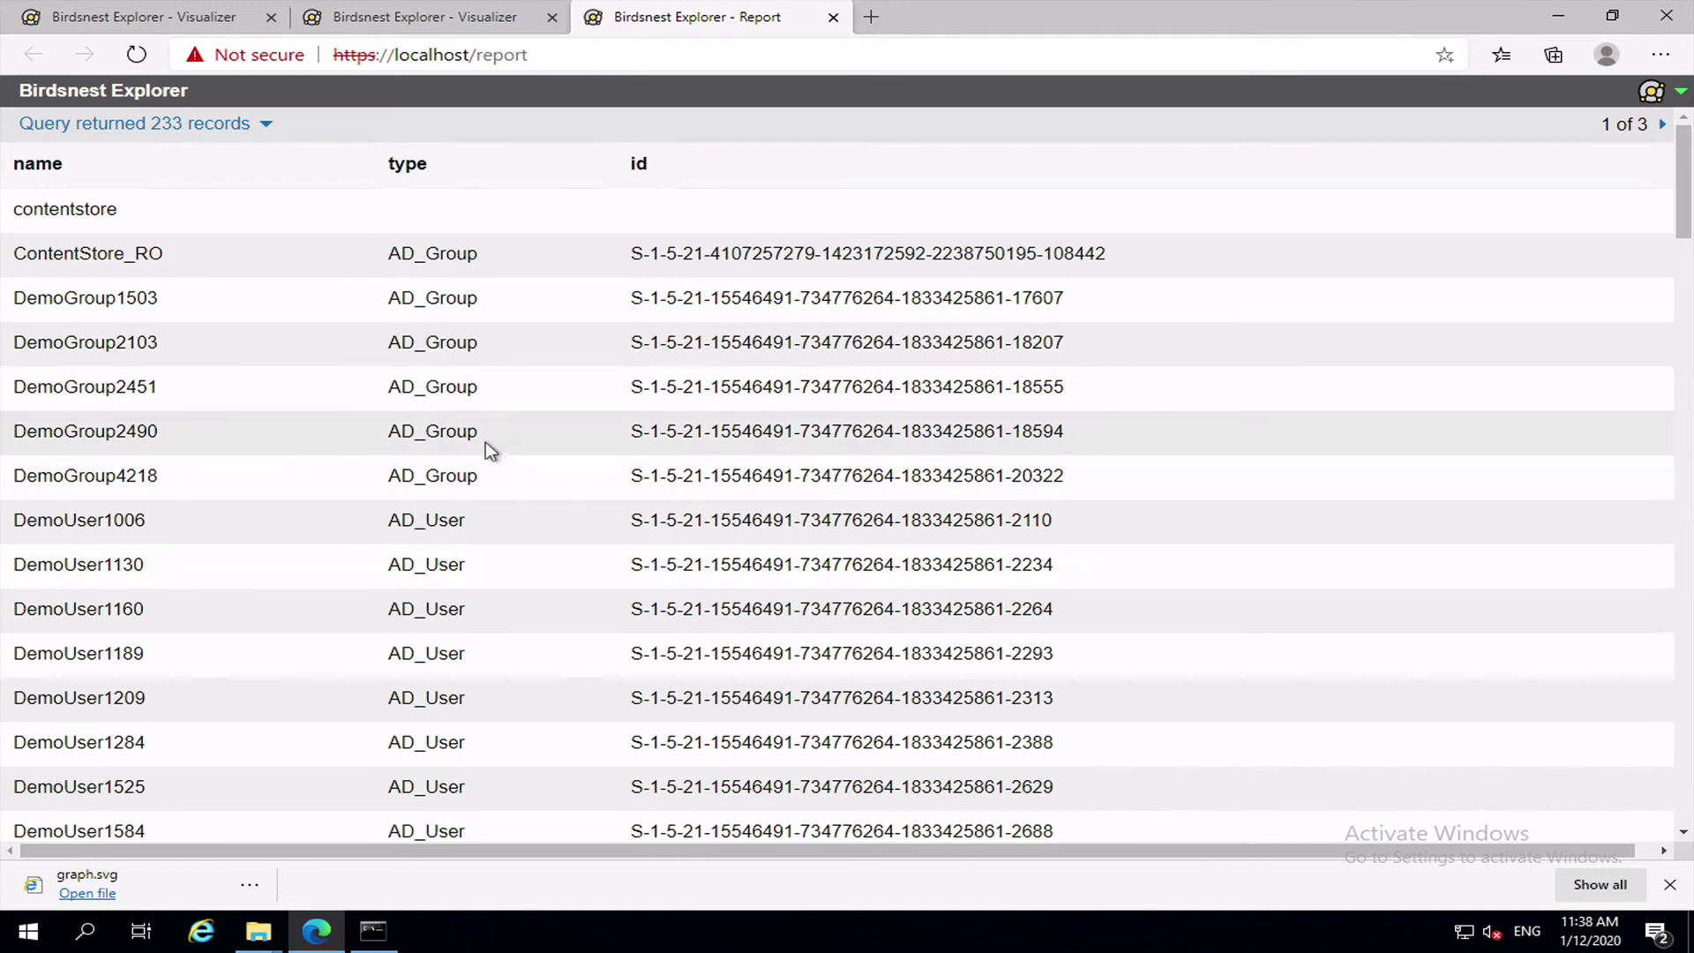
pyautogui.click(439, 19)
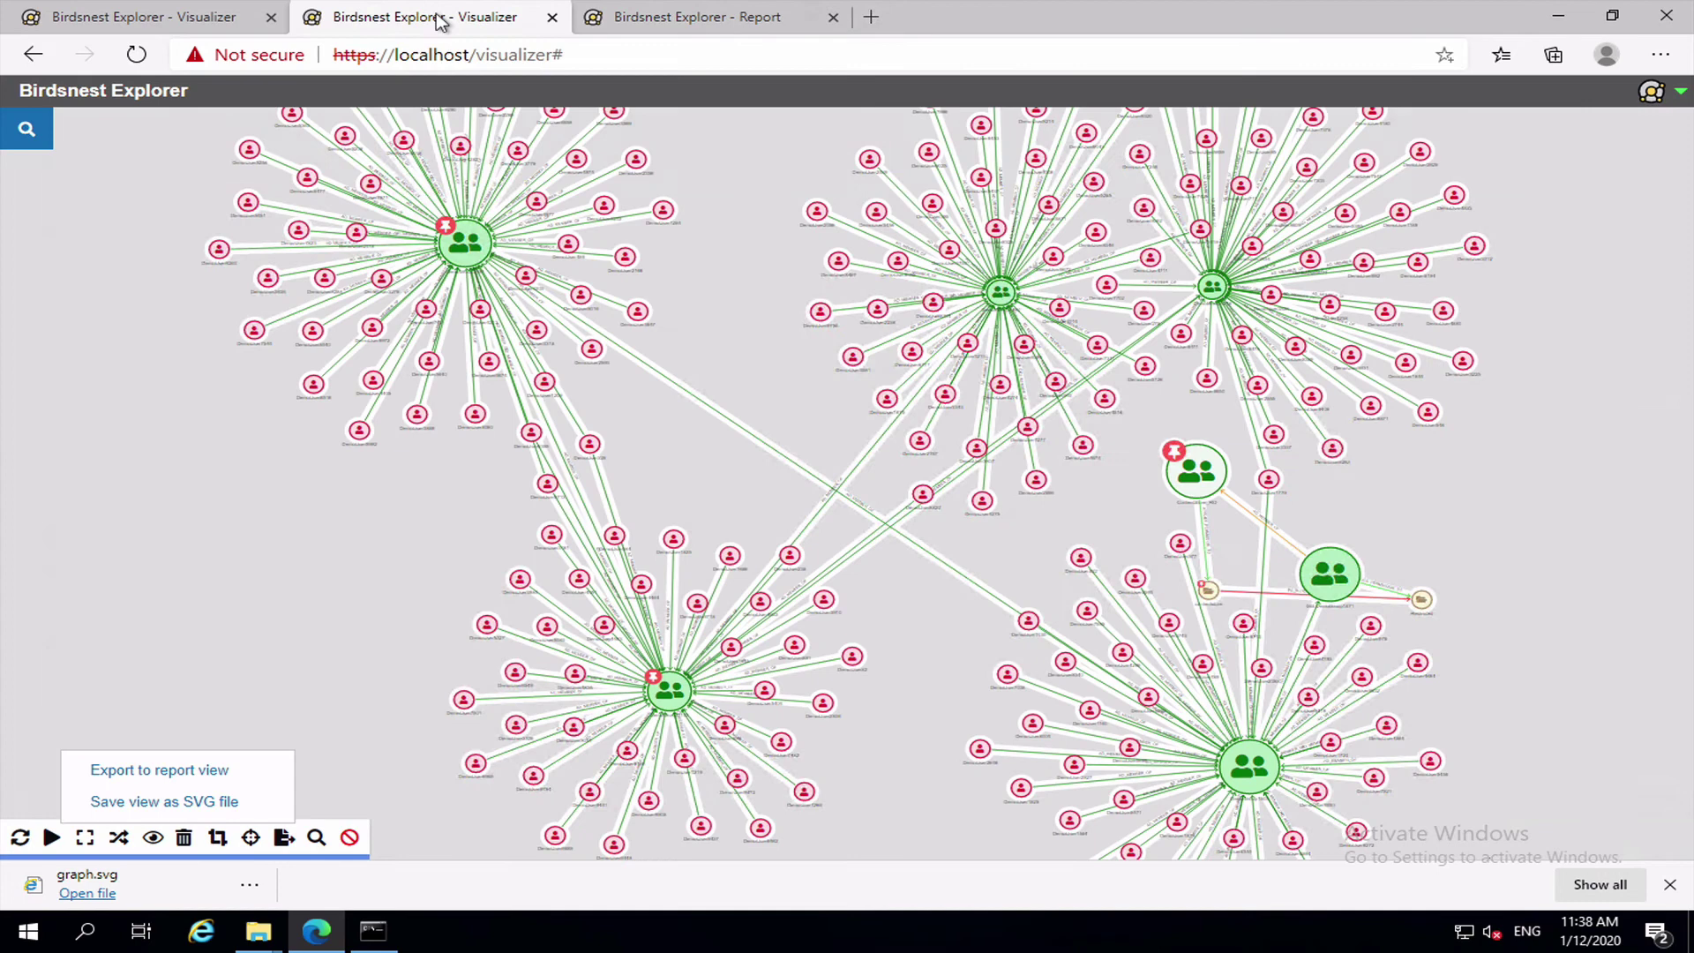
# Step: Hide the AD_User nodes in the show/hide settings
pyautogui.click(376, 594)
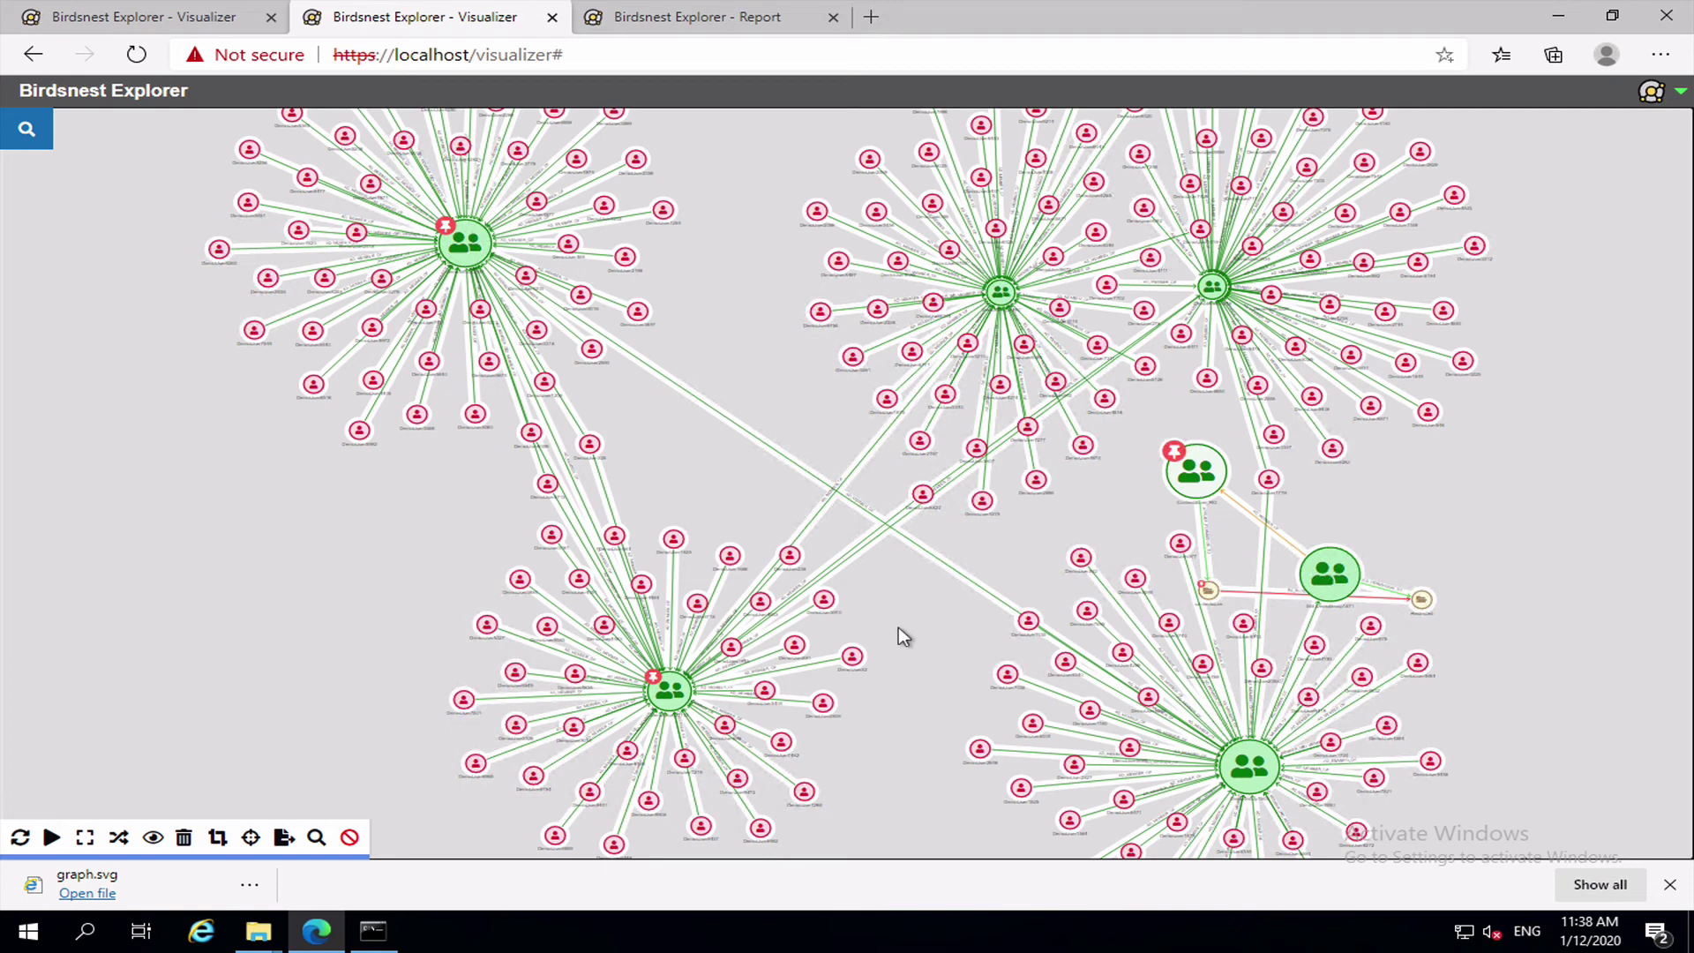
pyautogui.click(153, 839)
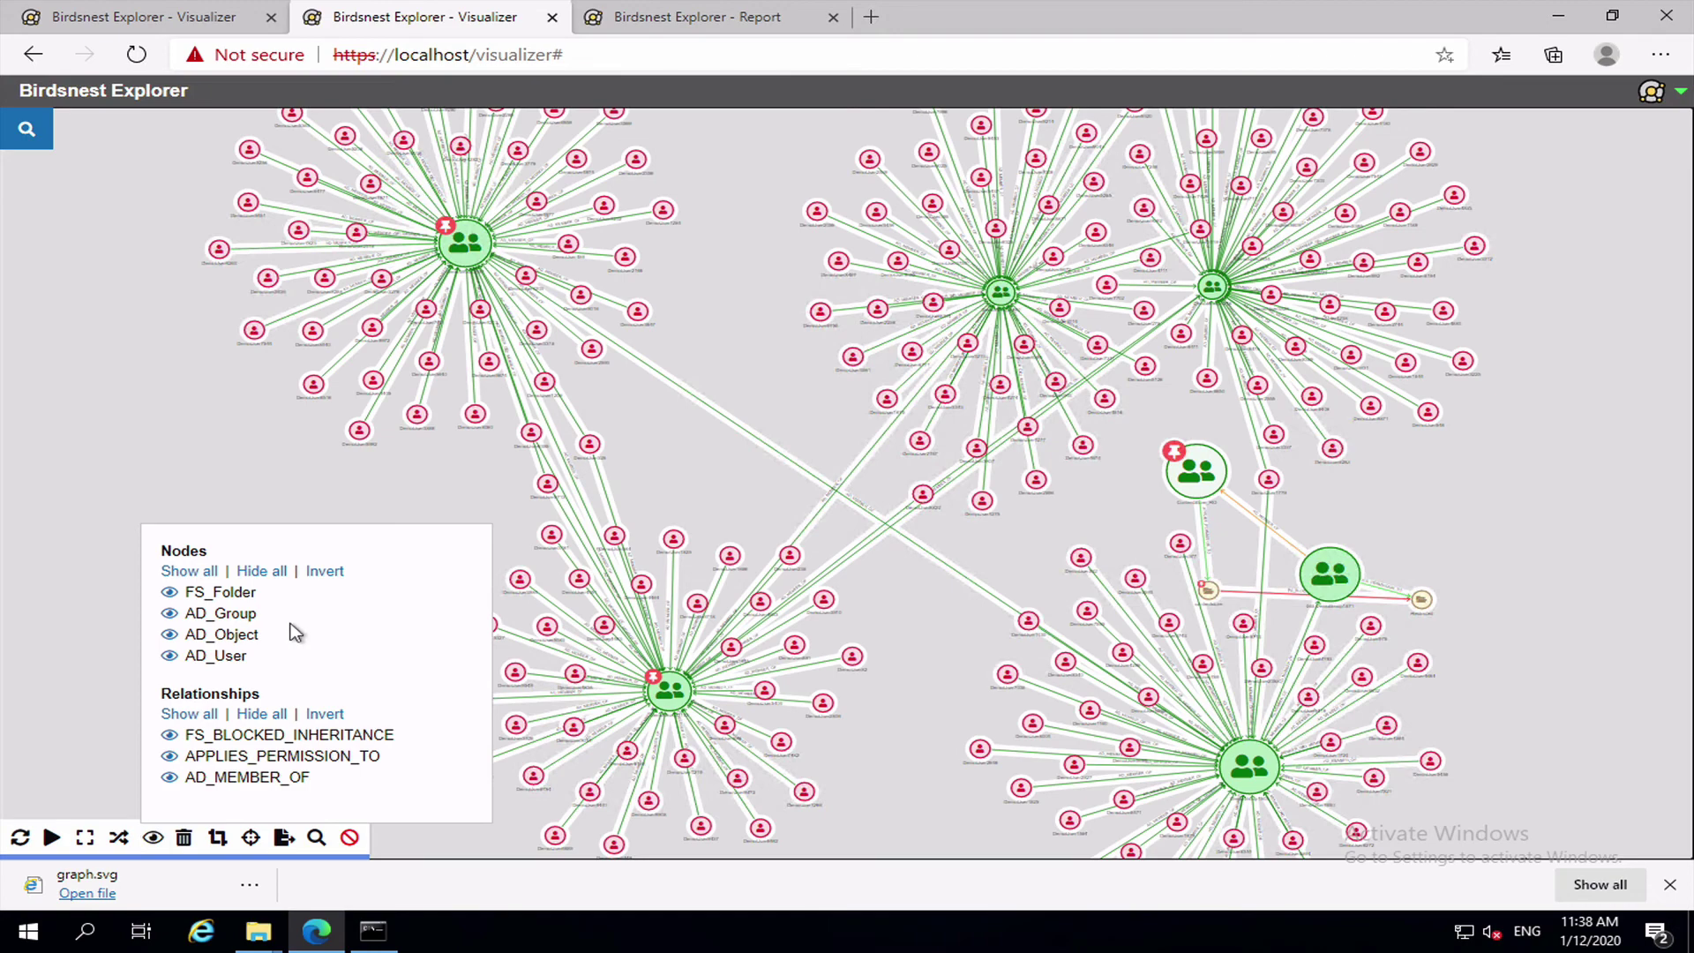
pyautogui.click(170, 656)
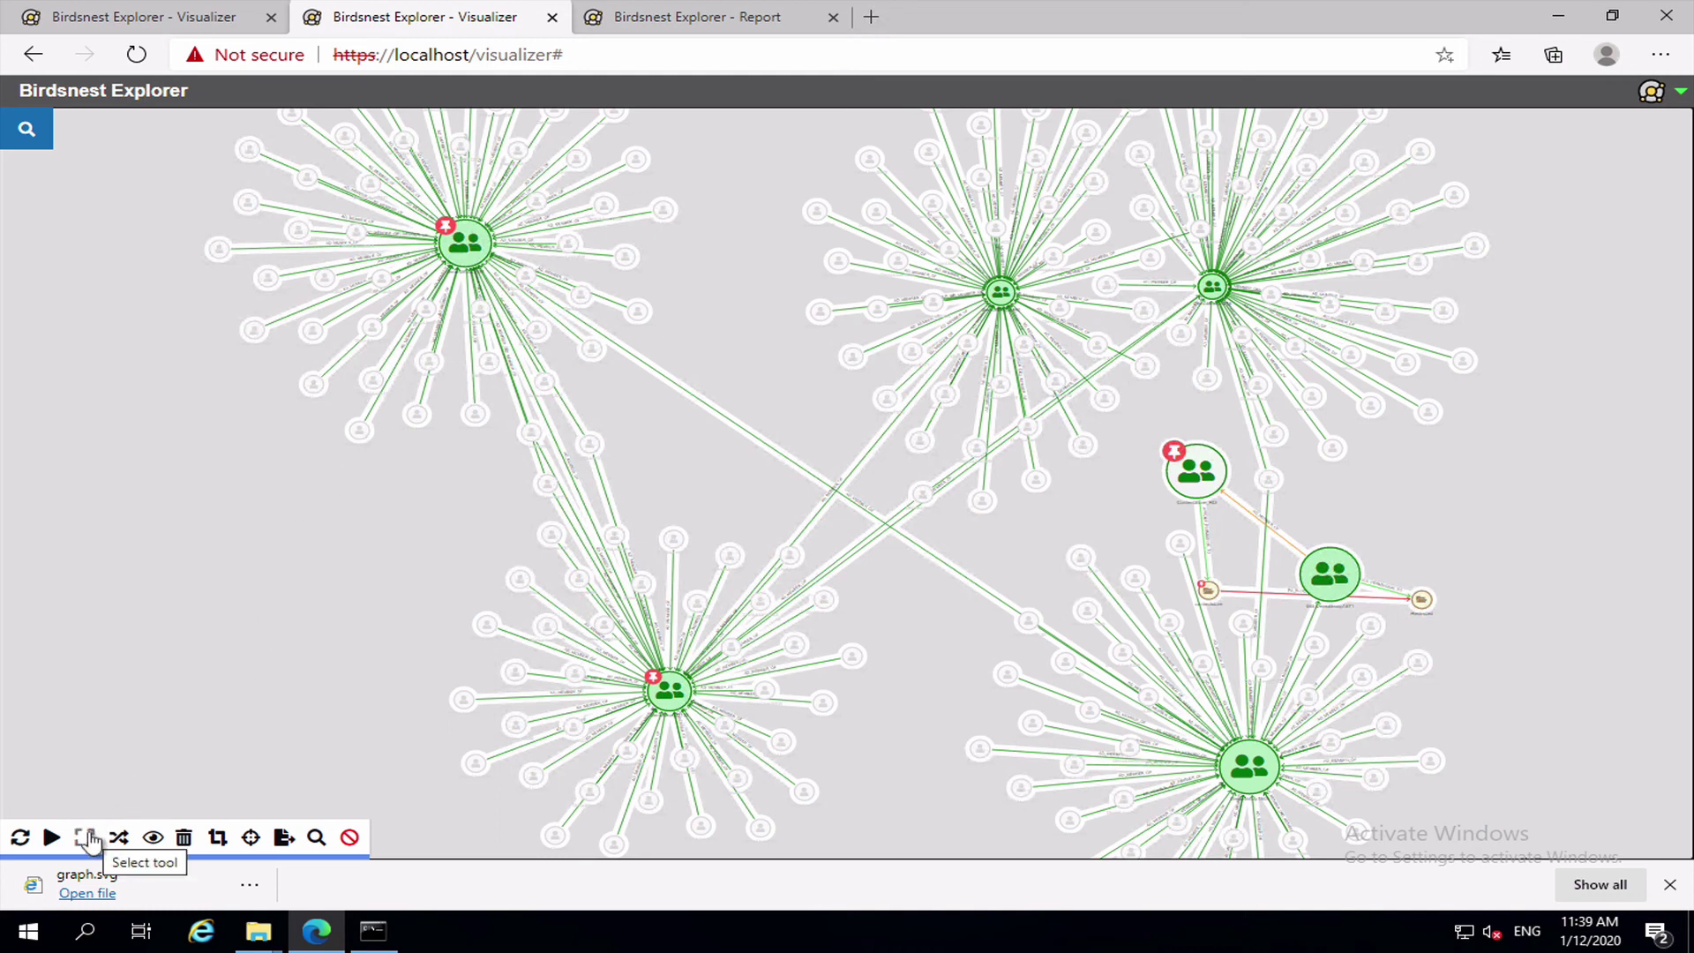
# Step: Box-select everything, invert the selection and delete the 9 group and folder nodes
pyautogui.click(87, 839)
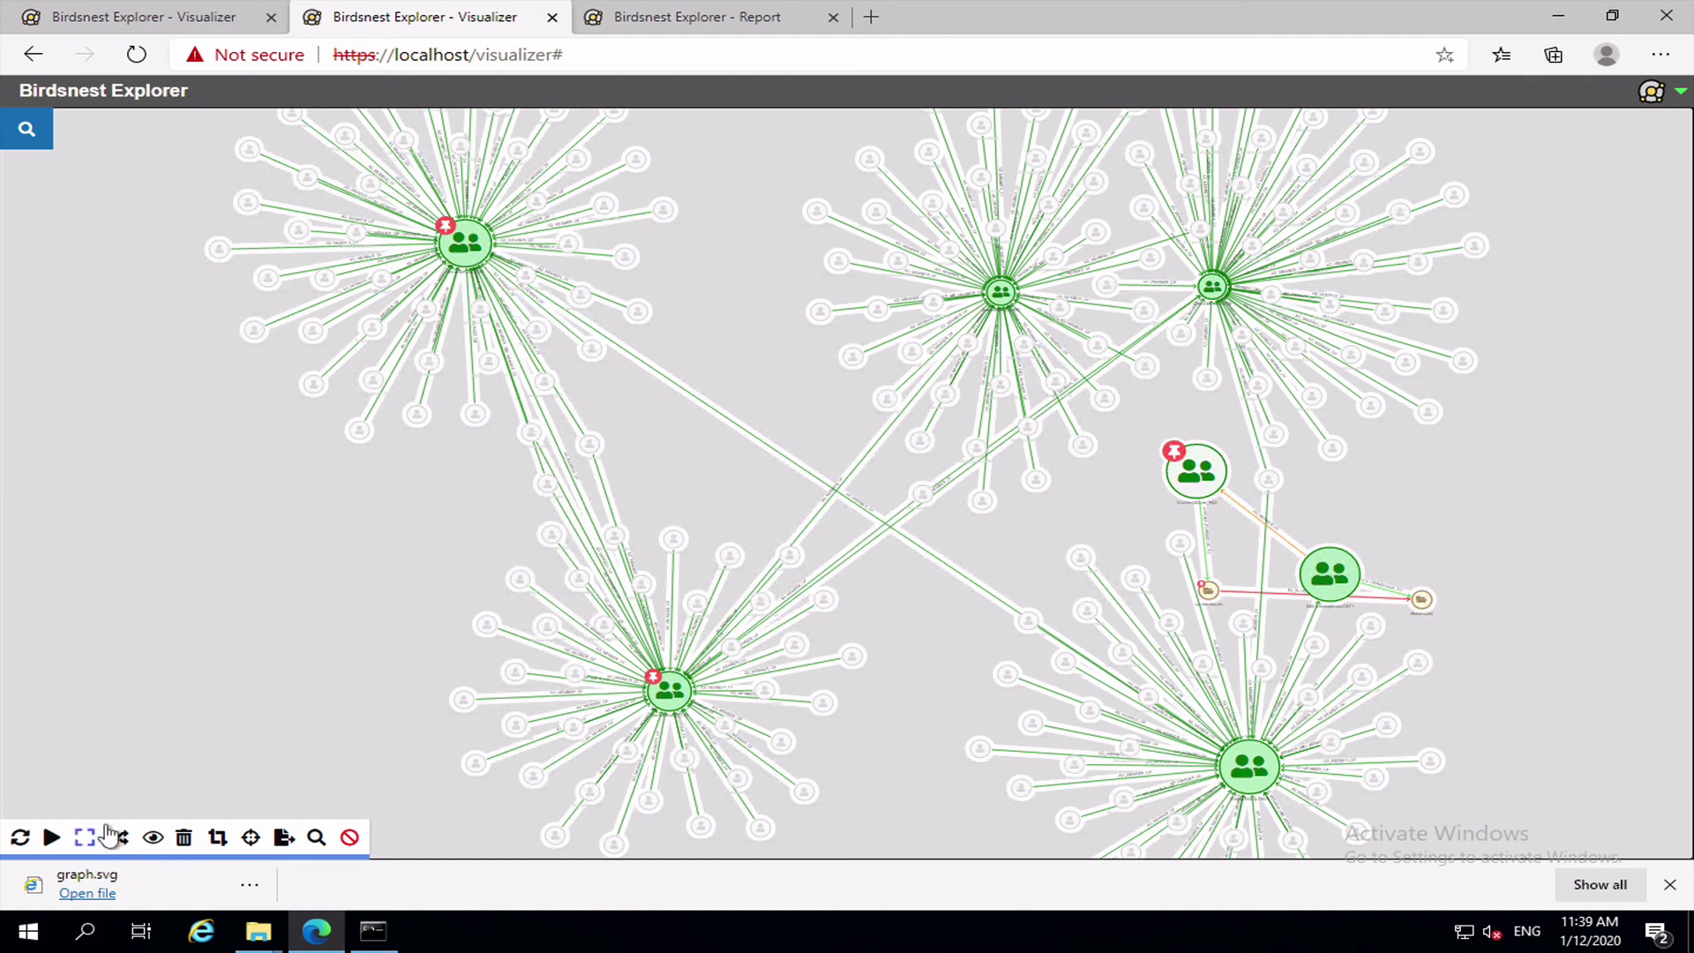
pyautogui.moveTo(170, 161); pyautogui.dragTo(1510, 780)
pyautogui.click(119, 840)
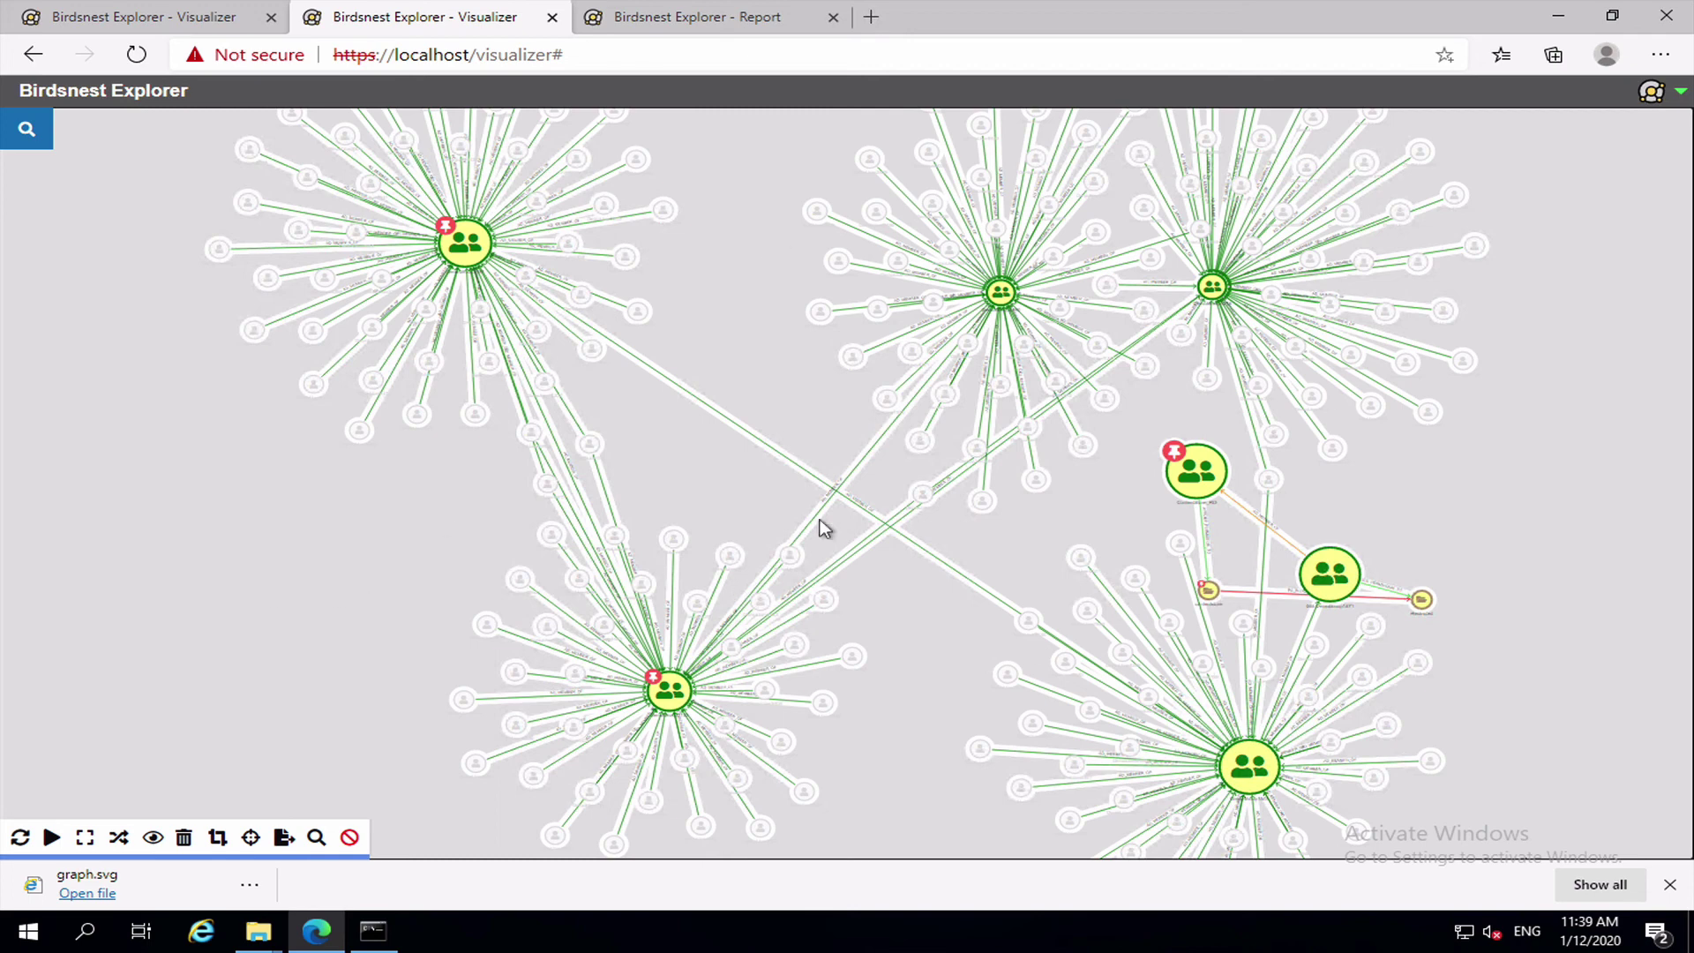
pyautogui.click(184, 841)
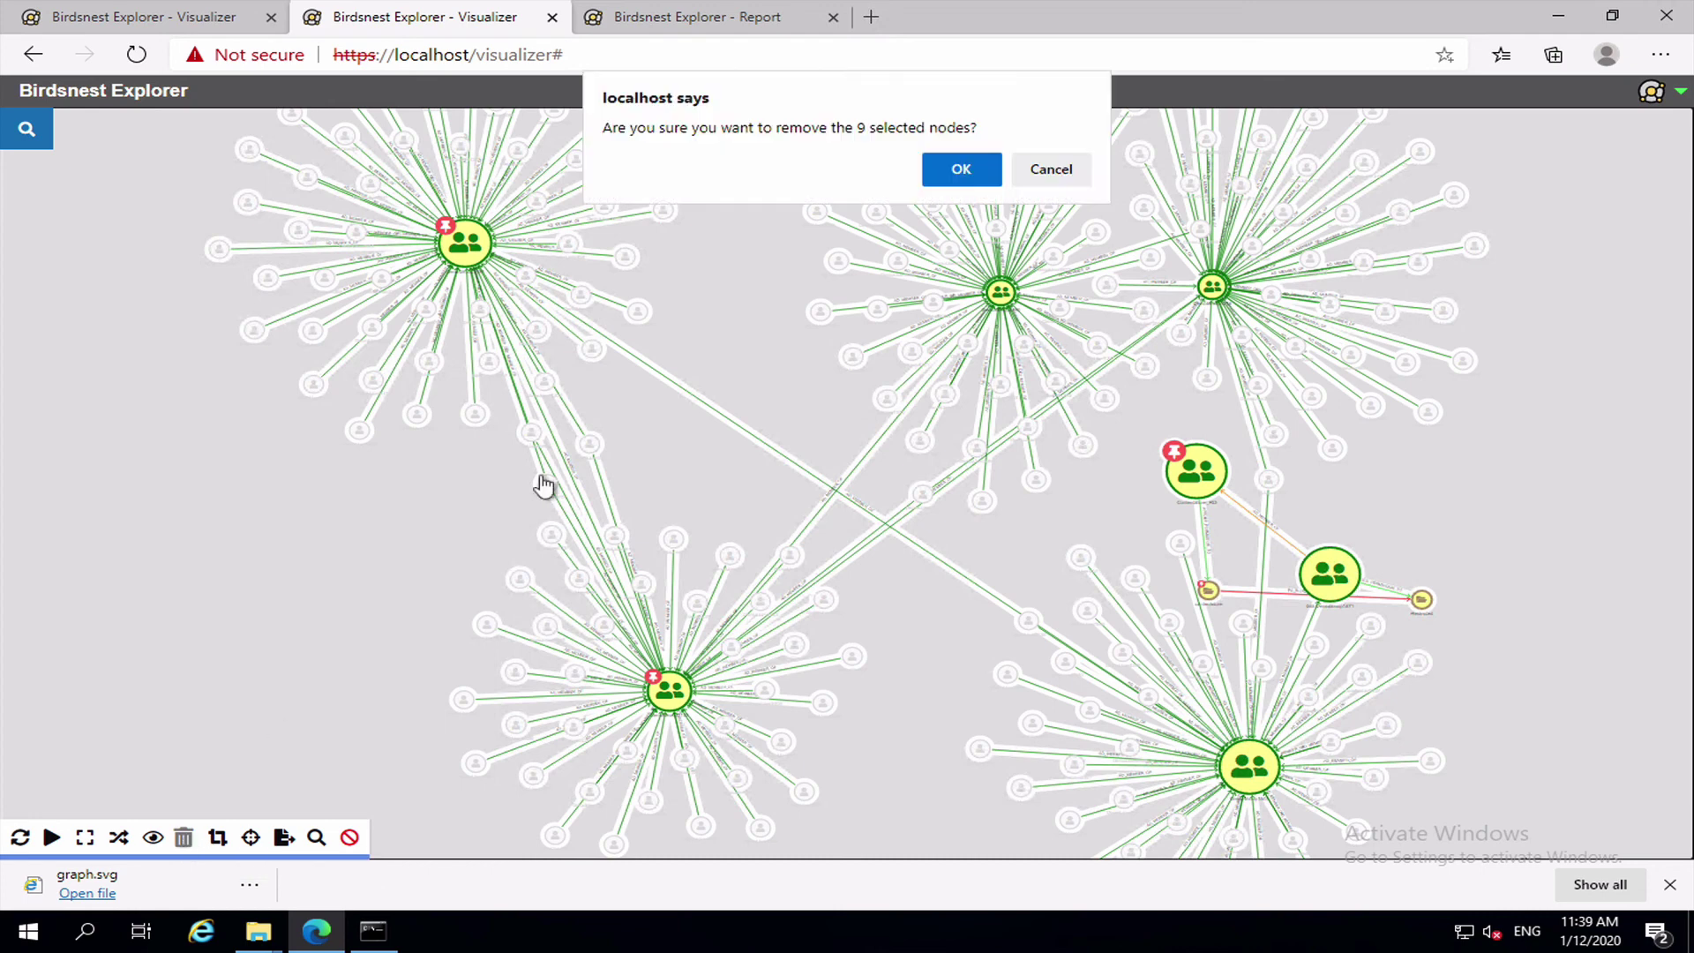
pyautogui.click(960, 169)
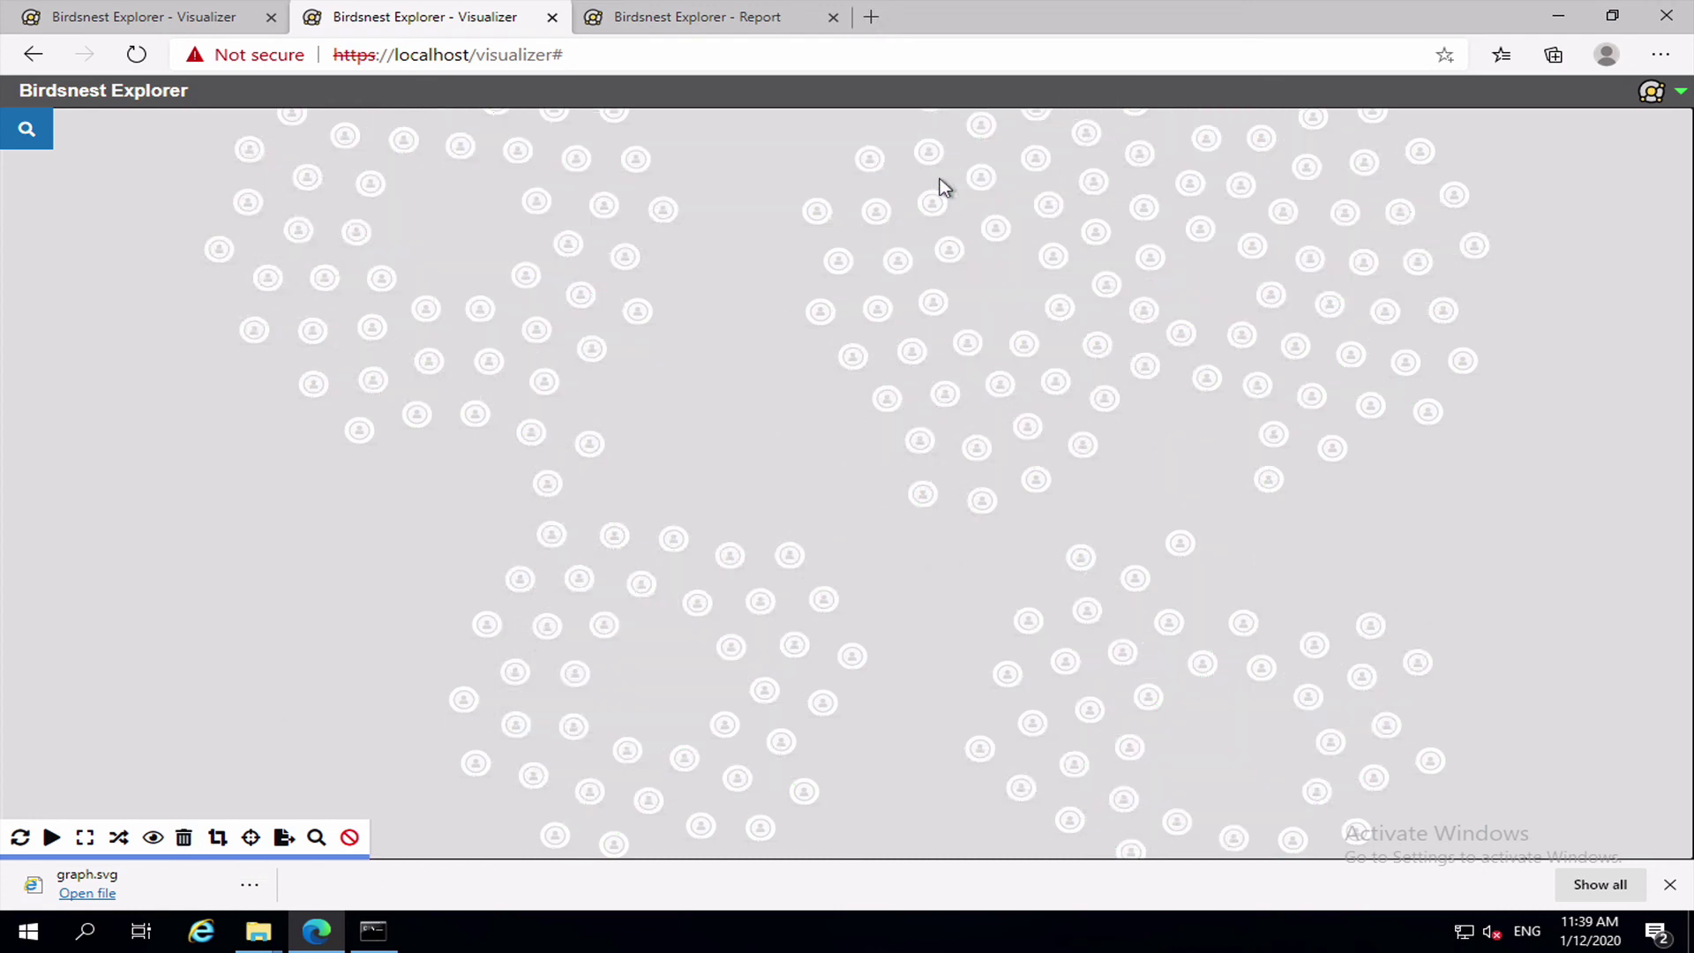
pyautogui.click(153, 838)
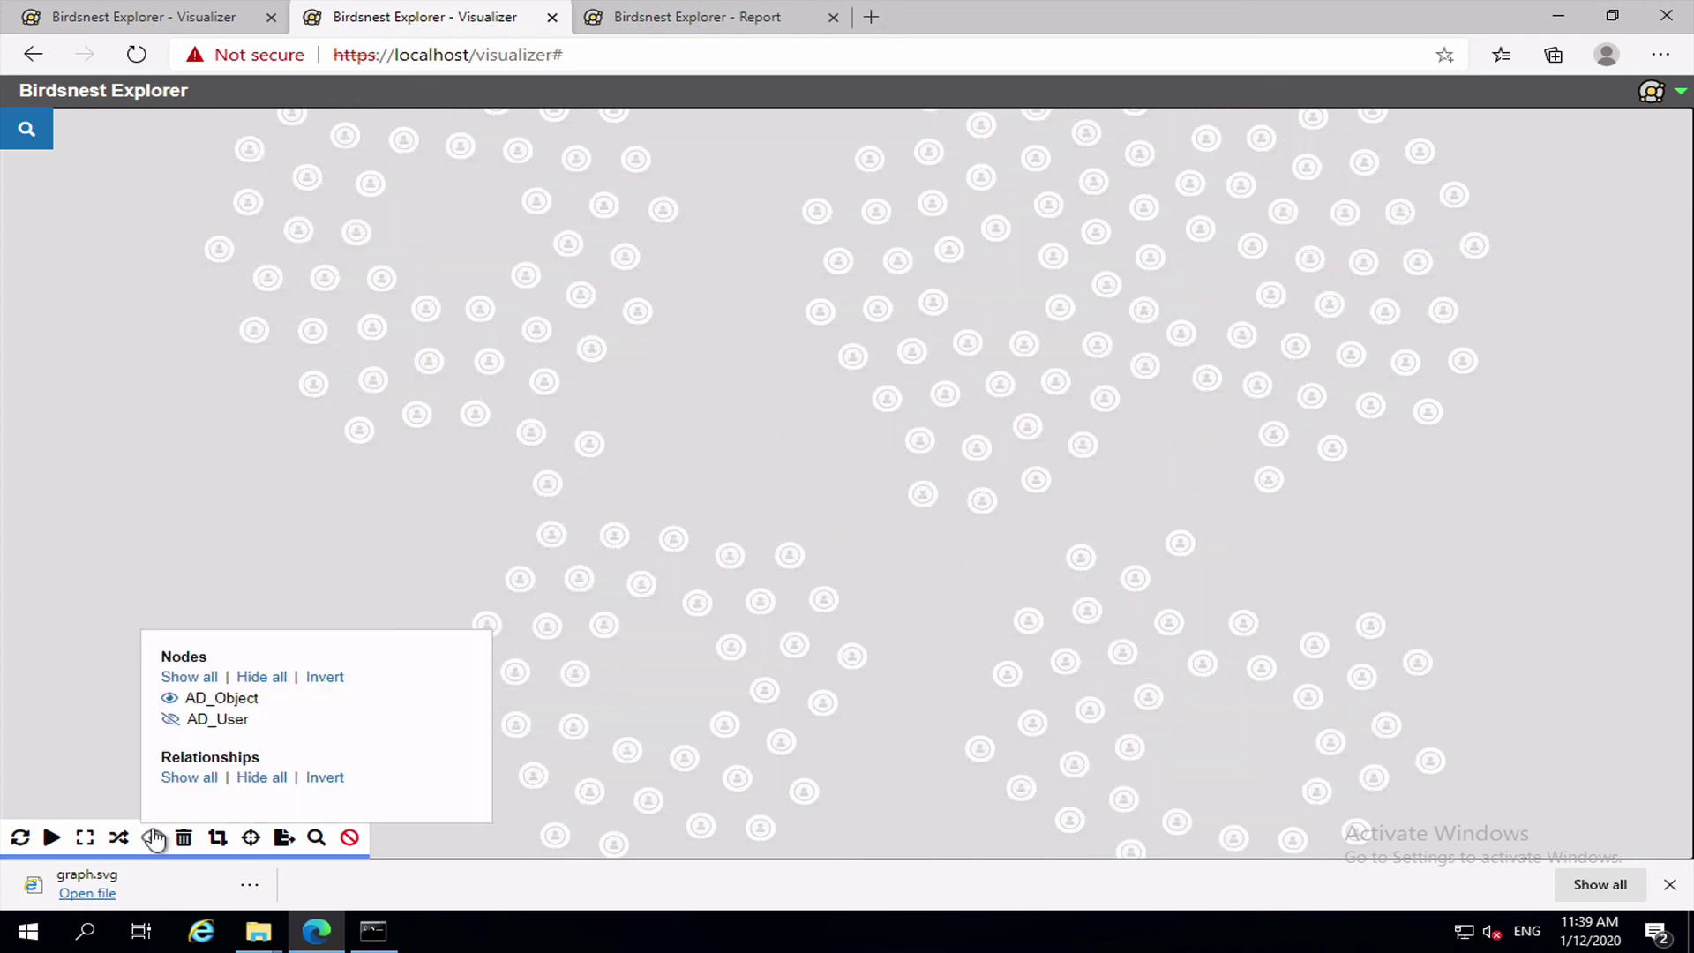
# Step: Show the AD_User nodes again and export them to a report view
pyautogui.click(205, 679)
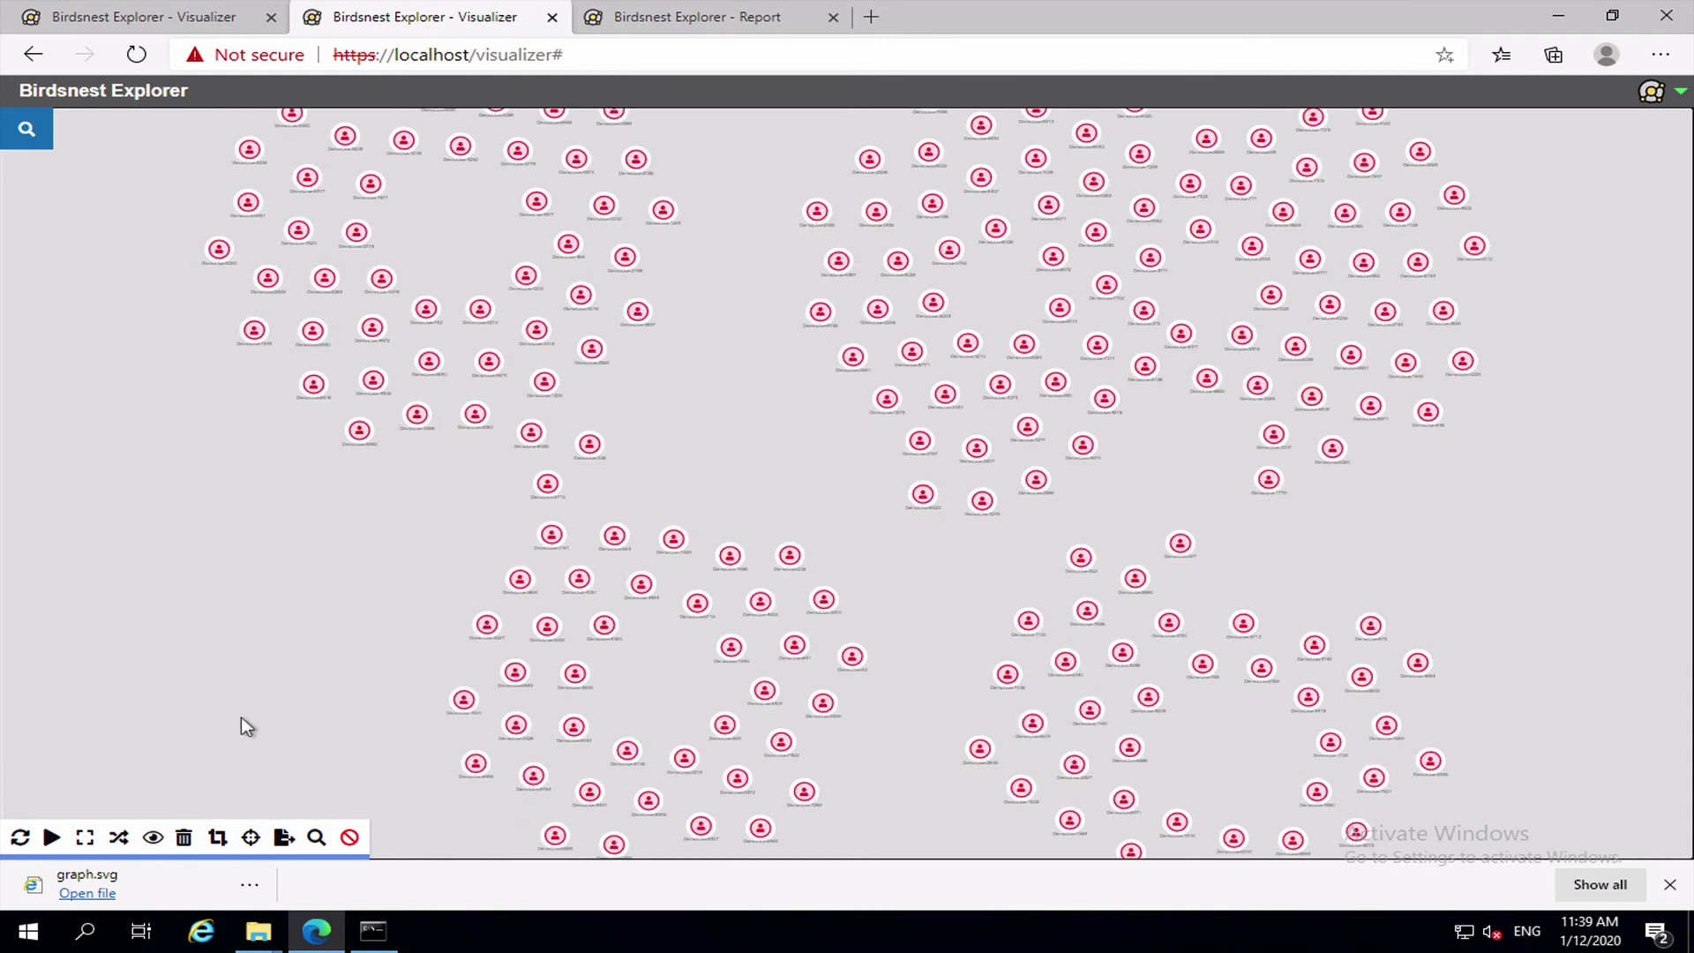
pyautogui.click(285, 837)
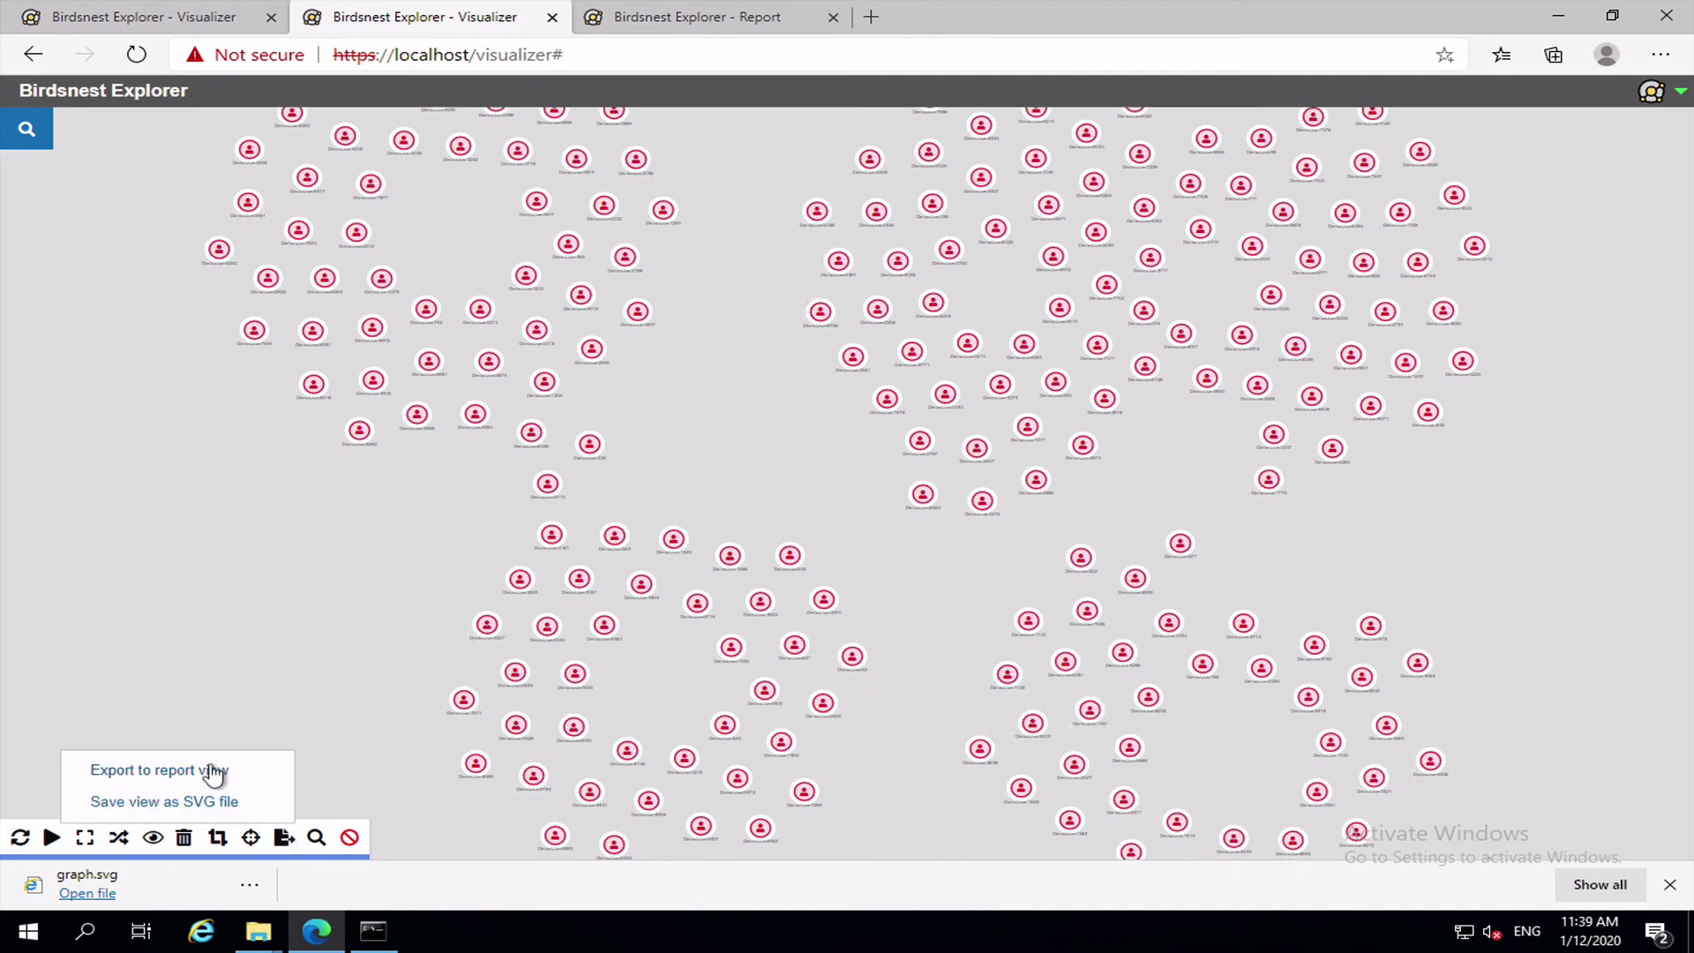
pyautogui.click(181, 769)
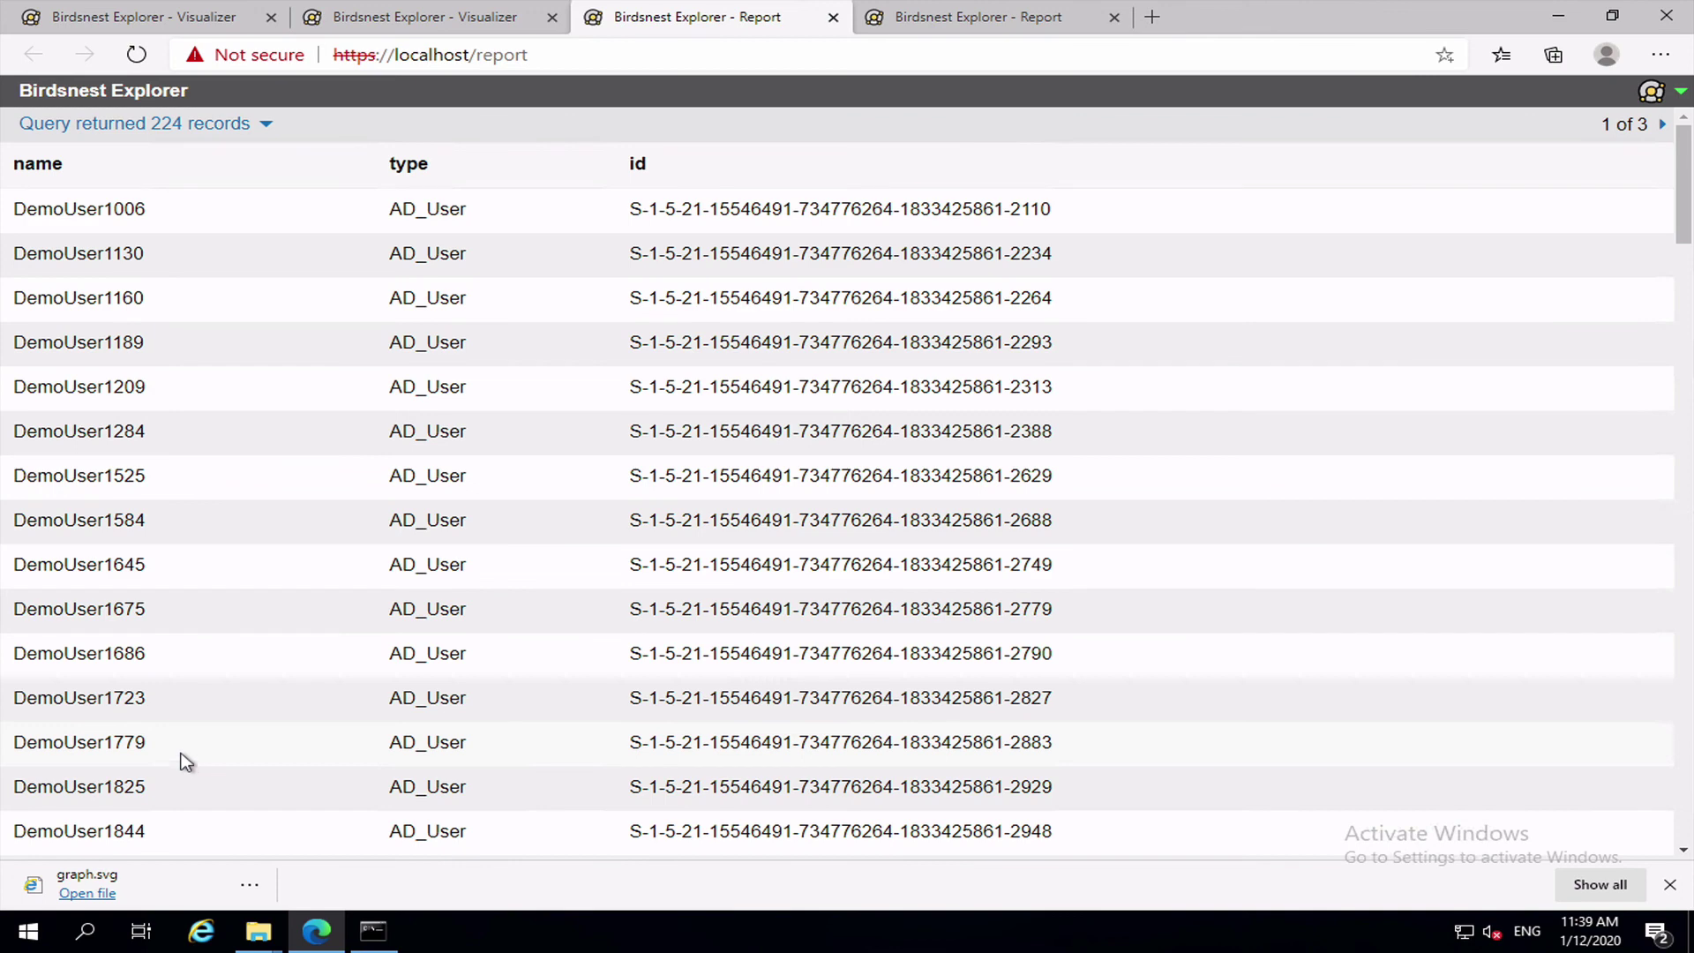
# Step: Add domainid and enabled columns to the 224-record report, then return to the graph
pyautogui.click(181, 128)
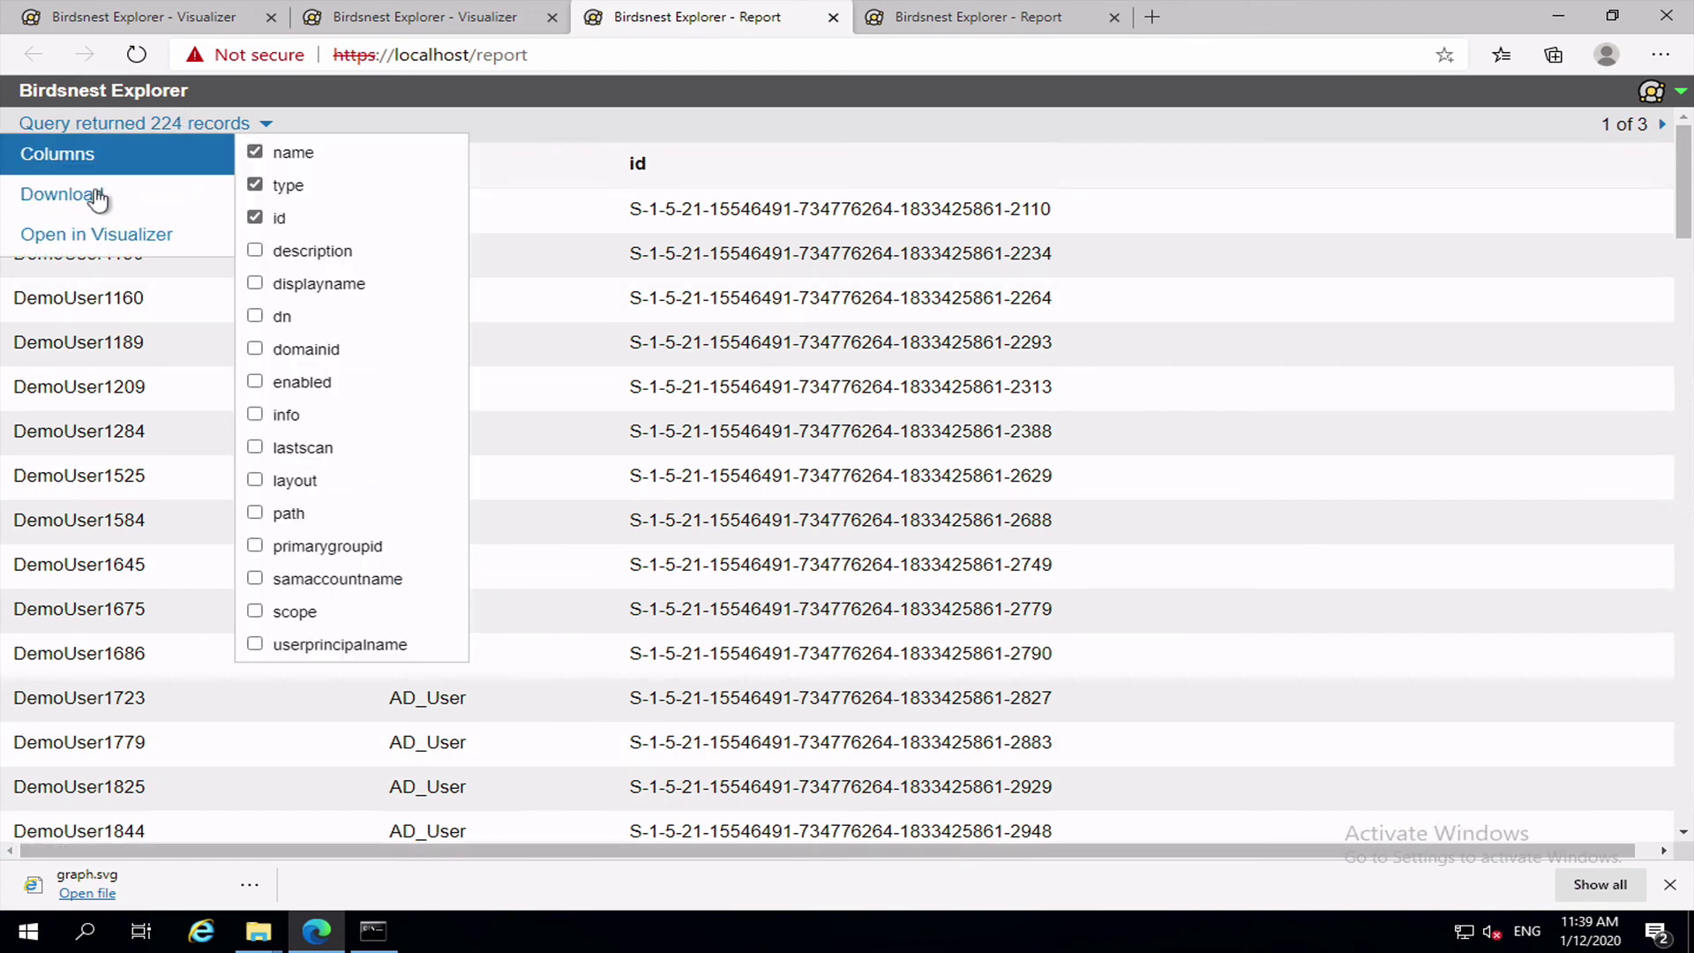
pyautogui.click(814, 358)
pyautogui.click(133, 128)
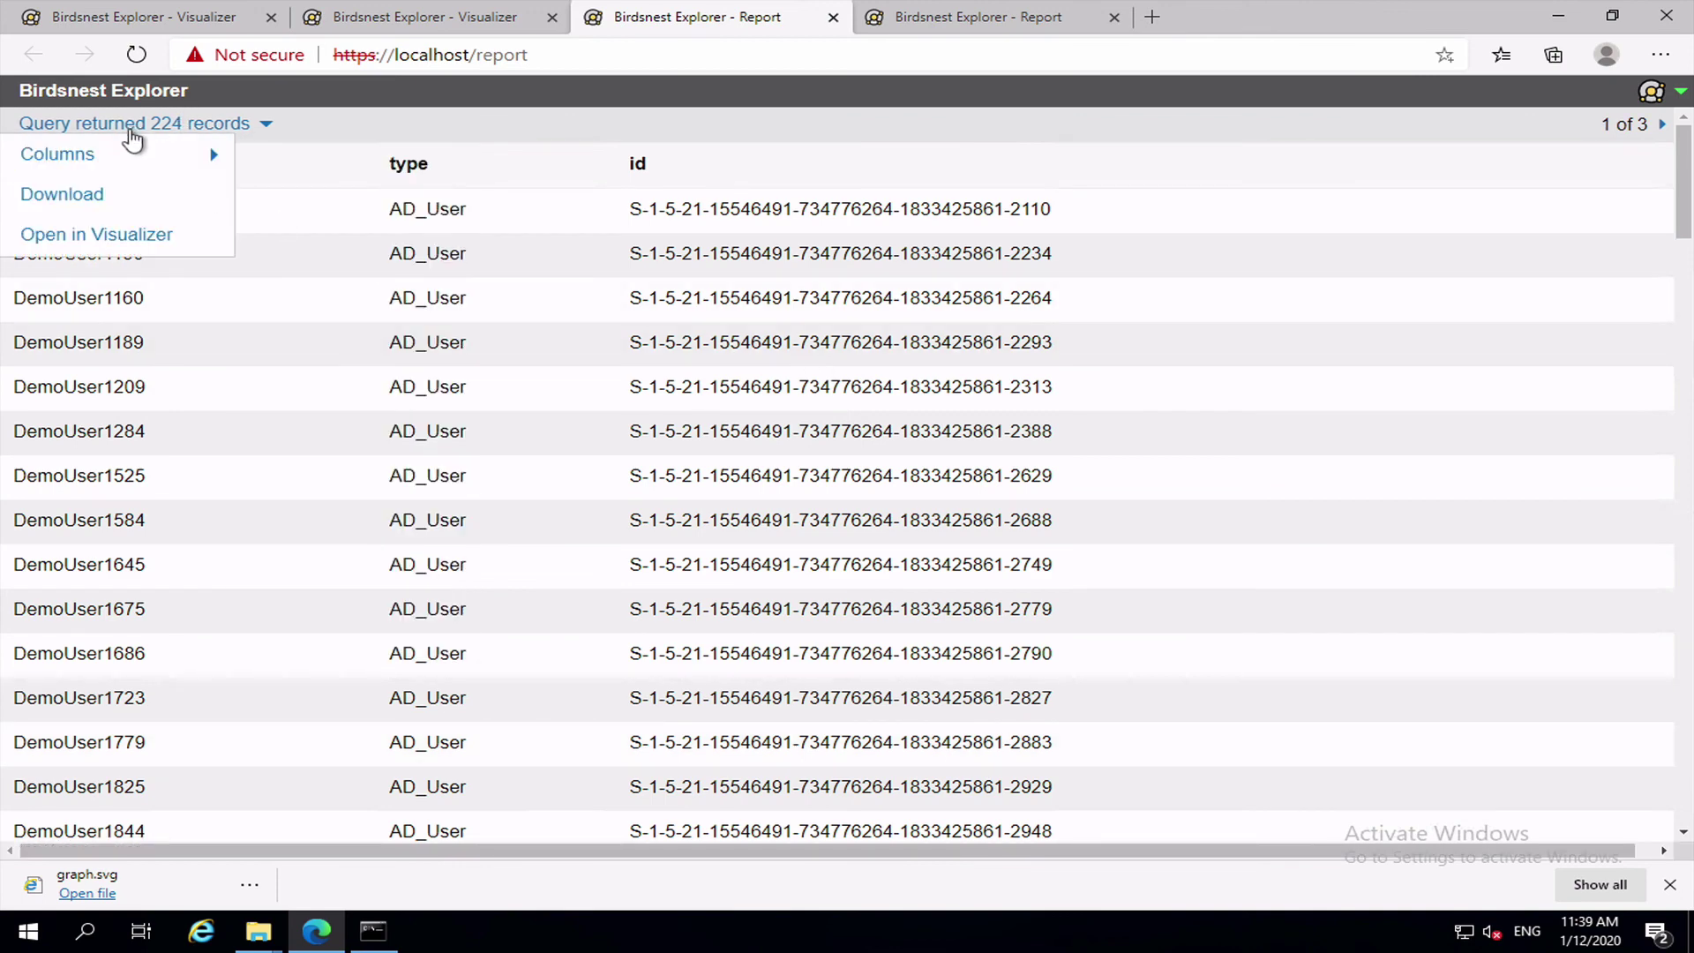
pyautogui.click(132, 156)
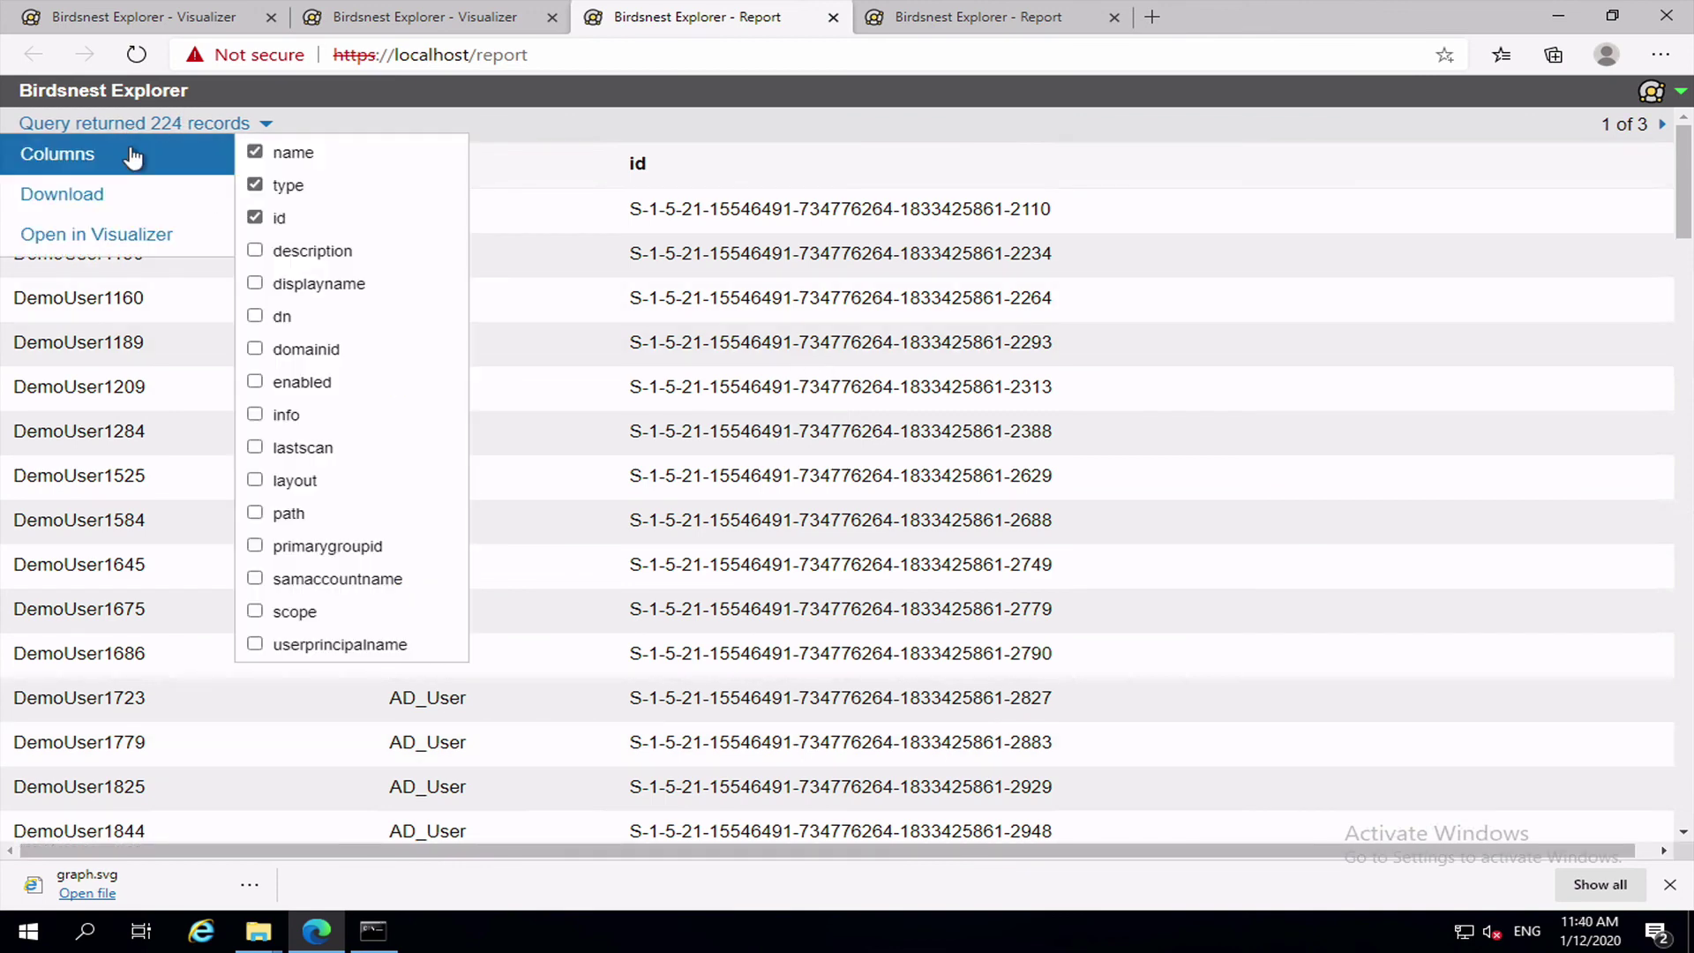
pyautogui.click(256, 348)
pyautogui.click(254, 384)
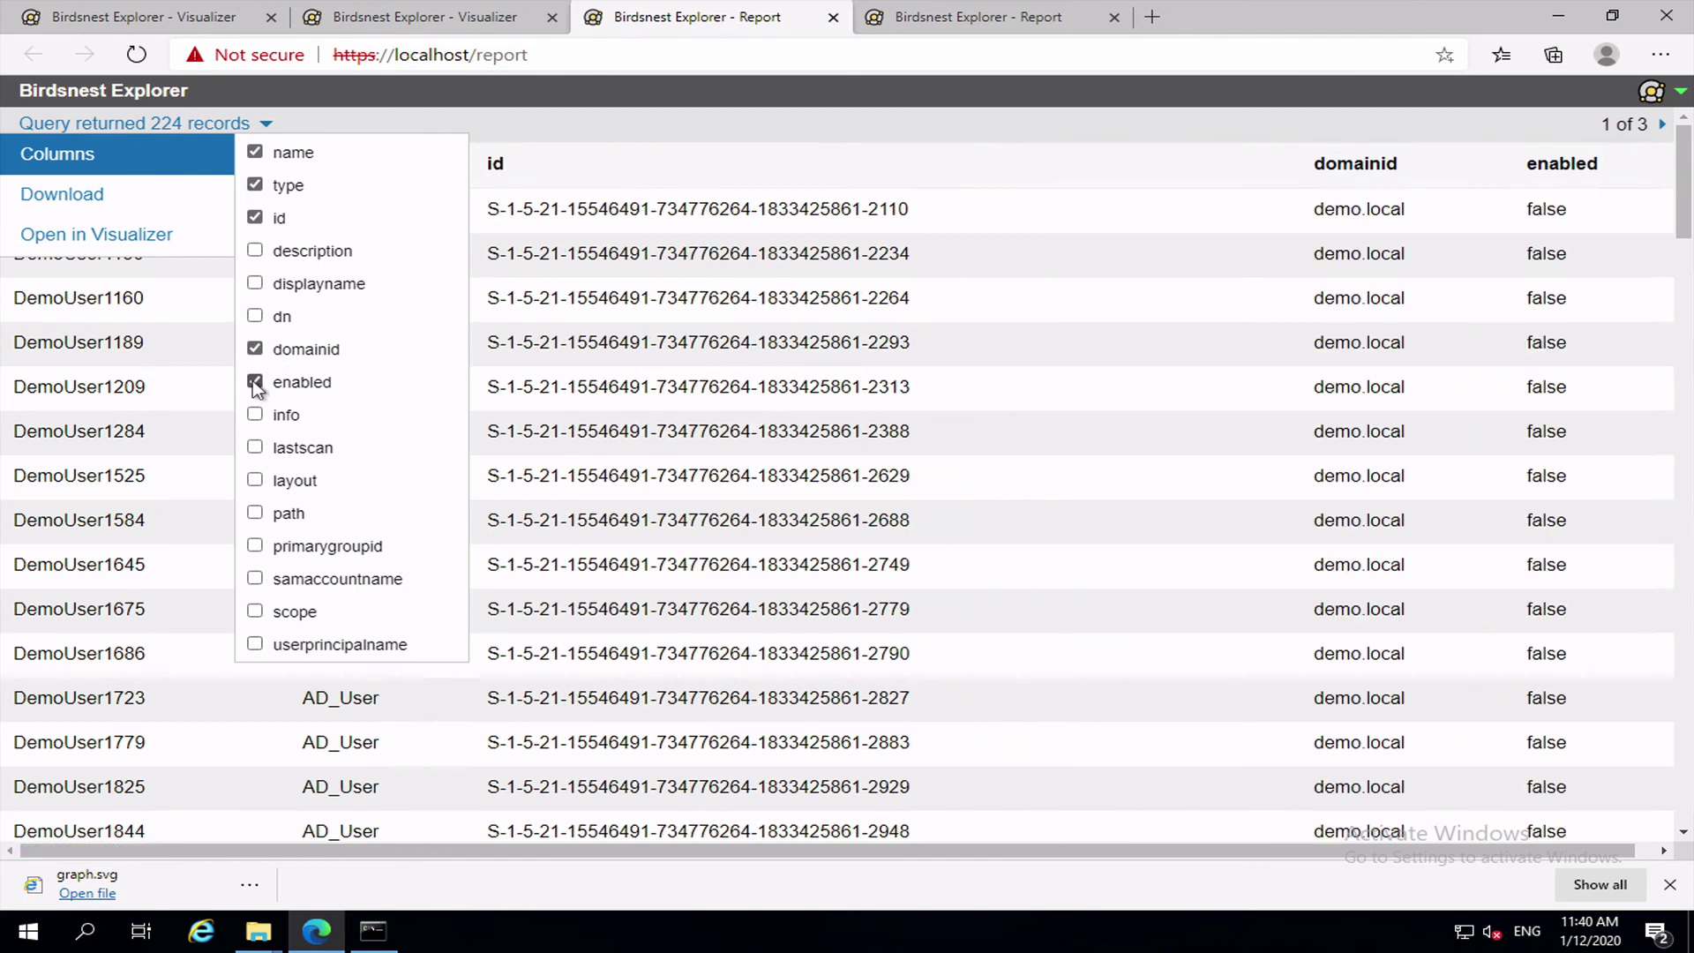
pyautogui.click(607, 204)
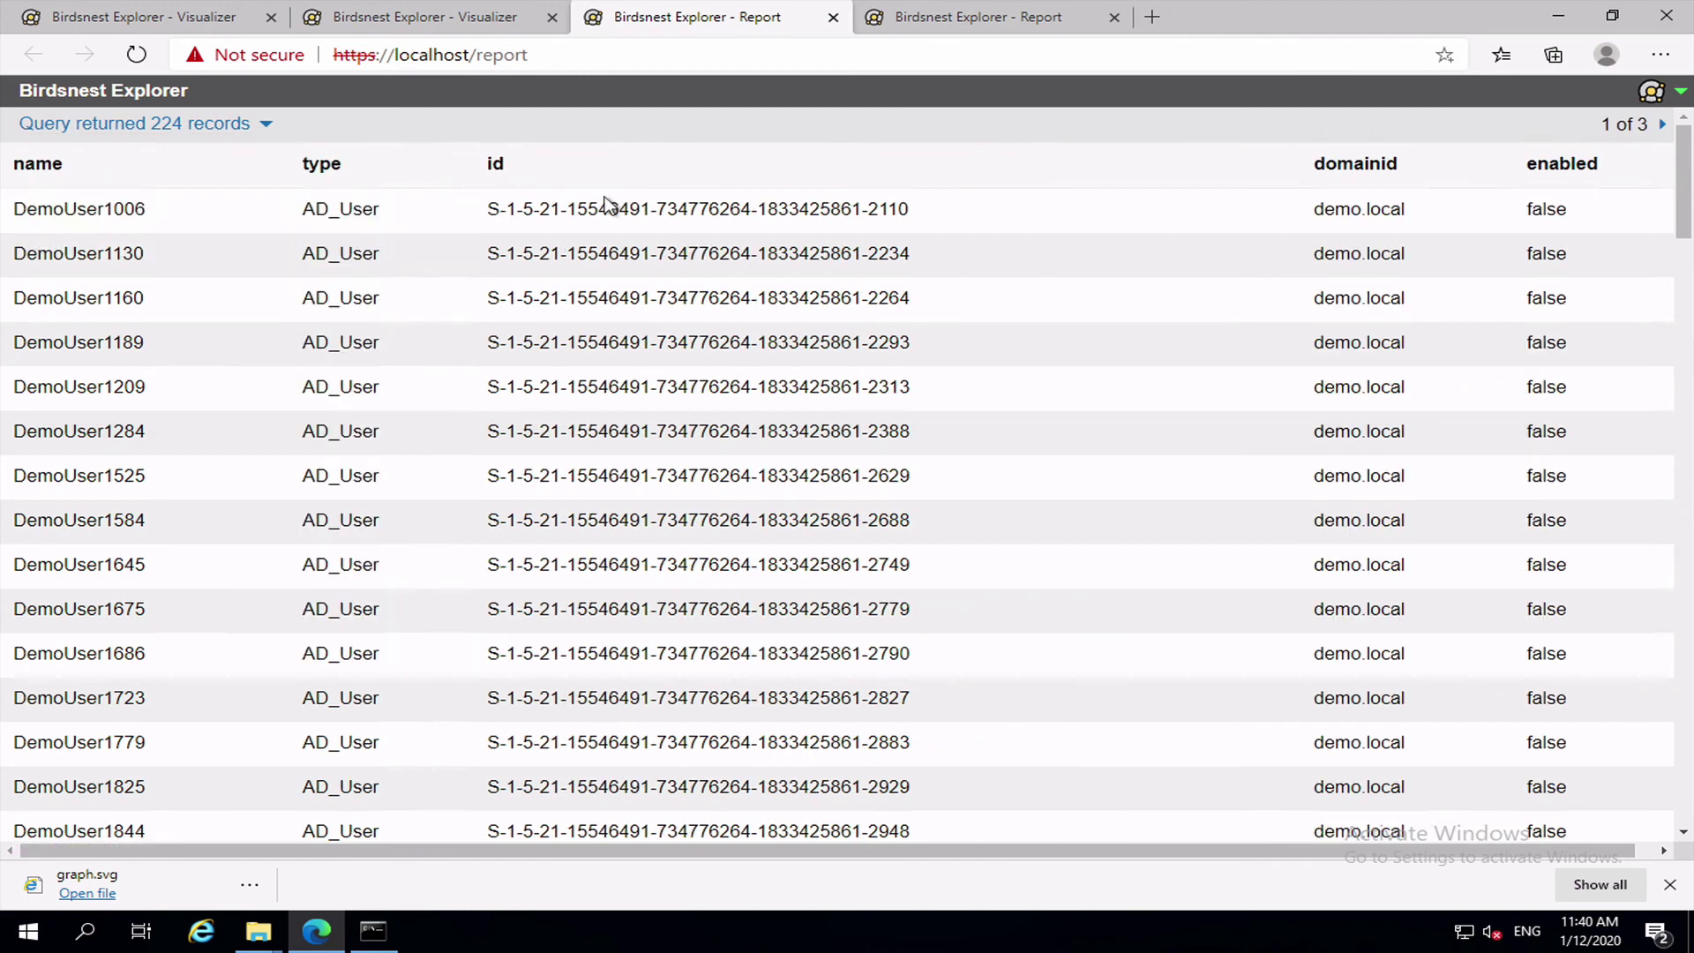
pyautogui.click(461, 32)
pyautogui.click(306, 450)
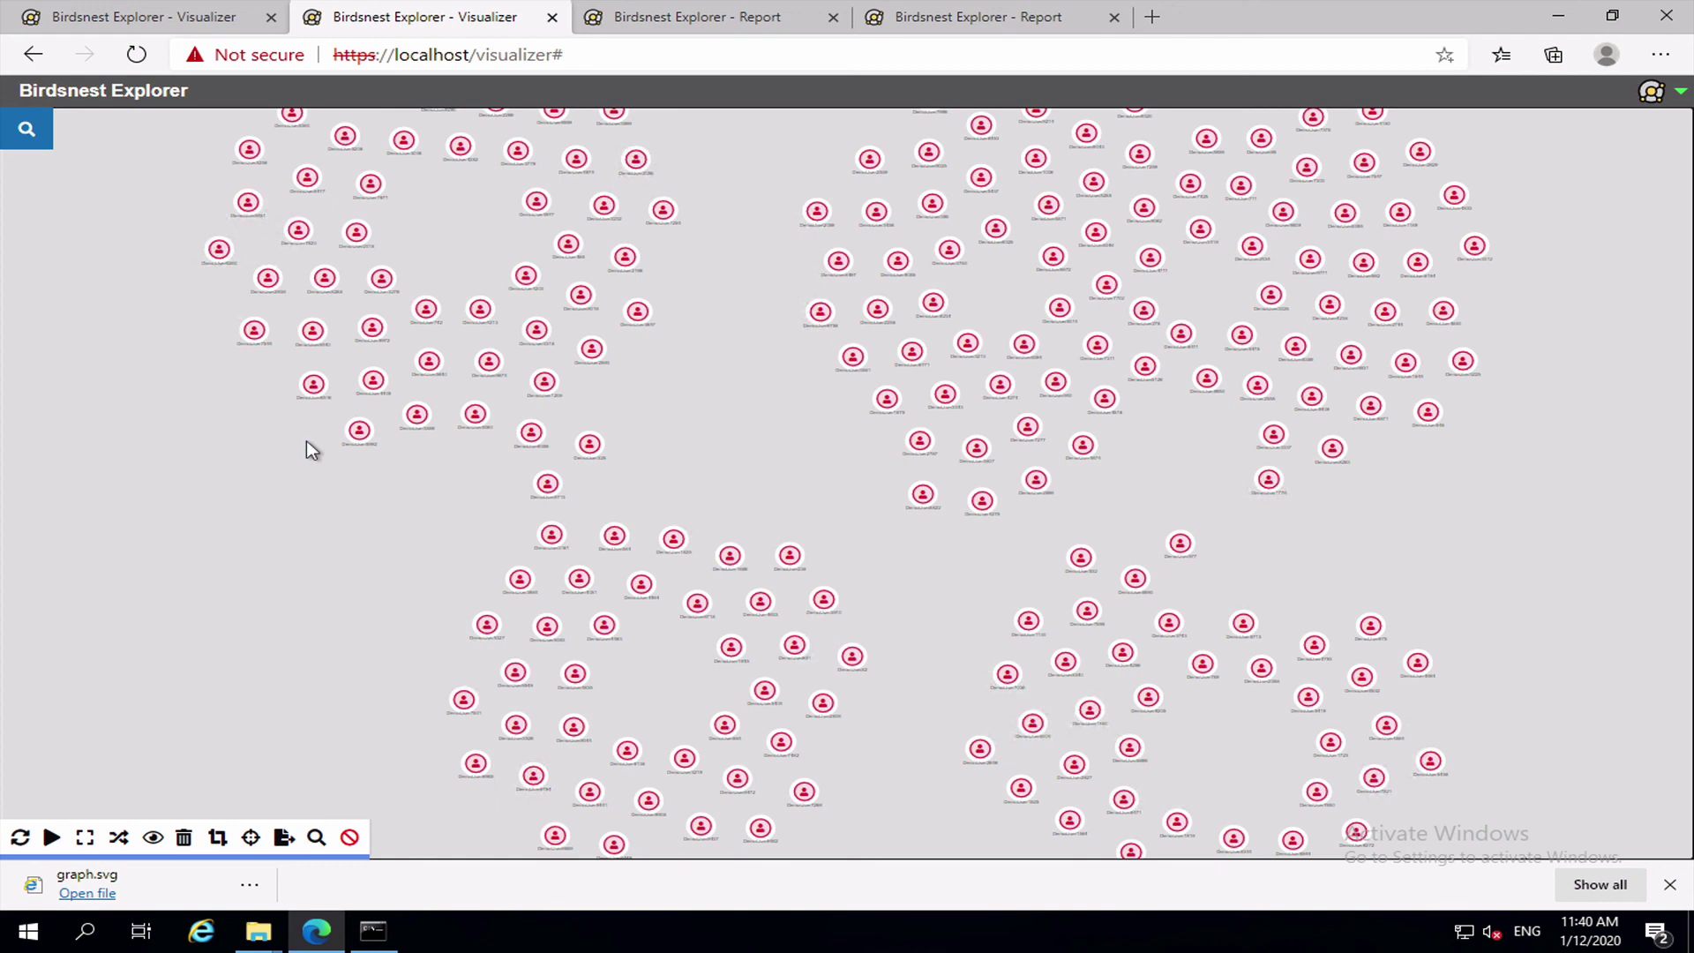
# Step: Reopen the Search panel showing the restricted-folder node3.path query
pyautogui.click(25, 139)
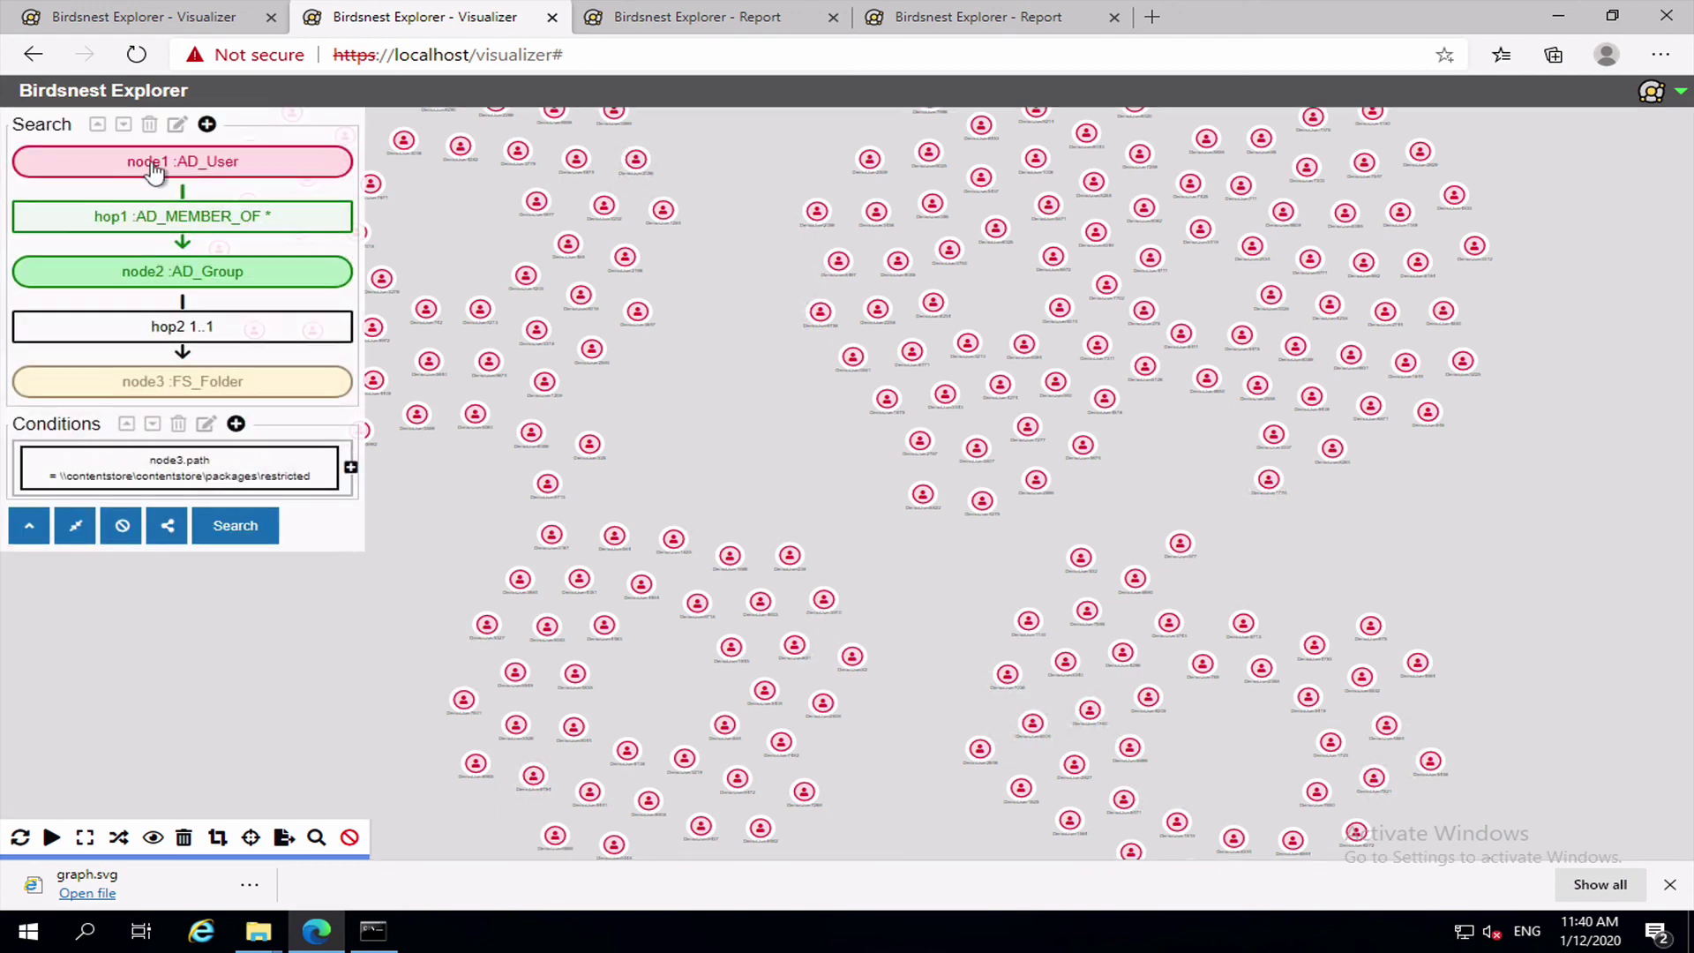